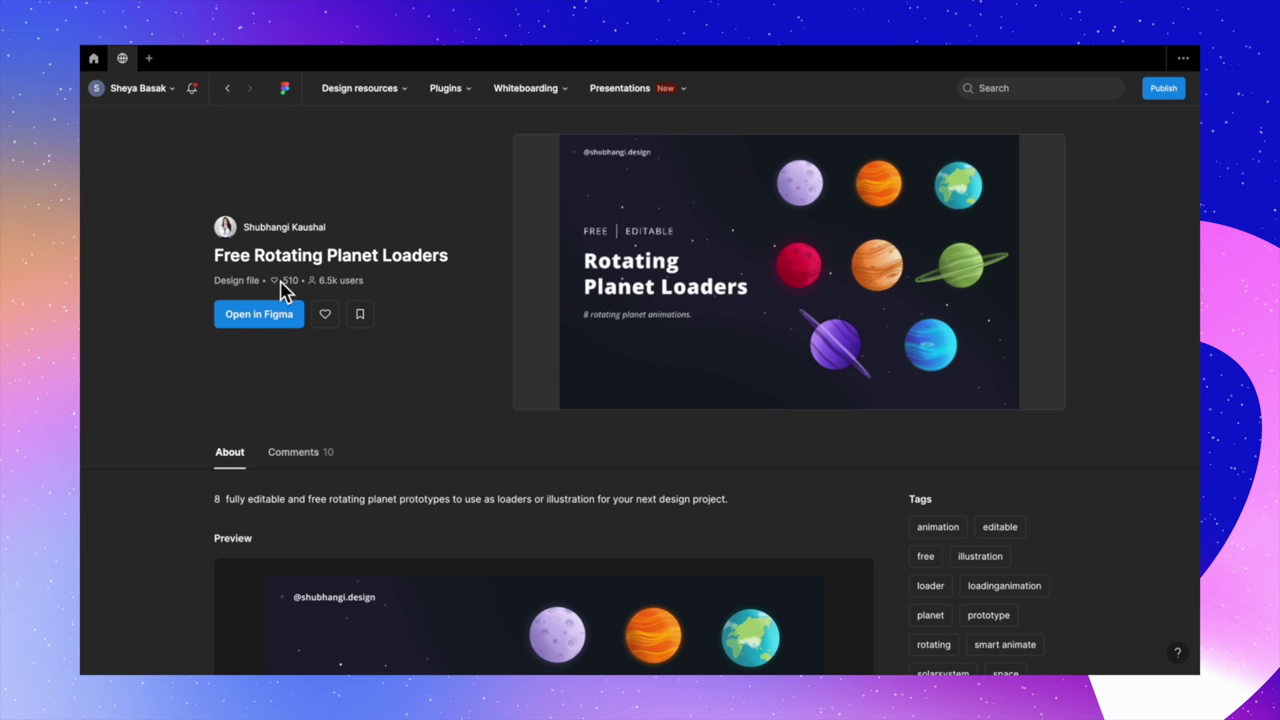
- Open the Free Rotating Planet Loaders community file in Figma and show its Planet Prototypes page
click(279, 320)
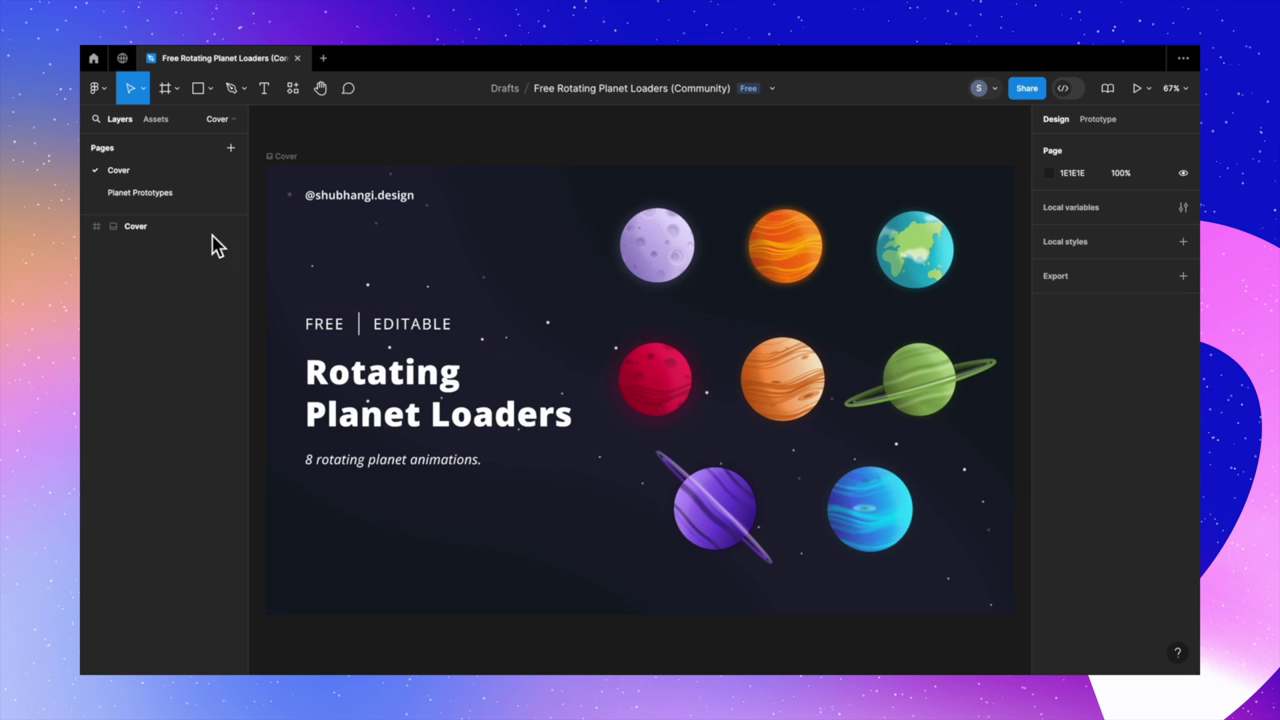
click(178, 195)
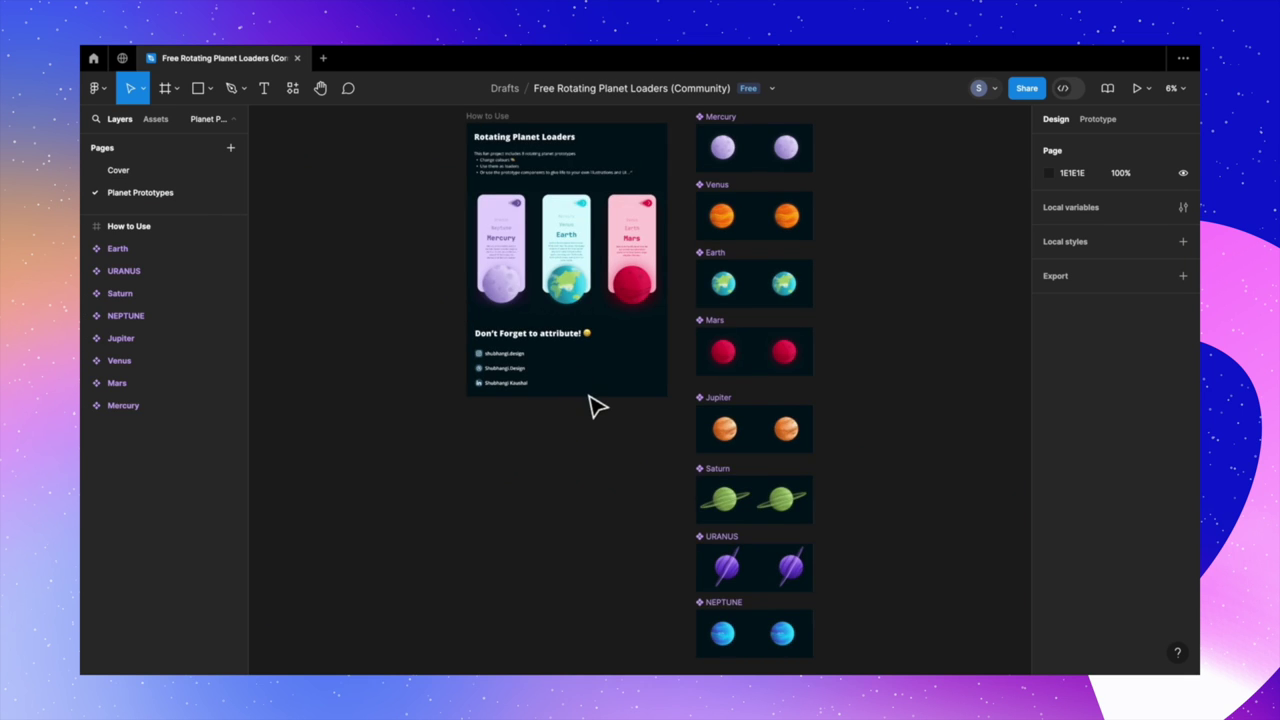
scroll(594, 403, up, 3)
scroll(594, 403, right, 2)
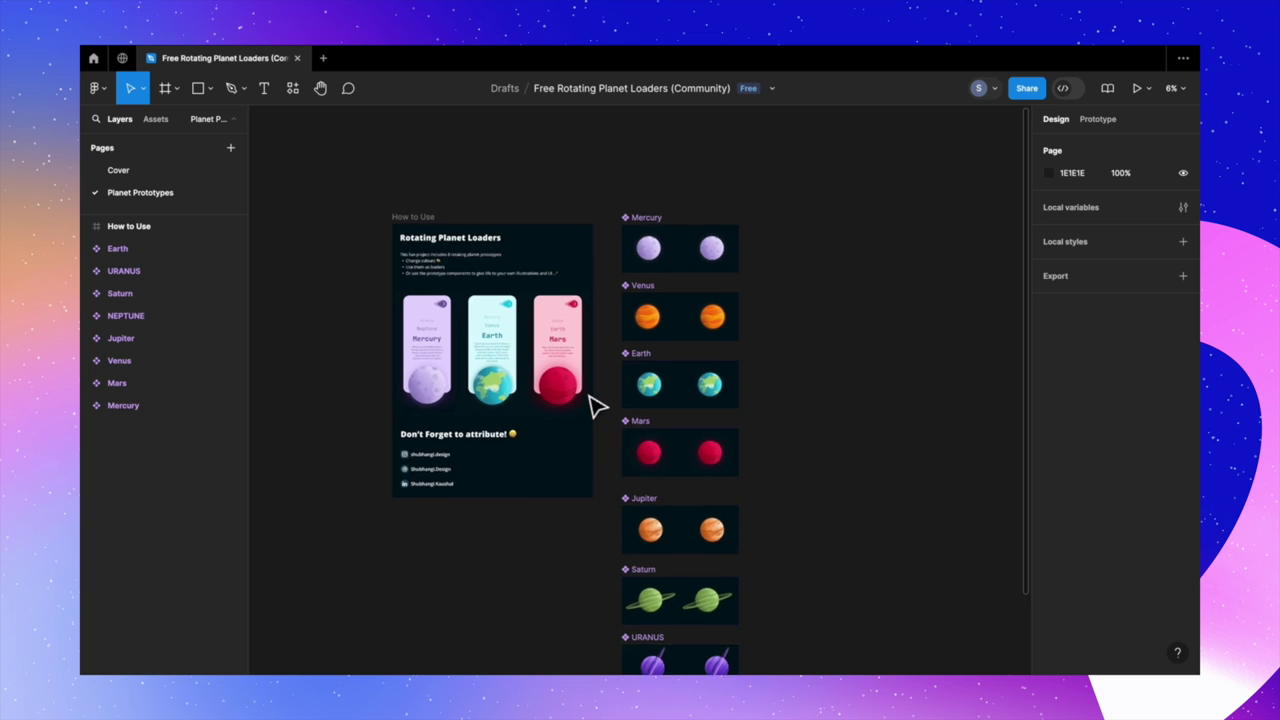
- Preview the How to Use frame as a prototype, scaled to fit width and height
click(418, 252)
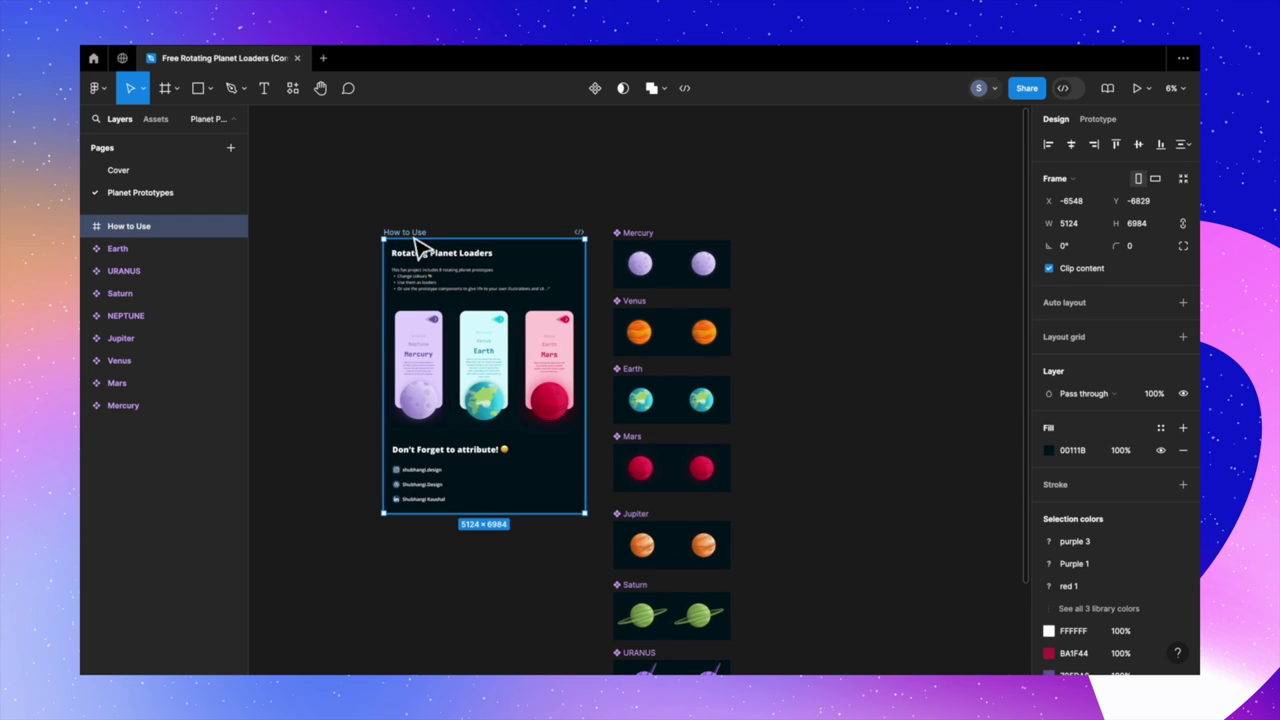
click(1099, 124)
click(1137, 88)
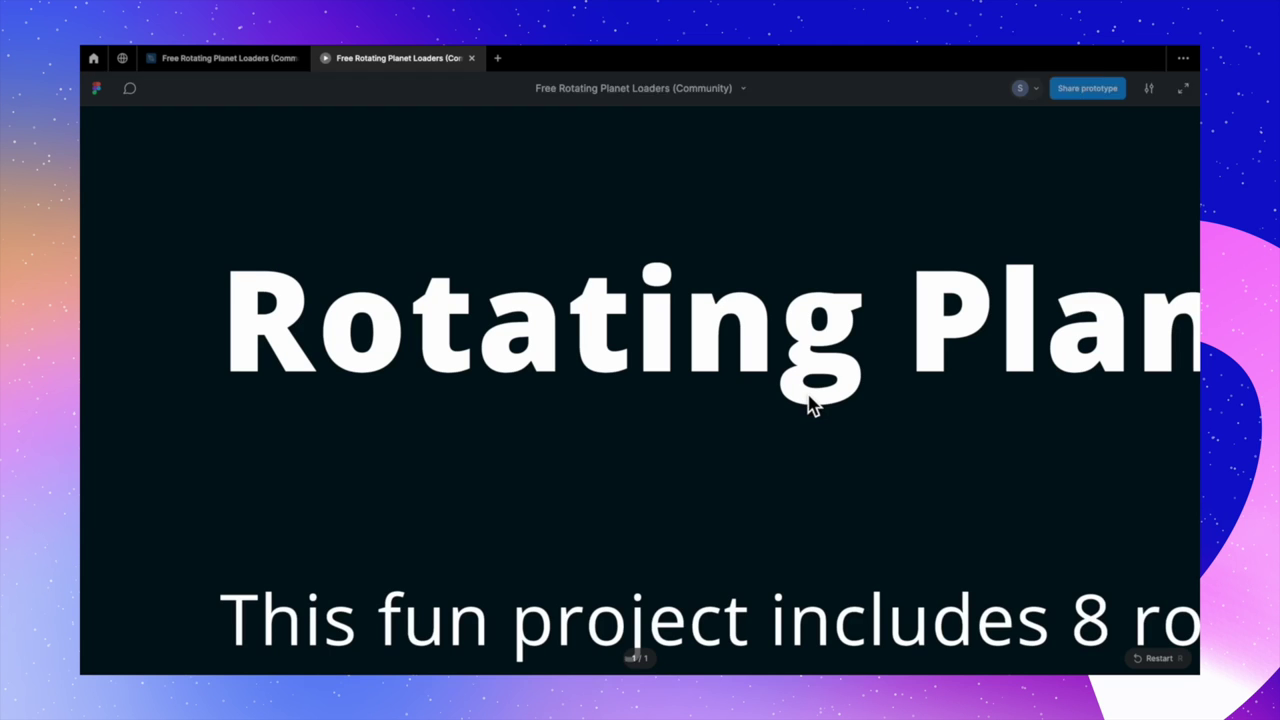
click(1149, 89)
click(1110, 208)
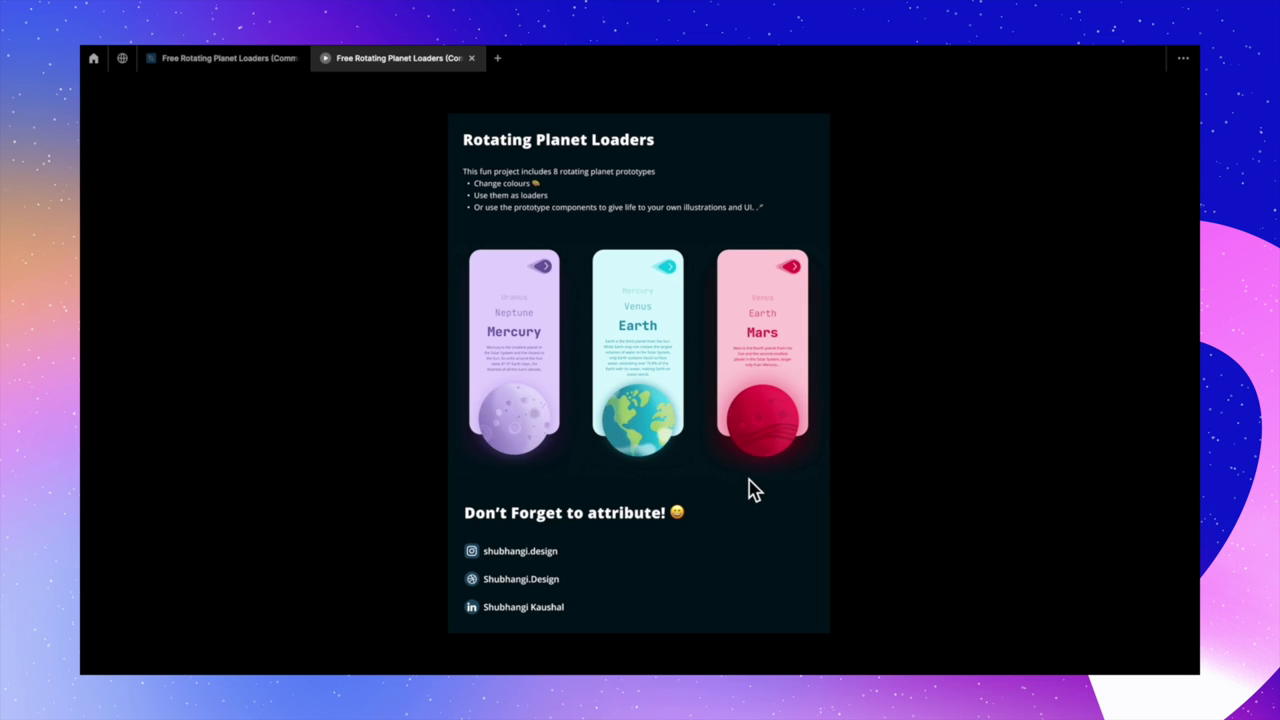
- Return to the design file and duplicate the How to Use frame, placing the copy beside the planet components
click(262, 62)
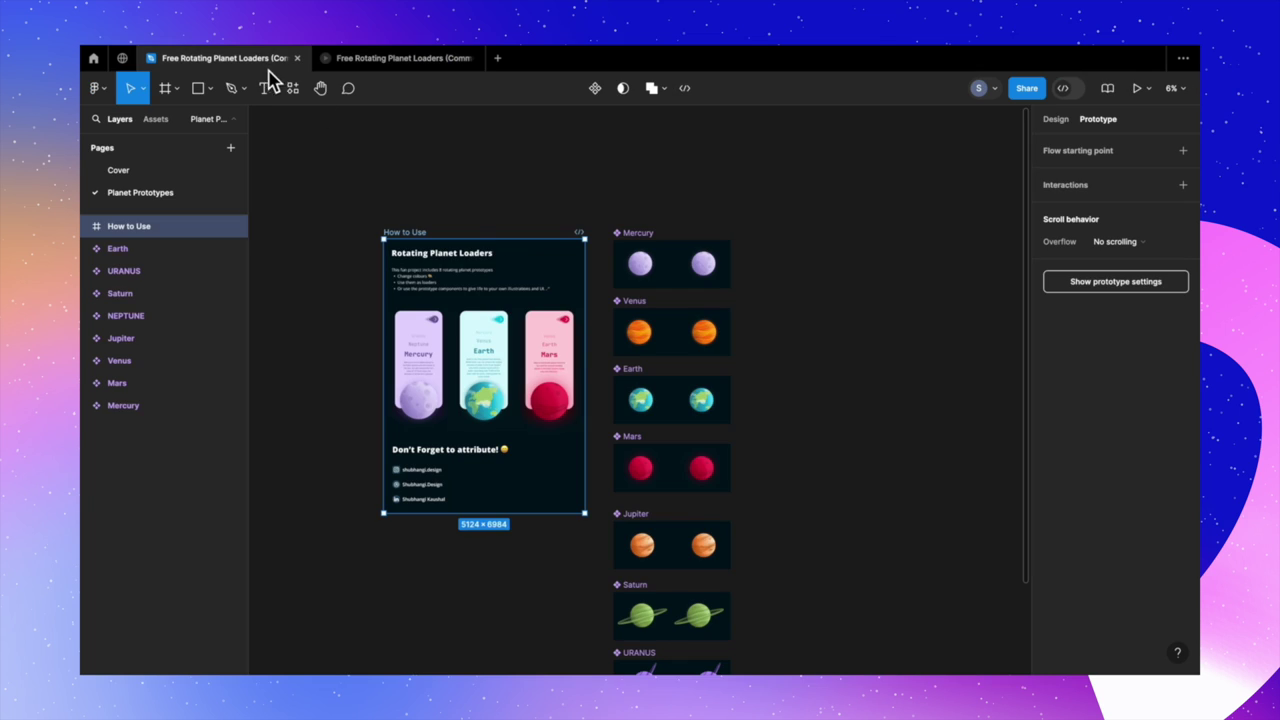
scroll(853, 430, right, 3)
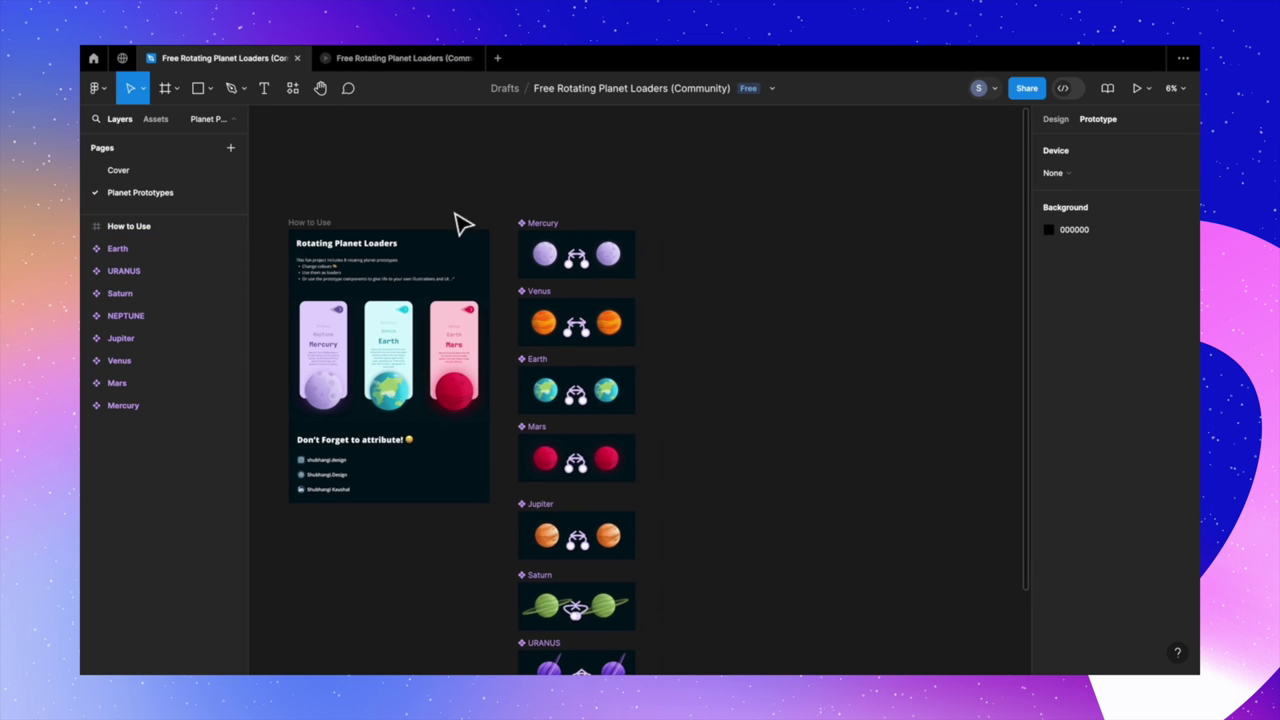
click(326, 228)
key(super+d)
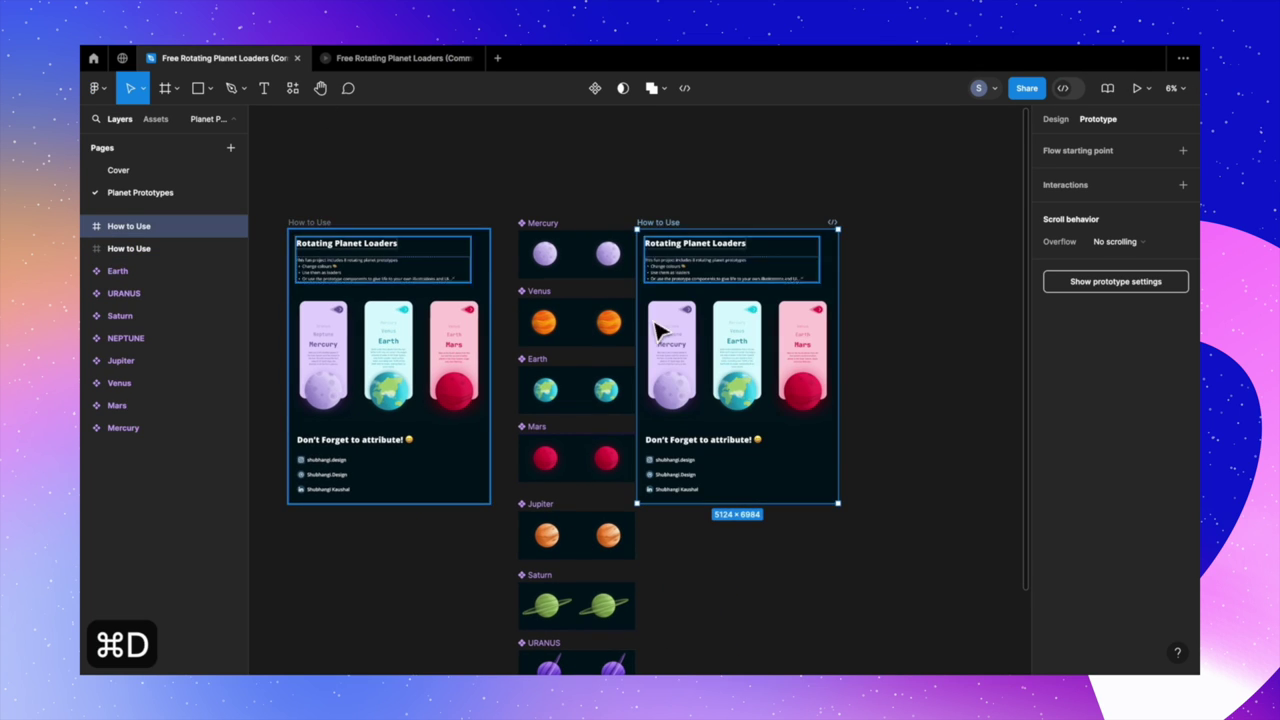
drag(672, 222, 708, 222)
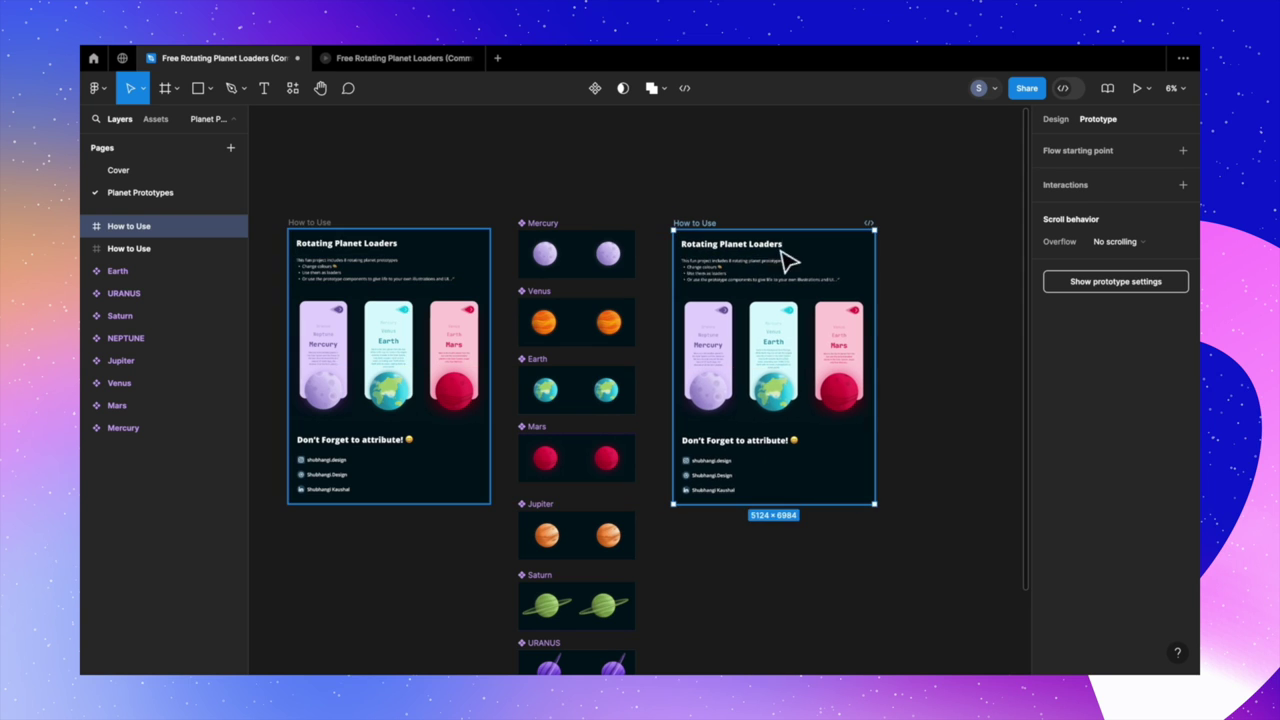
- Delete all the contents of the duplicated How to Use frame, keeping the empty frame
click(920, 466)
drag(916, 534, 688, 245)
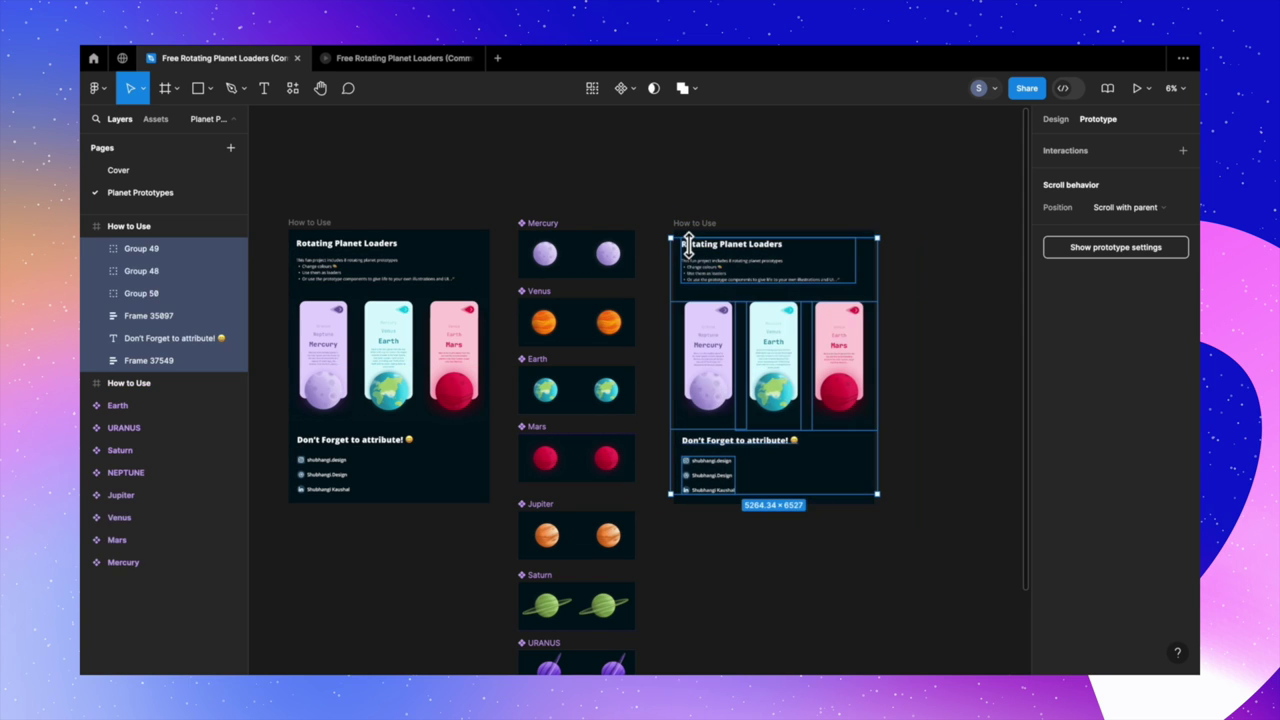
key(Delete)
- Place instances of the Earth, Jupiter, Mars, Saturn, Mercury, Venus and URANUS components in the emptied How to Use frame
click(155, 119)
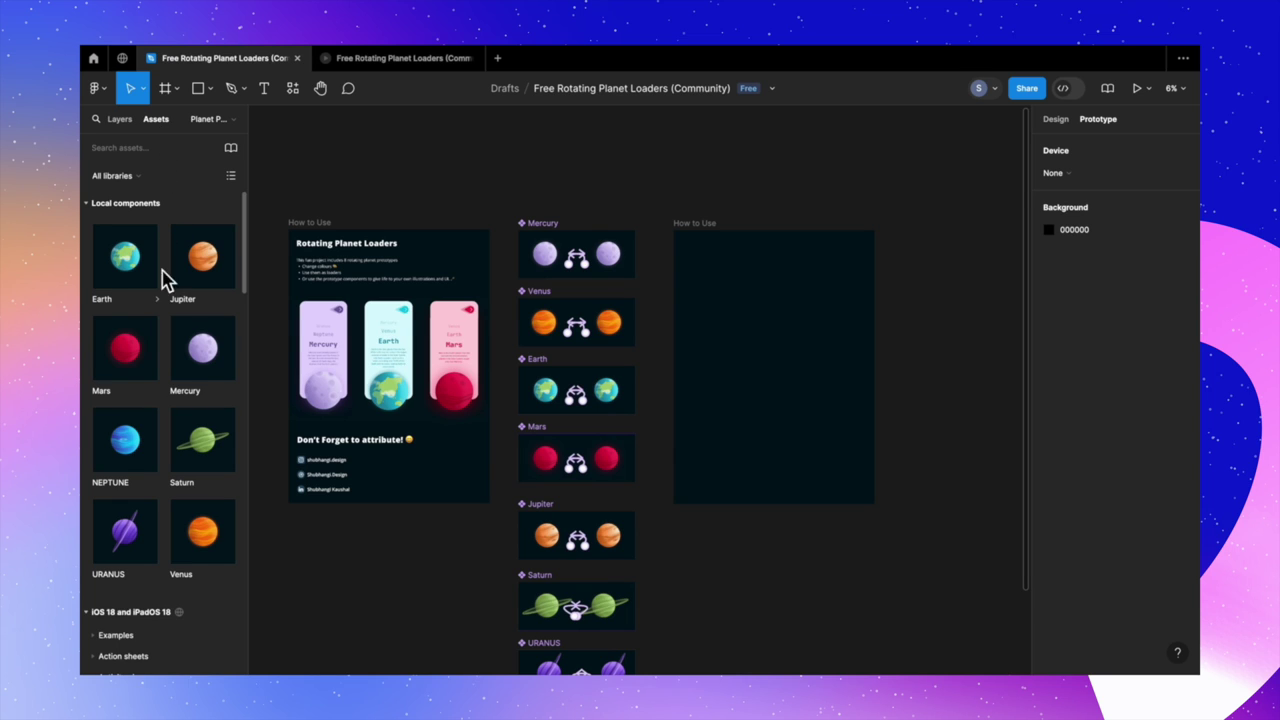
drag(125, 270, 730, 280)
drag(202, 256, 766, 291)
drag(130, 355, 735, 350)
drag(202, 440, 805, 345)
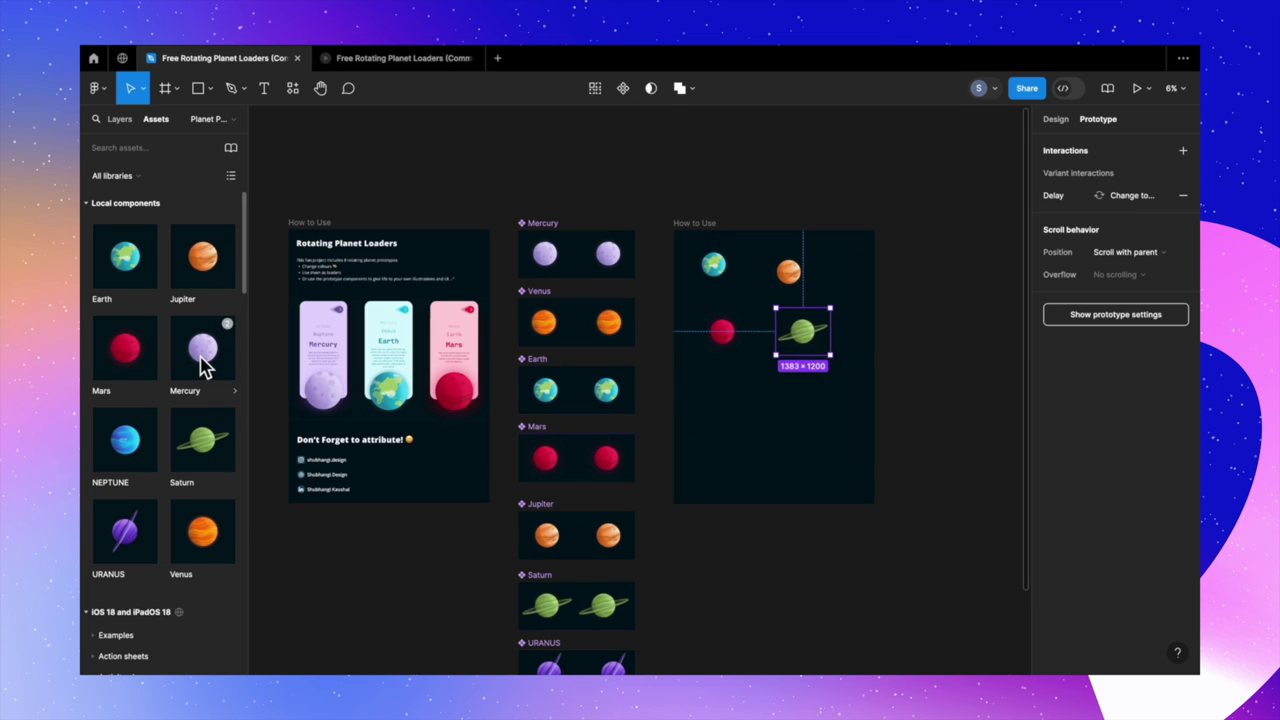
drag(206, 363, 725, 410)
drag(211, 537, 790, 408)
click(905, 437)
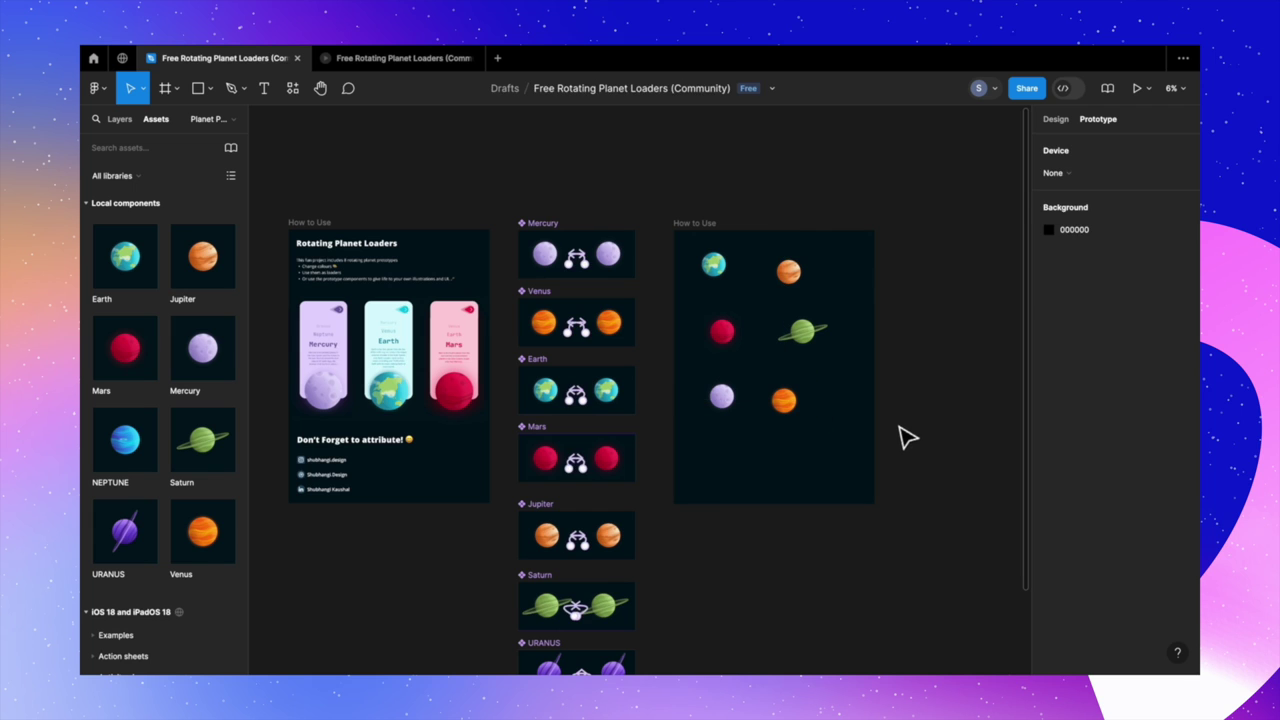
drag(140, 540, 846, 454)
- Present the frame with the planet instances as a prototype, scaled to fit width and height
click(694, 223)
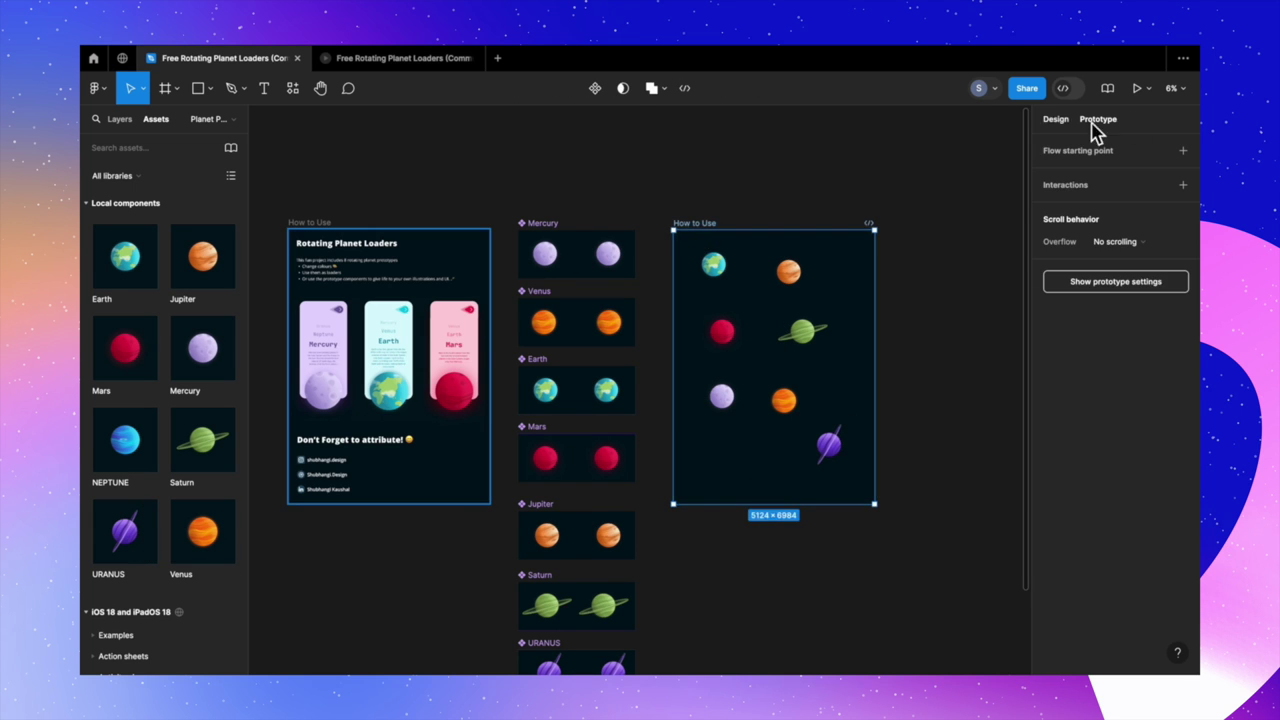
click(1137, 88)
click(1149, 88)
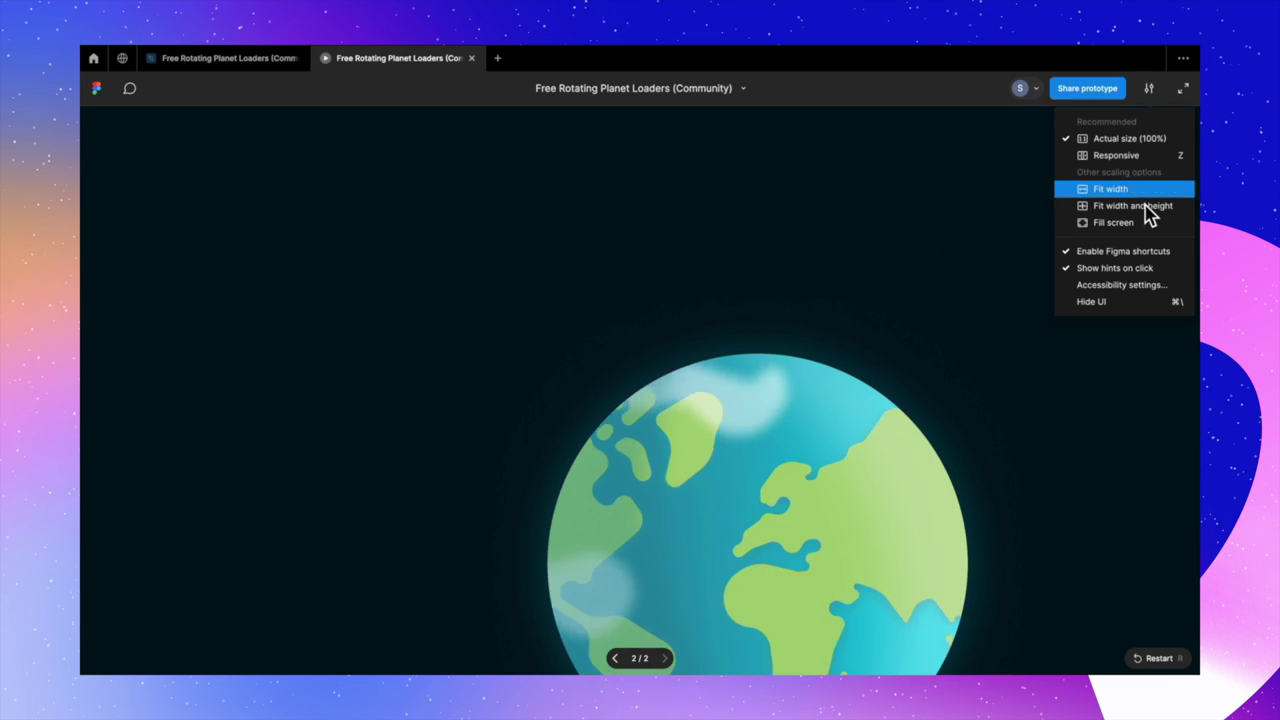
click(1147, 210)
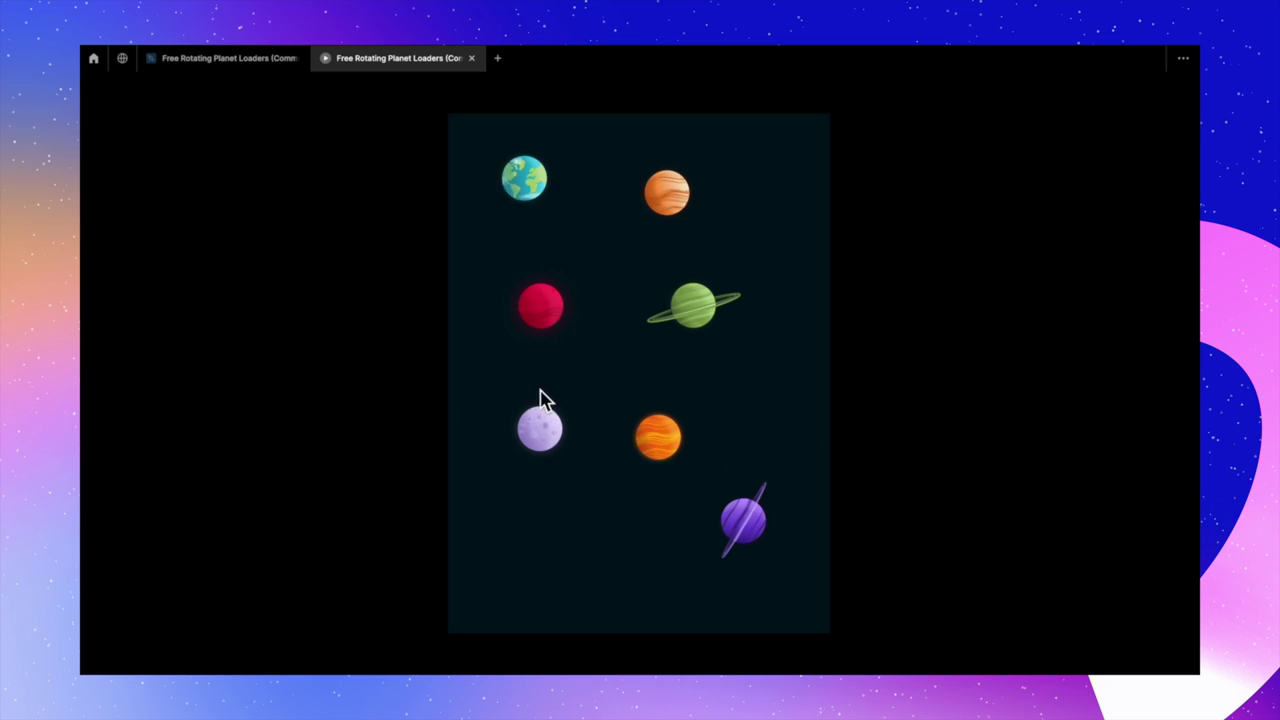
- Set up a screen capture with its selection area cropped closely around the Mercury planet
key(super+shift+5)
drag(620, 138, 620, 389)
drag(838, 505, 597, 491)
drag(392, 490, 503, 500)
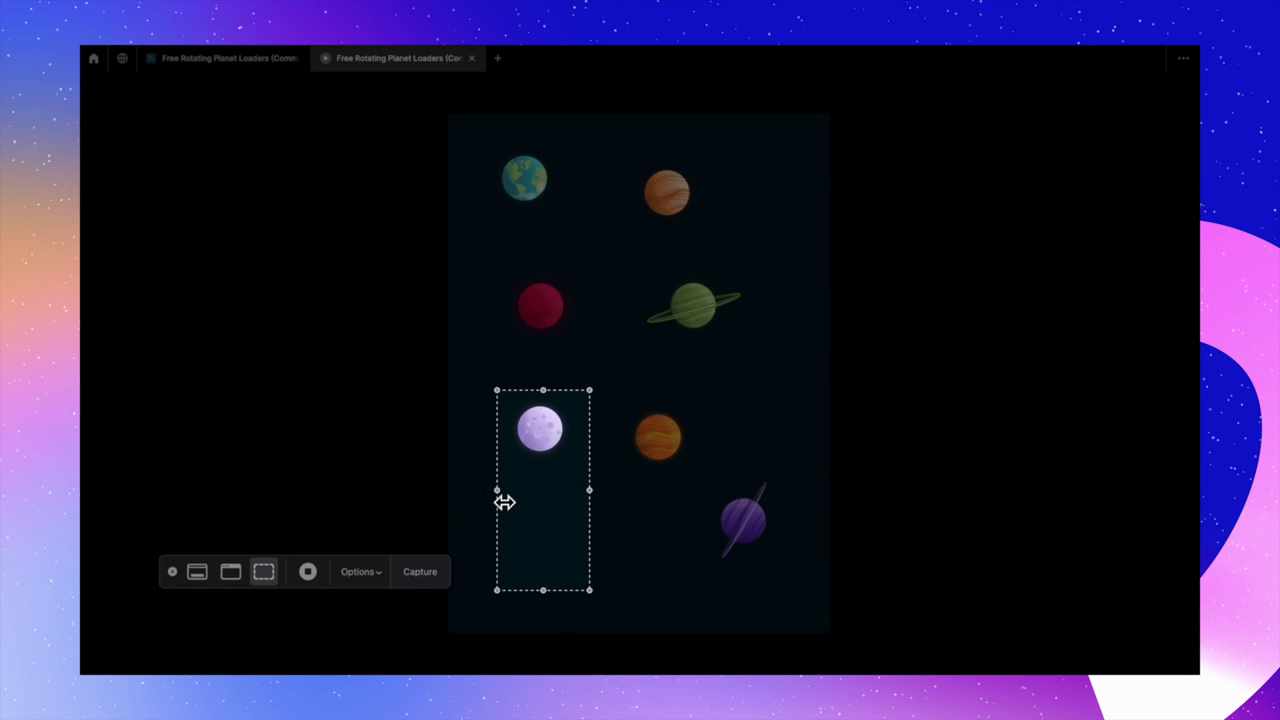
drag(551, 595, 576, 444)
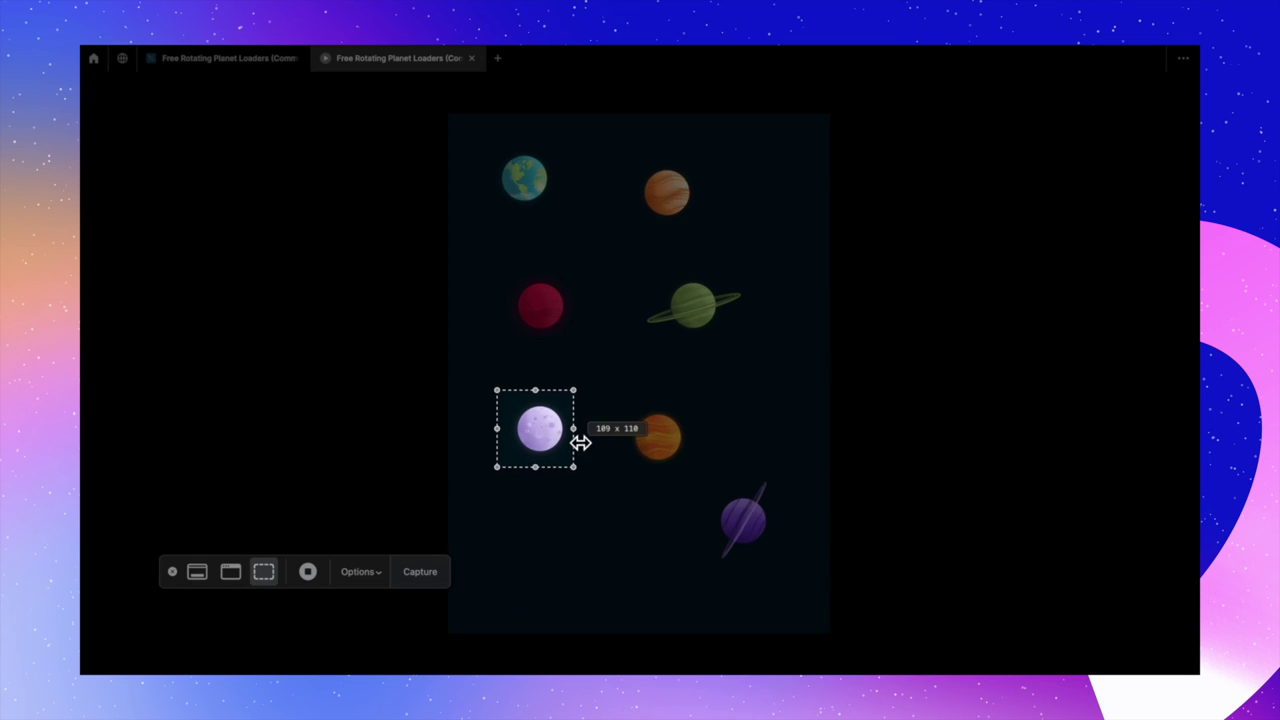
drag(543, 400, 509, 443)
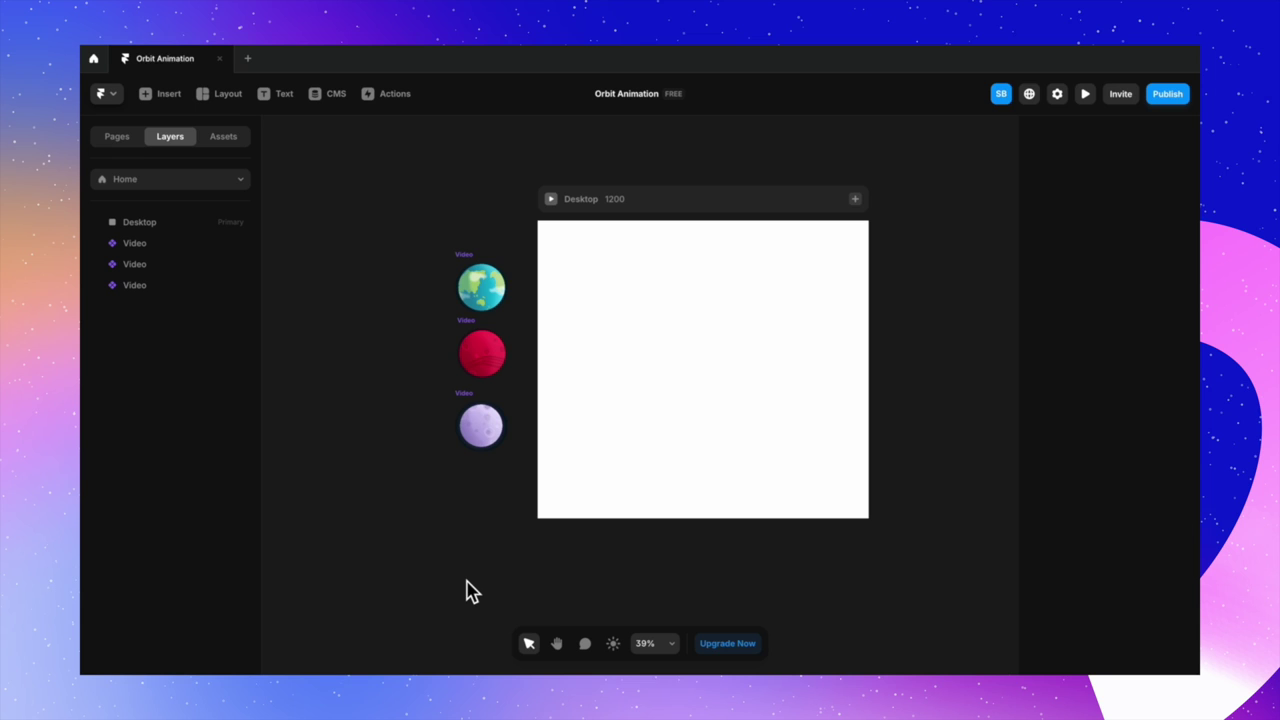
- In the Orbit Animation project in Framer, set the Desktop breakpoint's fill to dark navy #000F24
scroll(463, 562, up, 5)
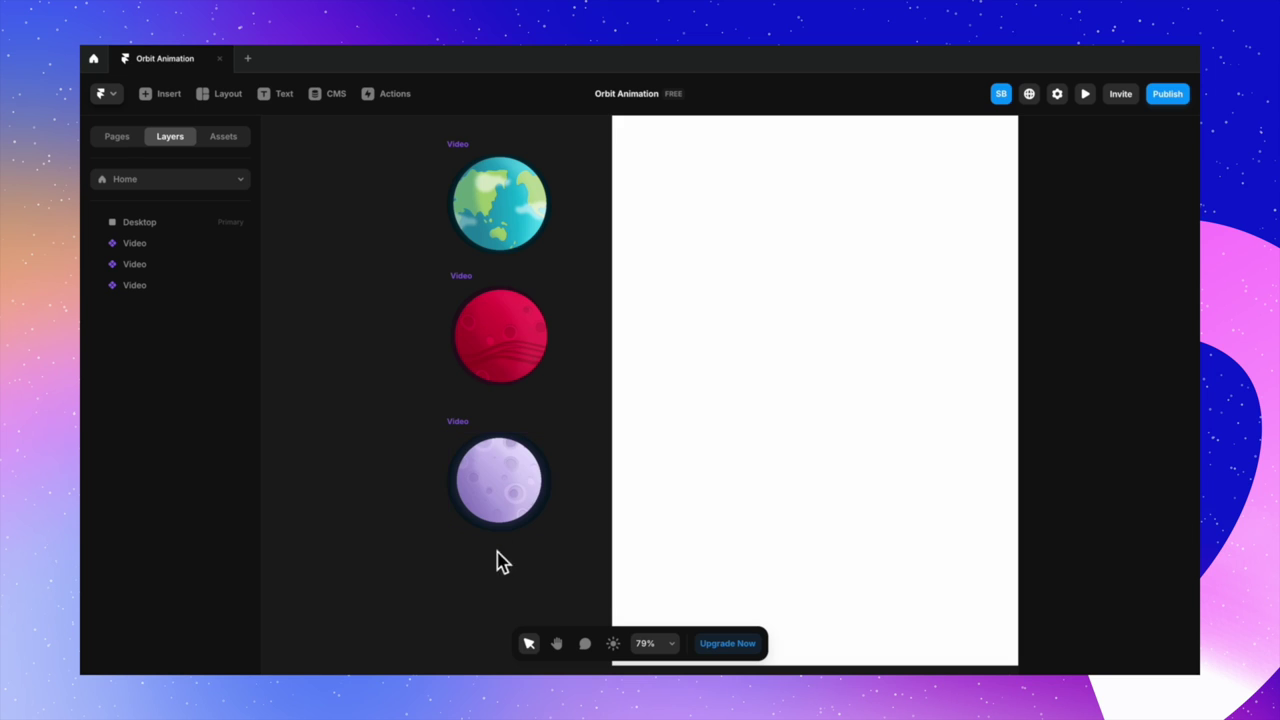
scroll(472, 565, down, 3)
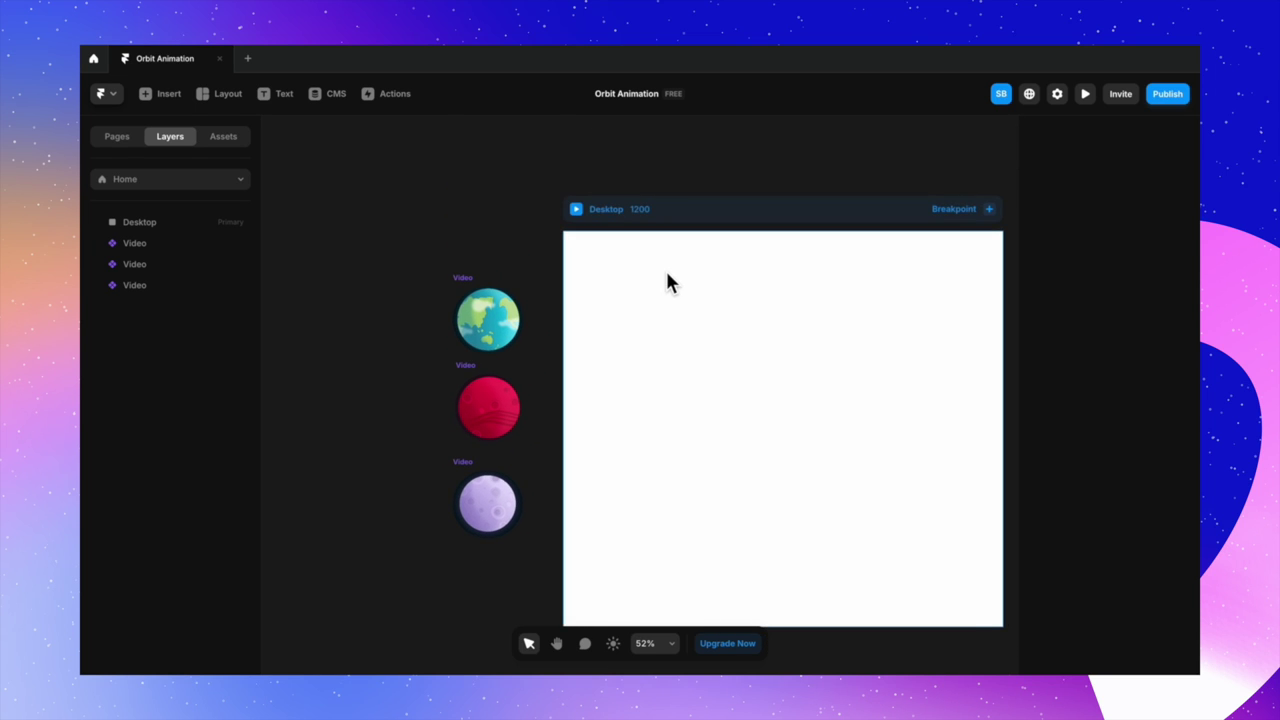
click(937, 377)
click(1126, 432)
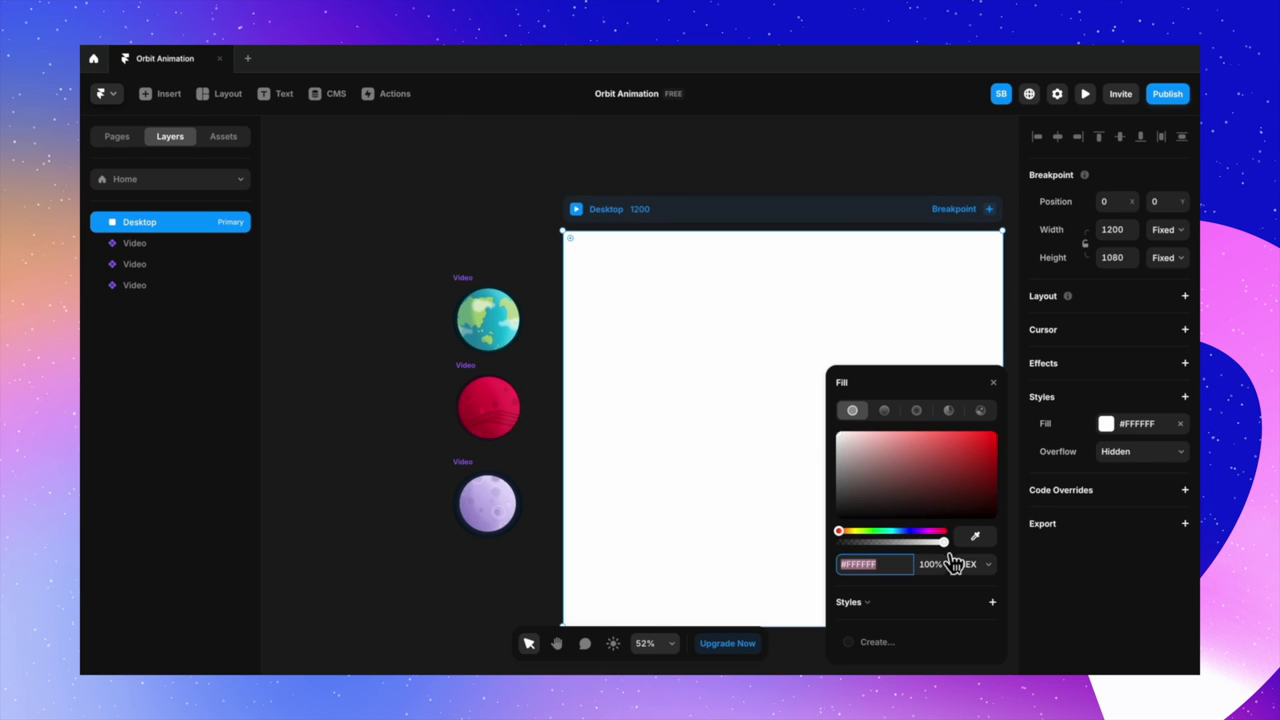
click(911, 531)
click(993, 497)
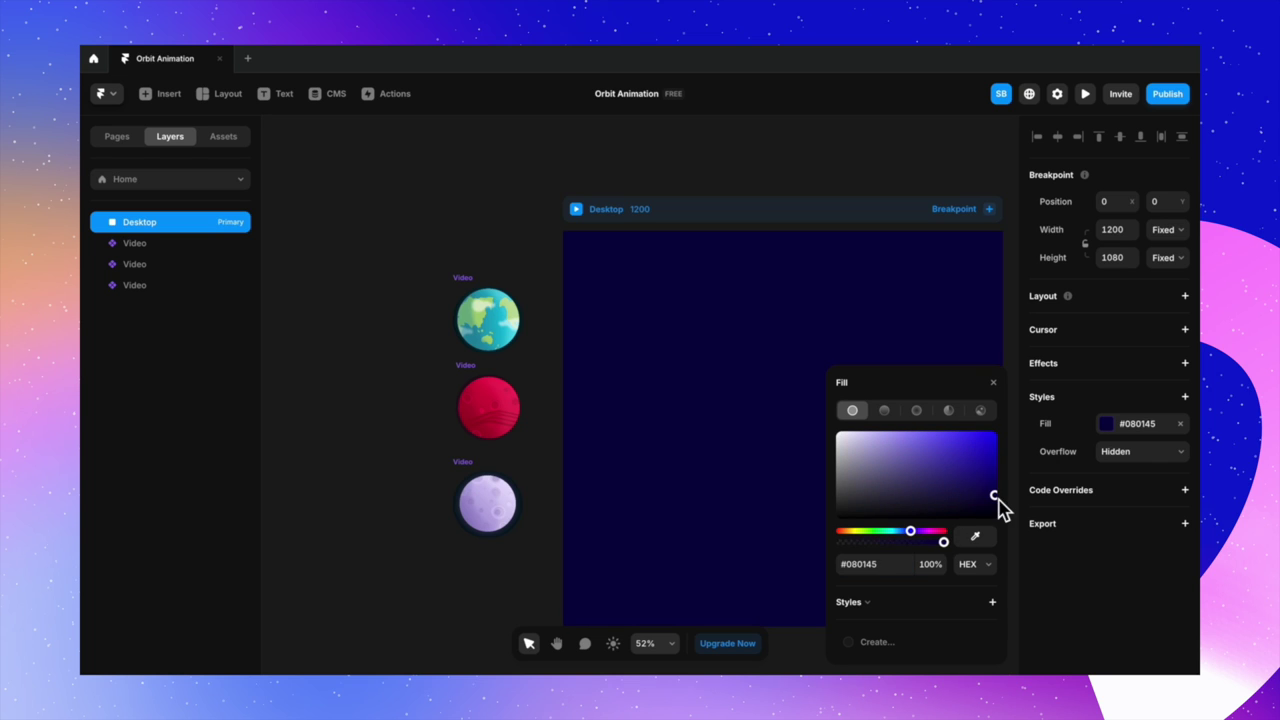
drag(938, 540, 914, 544)
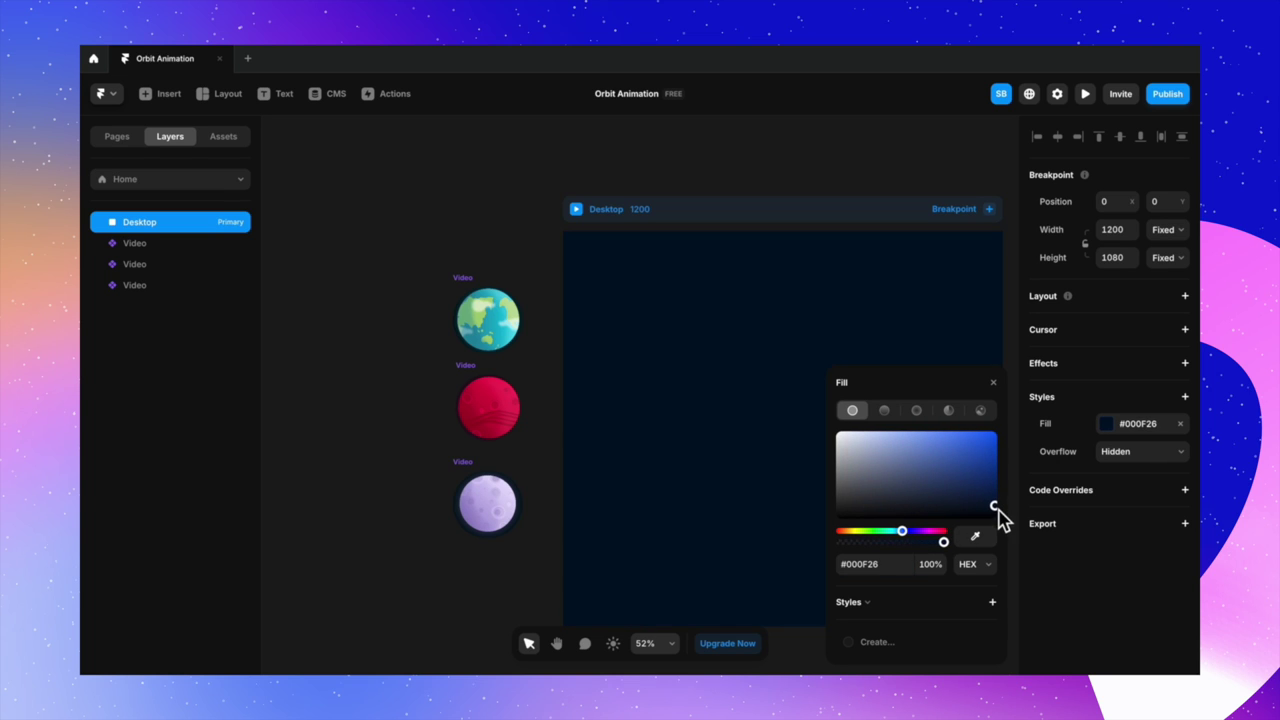
scroll(597, 486, down, 2)
click(905, 533)
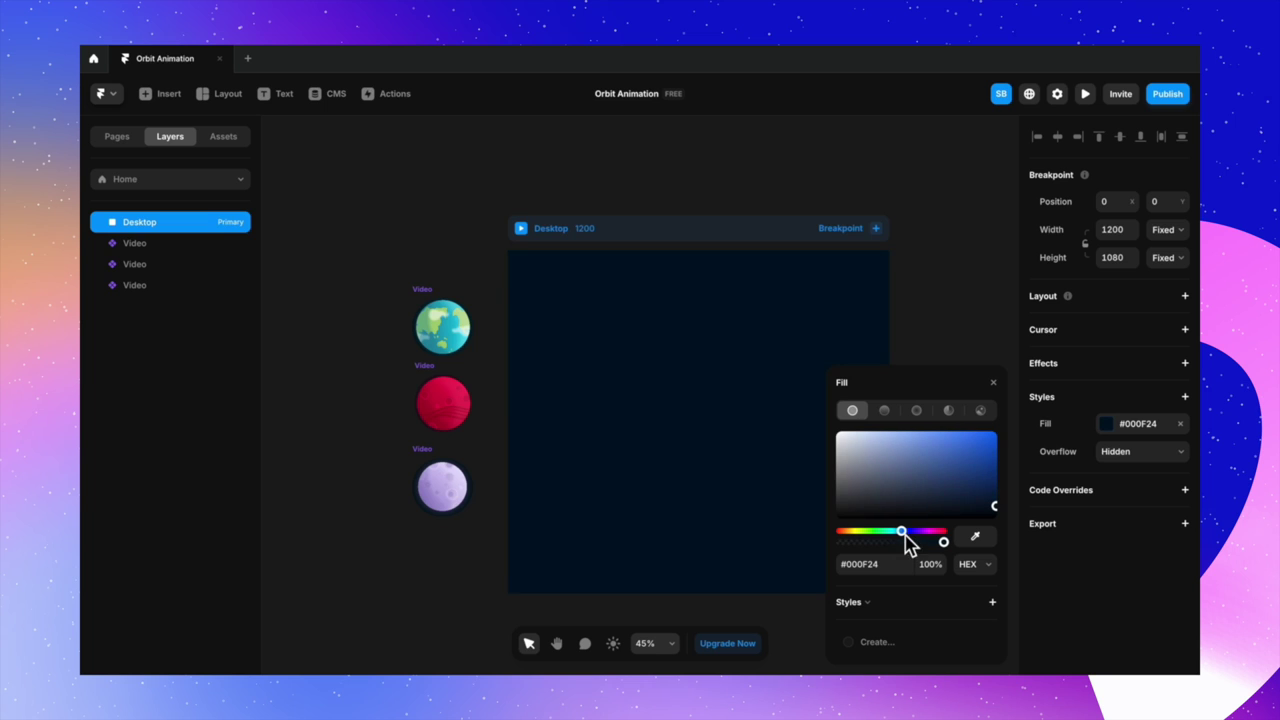
click(993, 382)
click(963, 409)
- Change the Desktop breakpoint's fill to the dark colour sampled from the rim of the Earth video
scroll(495, 340, up, 5)
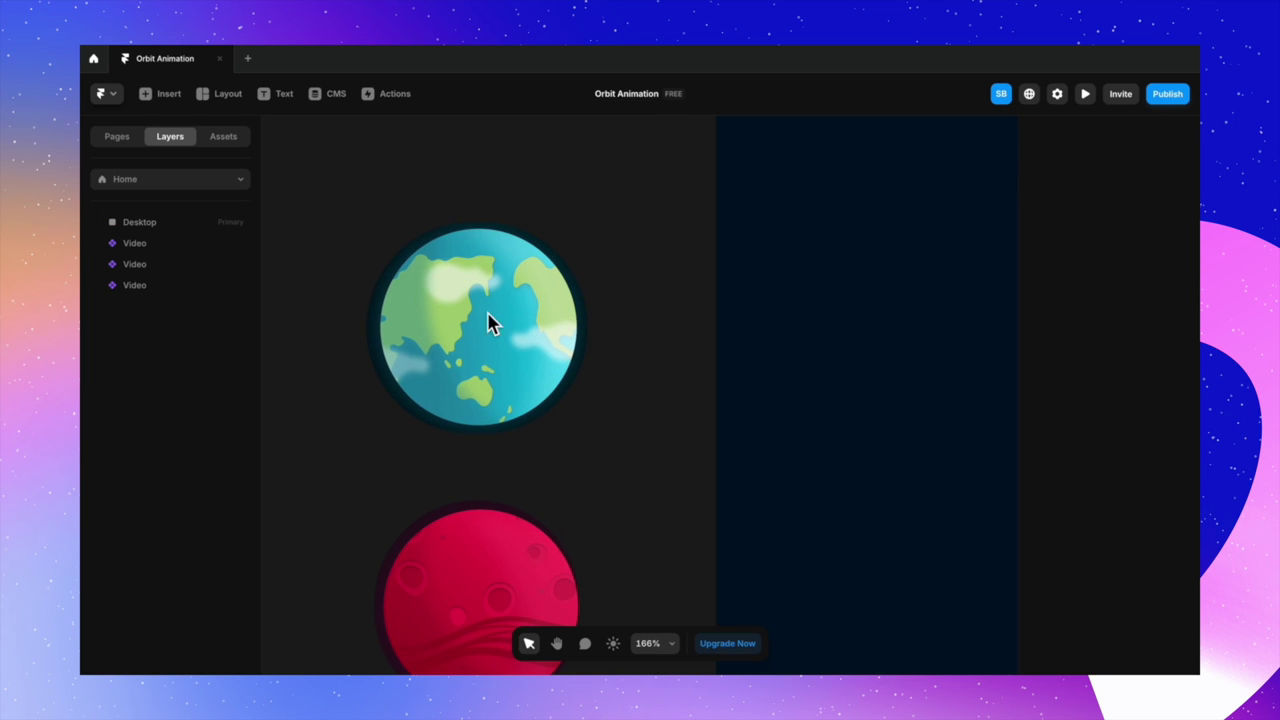
click(800, 360)
click(1106, 423)
click(975, 536)
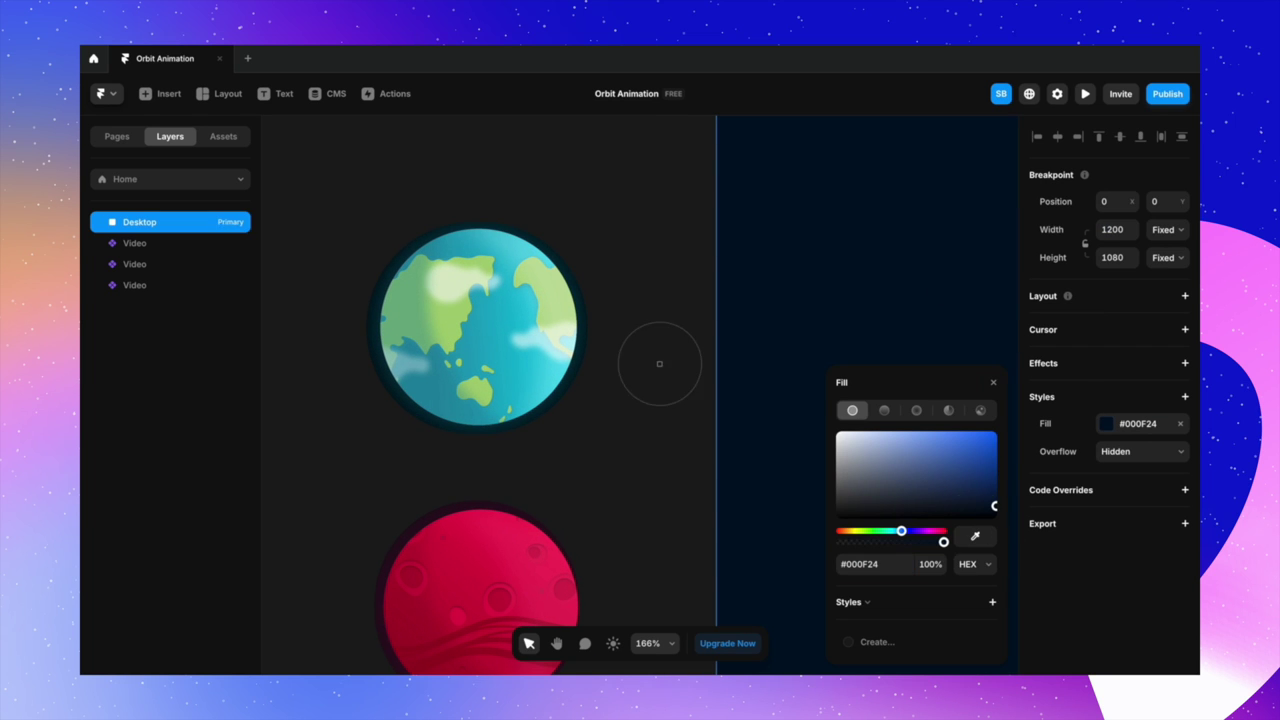
click(586, 314)
scroll(651, 329, down, 5)
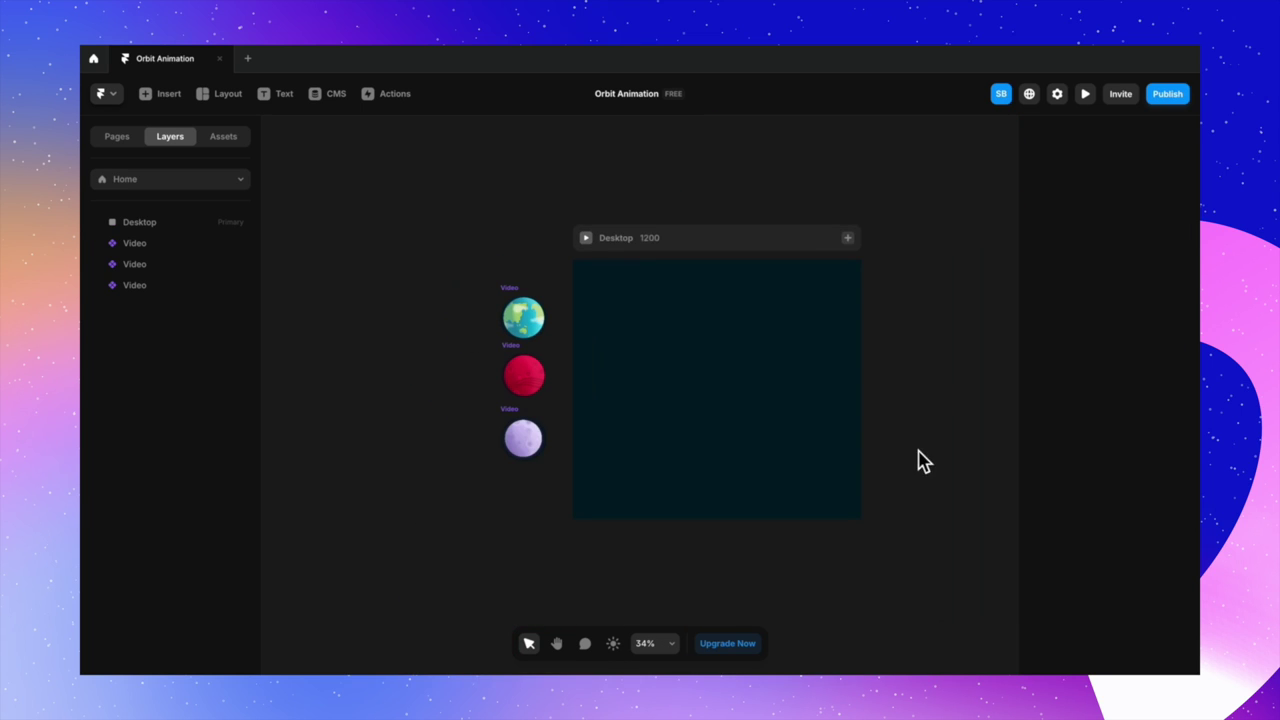
- Darken the Desktop breakpoint's fill to #01141C
click(1106, 423)
drag(1011, 502, 1005, 522)
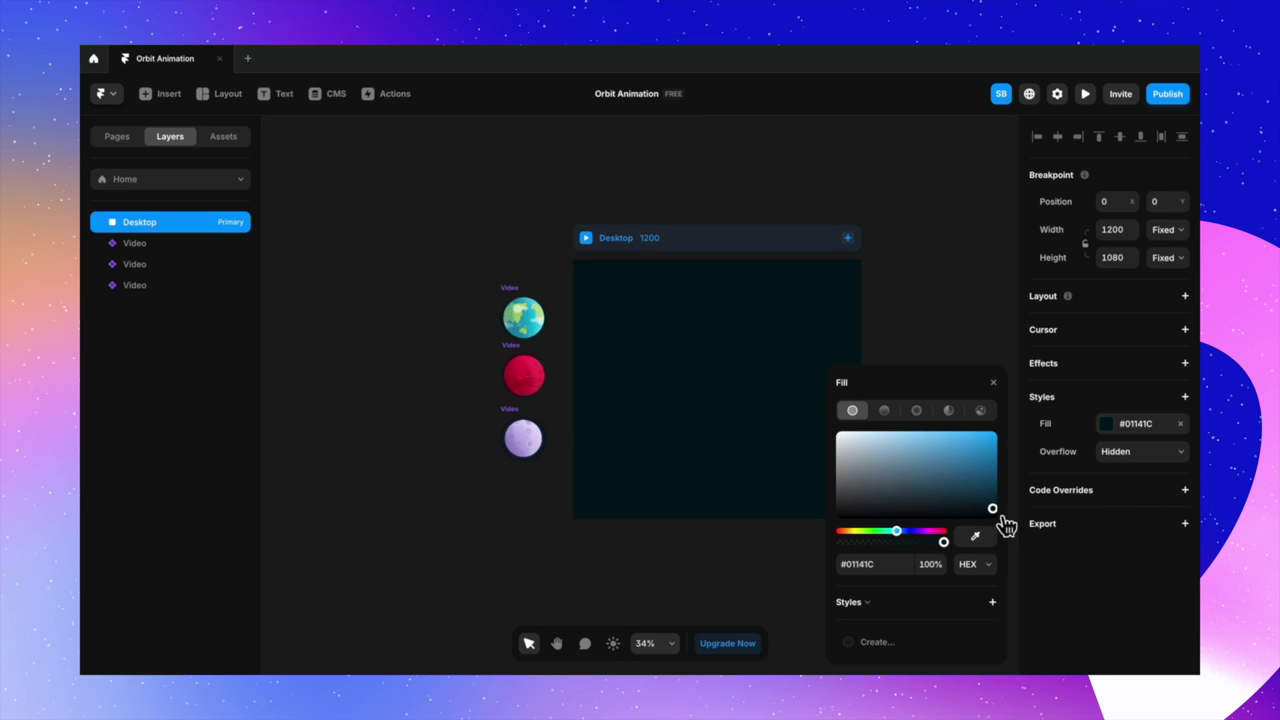
click(996, 304)
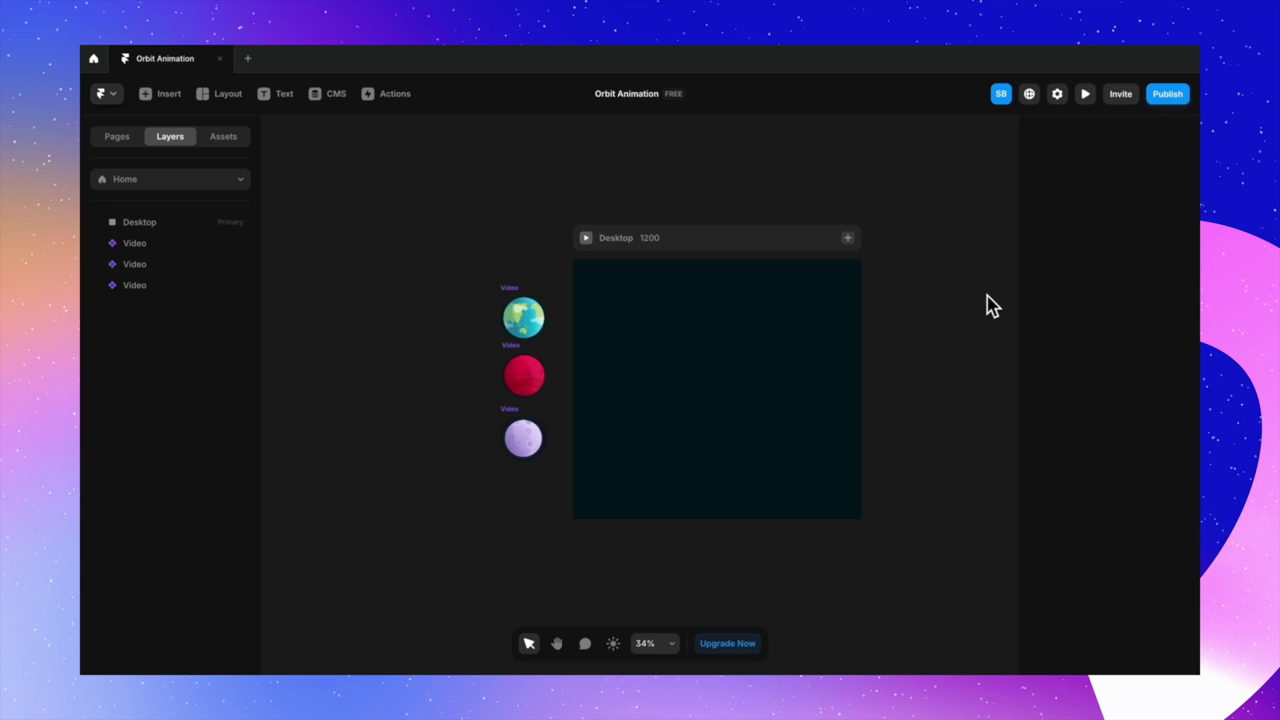
- Draw a small circular frame on the empty canvas beside the Mercury video, about the planet's size
scroll(503, 497, up, 5)
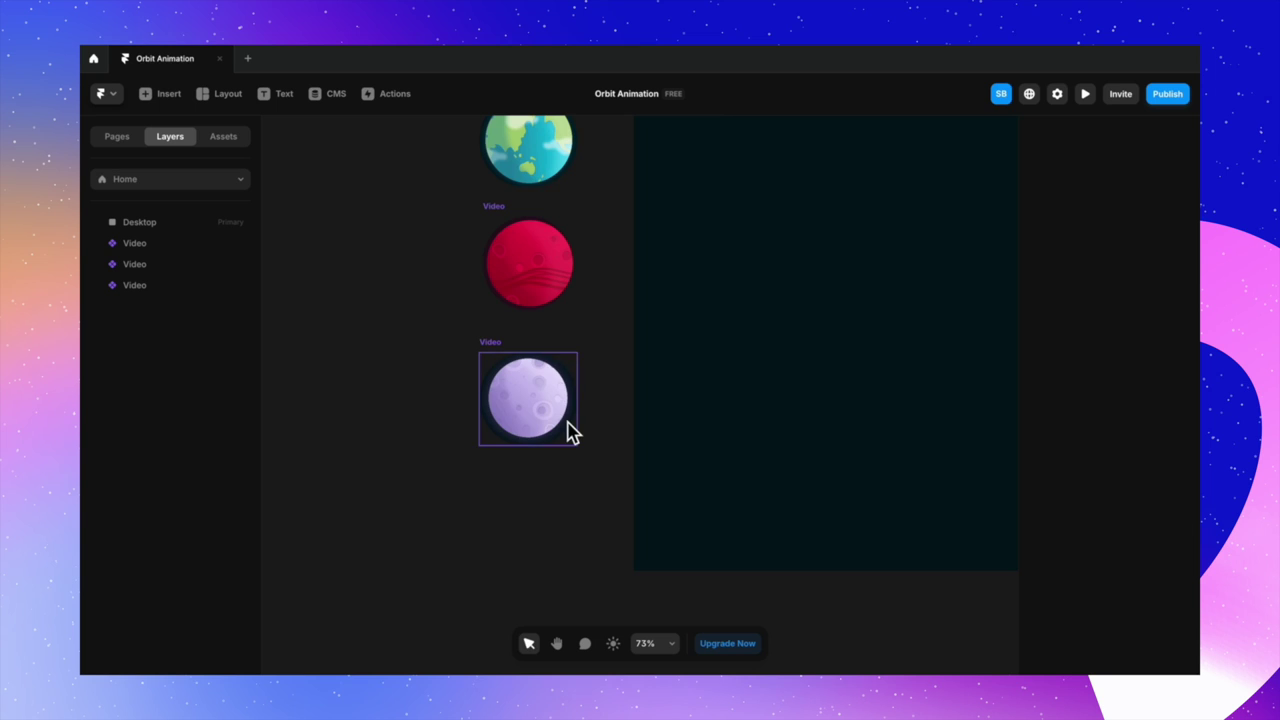
scroll(566, 429, up, 3)
scroll(428, 457, left, 1)
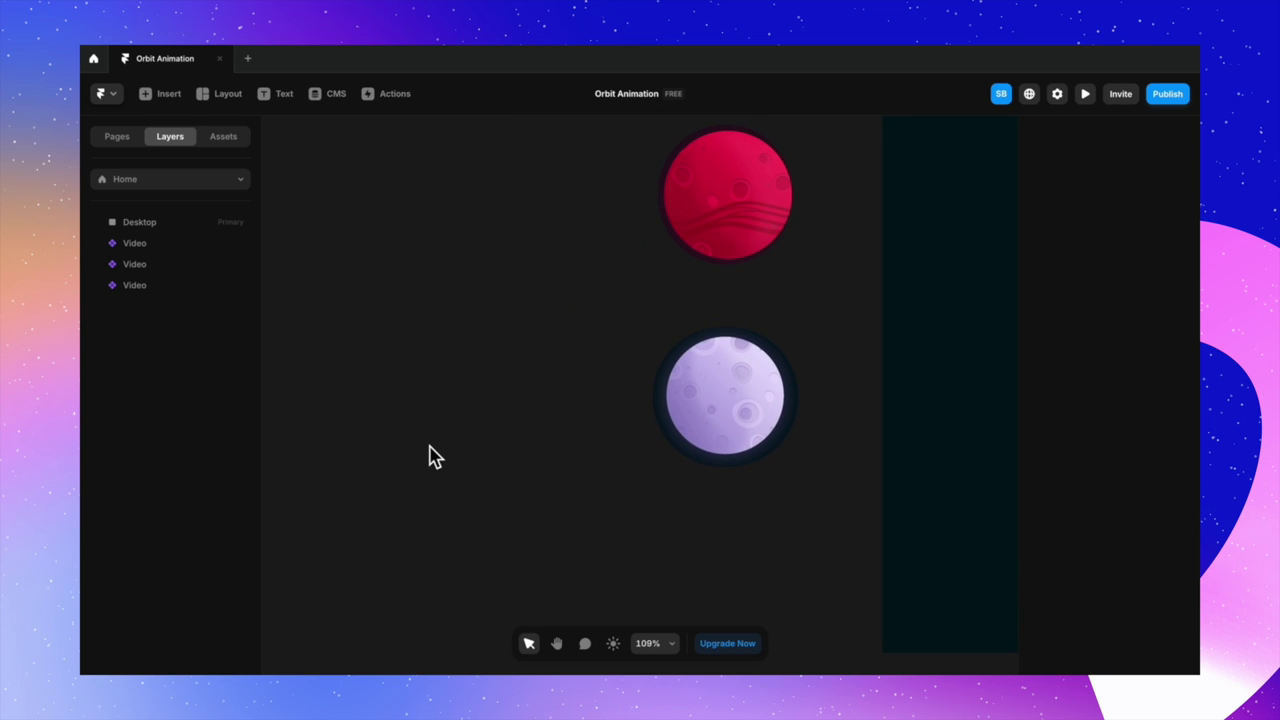
key(f)
drag(433, 370, 560, 496)
drag(443, 376, 610, 500)
click(655, 510)
- Move the Mercury video into the circular frame and enlarge it until the planet fills the circle
drag(747, 423, 522, 441)
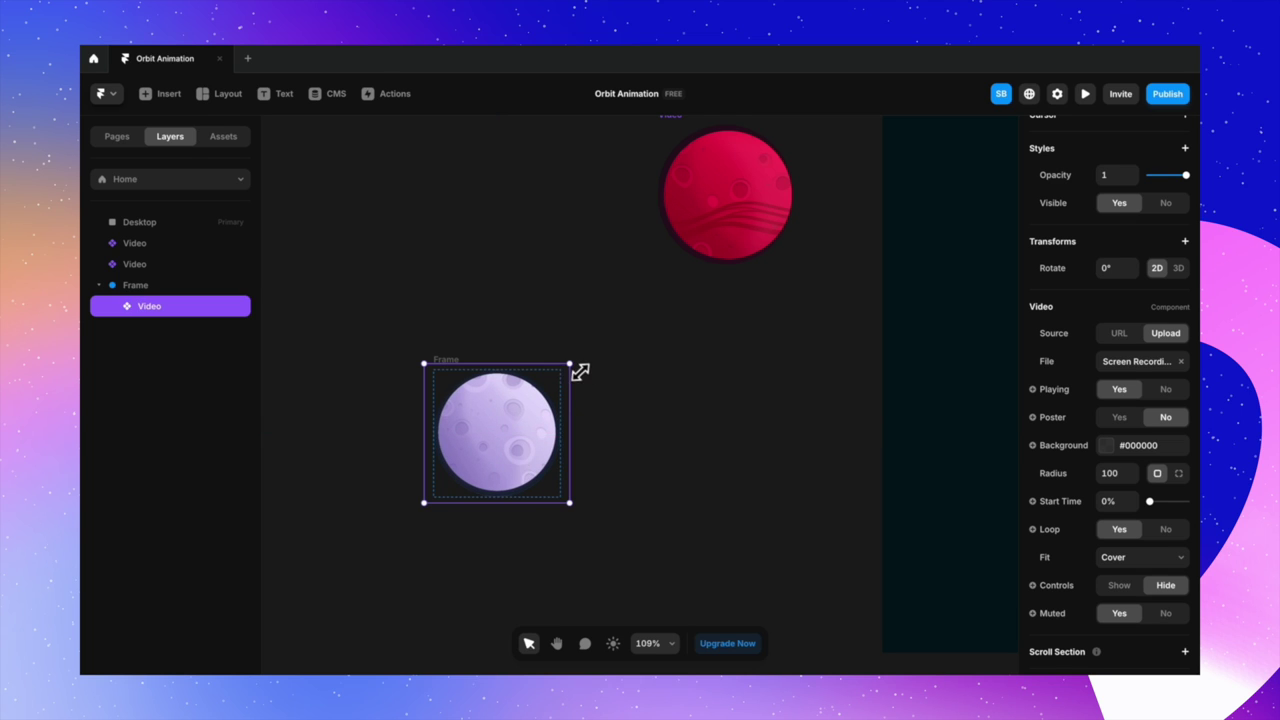
drag(580, 371, 586, 366)
click(689, 446)
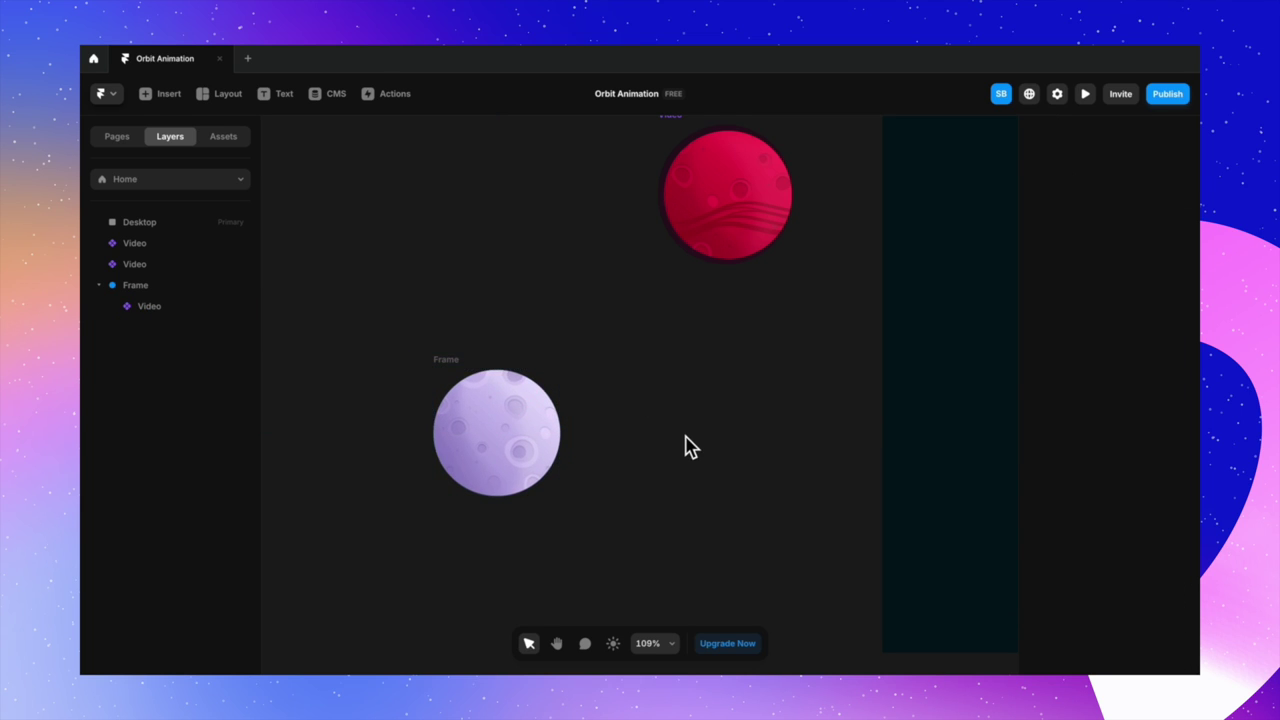
- Rename the circular frame holding the Mercury video "Purple Planet" and move it up to the left on the canvas
scroll(690, 446, down, 3)
scroll(694, 448, up, 2)
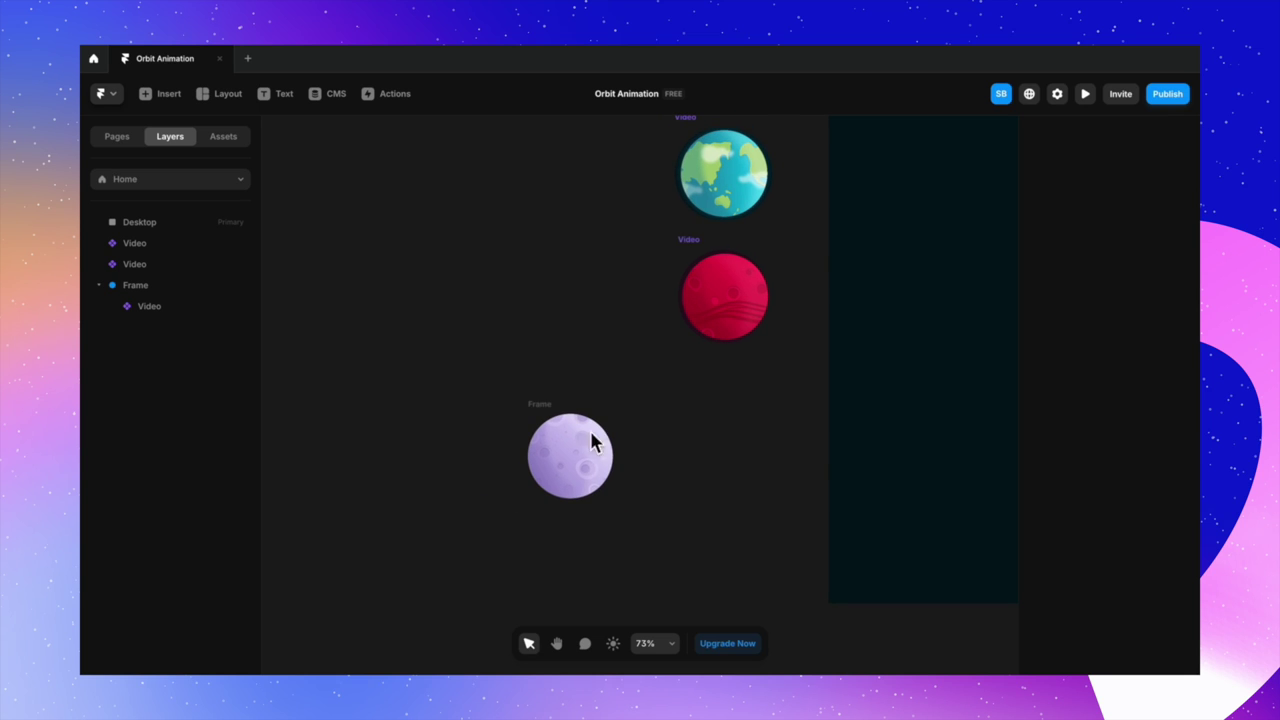
click(543, 417)
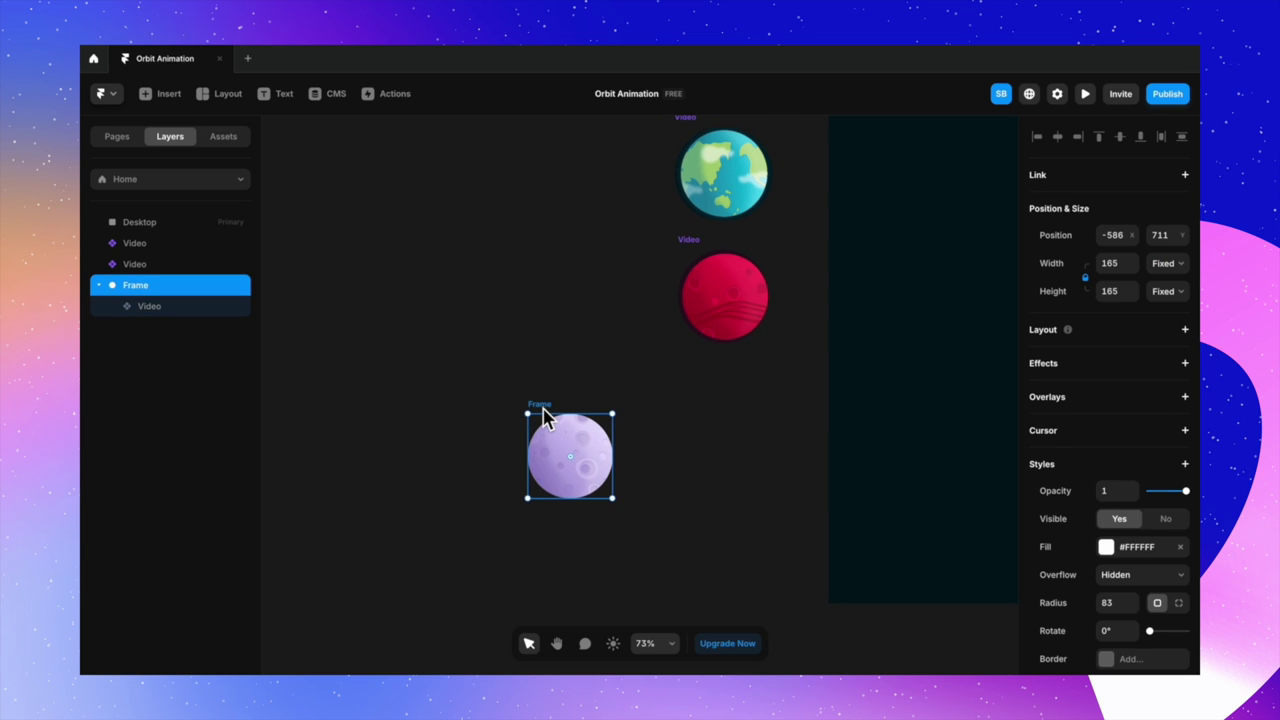
double_click(143, 289)
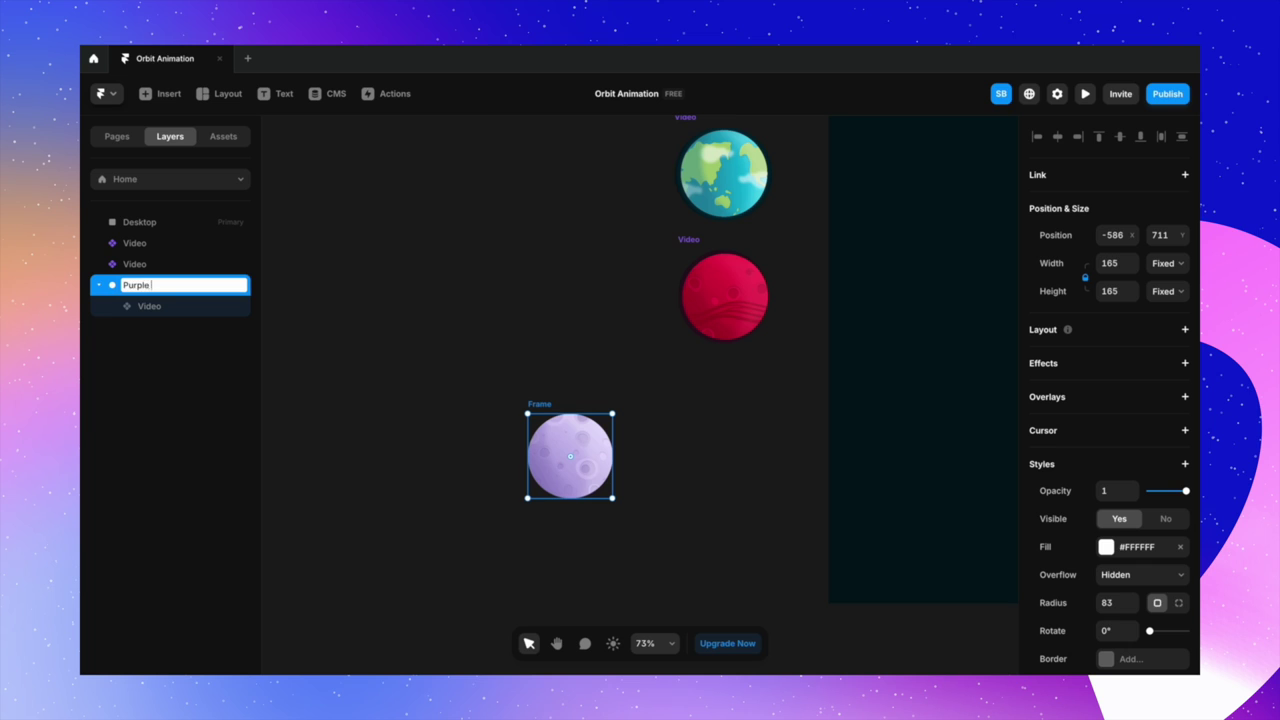
click(355, 312)
click(574, 420)
drag(574, 420, 541, 364)
click(537, 340)
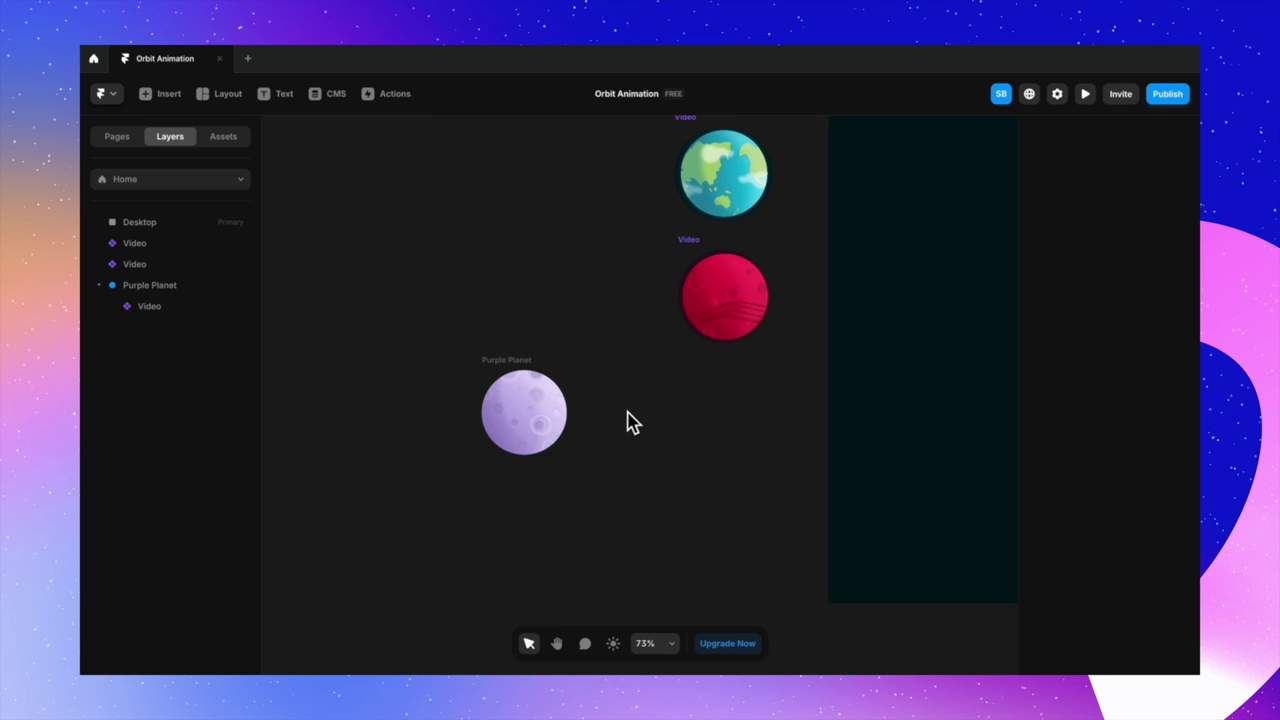
- Draw a circular frame about 161 px wide above the Purple Planet and place the red planet video inside it
scroll(626, 423, up, 3)
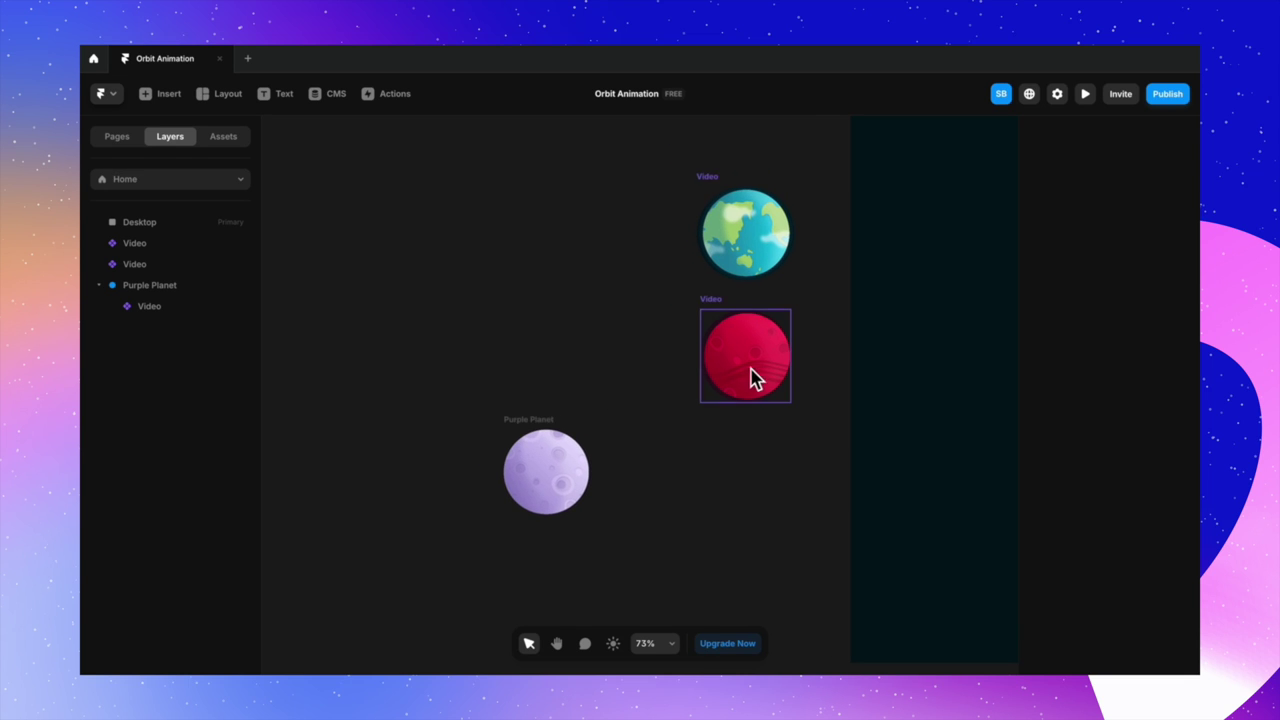
scroll(755, 372, up, 3)
scroll(735, 335, down, 3)
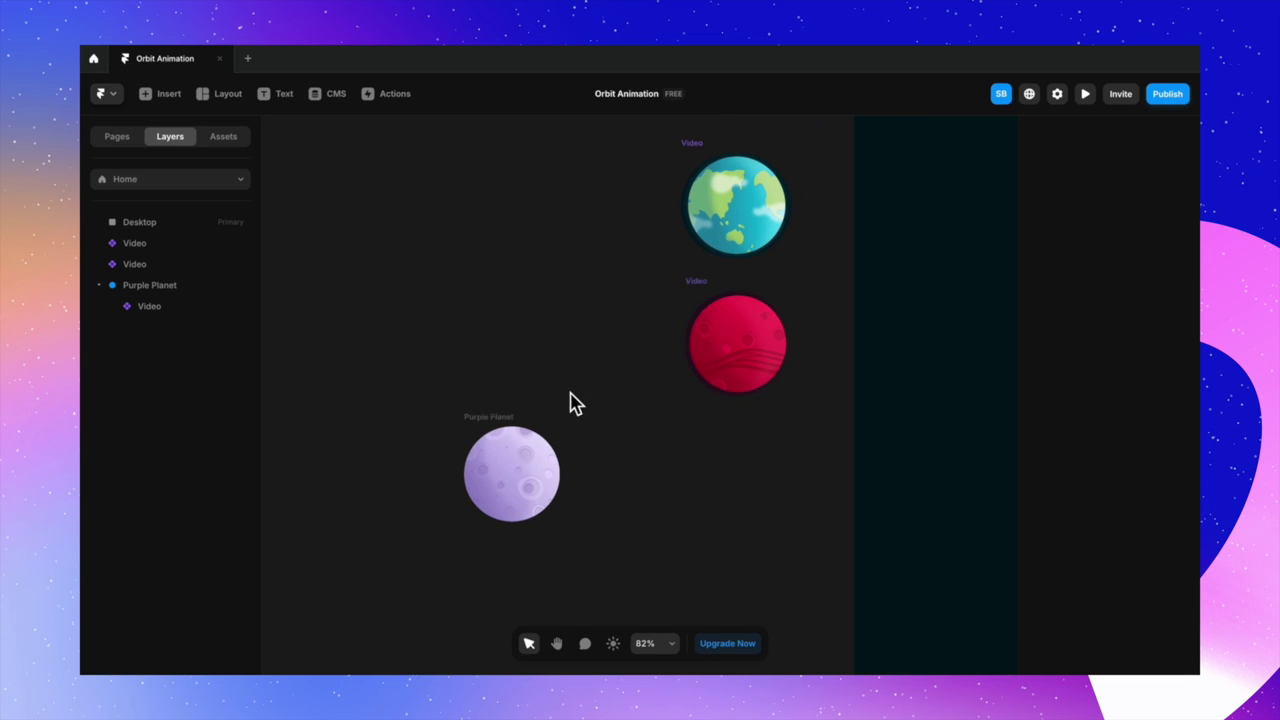
key(f)
drag(497, 309, 638, 414)
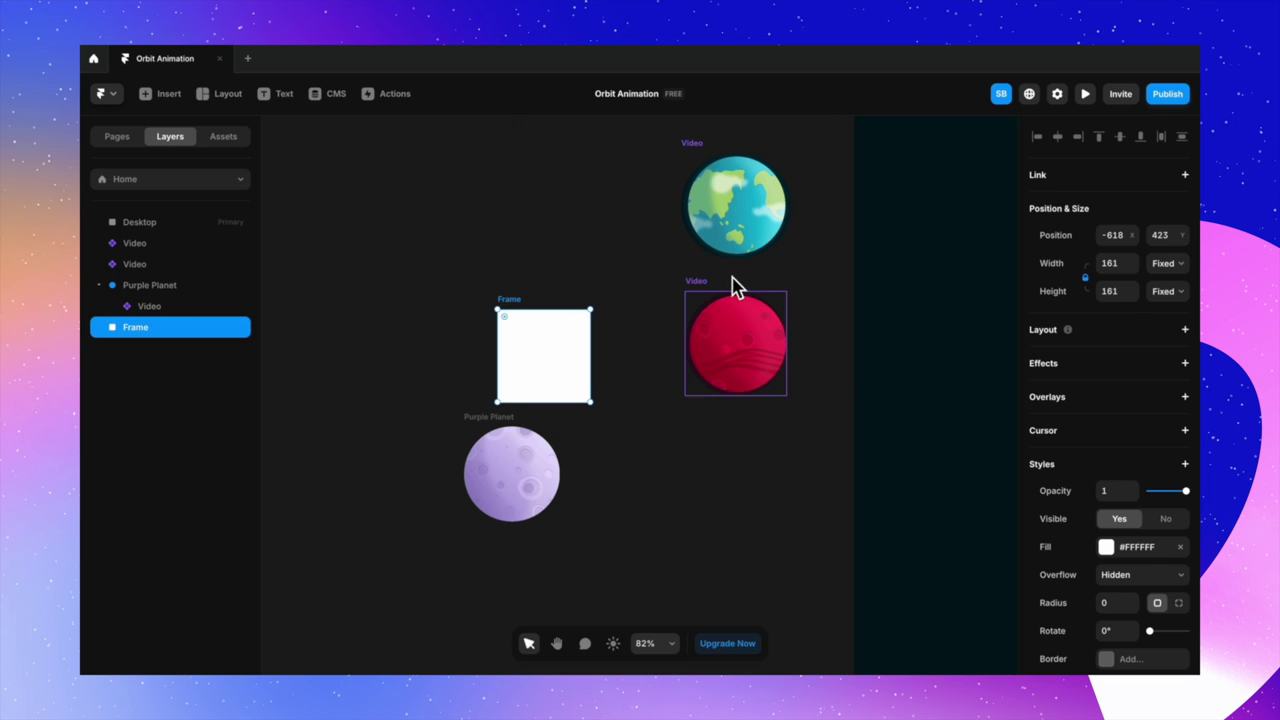
drag(755, 352, 560, 360)
drag(506, 312, 652, 426)
click(652, 426)
drag(509, 309, 606, 329)
click(581, 297)
scroll(581, 297, up, 2)
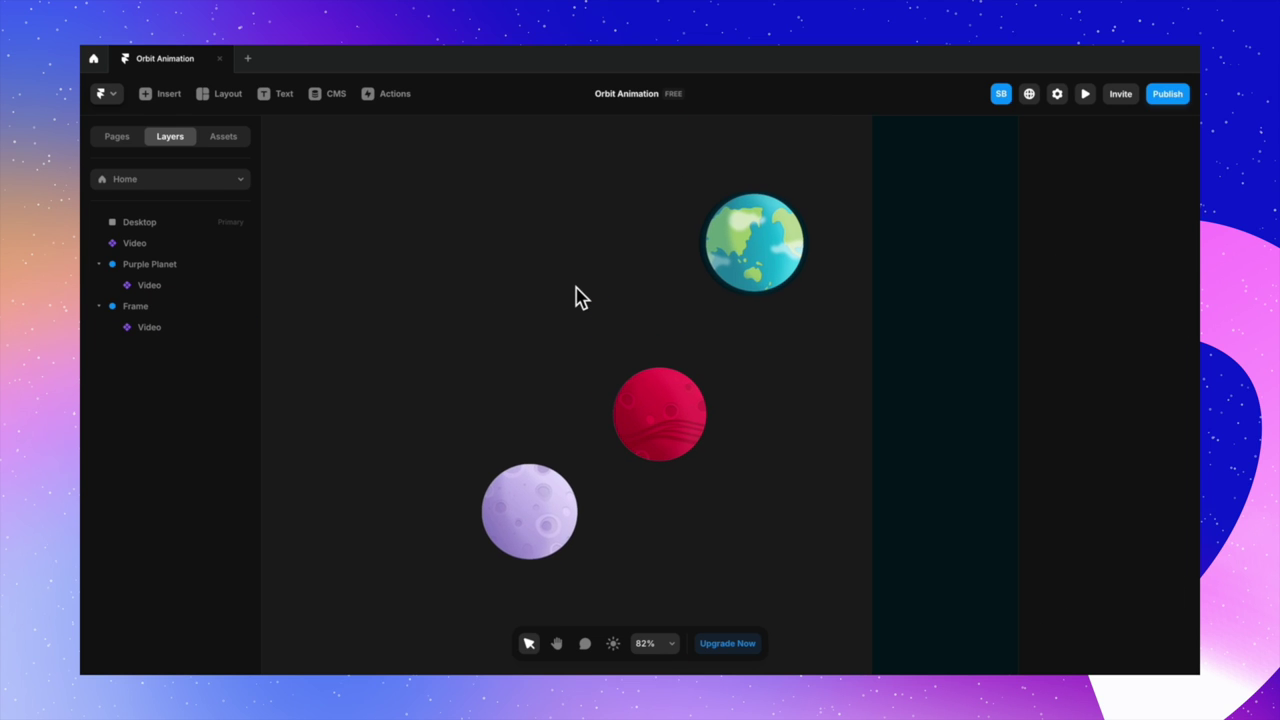
- Draw a circular frame about 183 px wide for the Earth video and enlarge the video inside to fill it
key(f)
mouse_move(529, 221)
mouse_down()
mouse_move(651, 326)
mouse_move(636, 328)
mouse_up()
drag(786, 263, 614, 290)
click(543, 214)
drag(543, 216, 700, 349)
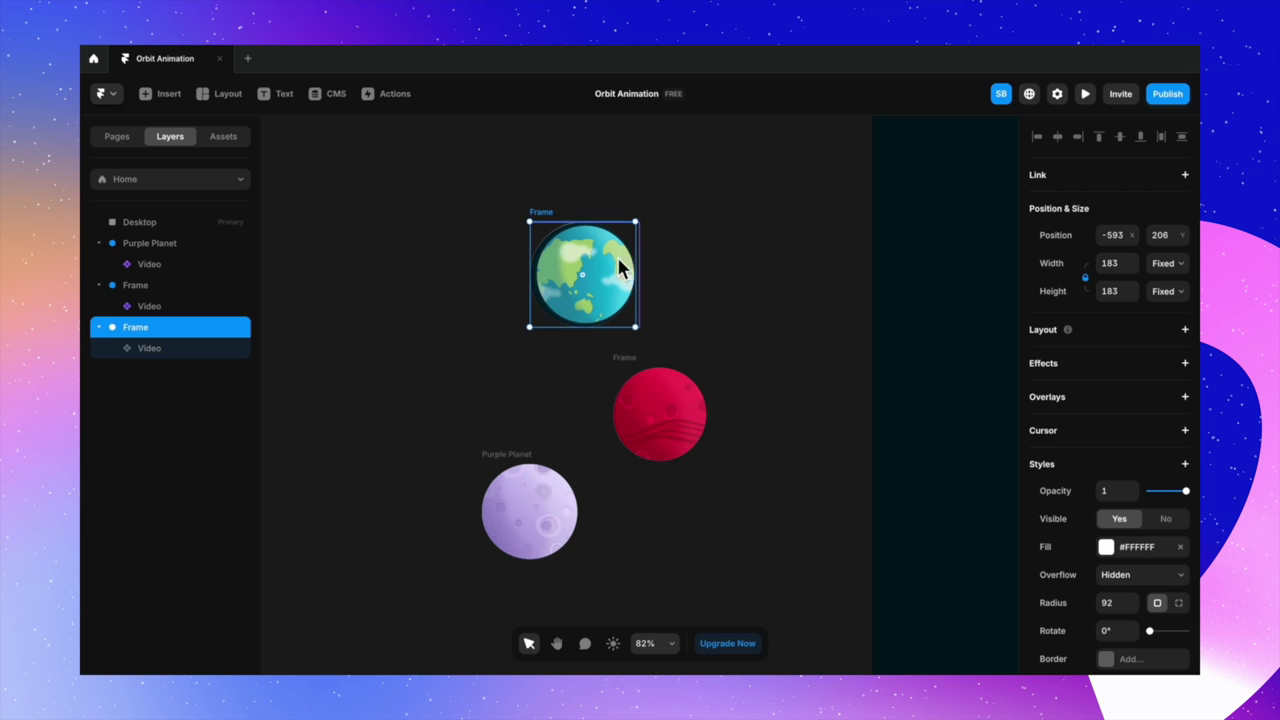
click(193, 350)
drag(649, 229, 654, 229)
click(720, 262)
- Rename the Earth's frame "Blue Planet" and the red planet's frame "Red Planet"
scroll(722, 265, down, 3)
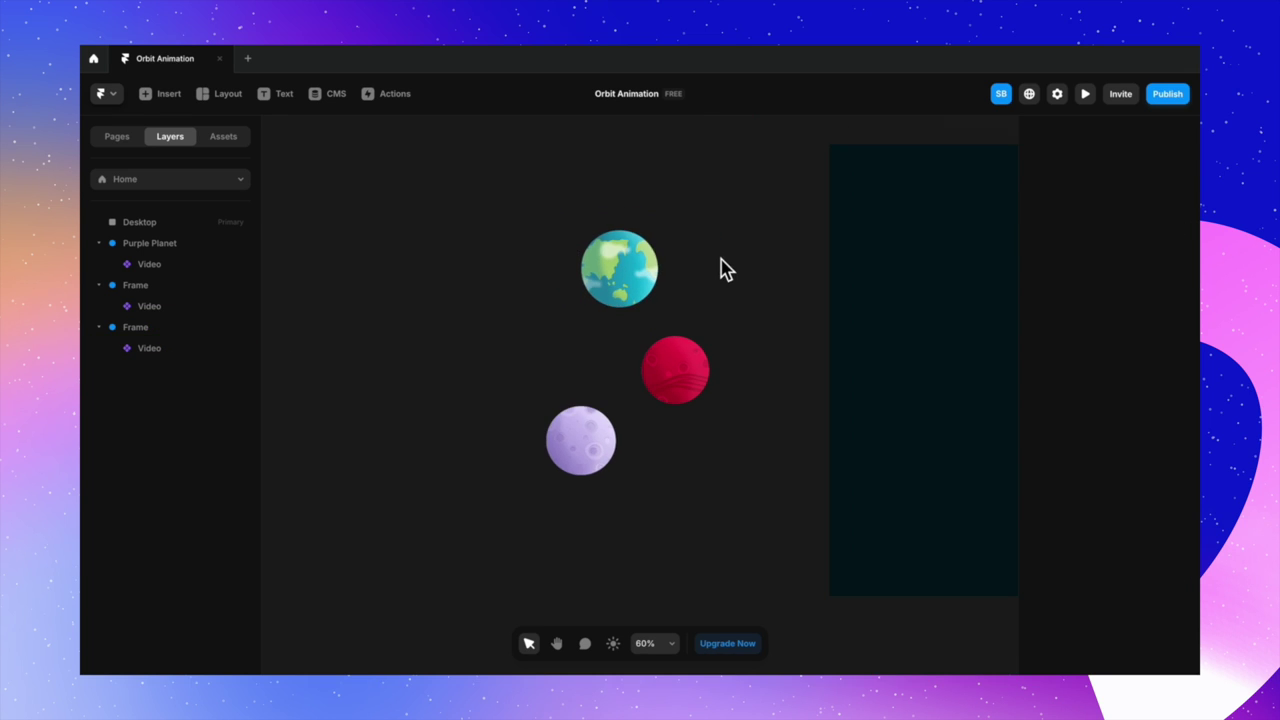
click(596, 233)
double_click(146, 333)
text(Blue)
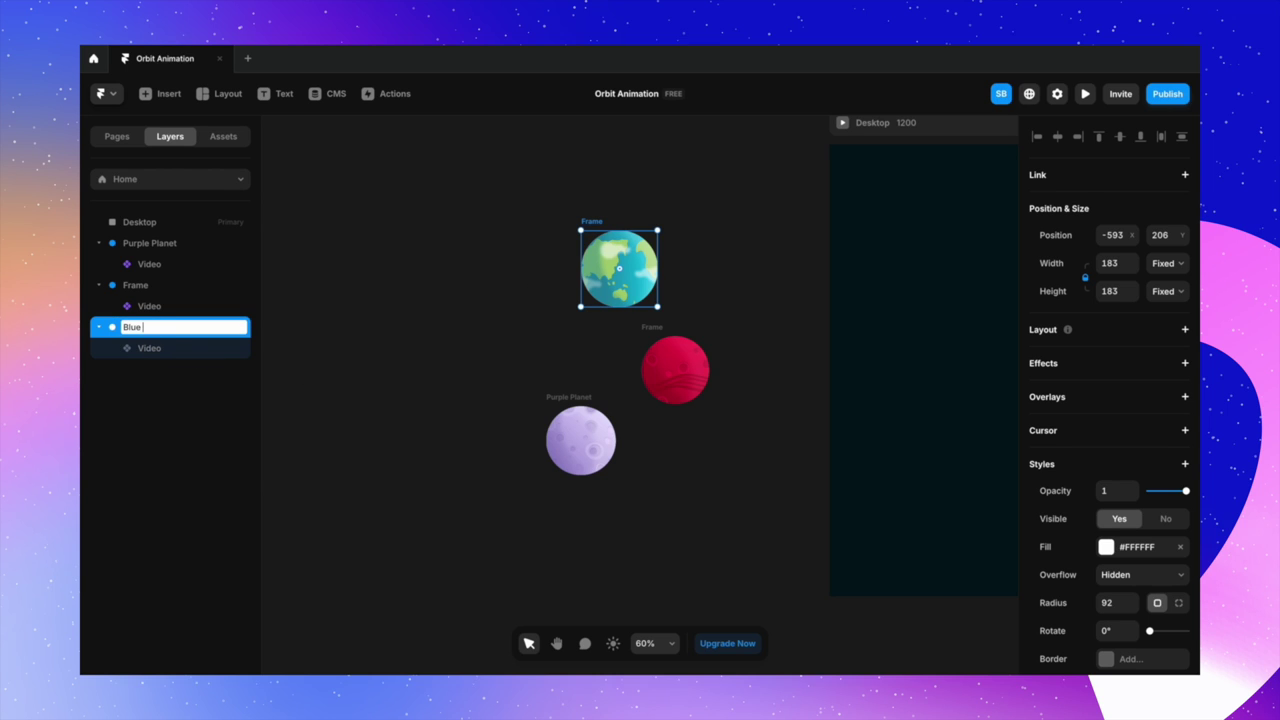
click(658, 332)
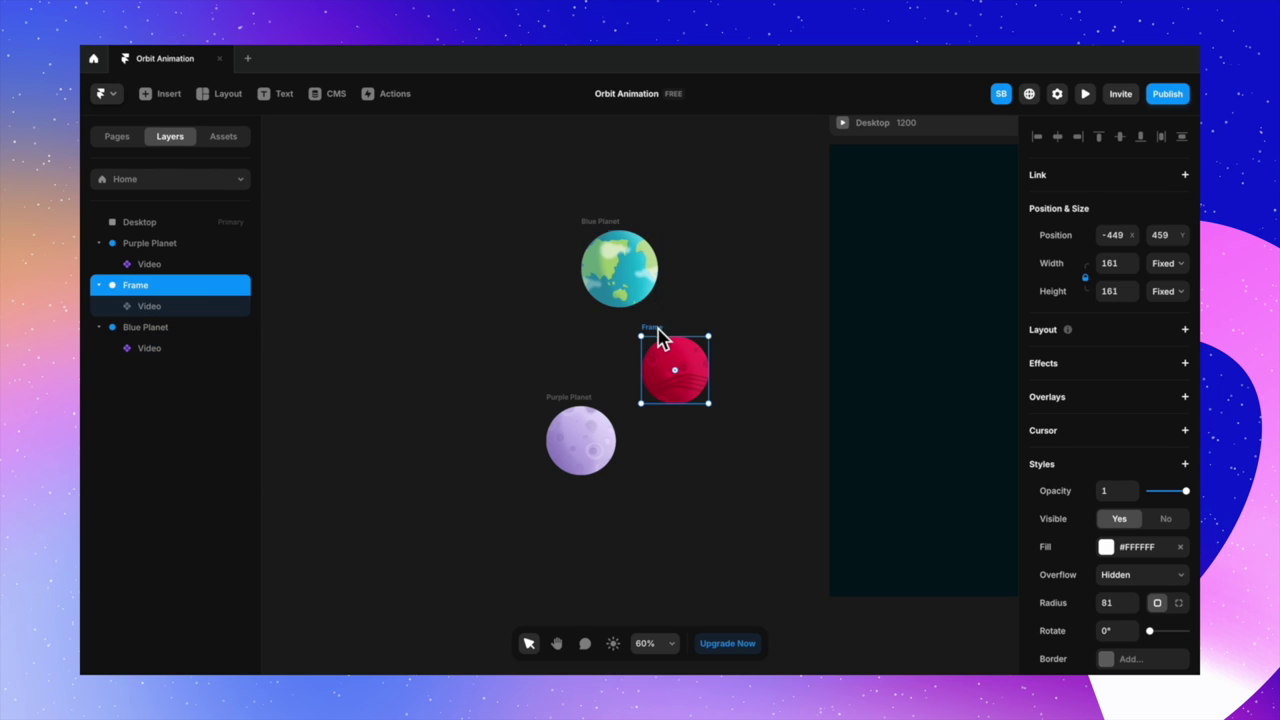
double_click(137, 290)
text(Red Planet)
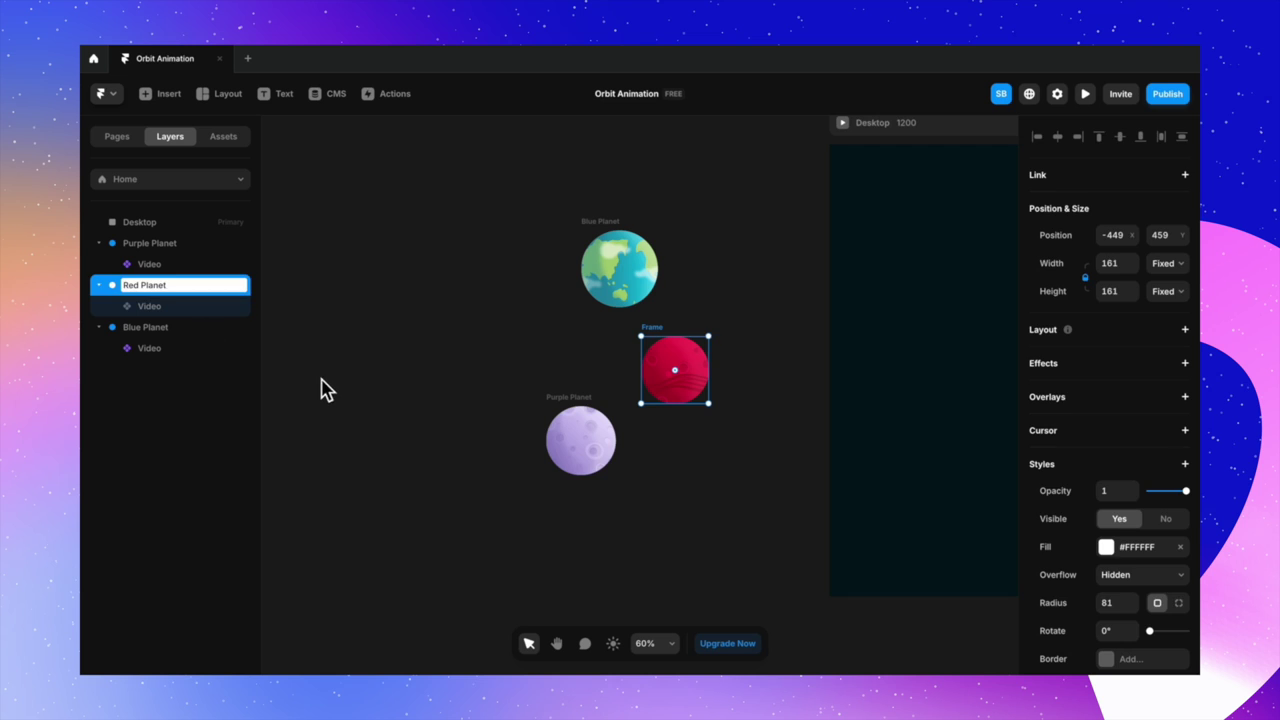
click(321, 390)
- Duplicate the Purple Planet frame, place the copy to its left, and remove the video from the copy
scroll(400, 405, down, 1)
click(540, 378)
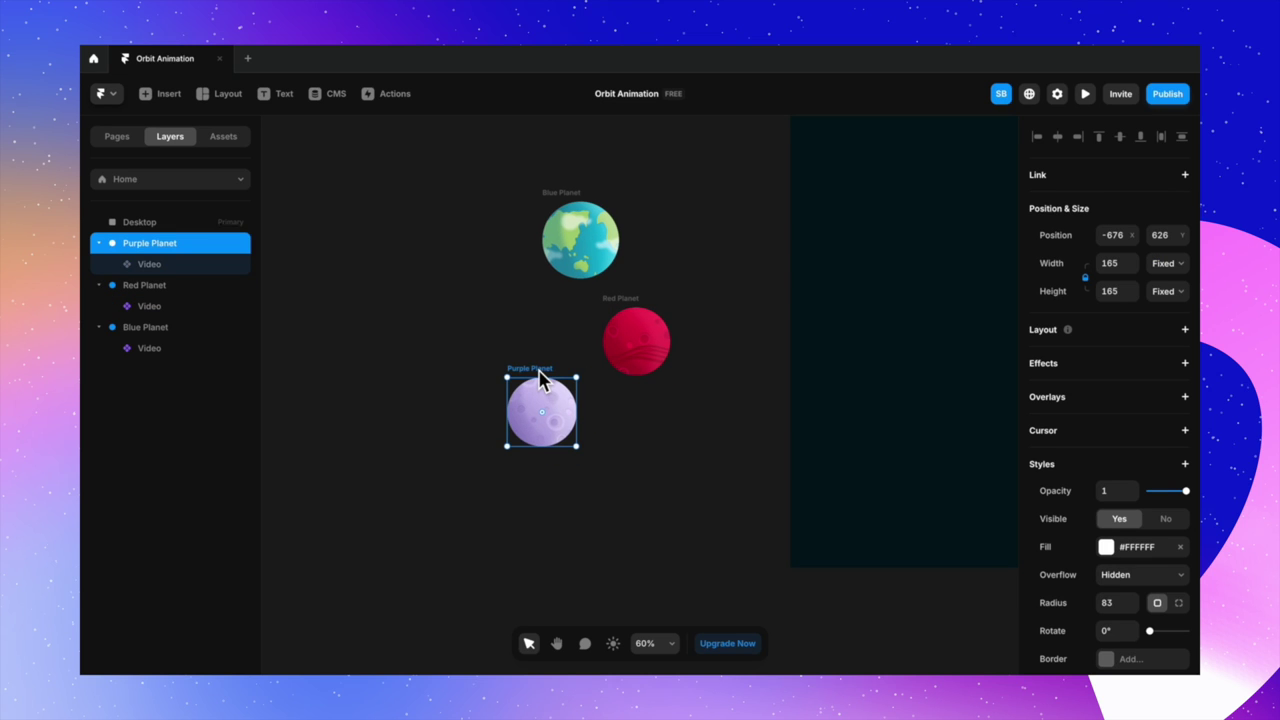
key(ctrl+d)
drag(650, 367, 451, 368)
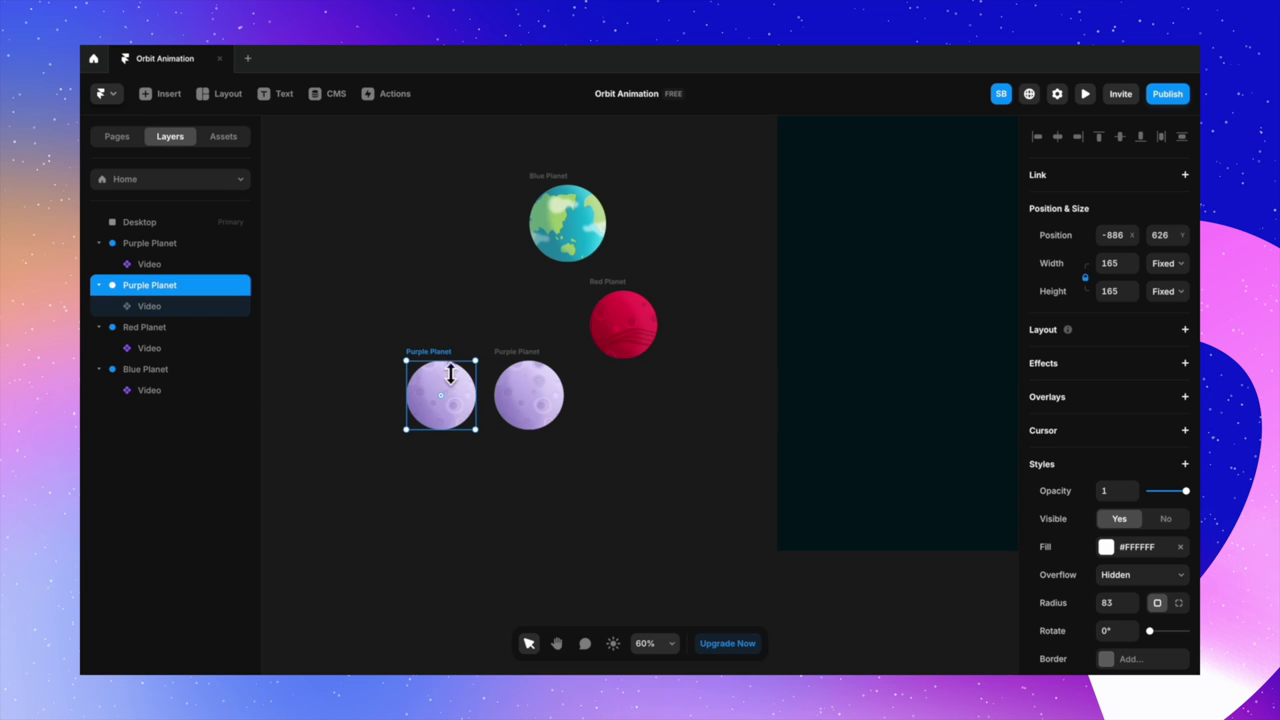
click(208, 308)
key(Delete)
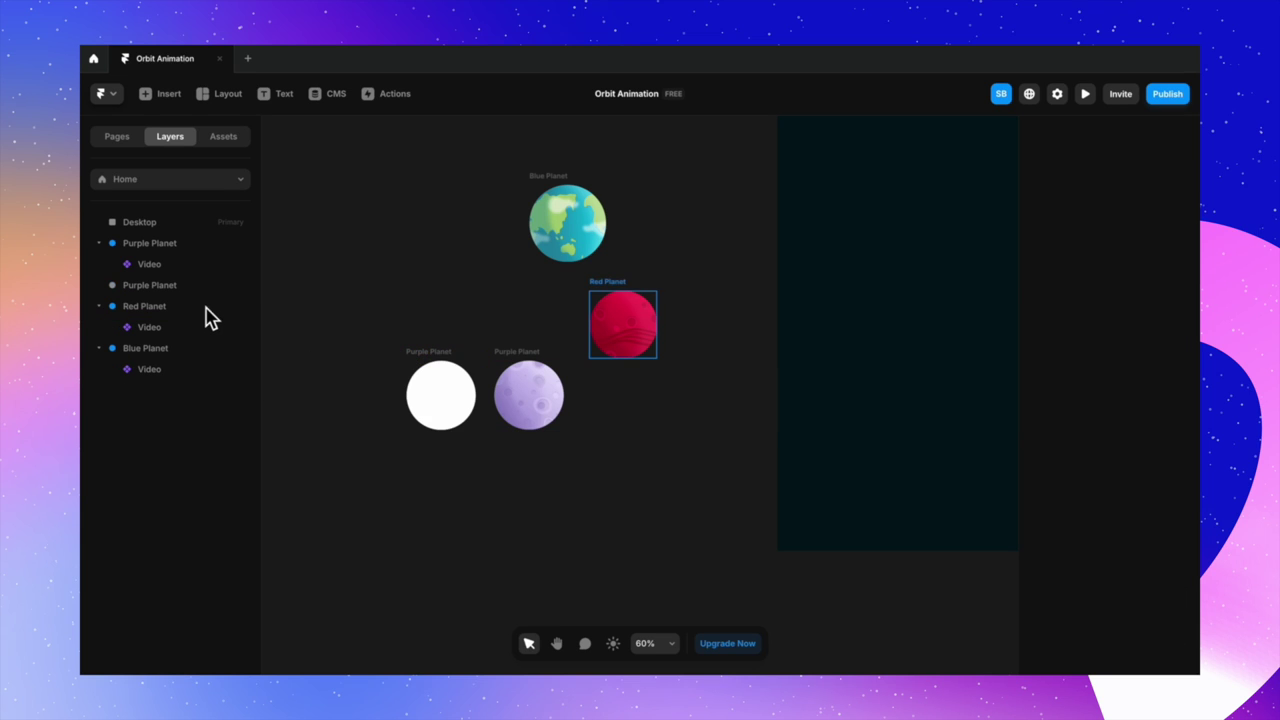
- Sample the purple planet's colour as the empty circle's fill and intensify it to #724AED
click(451, 400)
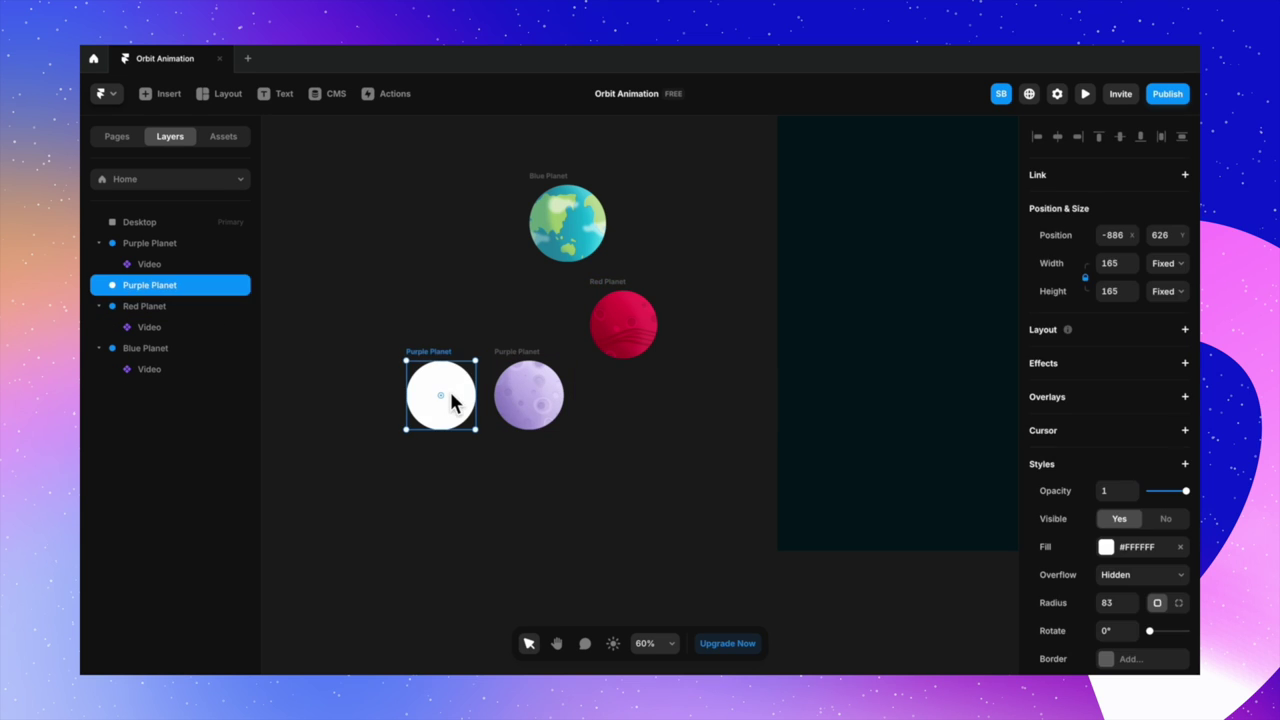
click(1108, 550)
click(975, 540)
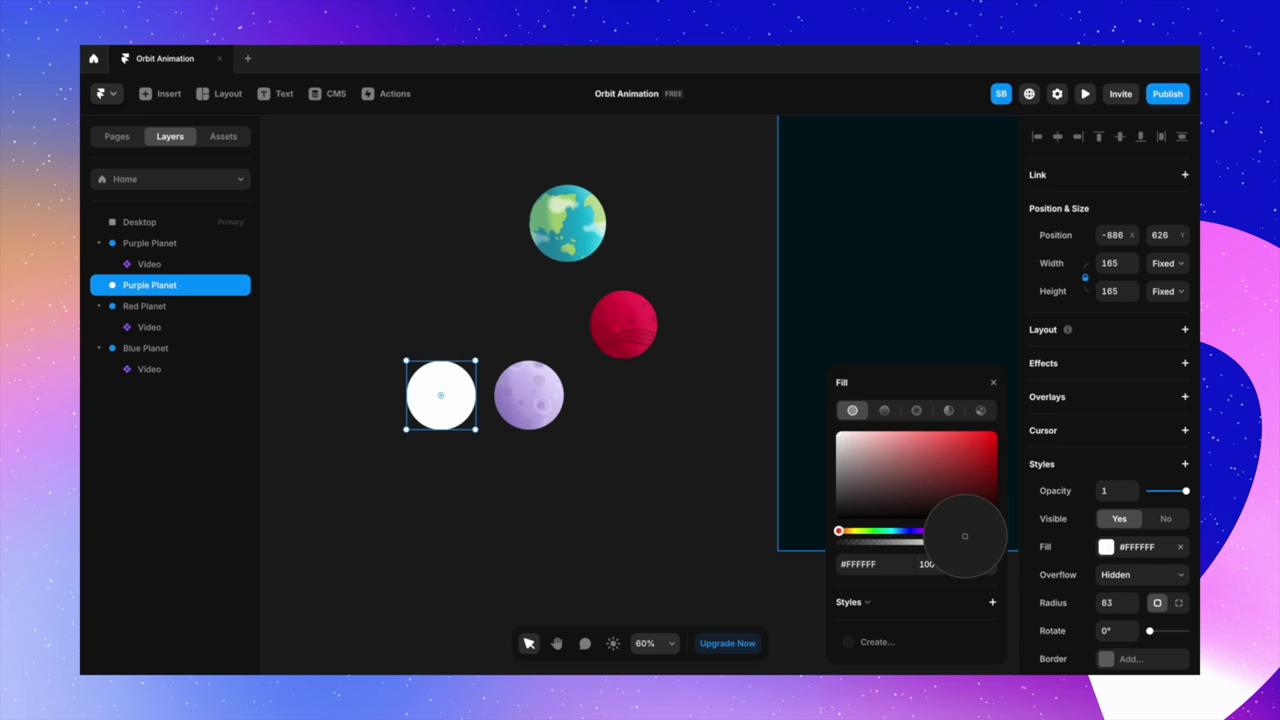
click(541, 405)
drag(884, 452, 950, 443)
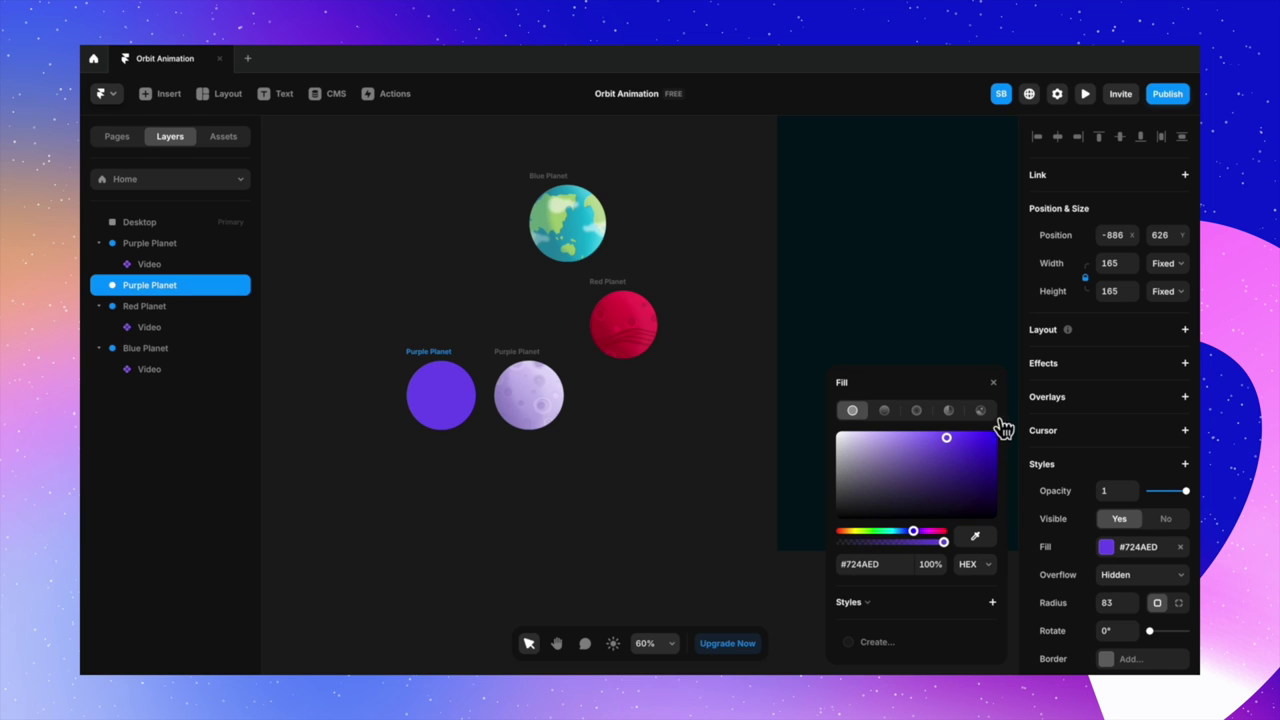
- Give the purple circle an outside box shadow in its own colour #724AED, with blur 52 and spread -20
click(1122, 535)
scroll(1120, 537, down, 3)
click(1125, 530)
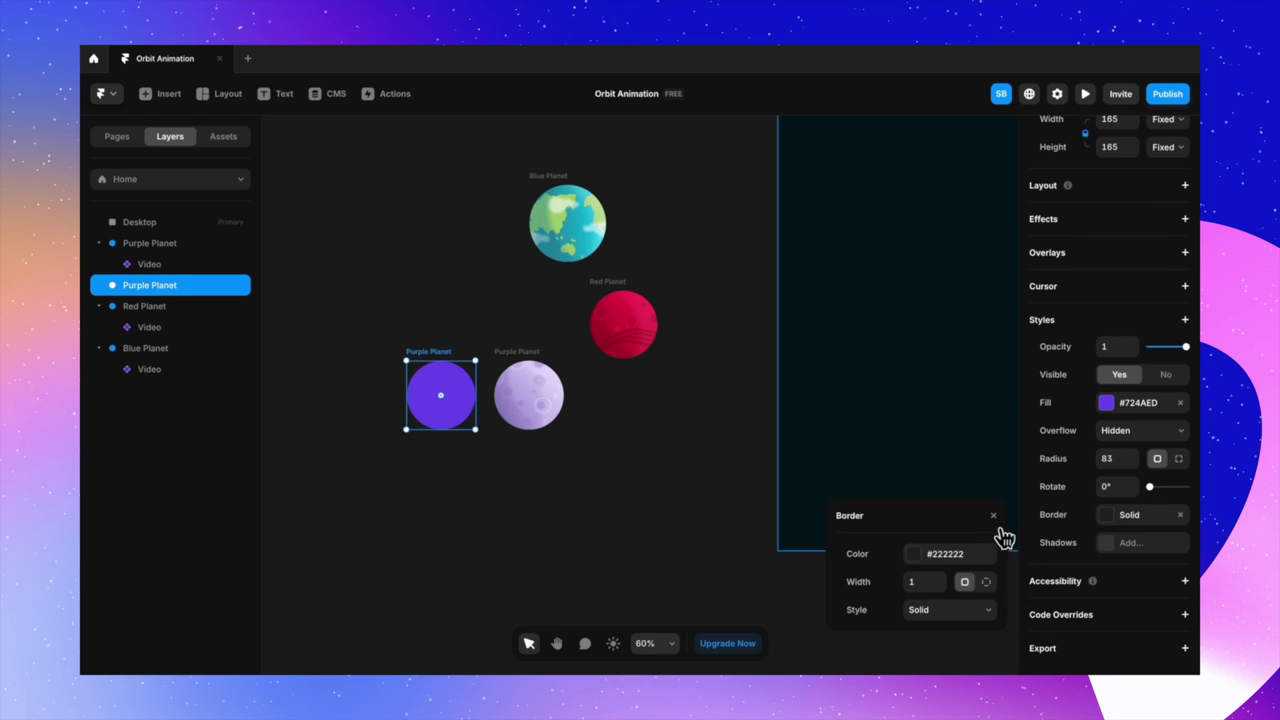
click(1110, 543)
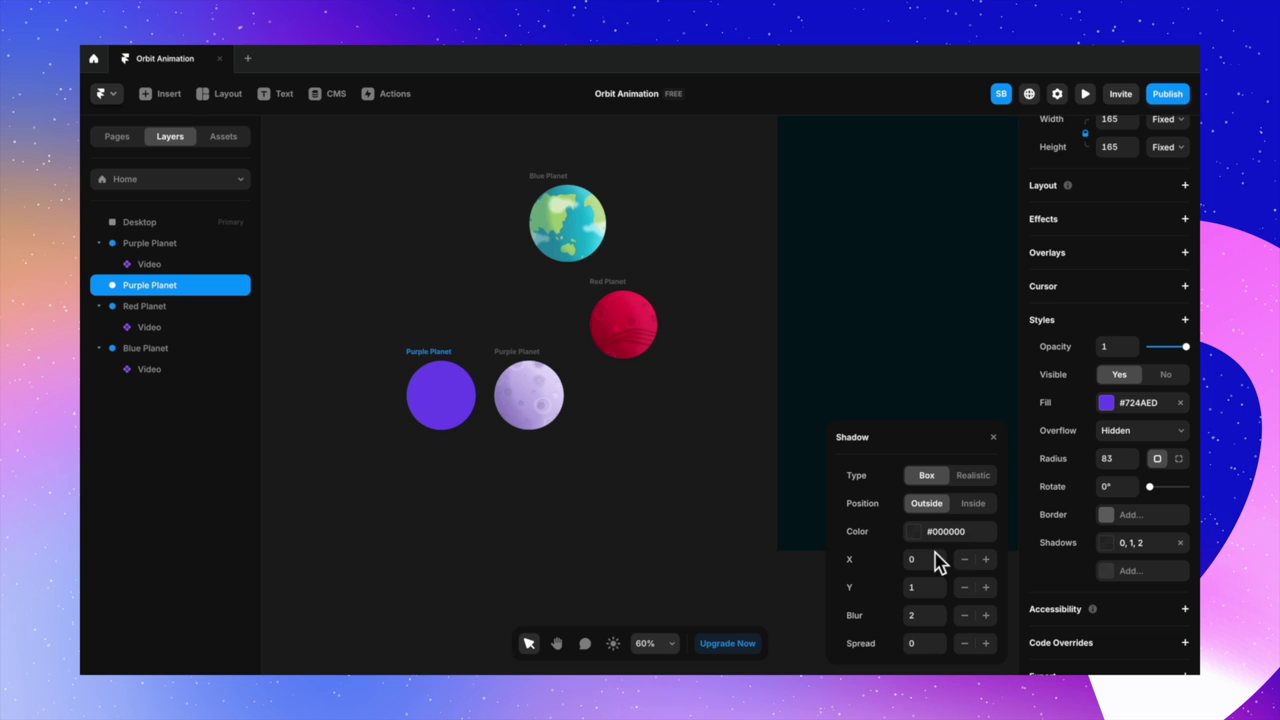
click(930, 531)
click(975, 535)
click(445, 400)
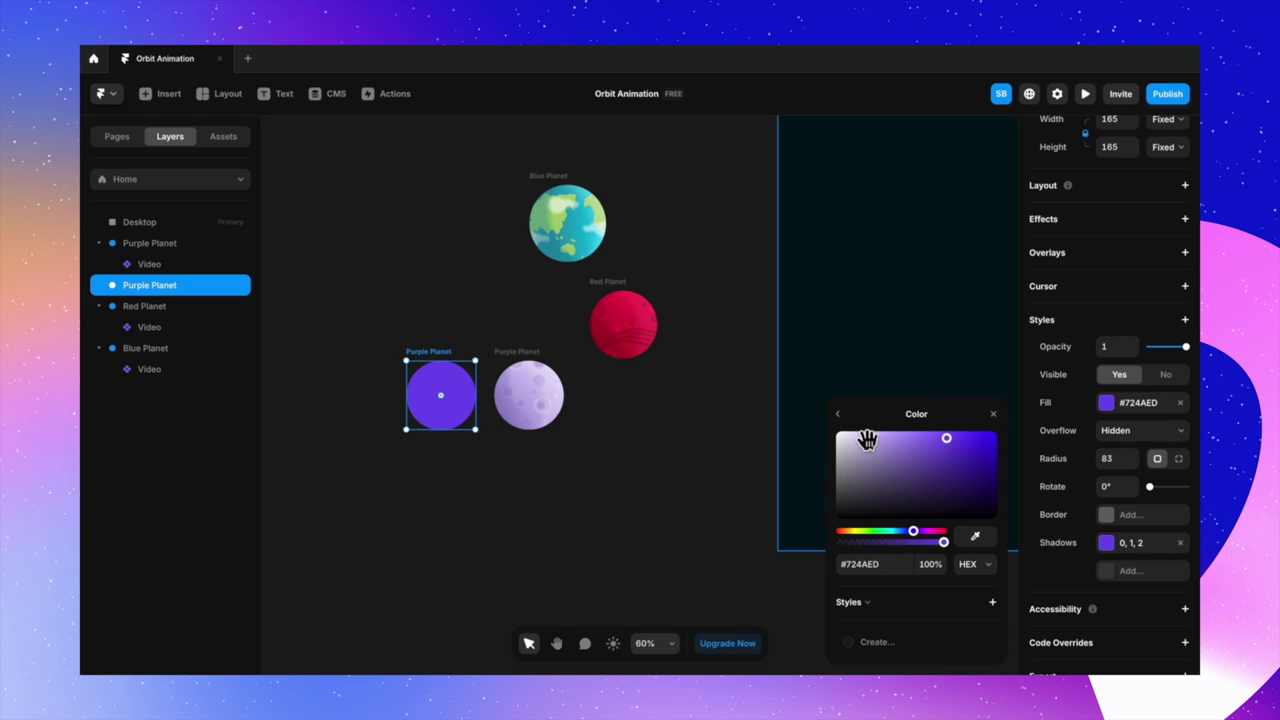
key(Escape)
click(929, 617)
text(12)
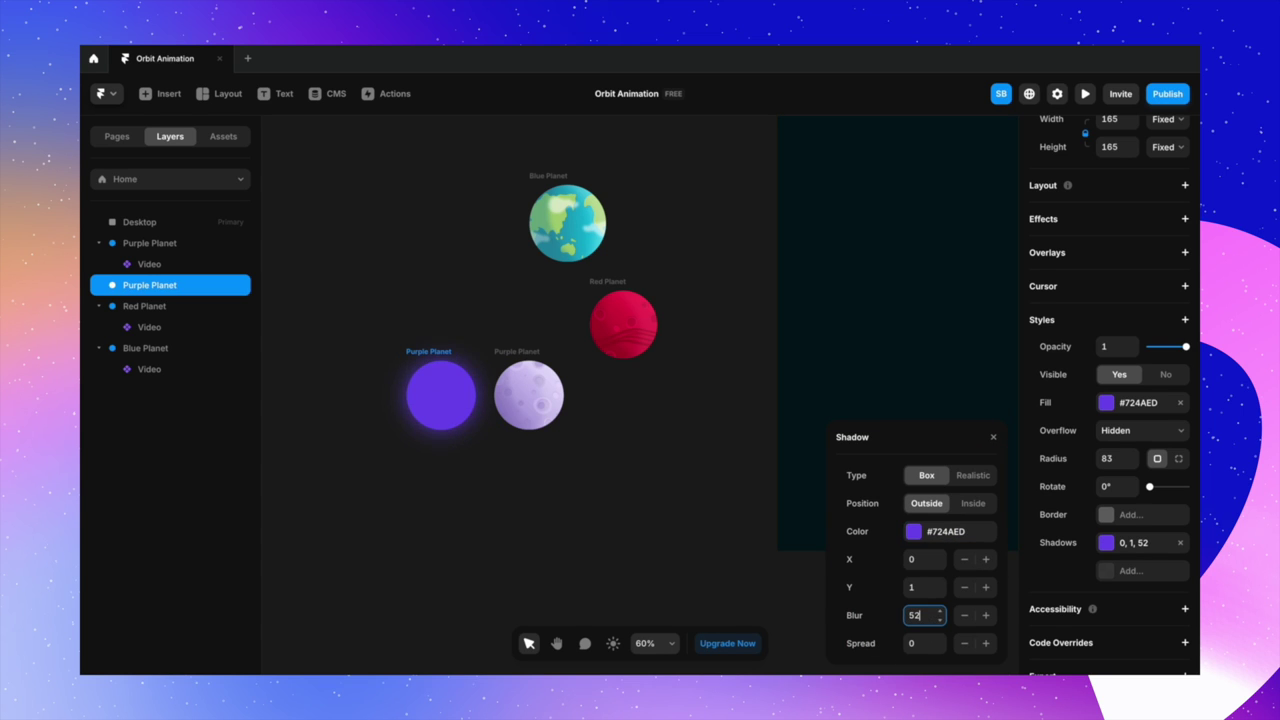
text(-20)
click(745, 527)
- Place the Purple Planet video frame inside the glowing purple circle so it covers the circle exactly
mouse_move(523, 354)
mouse_down()
mouse_move(445, 360)
mouse_move(508, 374)
mouse_up()
click(204, 270)
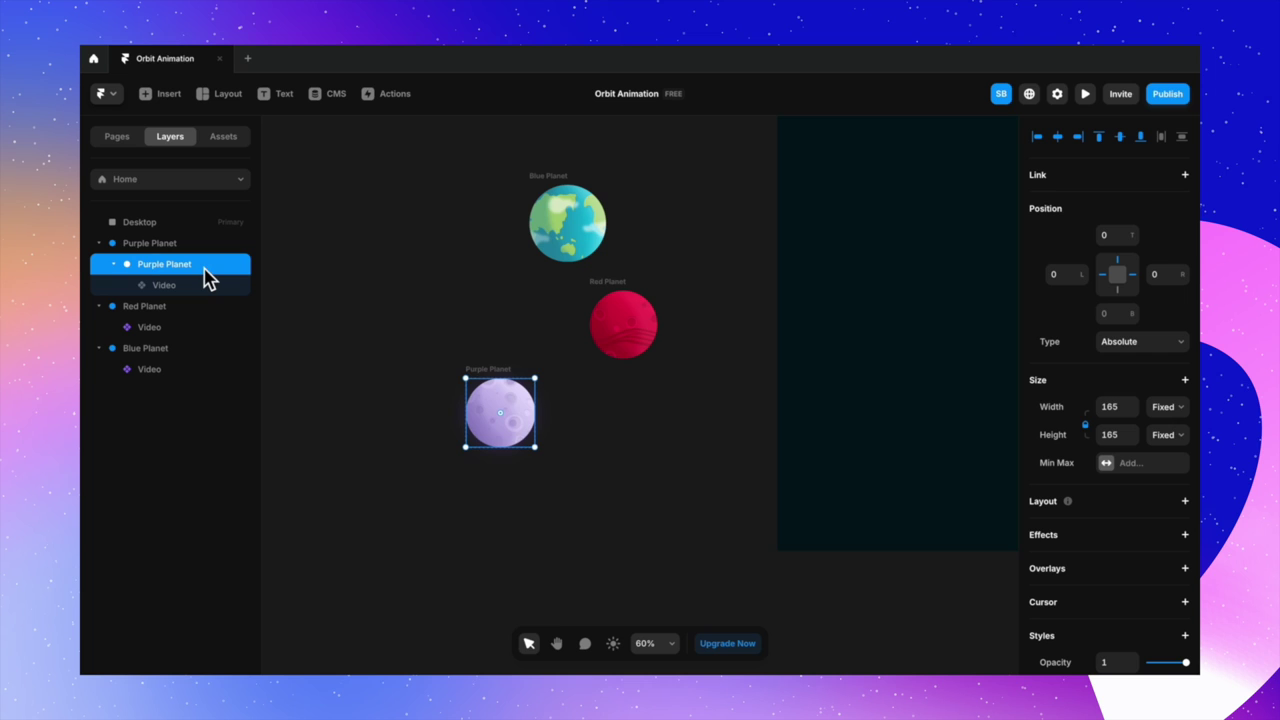
scroll(1014, 460, down, 1)
scroll(1066, 482, down, 5)
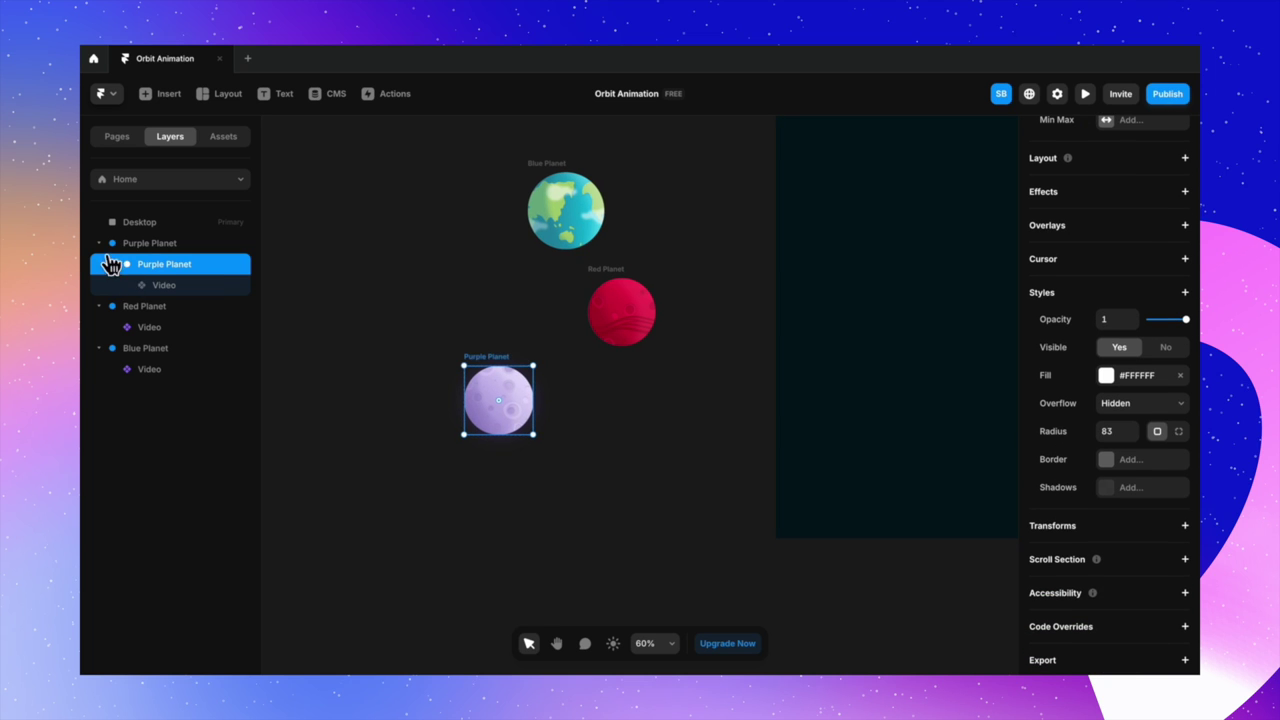
- Strengthen the outer Purple Planet frame's glow by setting its shadow spread to -10 and colour to #6D3EFA
click(148, 246)
click(1135, 543)
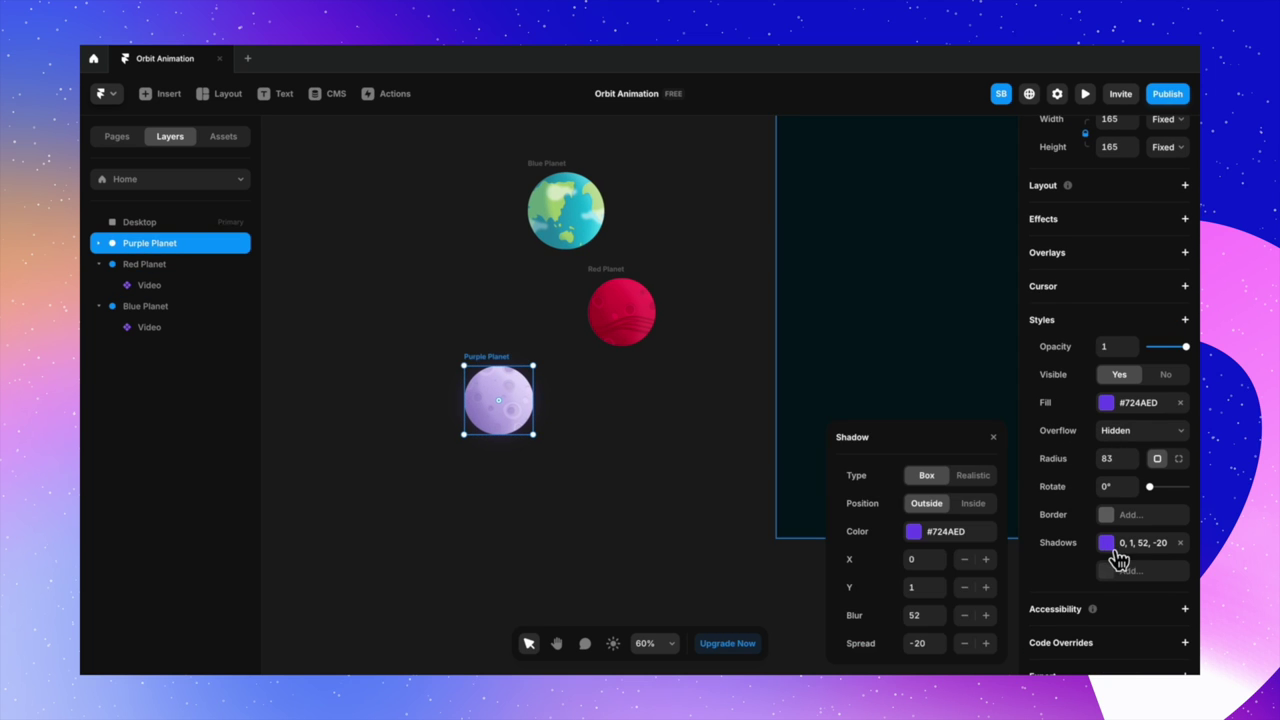
click(930, 645)
text(-10)
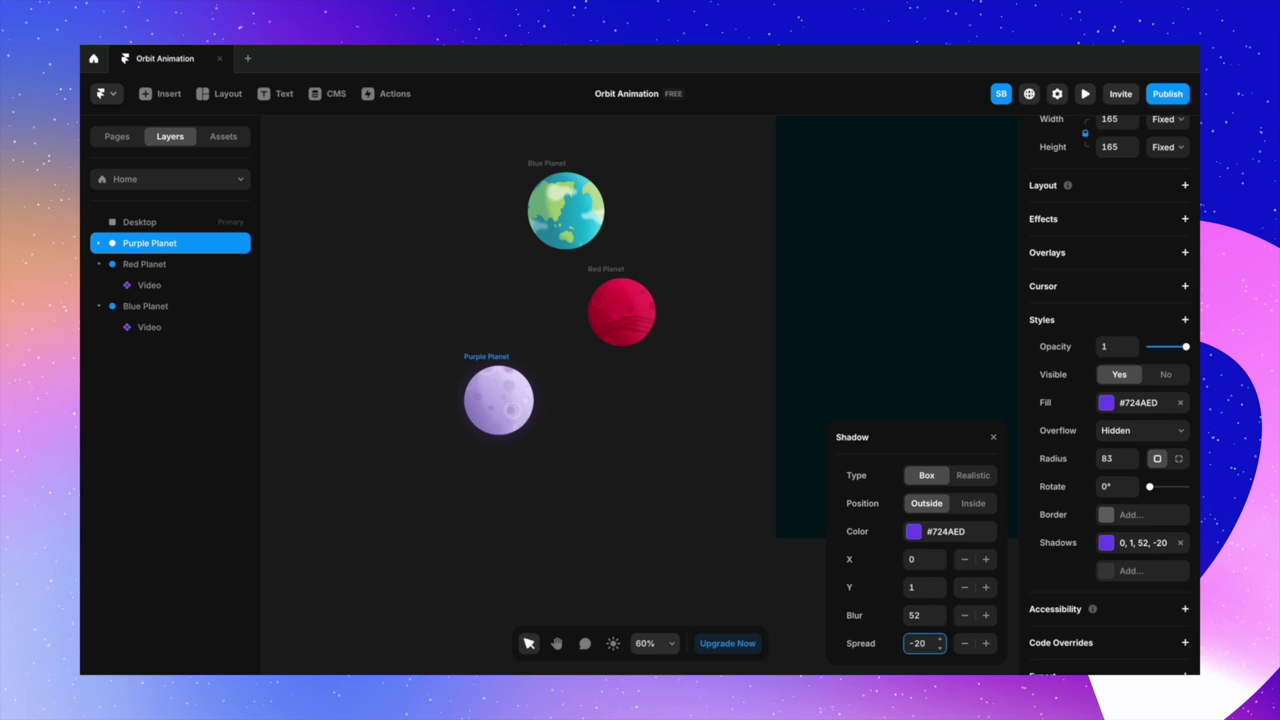
click(914, 531)
drag(946, 437, 958, 438)
click(838, 413)
click(922, 615)
text(72)
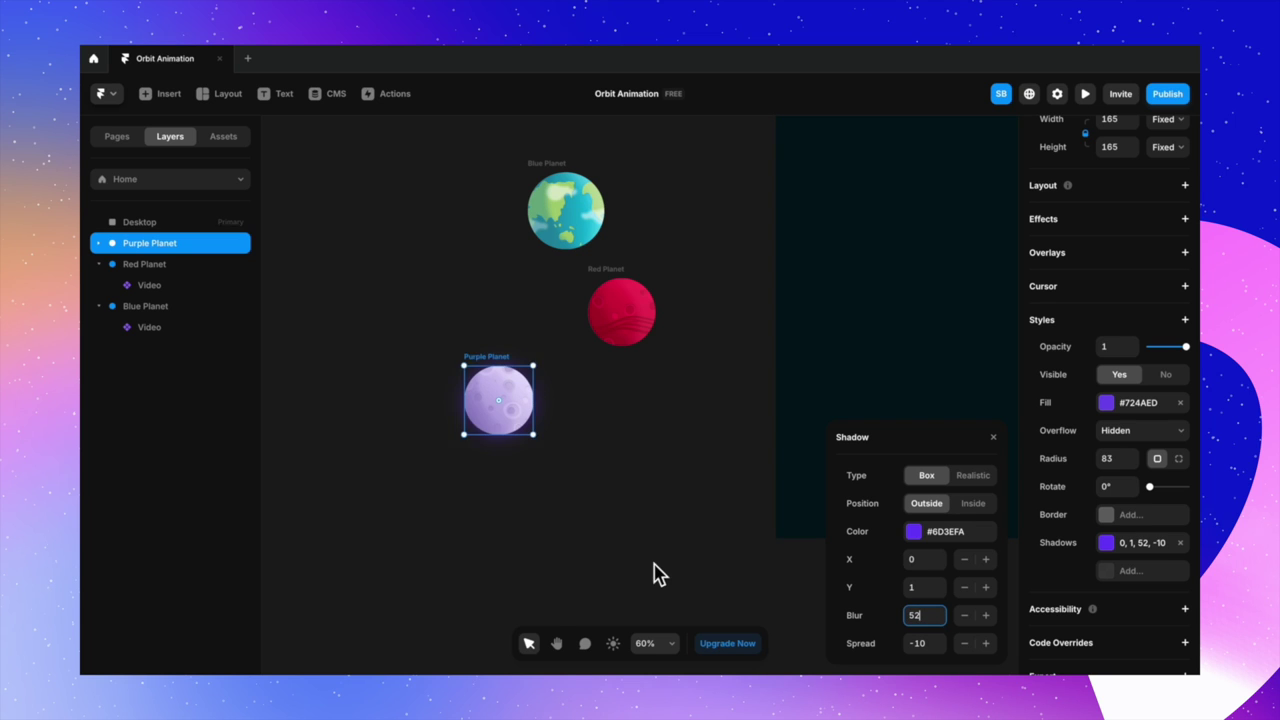
click(580, 403)
- Duplicate the Red Planet frame and delete the video from the copy
click(658, 330)
key(ctrl+d)
click(155, 330)
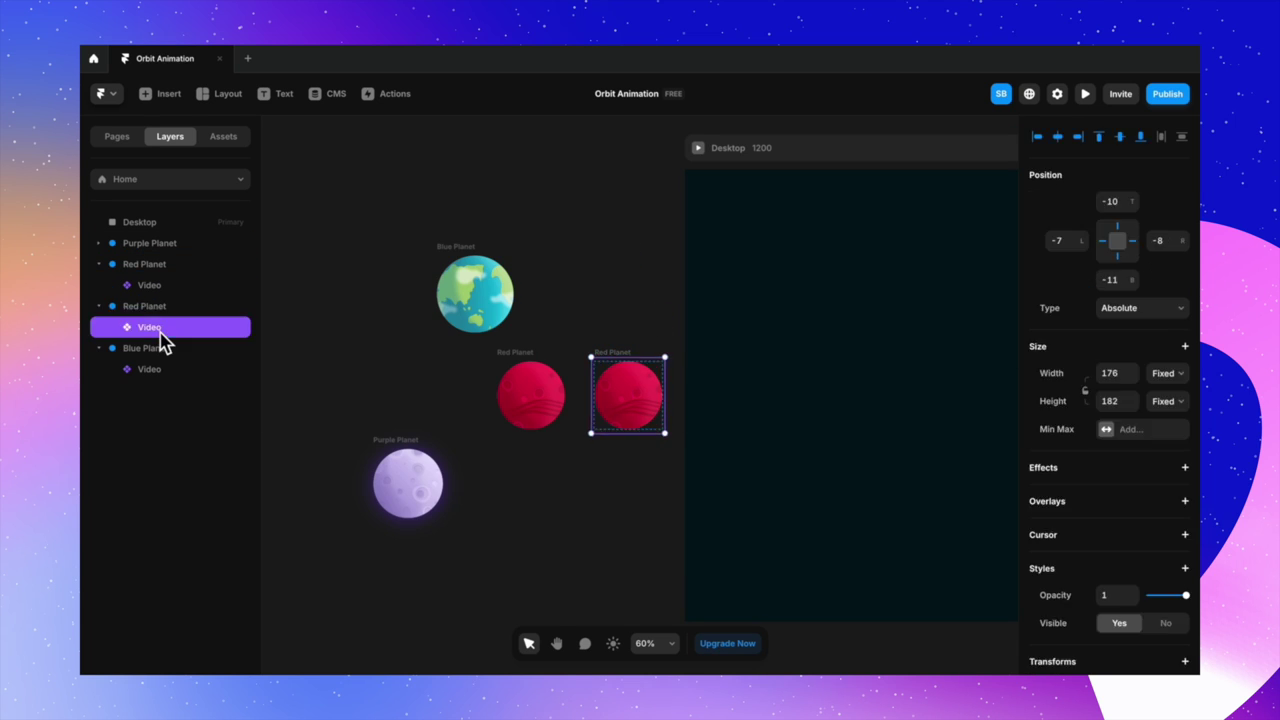
key(Delete)
- Add a red shadow with blur 72 and spread -10 to the empty copy, and place the Red Planet video frame inside it
scroll(1110, 450, down, 3)
click(1125, 545)
click(922, 615)
text(72)
key(Tab)
text(-10)
drag(538, 363, 613, 358)
click(646, 314)
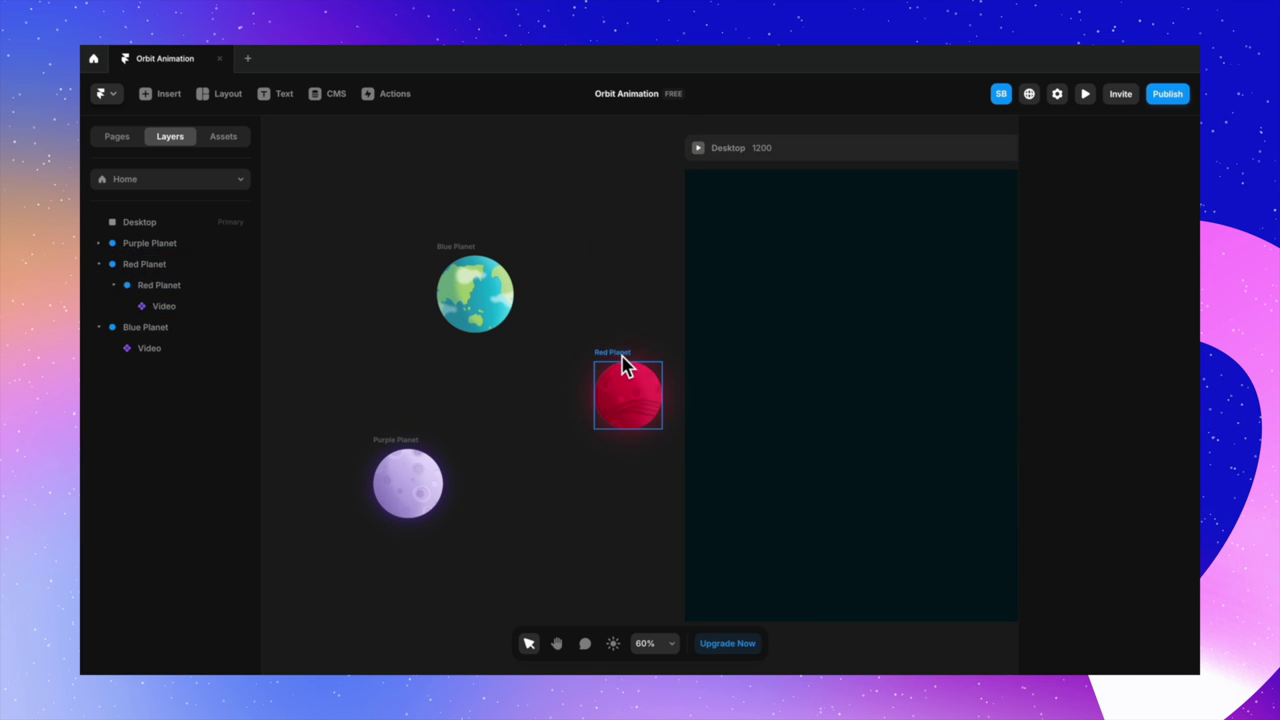
- Duplicate the Blue Planet frame and delete the video from the copy
click(551, 283)
key(ctrl+d)
click(175, 390)
key(Delete)
- Give the empty Blue Planet copy a #11DBFA shadow with blur 72 and spread -30, and place the Earth frame inside it
scroll(1110, 450, down, 3)
click(1128, 542)
click(913, 531)
click(994, 457)
click(922, 605)
text(62)
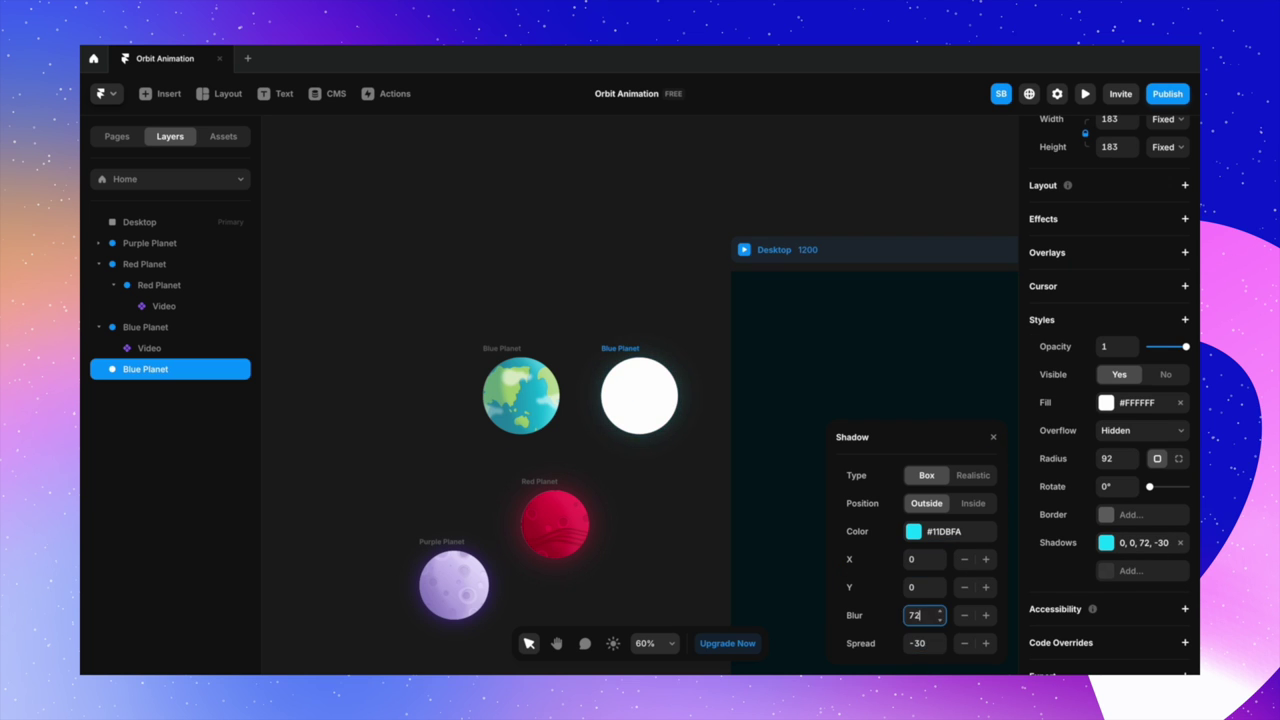
drag(506, 350, 626, 357)
- Inspect the Red Planet's edge and glow up close, and view all three planets beside the Desktop breakpoint
scroll(629, 306, down, 3)
scroll(577, 440, up, 6)
click(563, 475)
scroll(590, 460, up, 2)
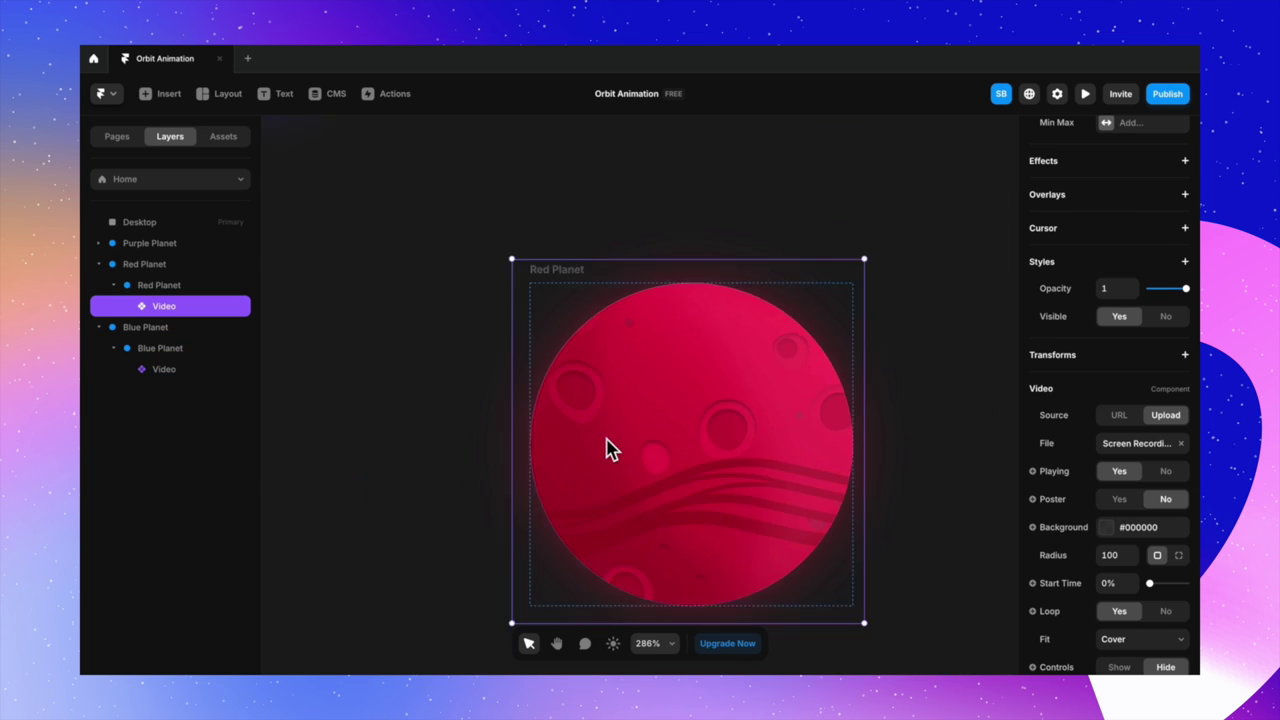
scroll(609, 449, down, 2)
click(147, 264)
scroll(553, 340, up, 1)
click(553, 340)
scroll(553, 340, down, 5)
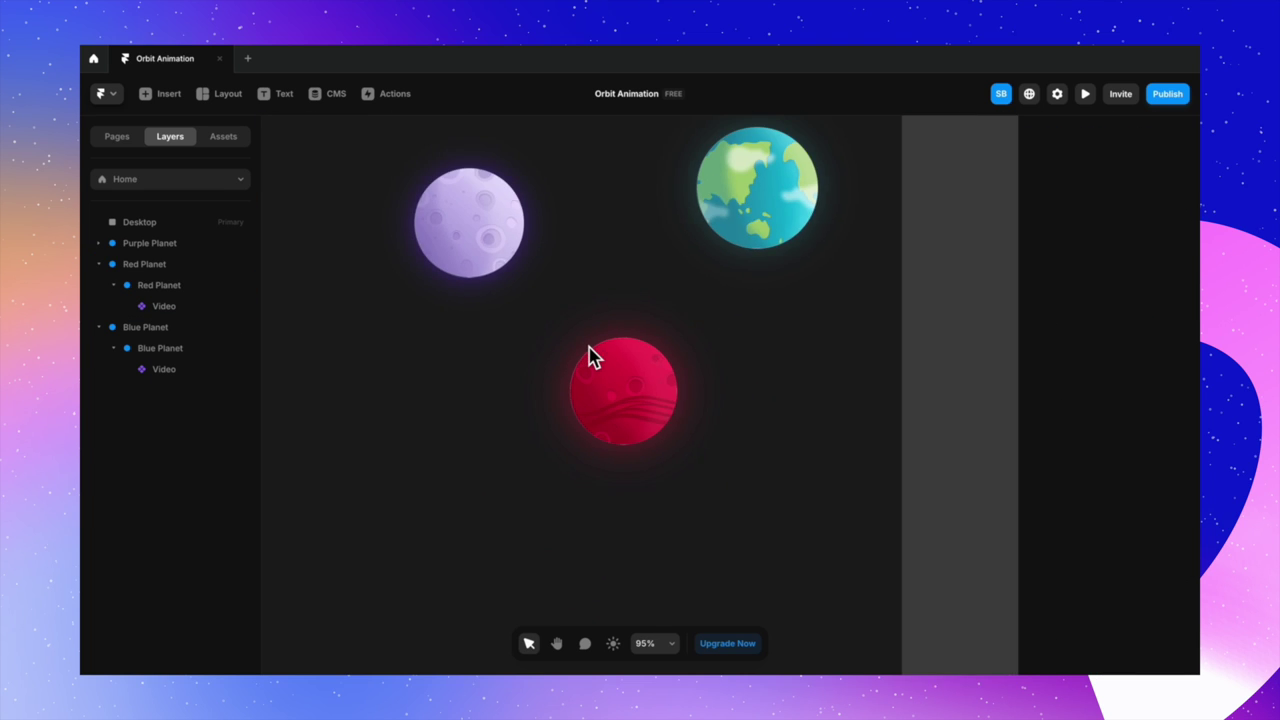
scroll(617, 471, right, 3)
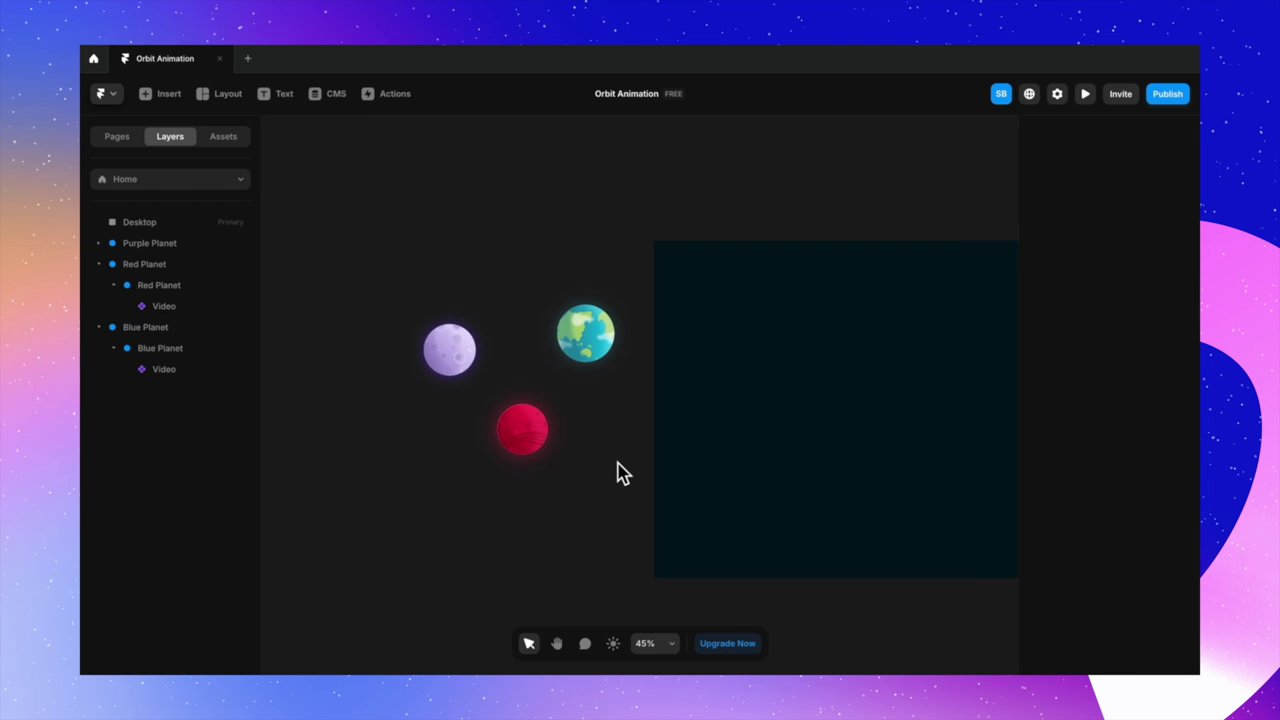
scroll(585, 478, right, 3)
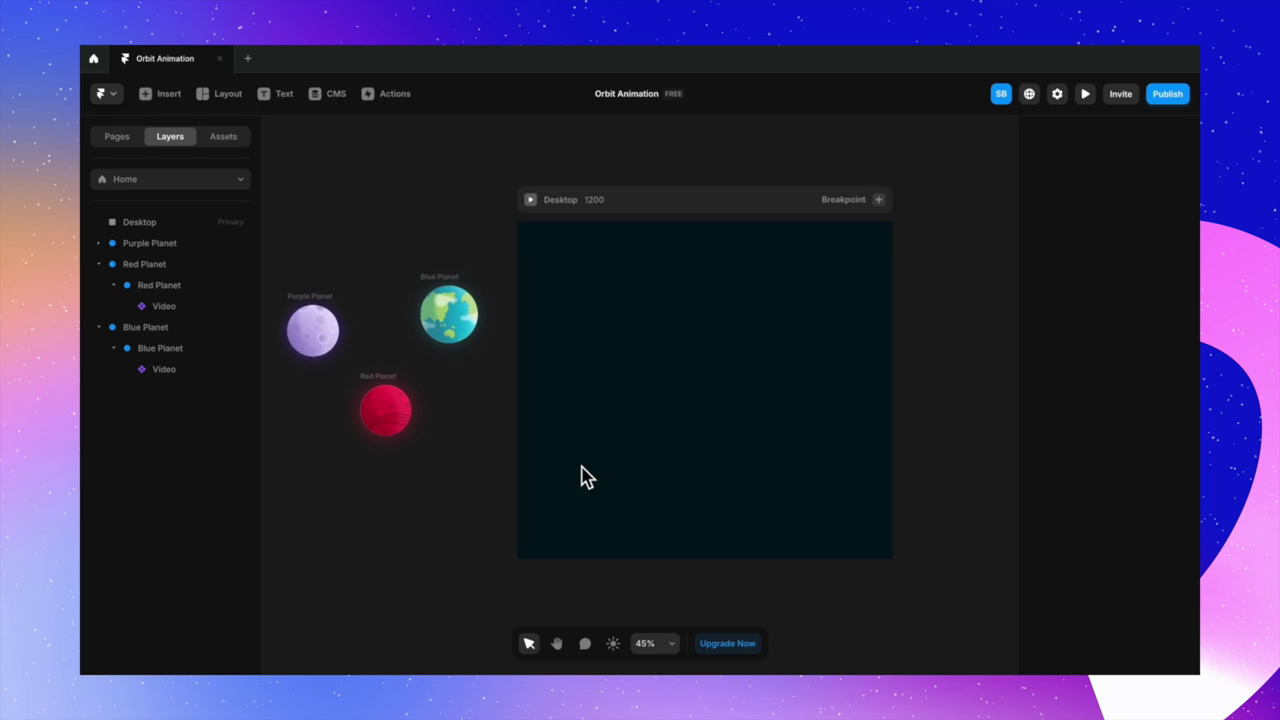
- Draw a square frame about 376 px wide in the middle of the Desktop page and pin it to the center
key(f)
drag(642, 335, 778, 466)
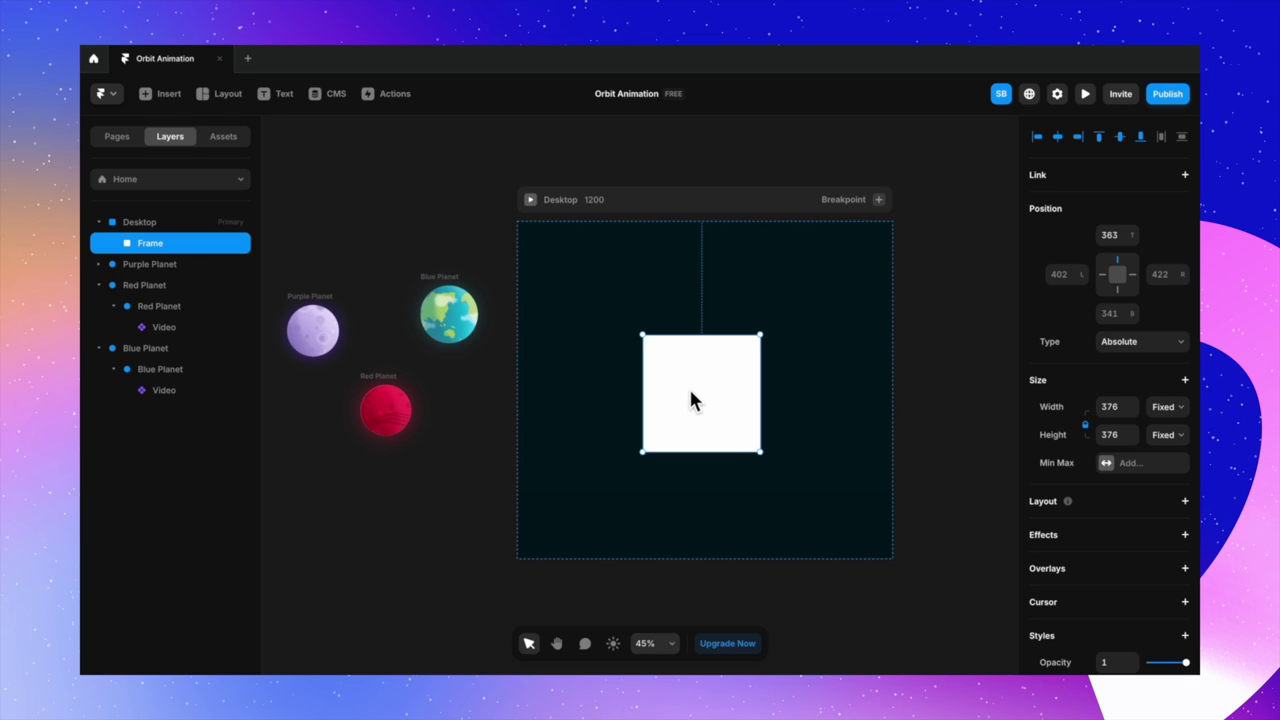
drag(698, 400, 701, 404)
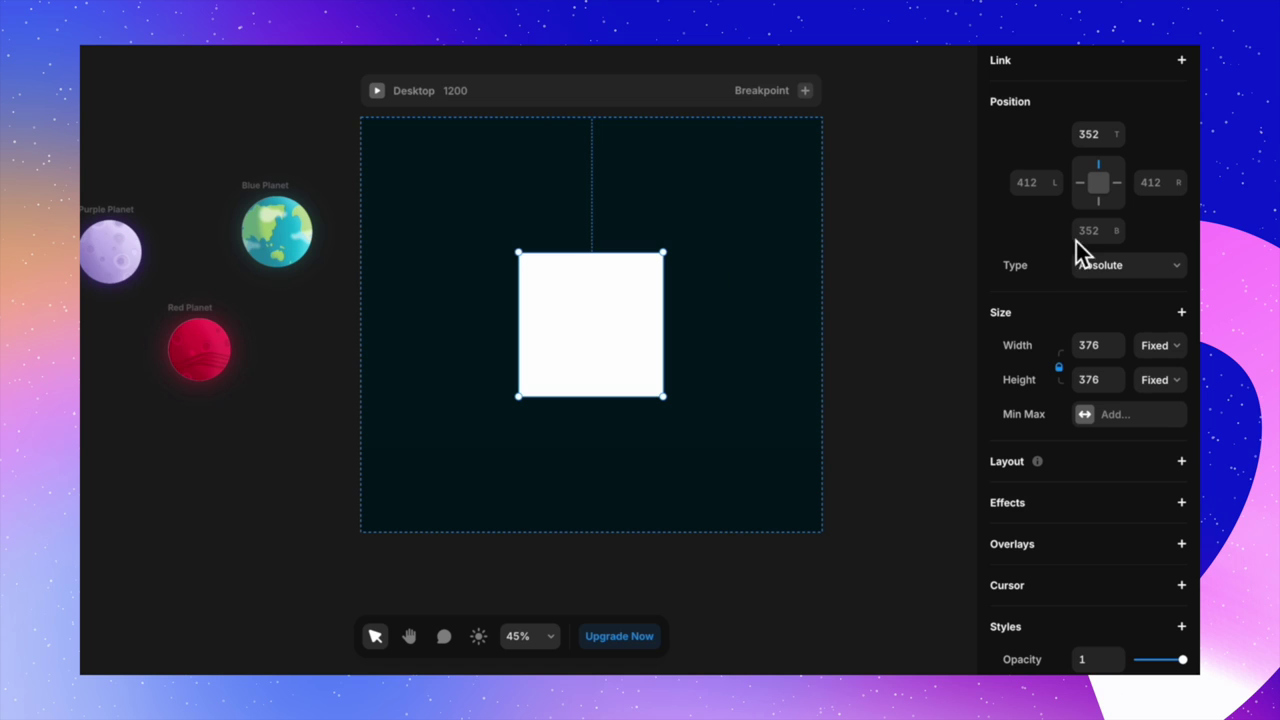
click(1106, 189)
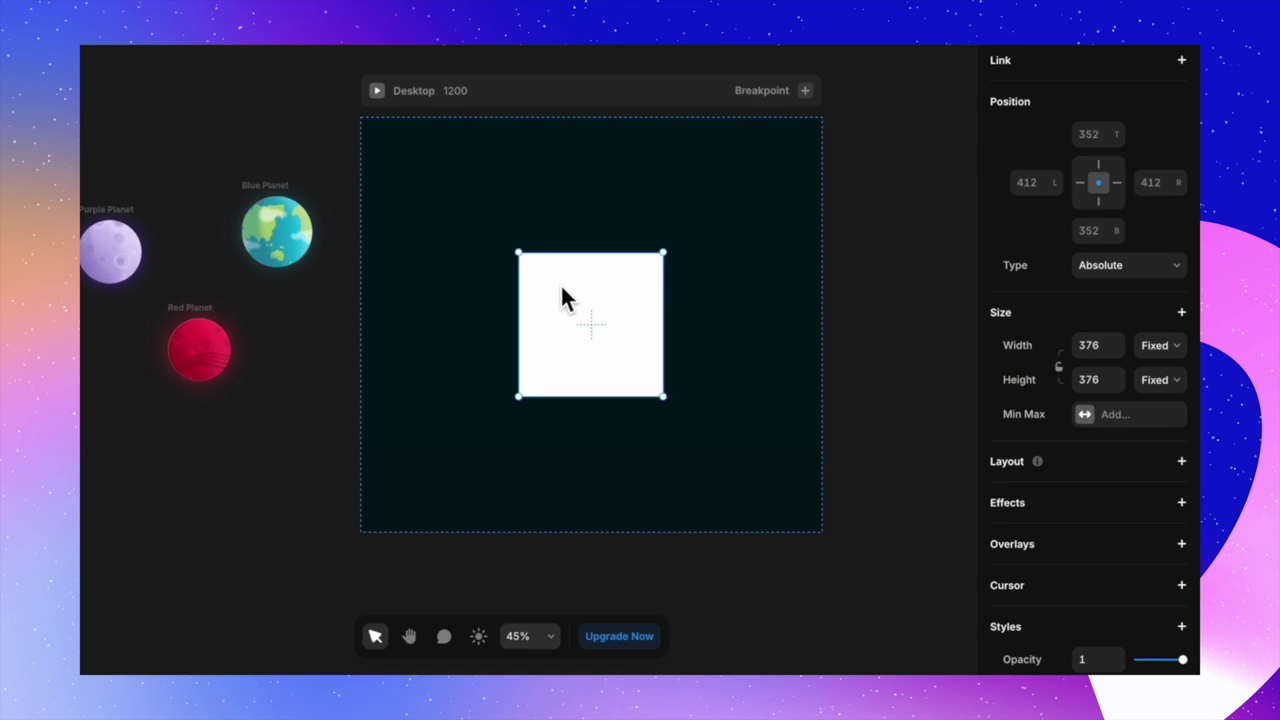
- Lock the square frame's aspect ratio and set its width to 300
click(1104, 352)
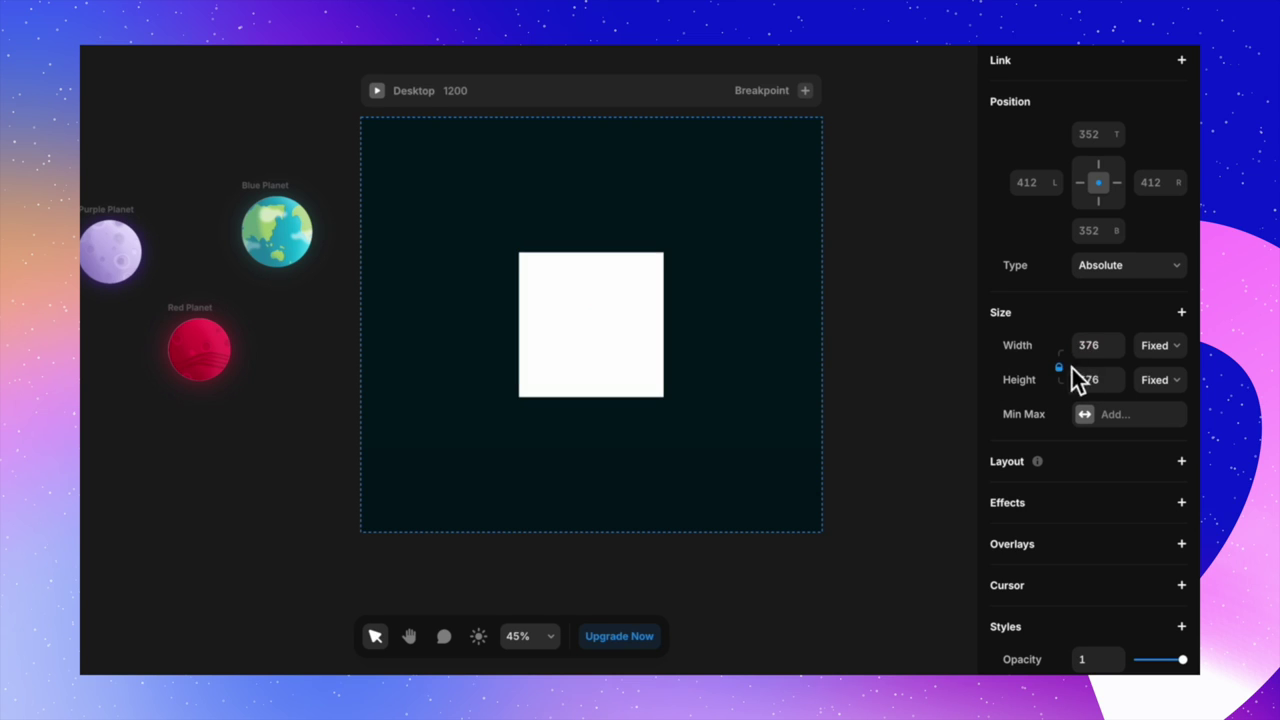
click(1109, 352)
text(300)
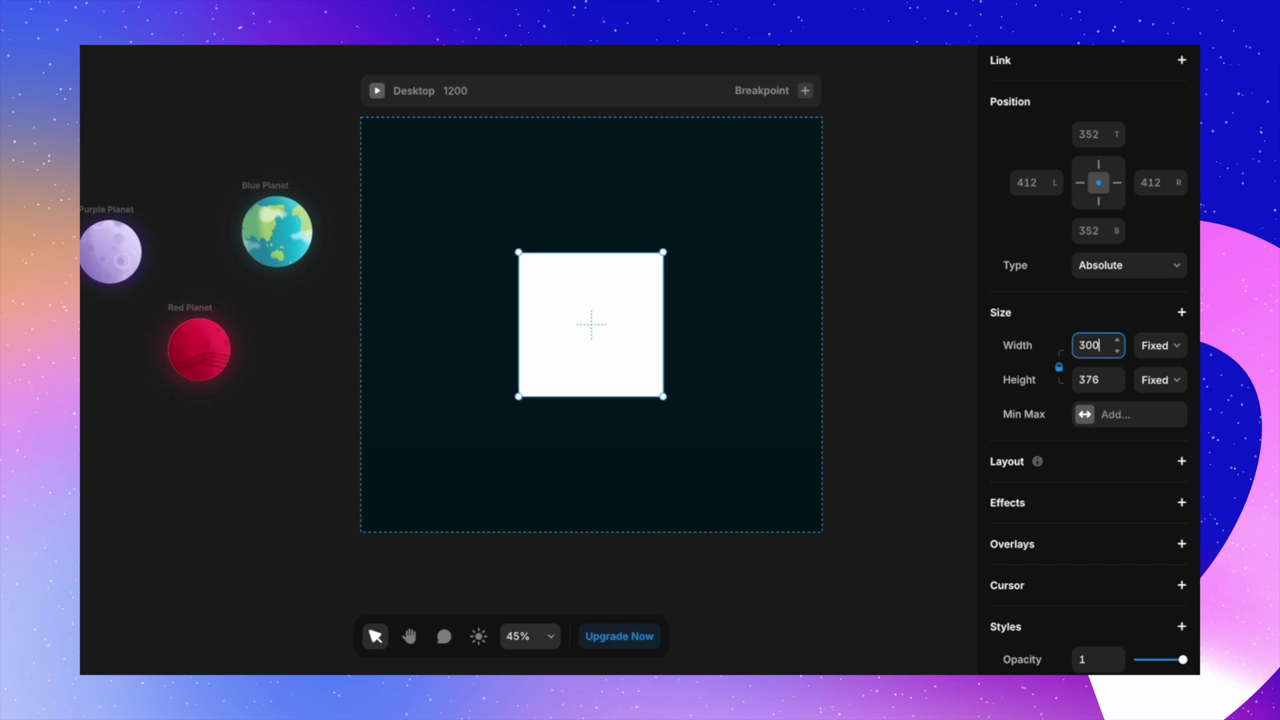
key(Return)
- Round the square's corners to a 150 radius so it forms a circle, and remove its white fill
scroll(568, 318, up, 5)
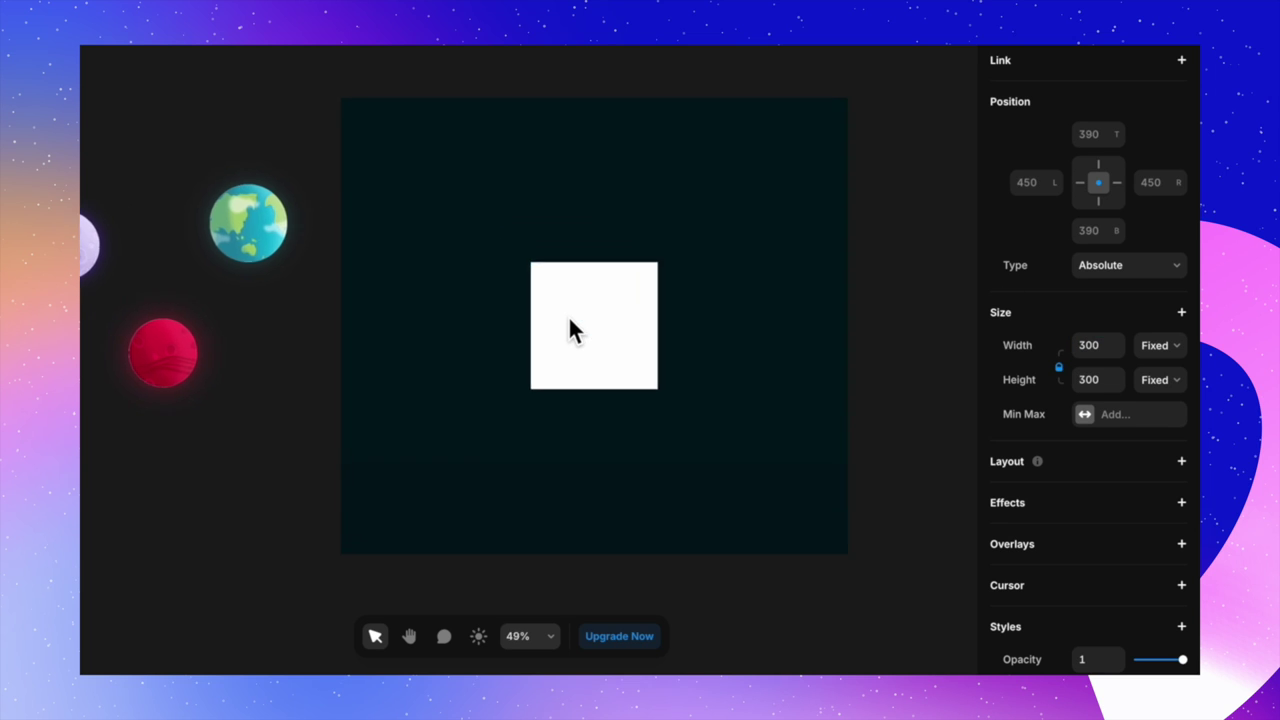
drag(522, 244, 766, 383)
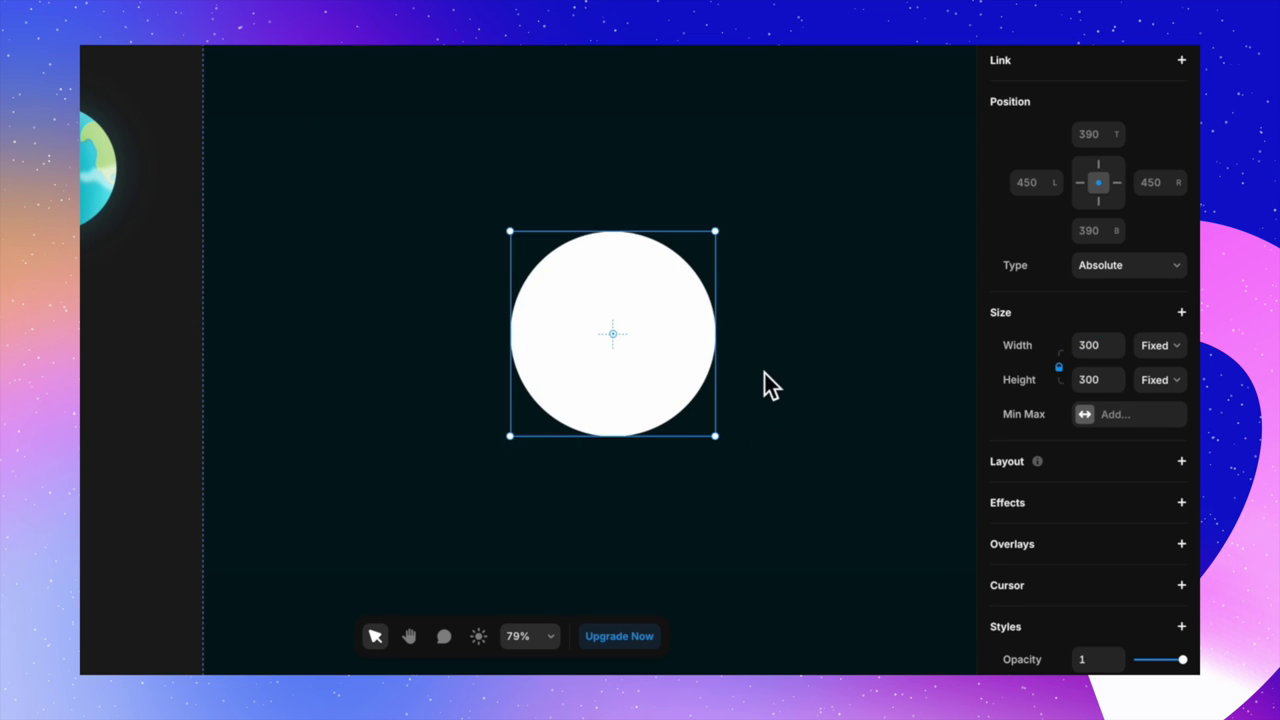
scroll(766, 383, down, 5)
scroll(1104, 541, down, 4)
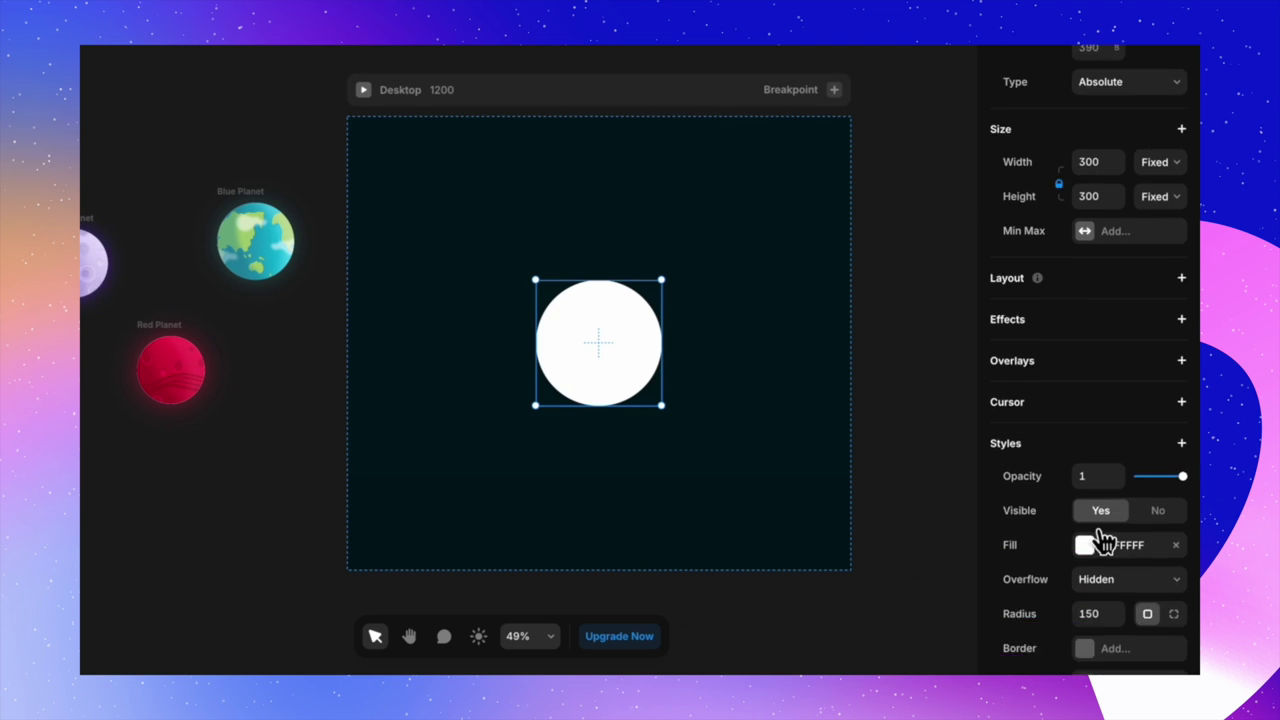
click(1176, 381)
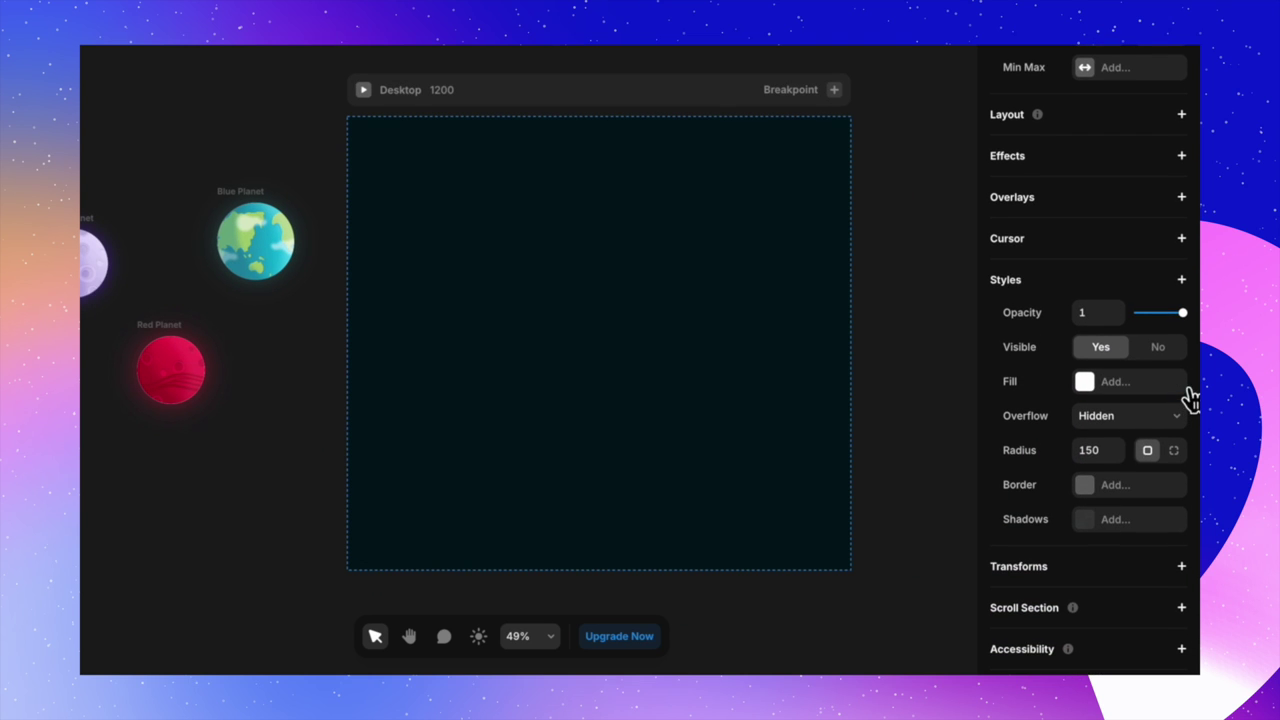
- Add a solid border to the circle in #C7CDFF at 65% opacity
click(1094, 486)
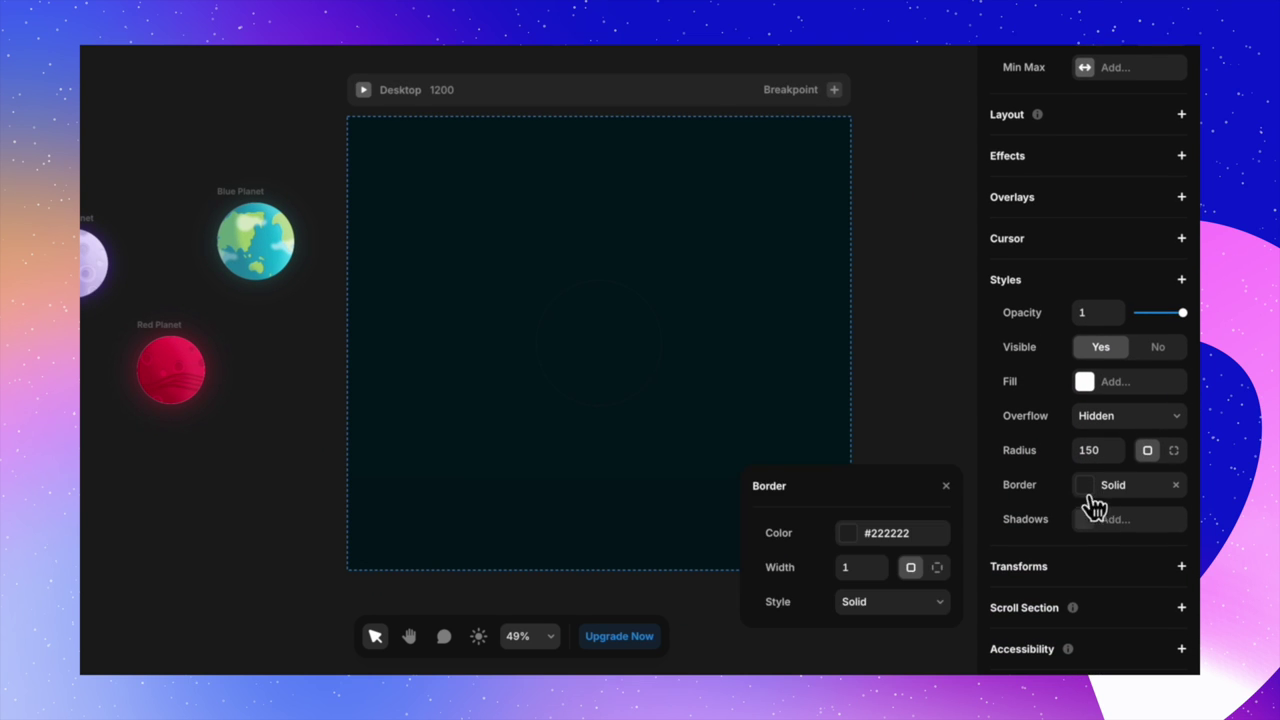
click(855, 545)
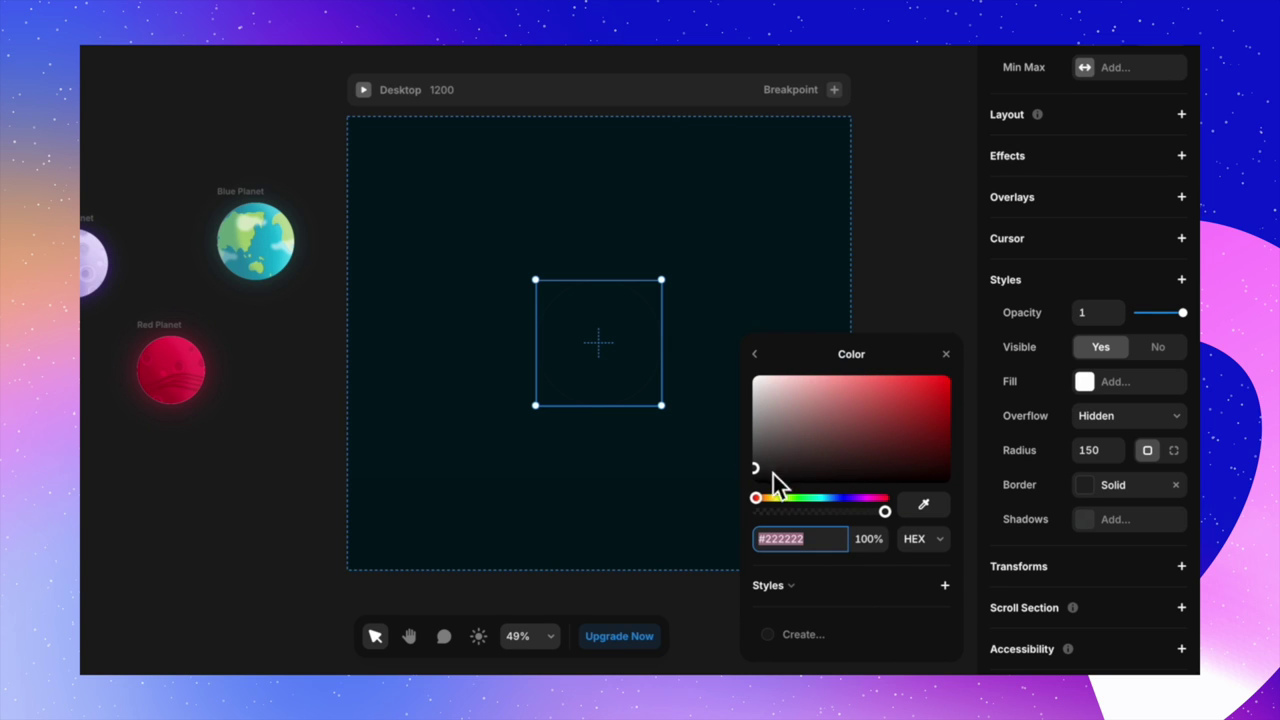
click(839, 497)
drag(827, 446, 801, 379)
drag(887, 514, 840, 518)
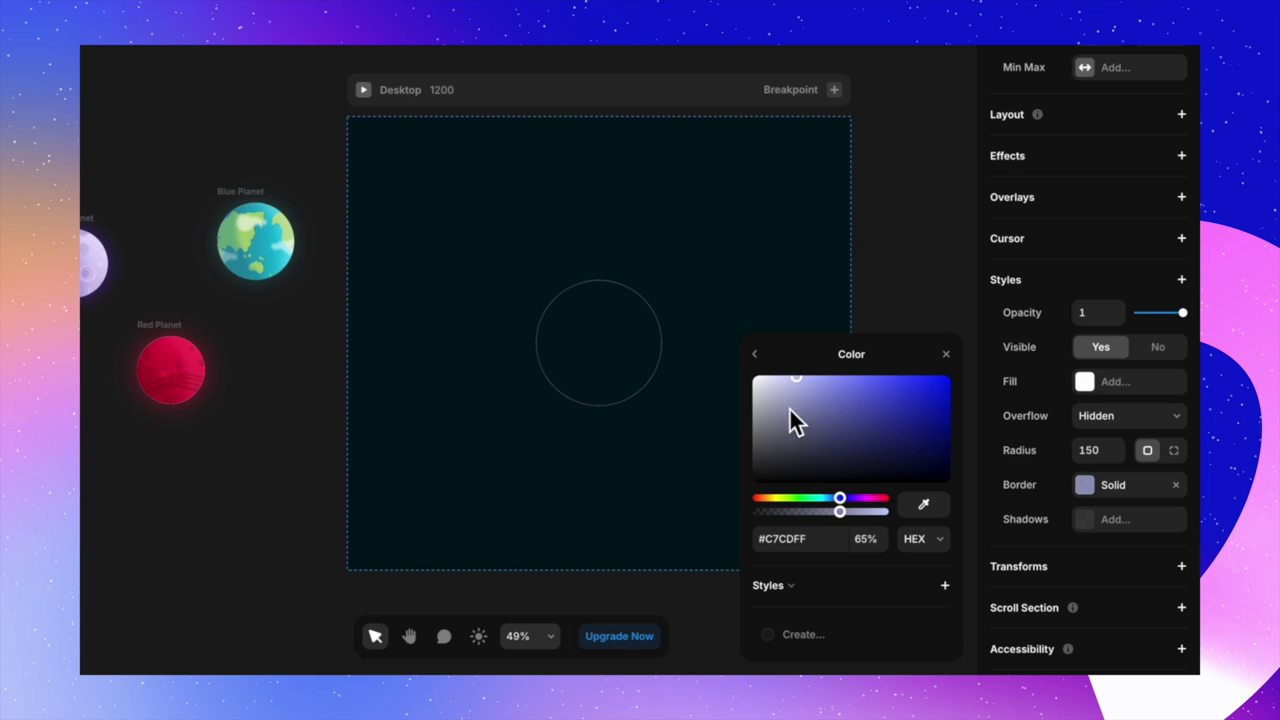
- Set the circle's border width to 2
click(757, 355)
click(862, 568)
text(2)
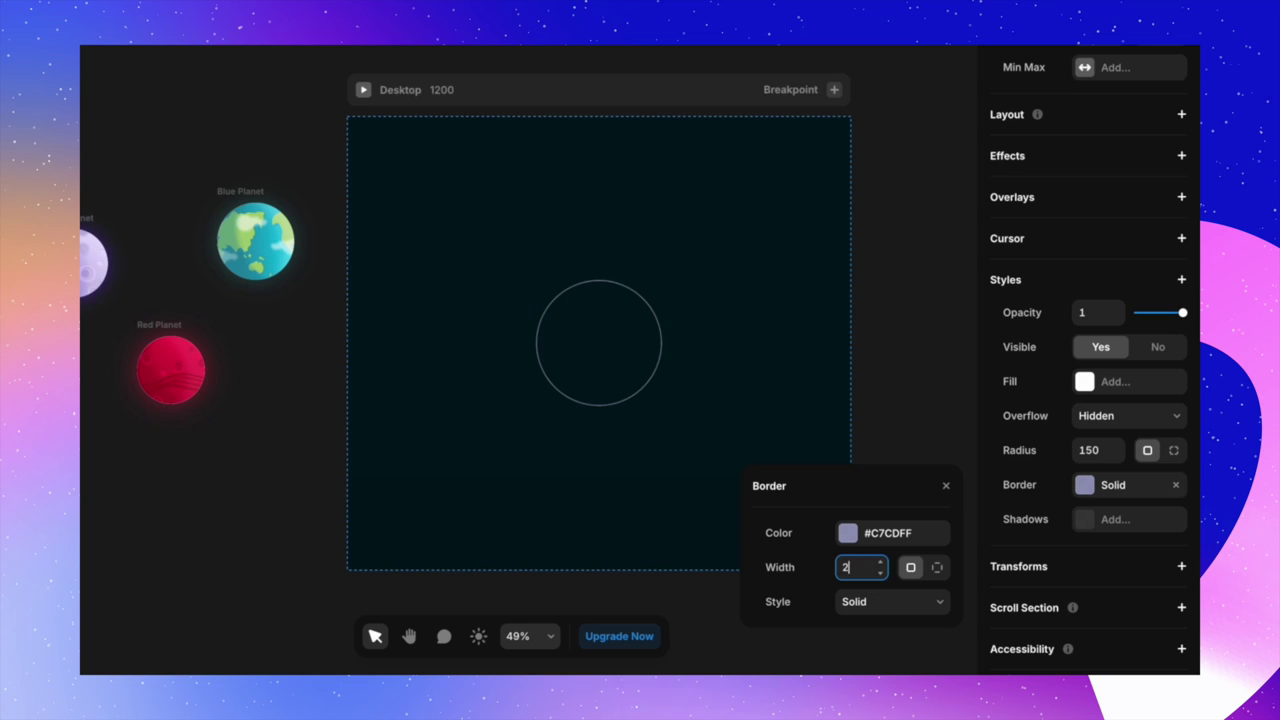
click(946, 486)
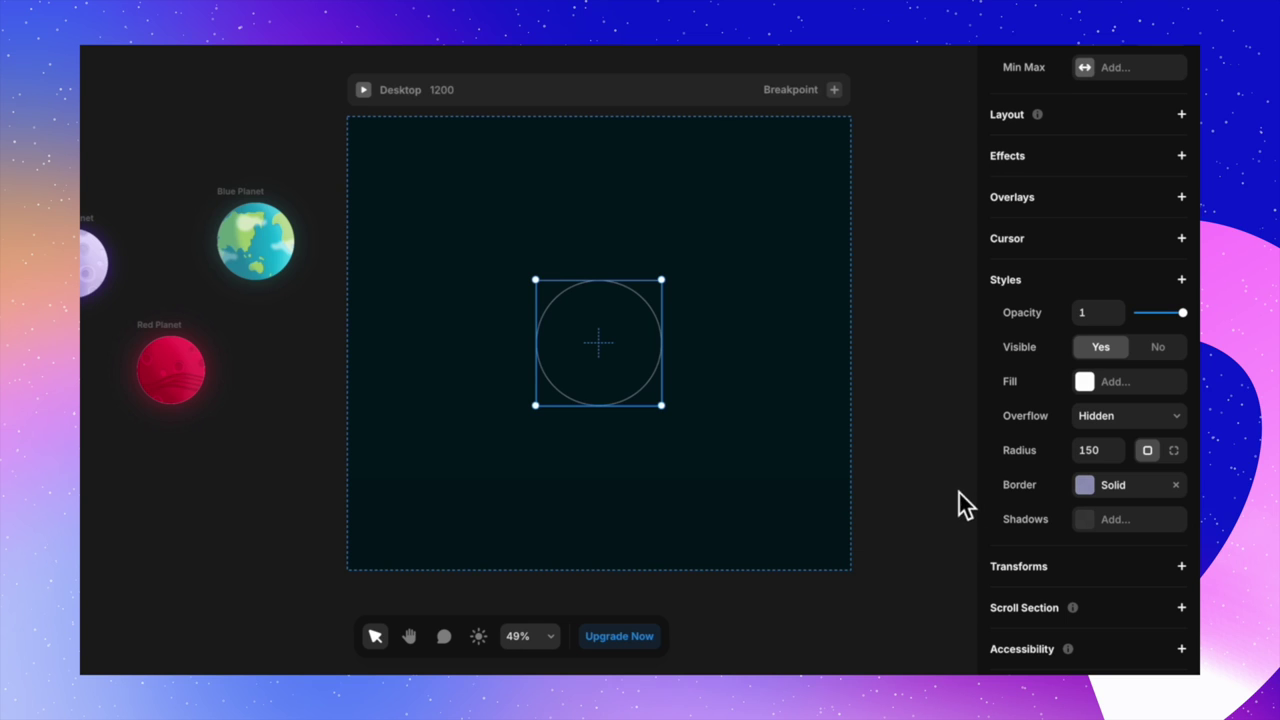
- Duplicate the circle, size the copy to 500 by 500, and raise its corner radius to 406
click(620, 374)
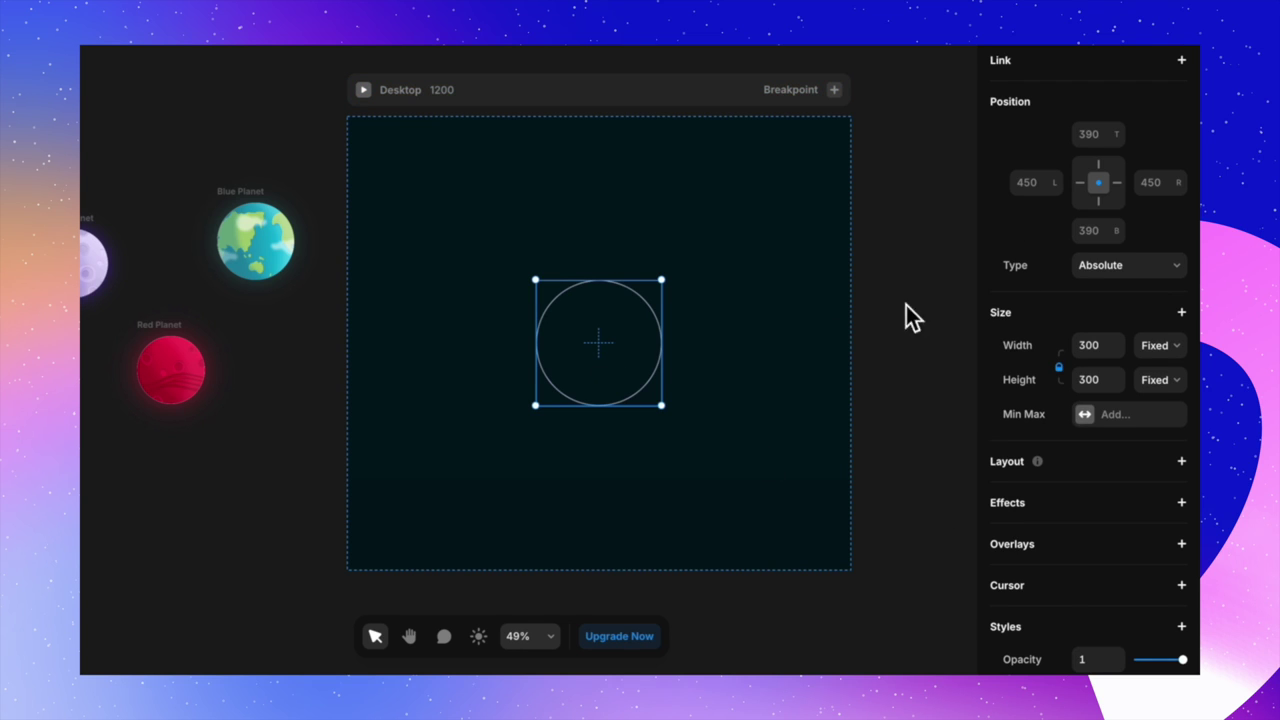
click(1104, 349)
text(500)
key(Return)
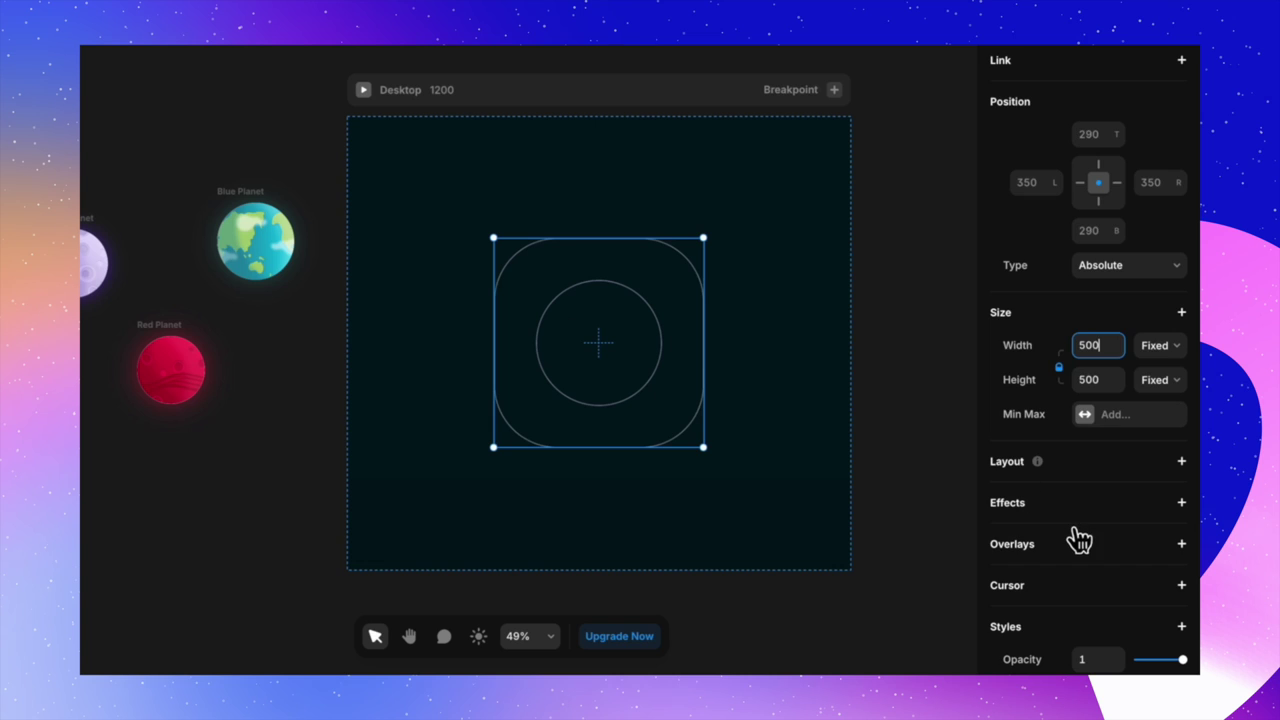
scroll(1080, 540, down, 6)
drag(1126, 468, 1117, 249)
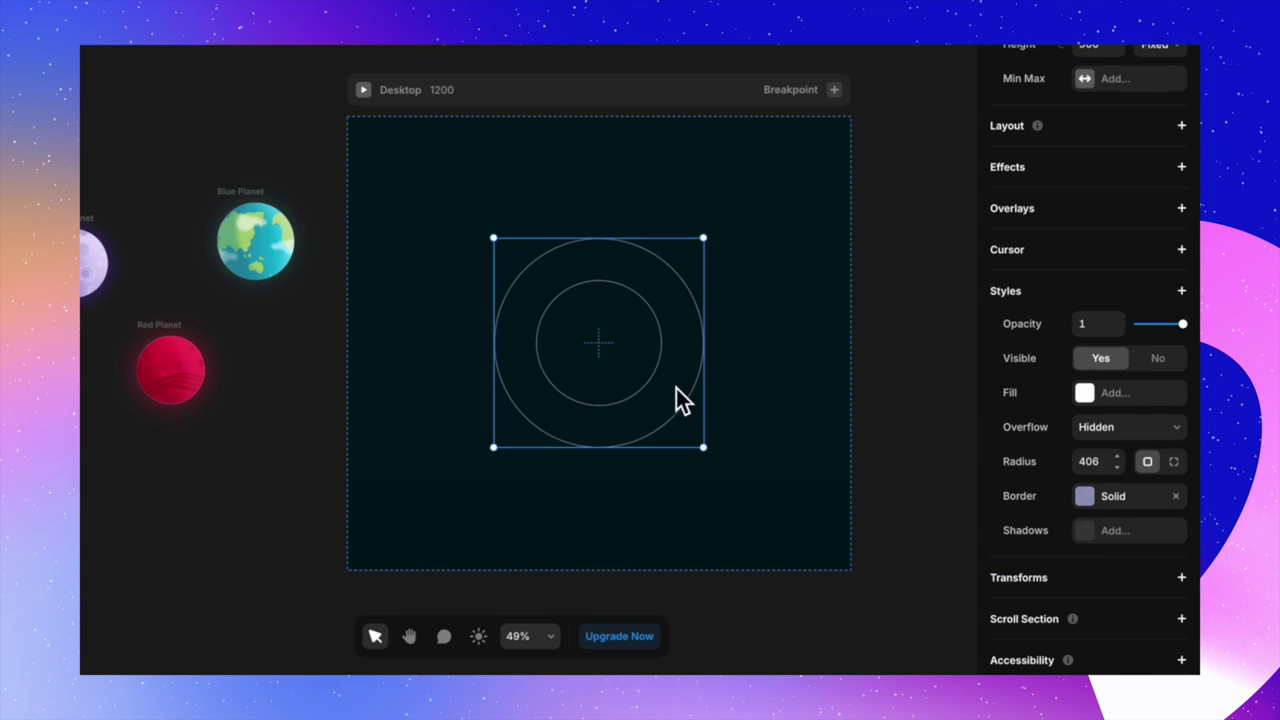
- Duplicate the 500 px circle and size the copy to 700 by 700
key(ctrl+d)
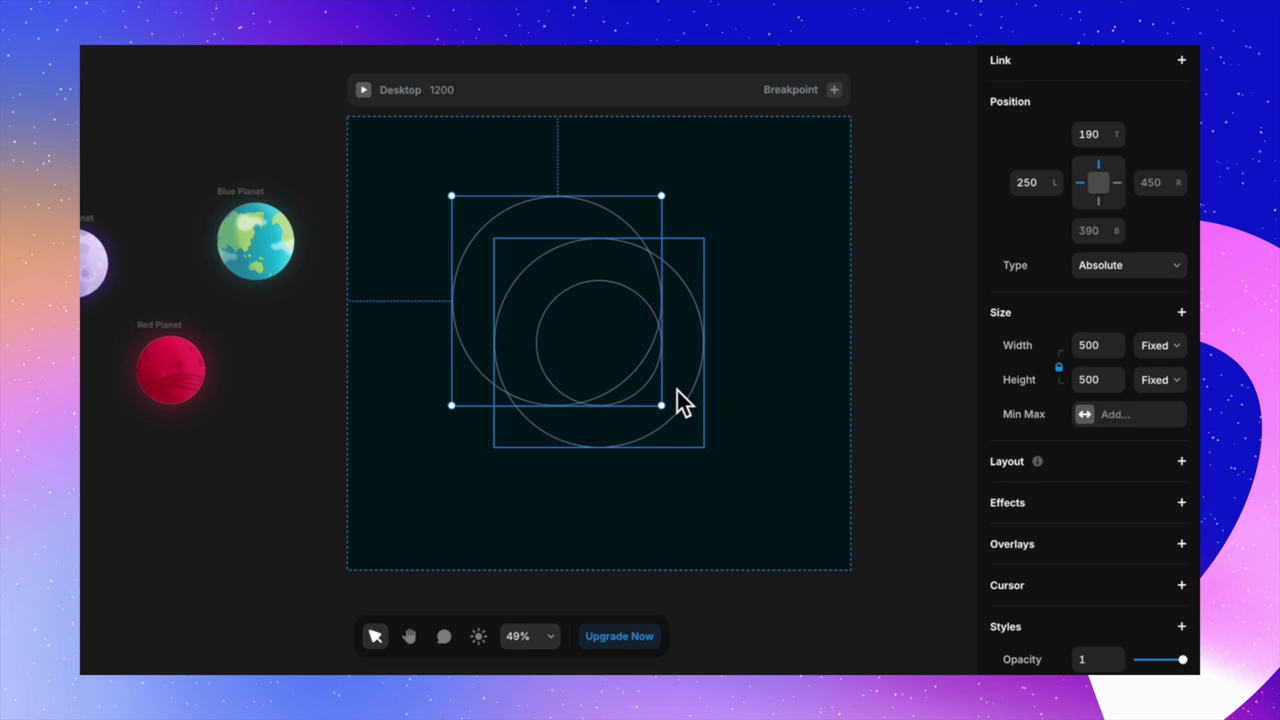
click(1104, 348)
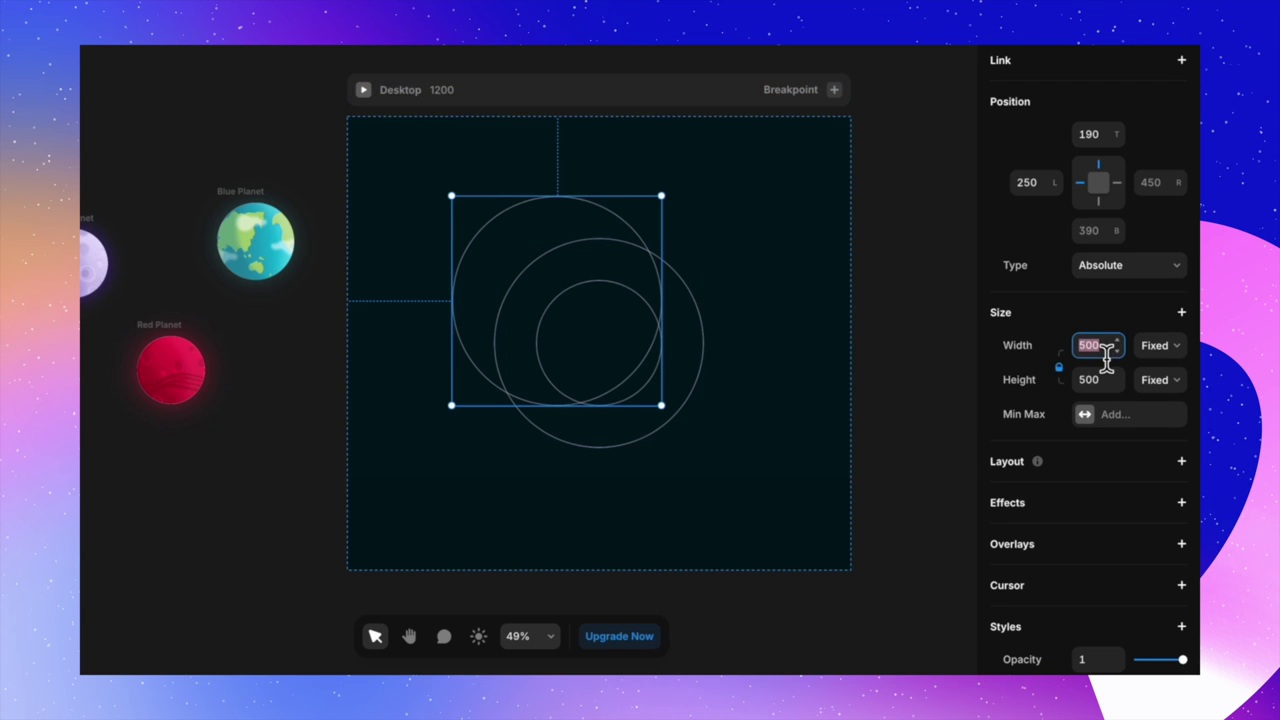
text(700)
key(Return)
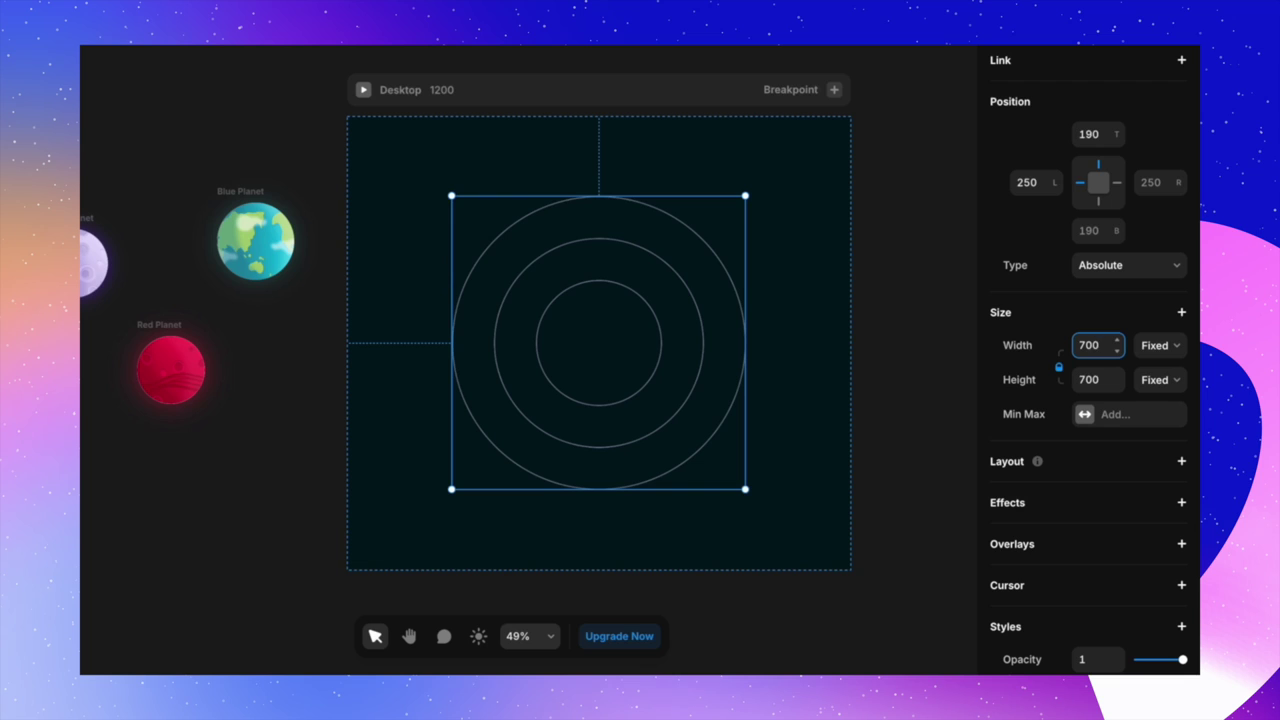
click(934, 458)
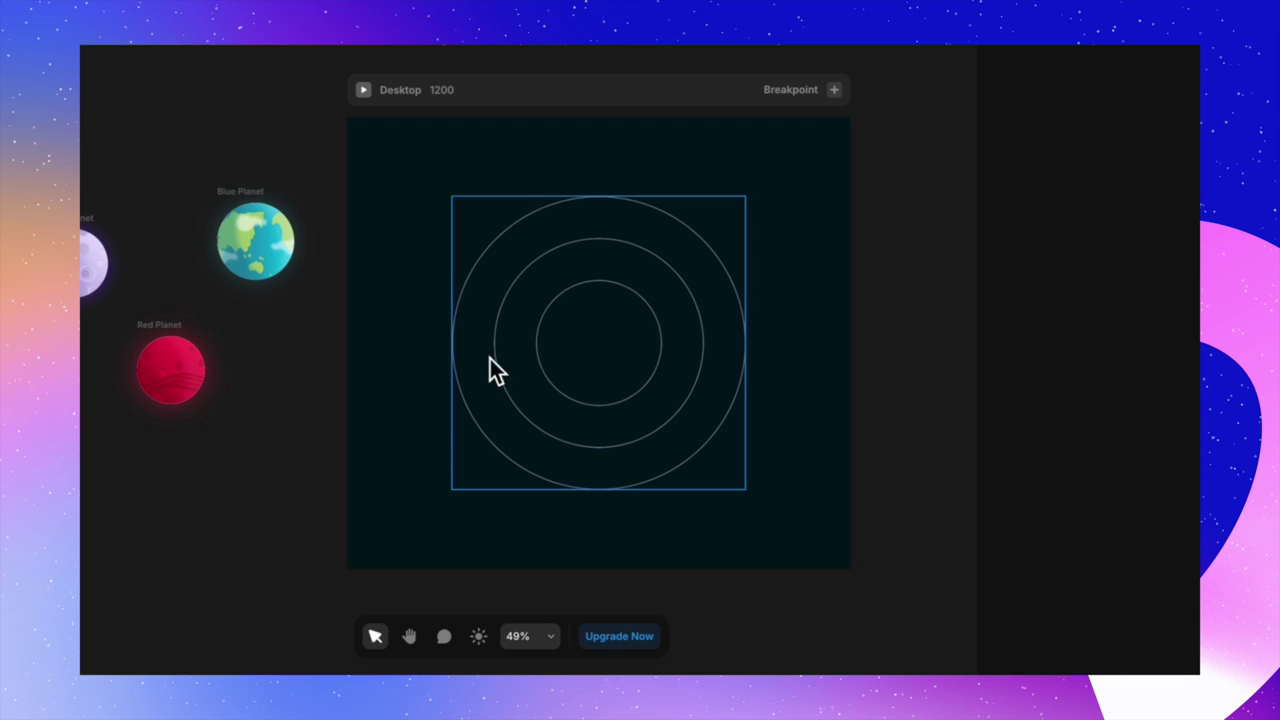
- Pin the 700 px circle to the center of the Desktop page and check the middle circle's settings
click(714, 381)
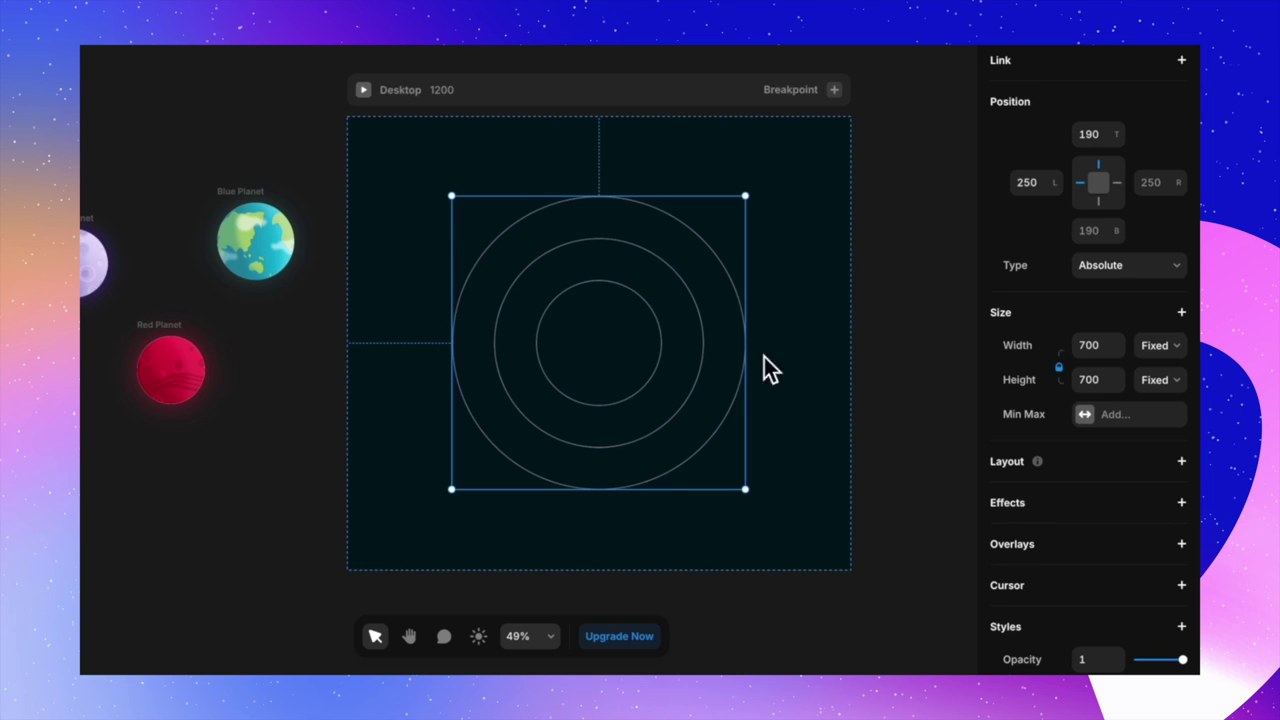
click(1109, 188)
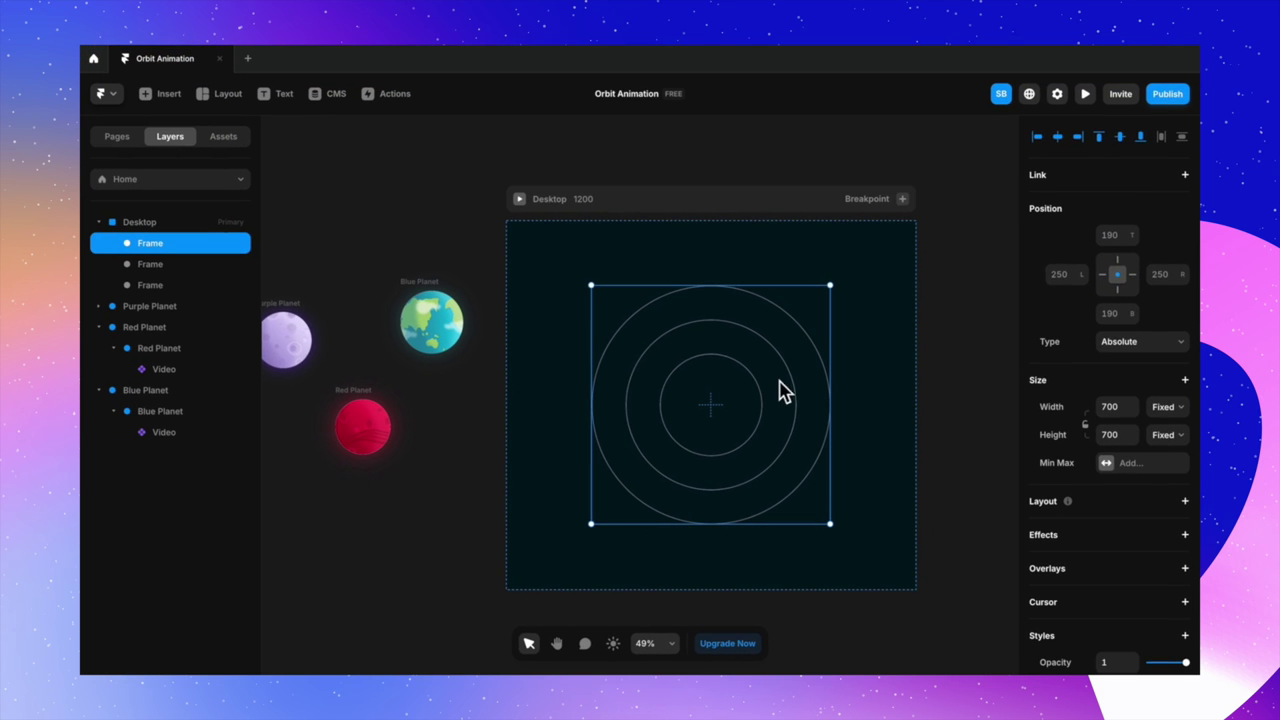
click(178, 267)
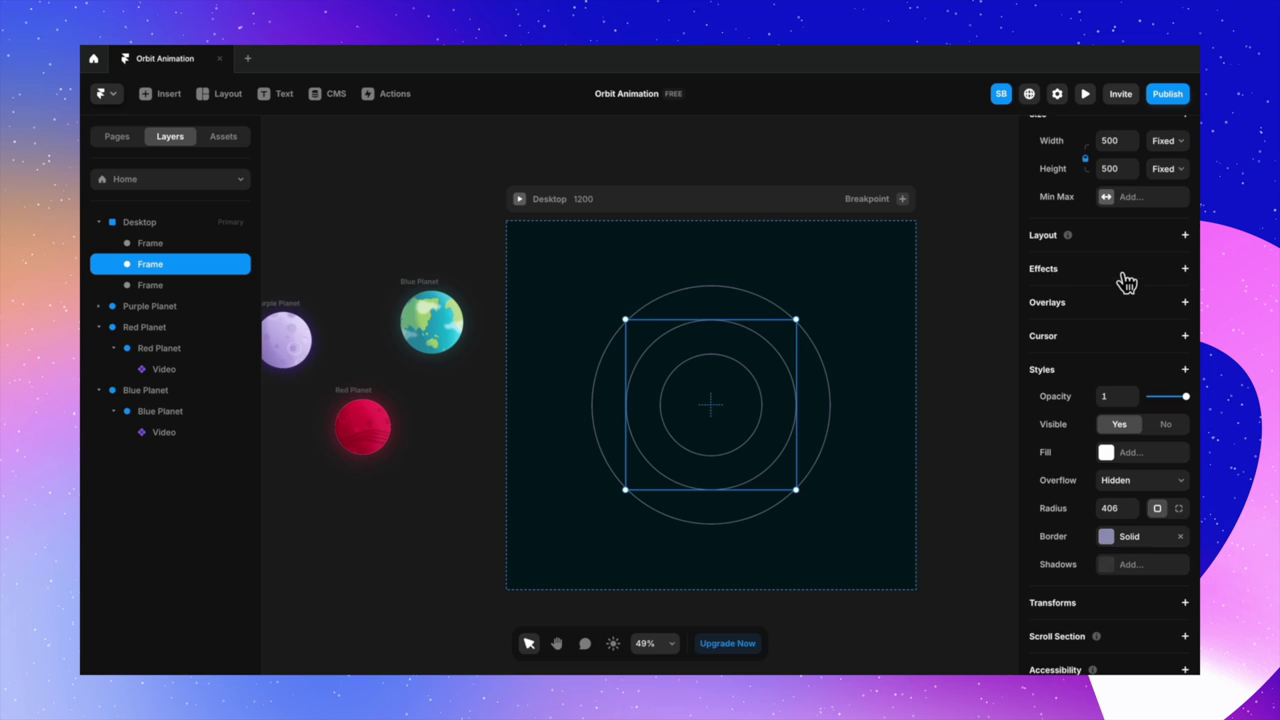
scroll(1125, 282, up, 5)
click(970, 382)
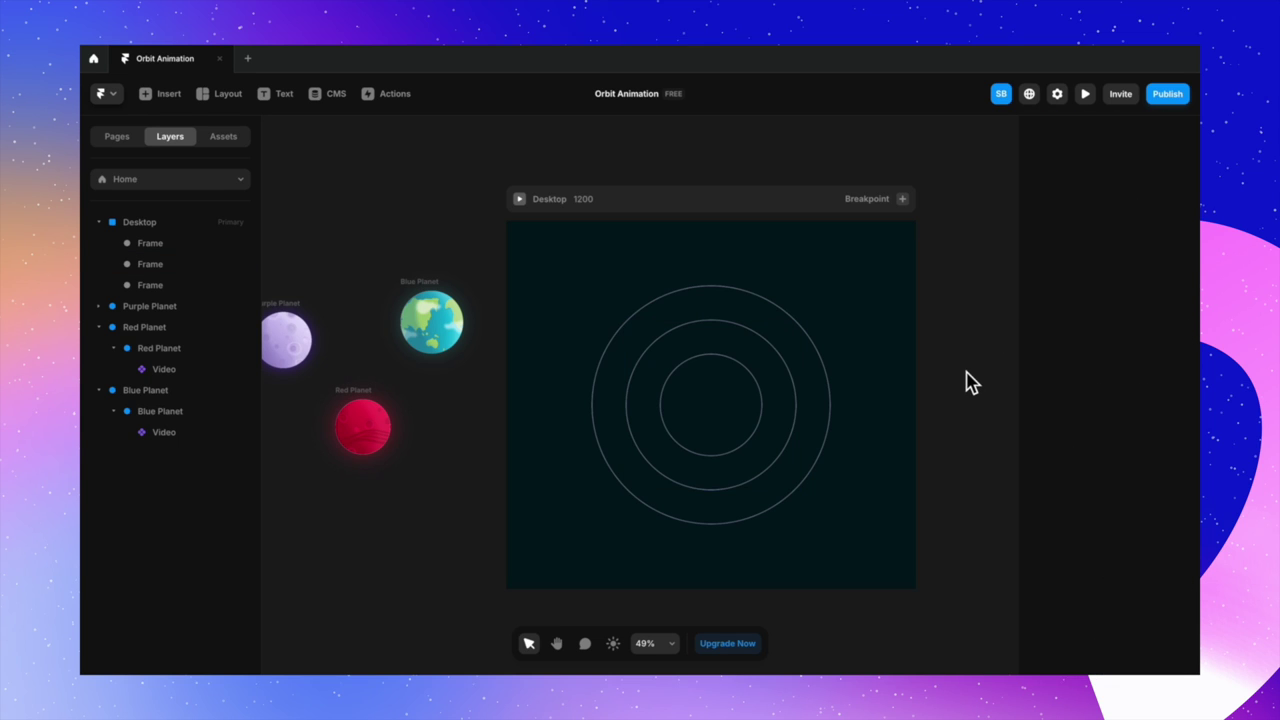
scroll(950, 430, right, 1)
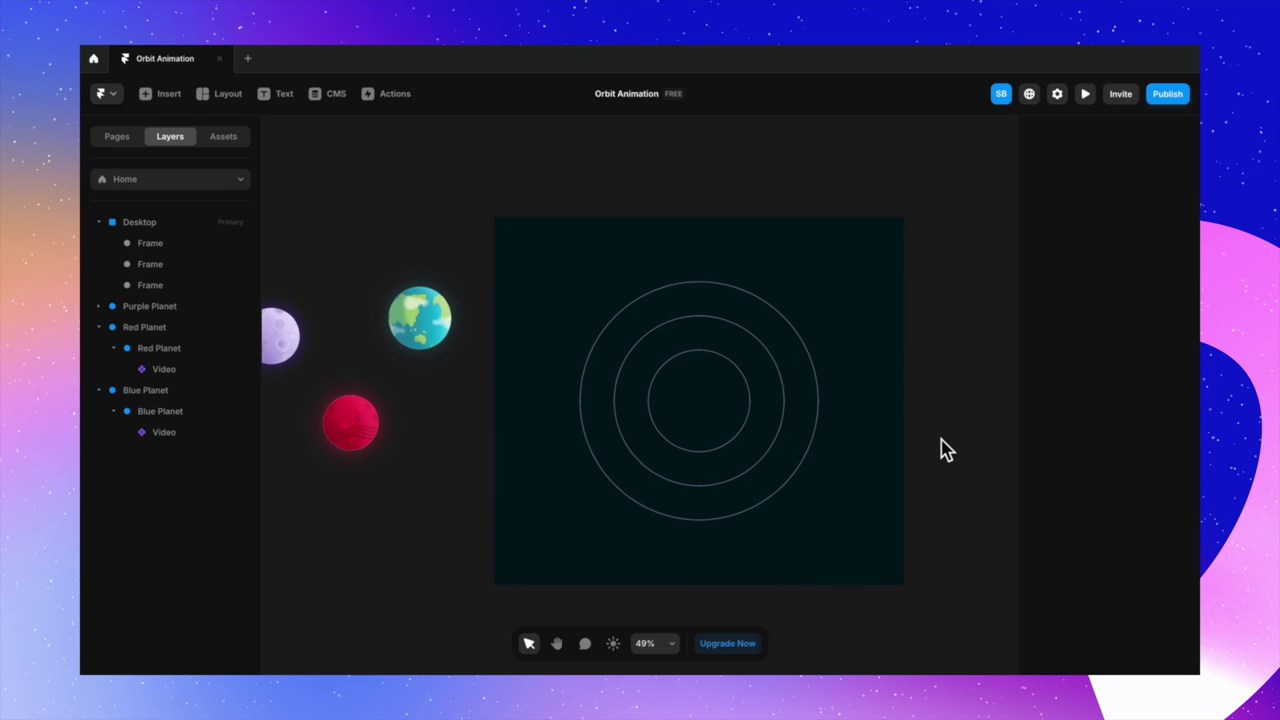
- Add a shadow to the outermost ring with Y offset 0 and blur 22
click(808, 468)
scroll(1036, 491, down, 2)
scroll(1036, 491, down, 4)
click(1116, 484)
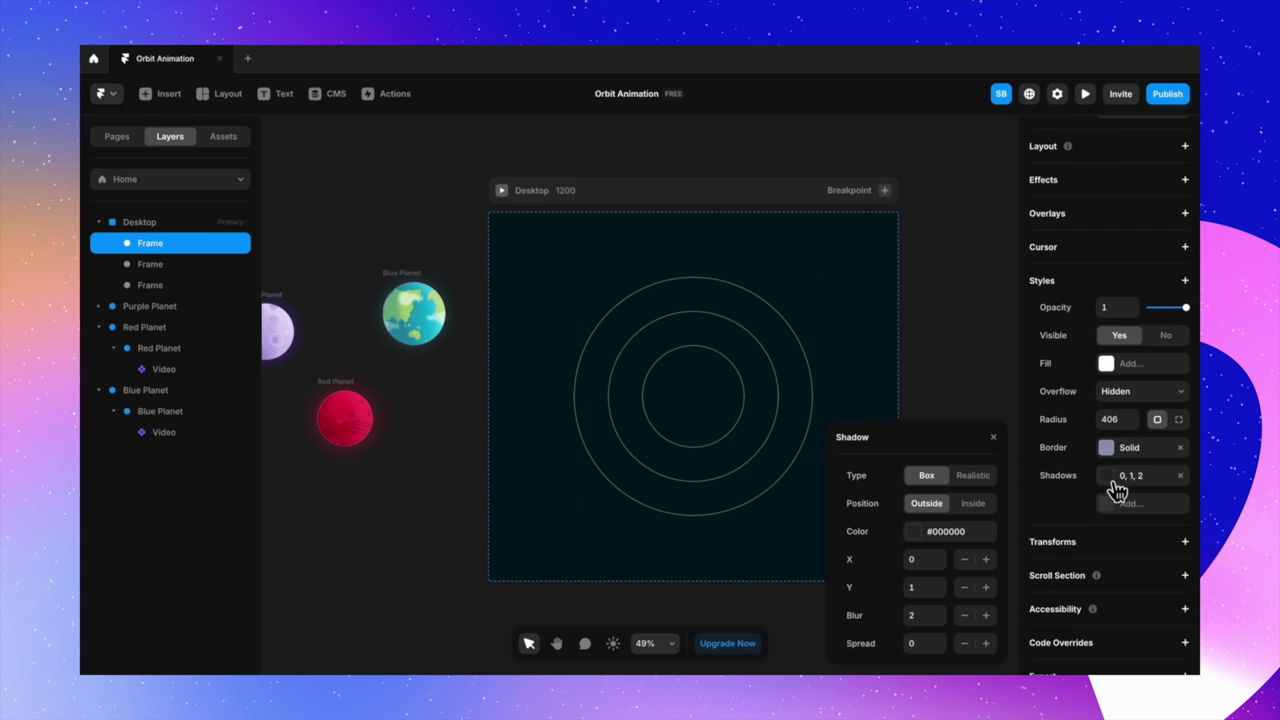
click(918, 587)
text(0)
click(920, 615)
text(2)
- Color the outermost ring's shadow blue and set its blur to 112 and spread to -30
click(913, 531)
click(930, 437)
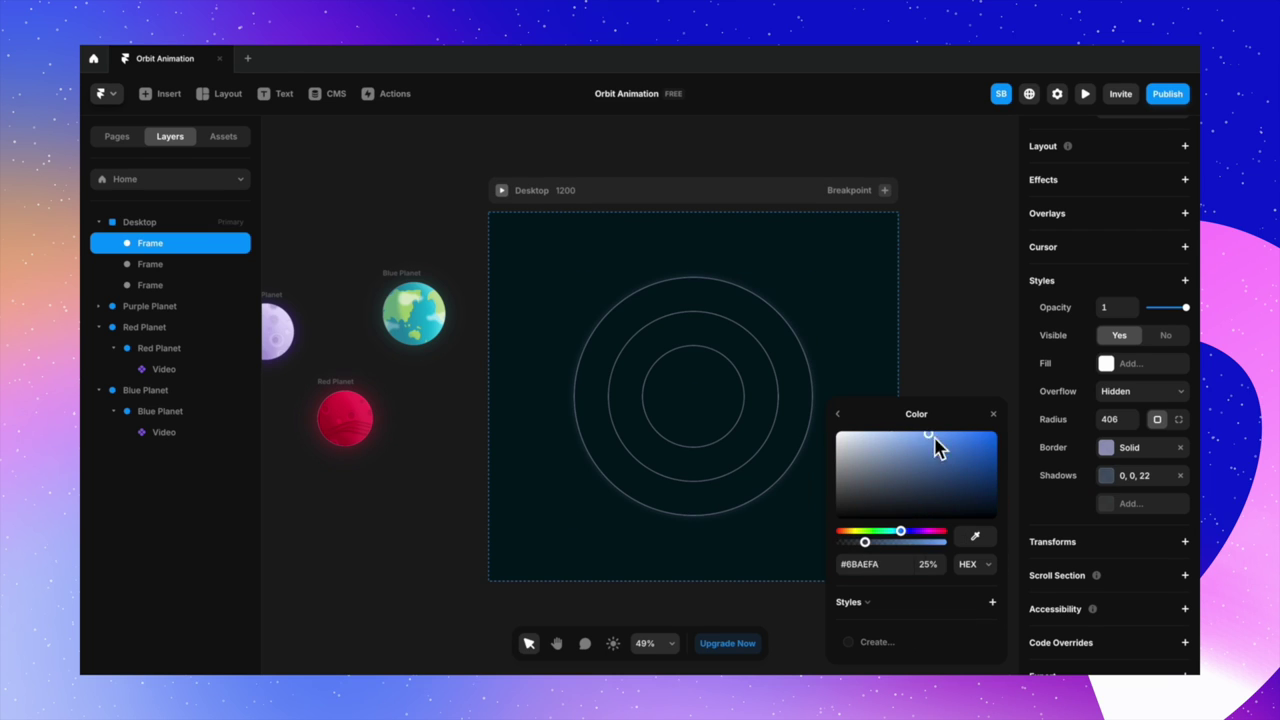
click(910, 541)
key(Escape)
click(920, 645)
text(-30)
- Fade the outermost ring's border color to a fainter tone
click(1123, 455)
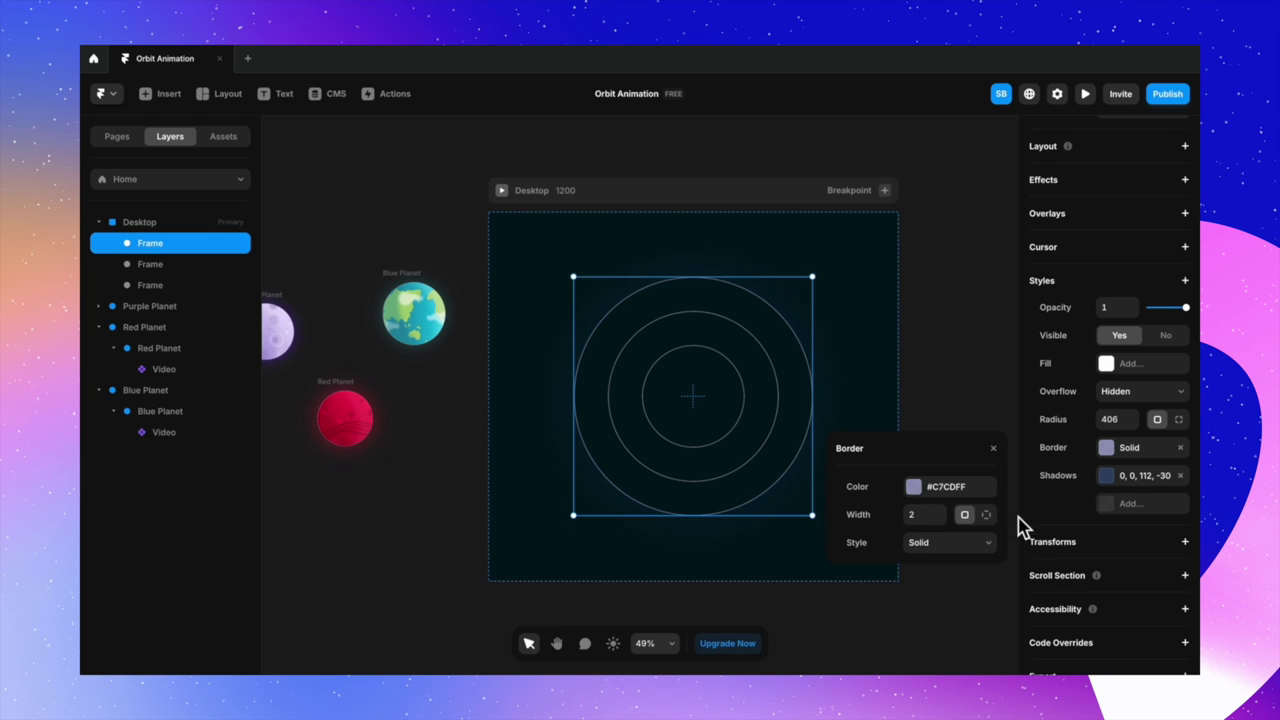
click(913, 486)
click(815, 460)
- Give the innermost ring a matching blue shadow
click(160, 287)
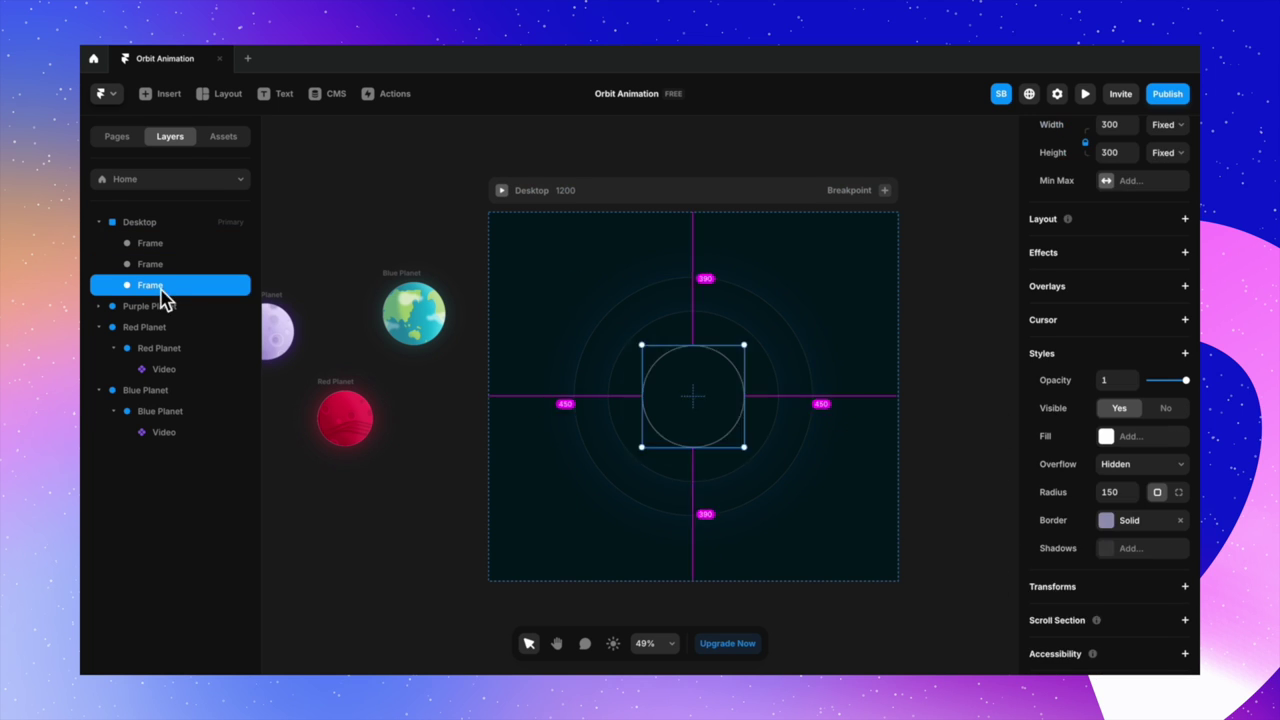
click(1130, 548)
click(1123, 505)
click(920, 645)
- Give the middle ring an outside #1279FF shadow with blur 112 and spread 20
click(150, 264)
click(1130, 560)
click(920, 643)
text(20)
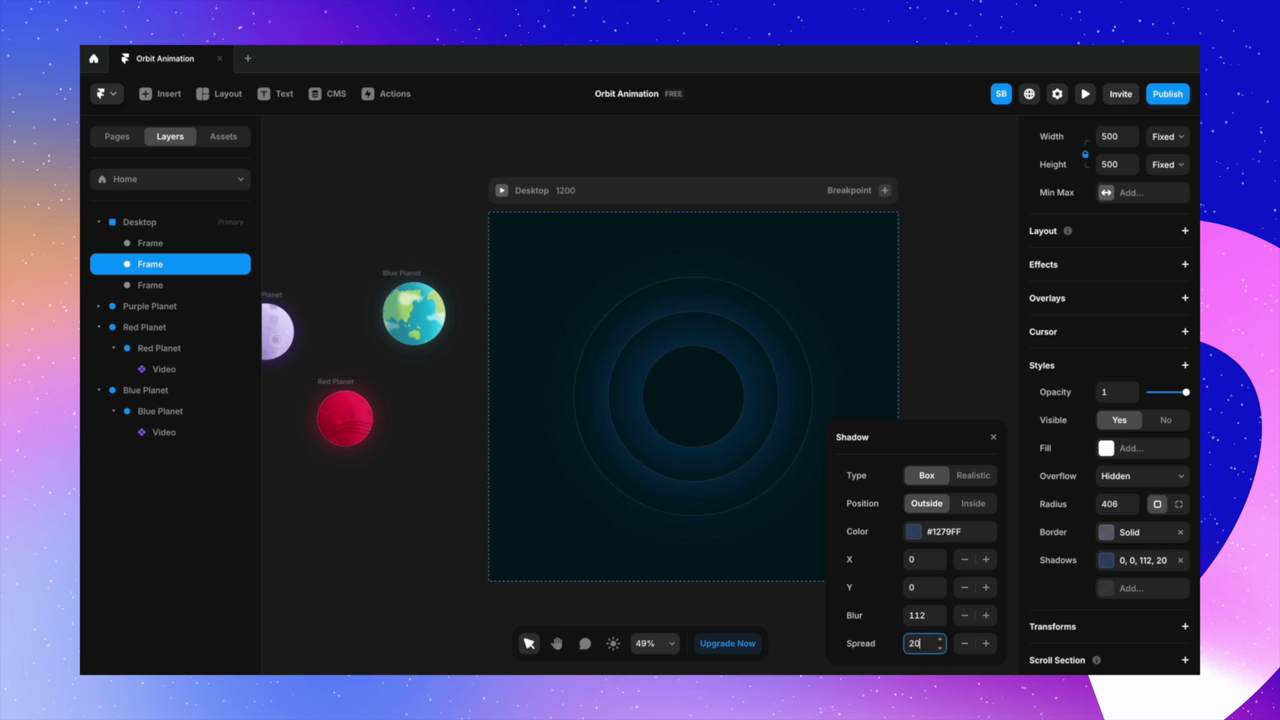
- Try a duplicated 300 px ring with an inside #1279FF shadow of blur 112 and spread 50
click(160, 285)
key(ctrl+d)
scroll(1110, 400, down, 3)
click(1130, 447)
click(973, 503)
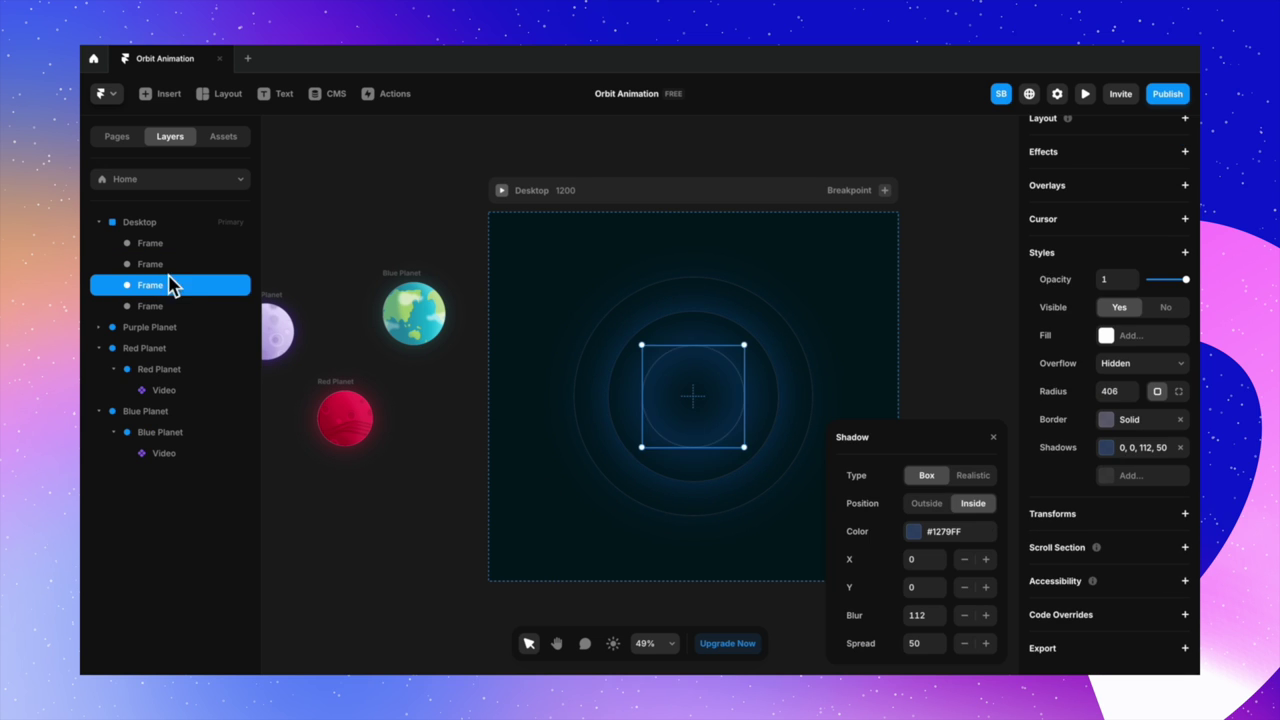
- Undo the duplicated ring and its inside shadow
key(ctrl+z)
key(ctrl+z)
key(ctrl+z)
key(ctrl+z)
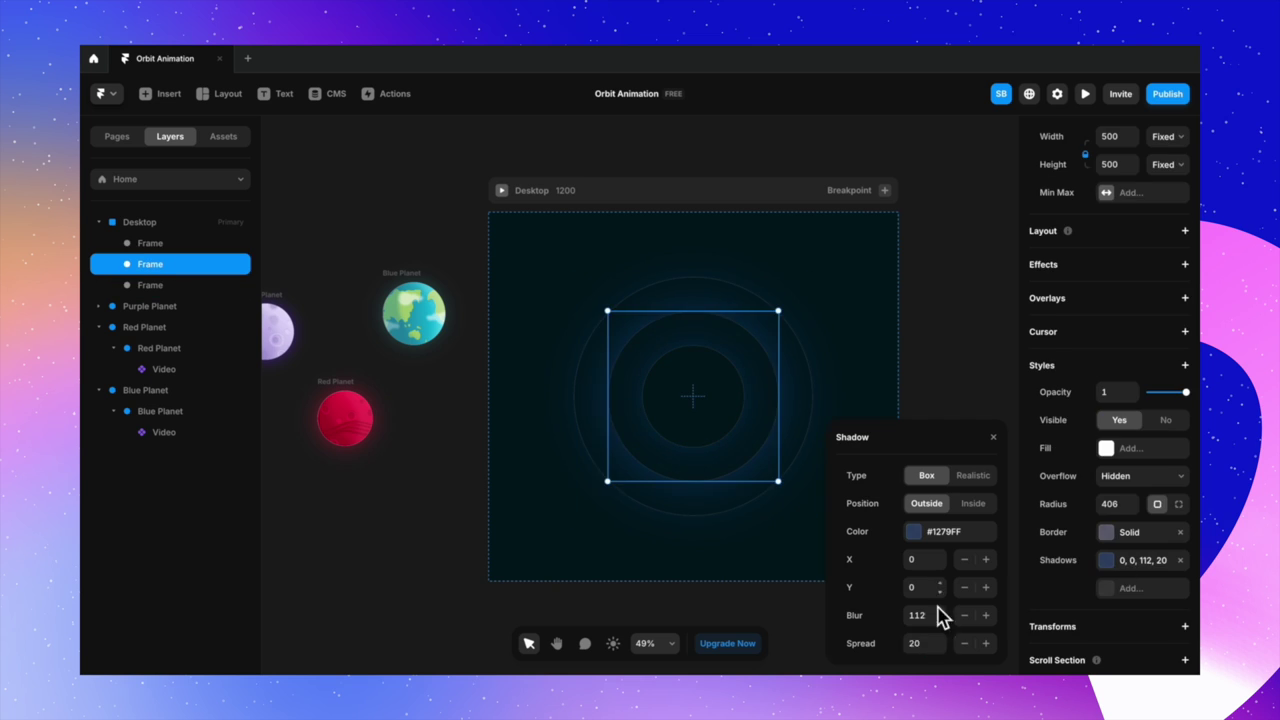
- Set the middle ring's shadow spread to -10 and deselect the ring
text(-10)
click(945, 345)
scroll(914, 523, down, 2)
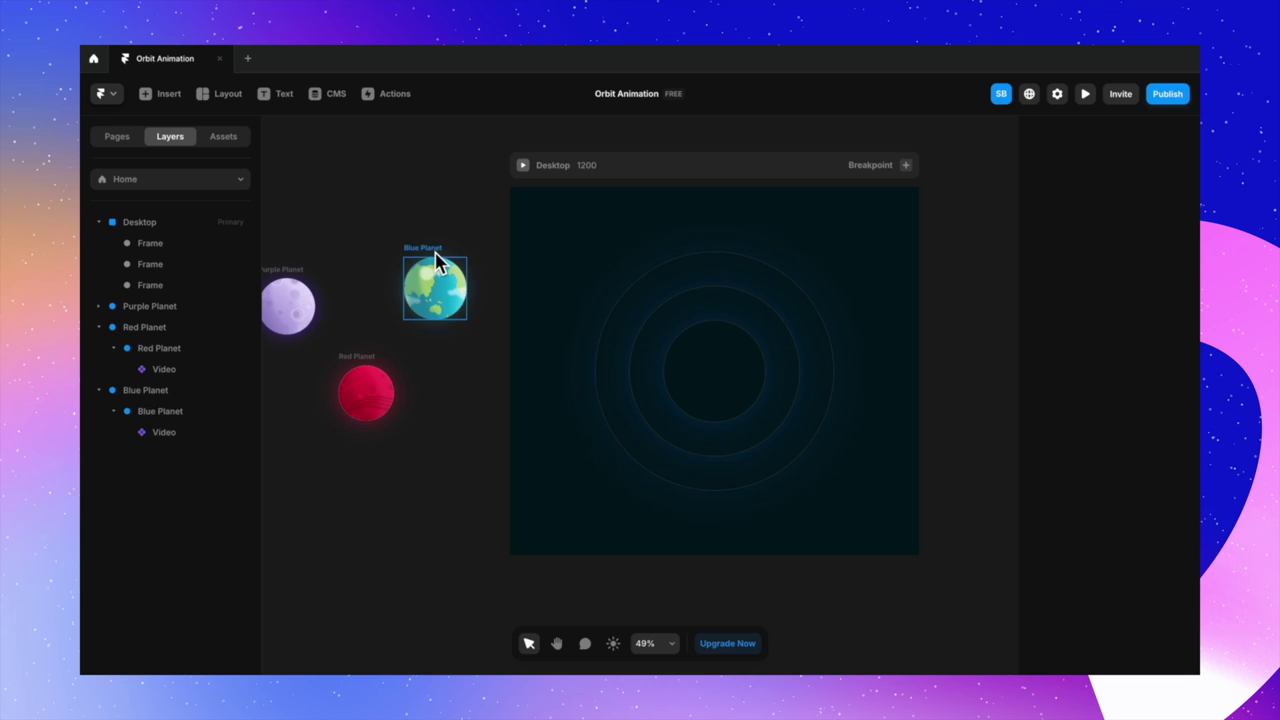
- Copy the red planet into the innermost ring frame and scale the copy down to 101 px
click(377, 367)
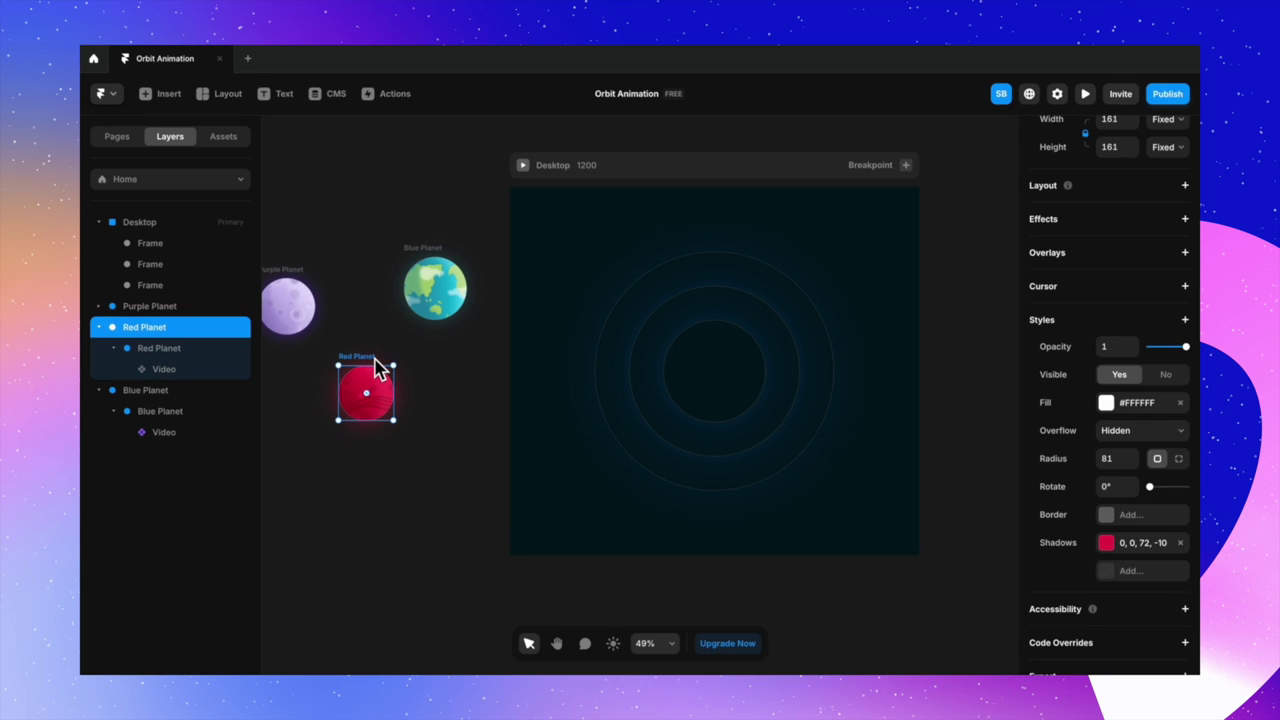
click(168, 287)
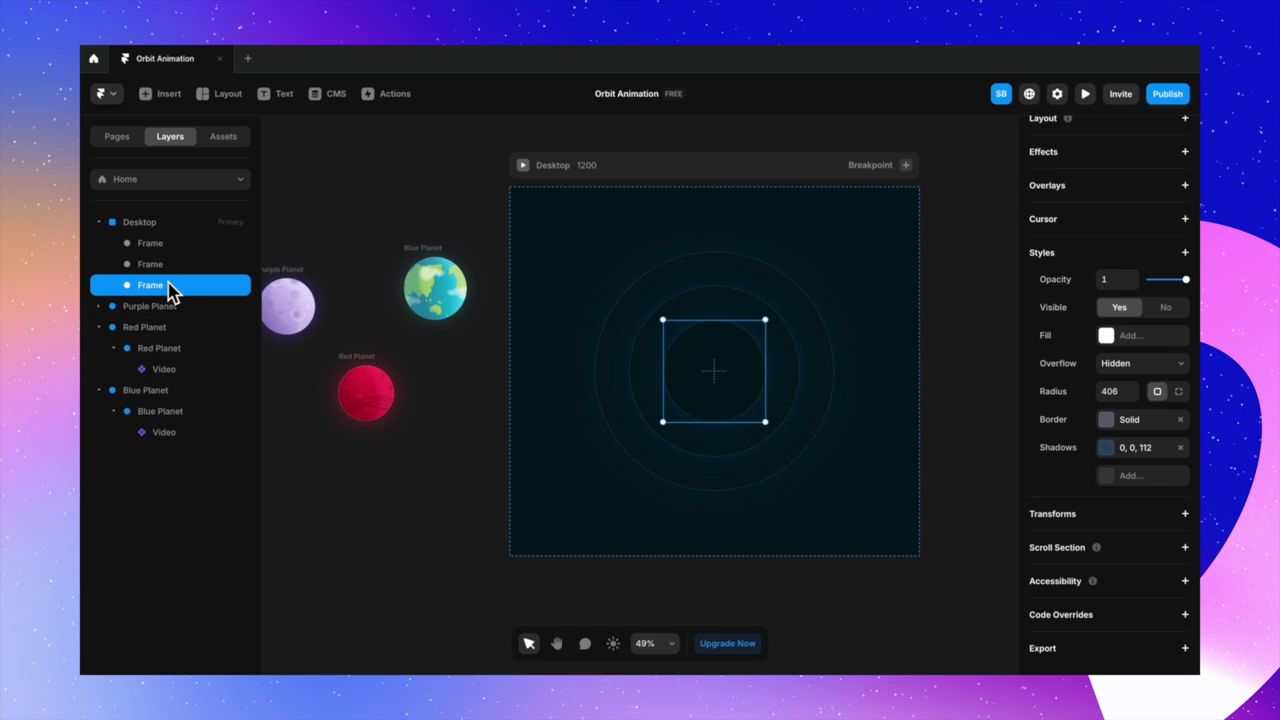
key(ctrl+v)
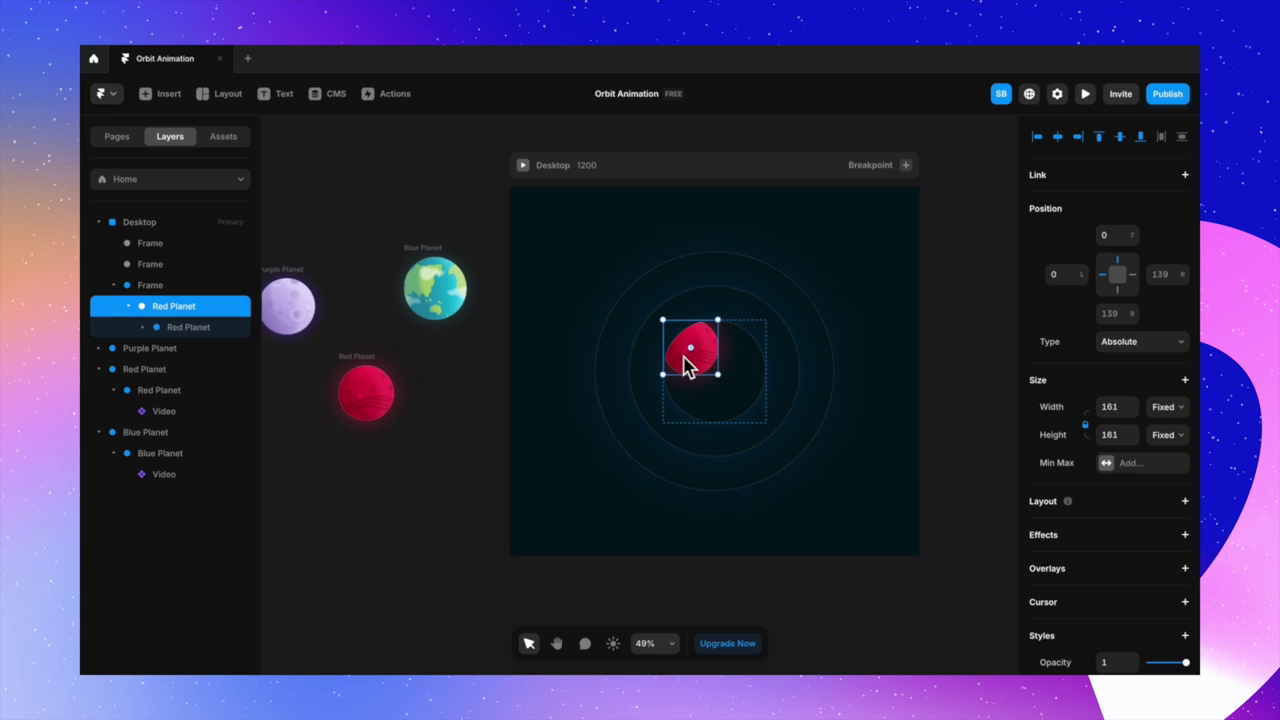
scroll(686, 366, up, 5)
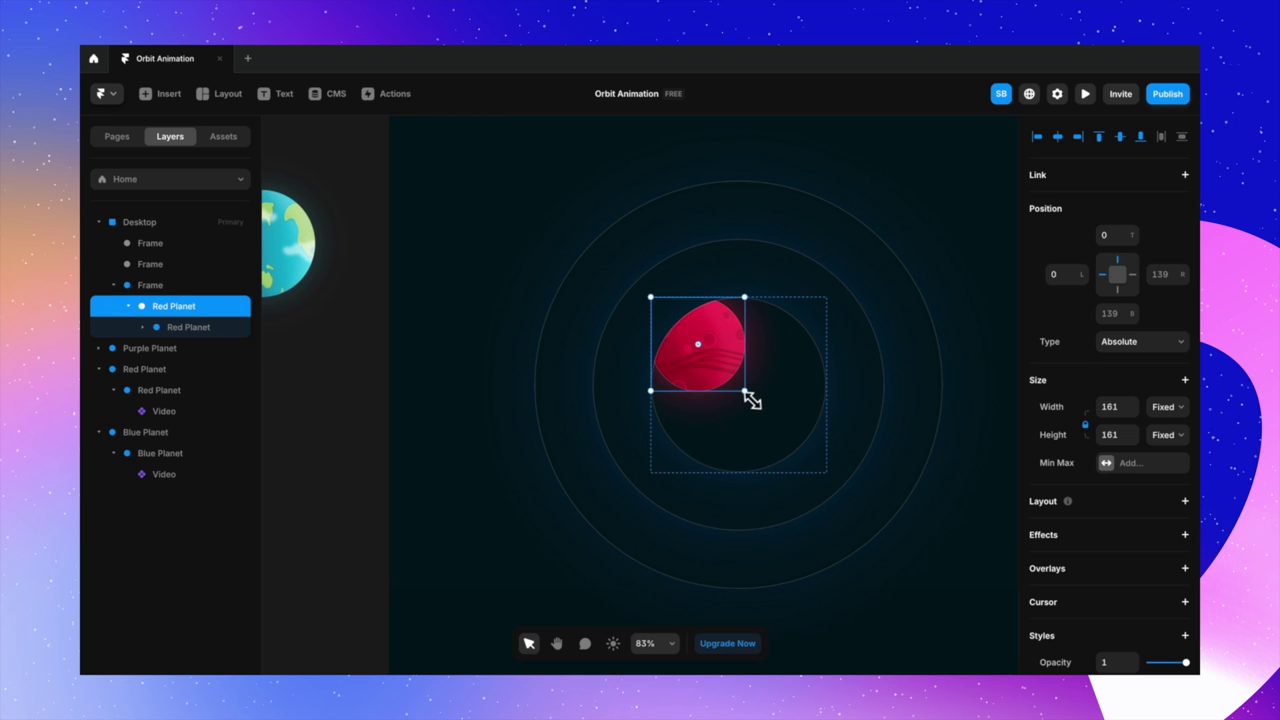
drag(750, 398, 731, 381)
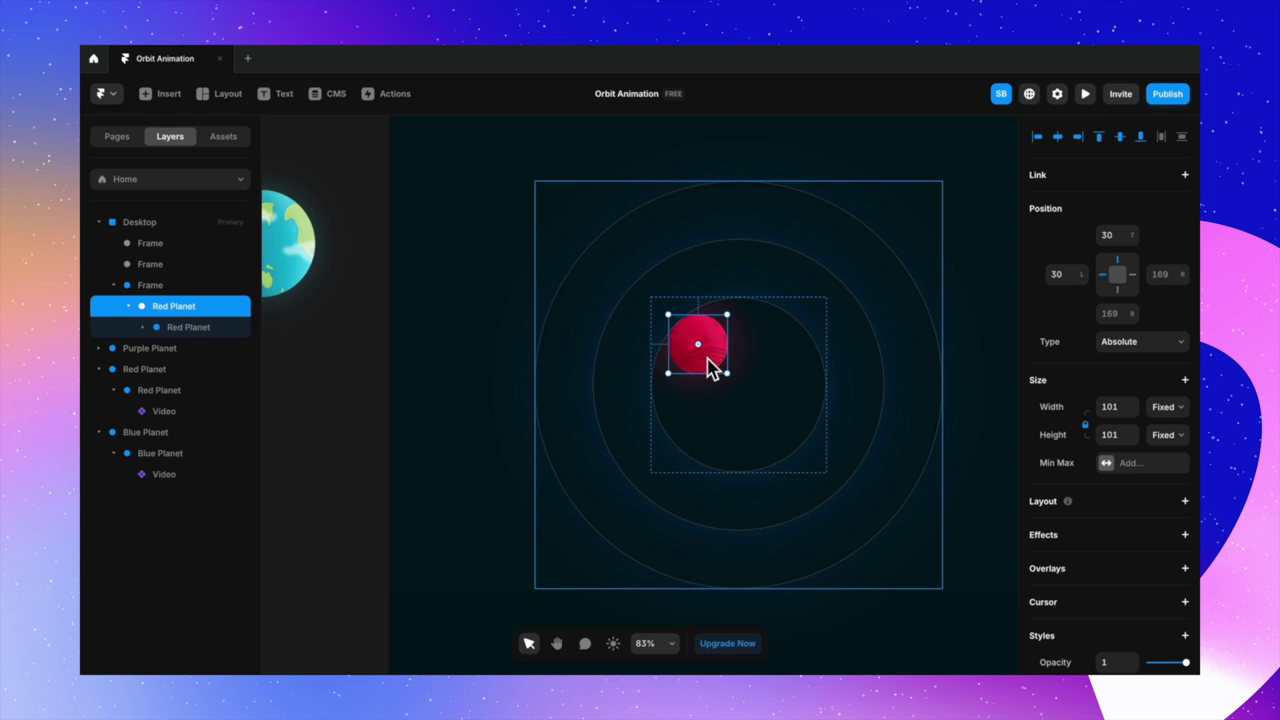
click(709, 368)
drag(709, 366, 697, 358)
key(ctrl+z)
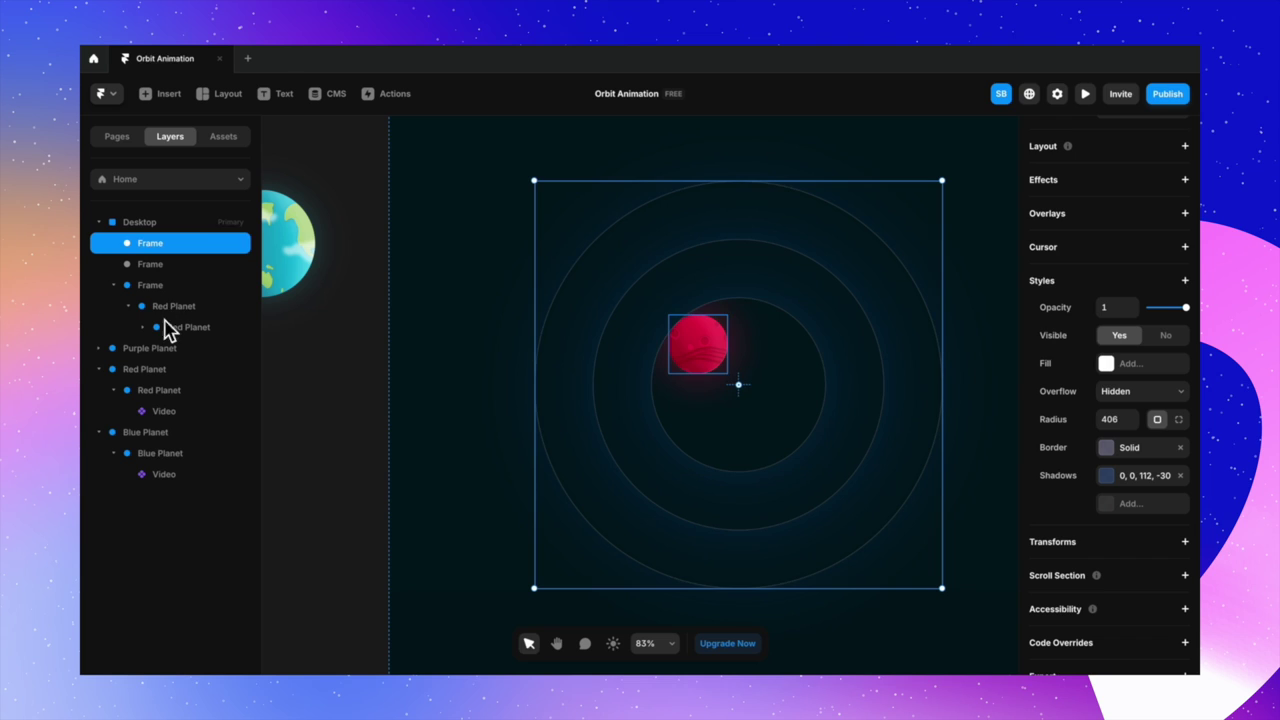
- Move the nested red planet to left -30, top 20, across the innermost ring's edge, and set that ring's overflow to Visible
click(172, 328)
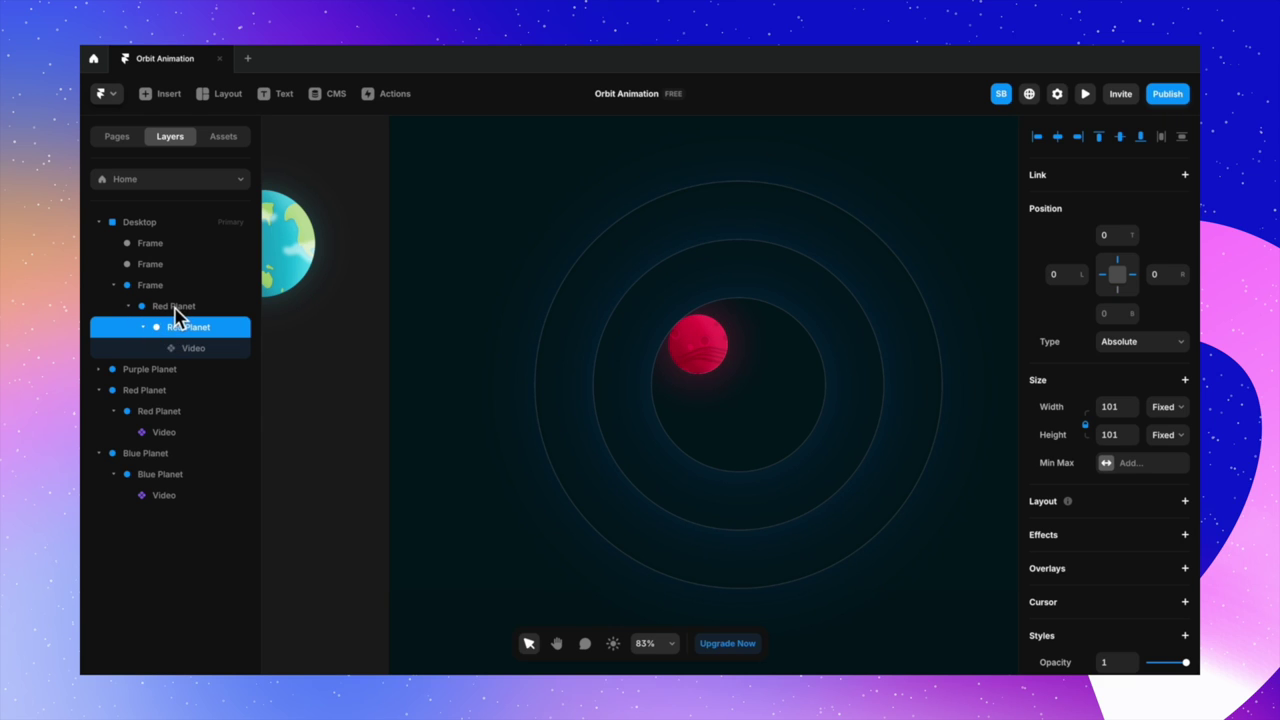
click(175, 308)
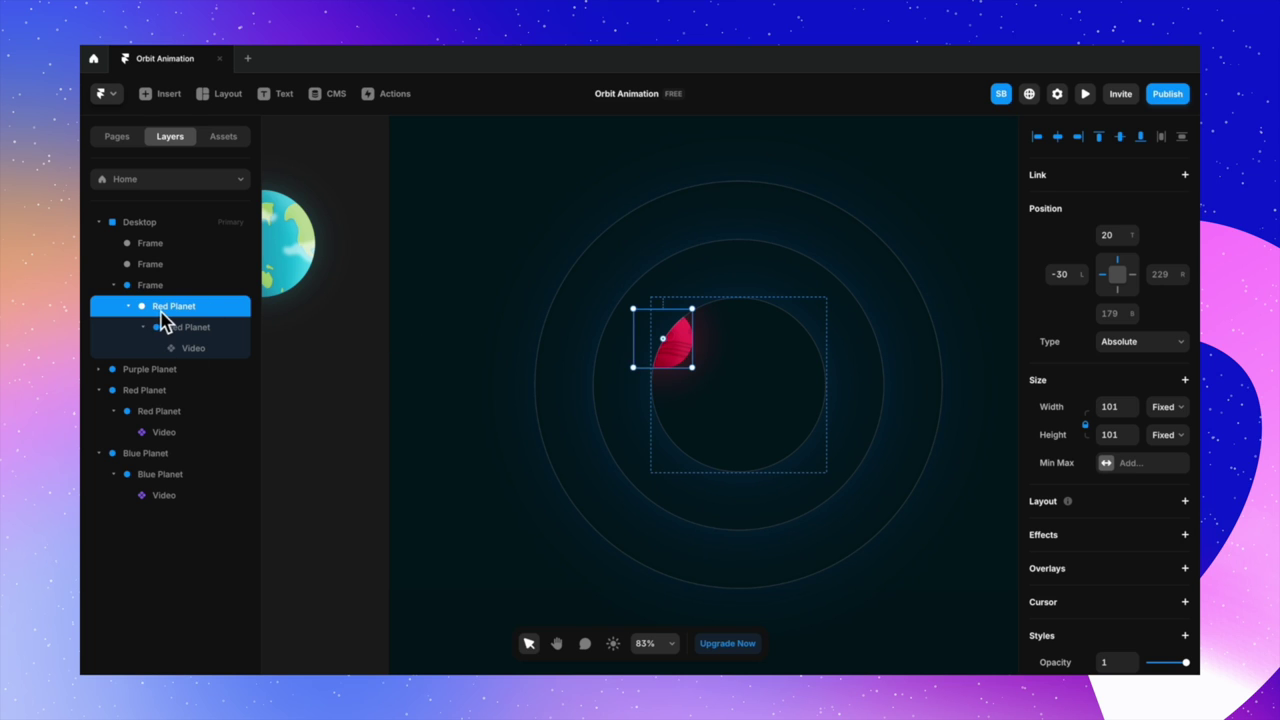
click(170, 287)
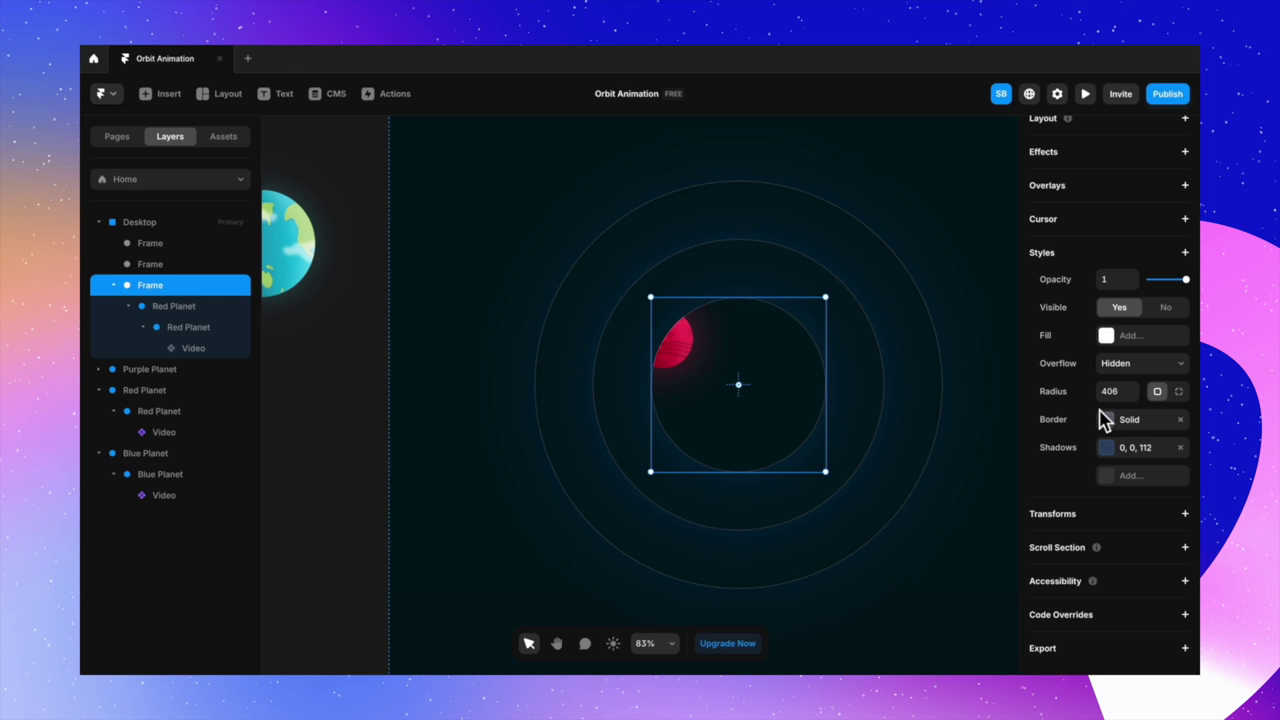
click(1130, 368)
click(1136, 381)
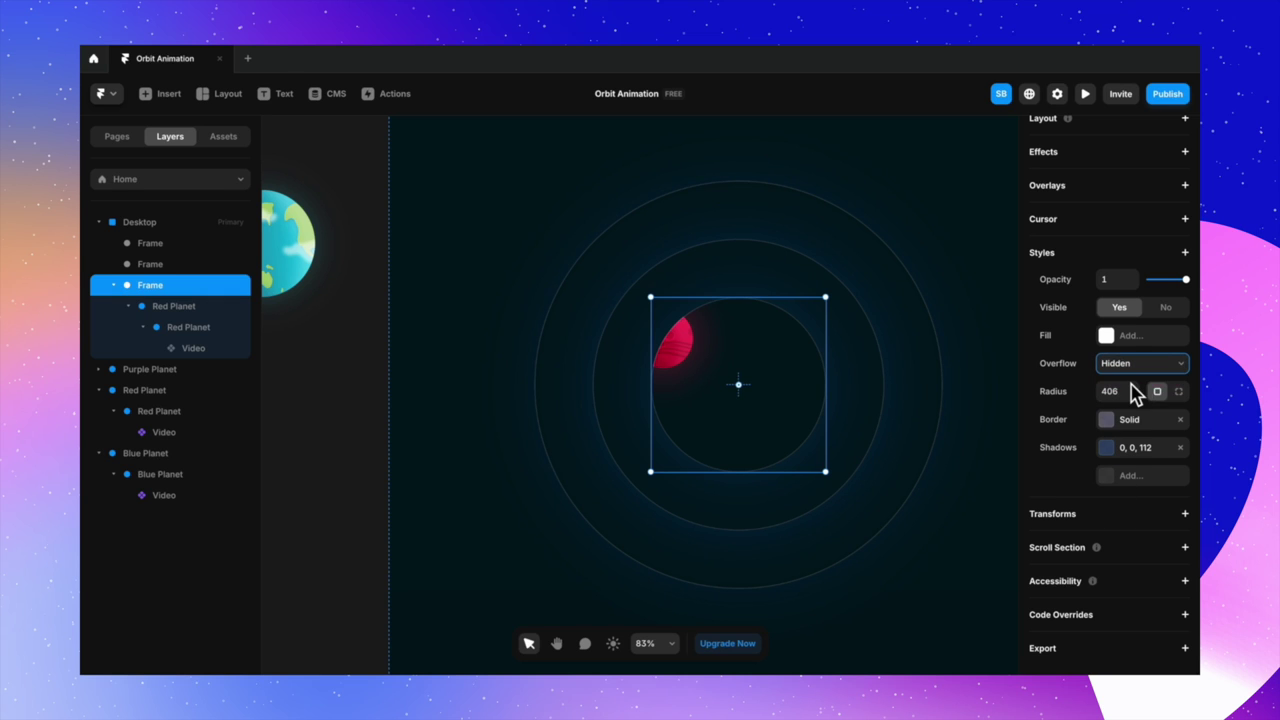
- Reposition the nested red planet to left -10, top 15, and give it a Z index of 3
click(158, 307)
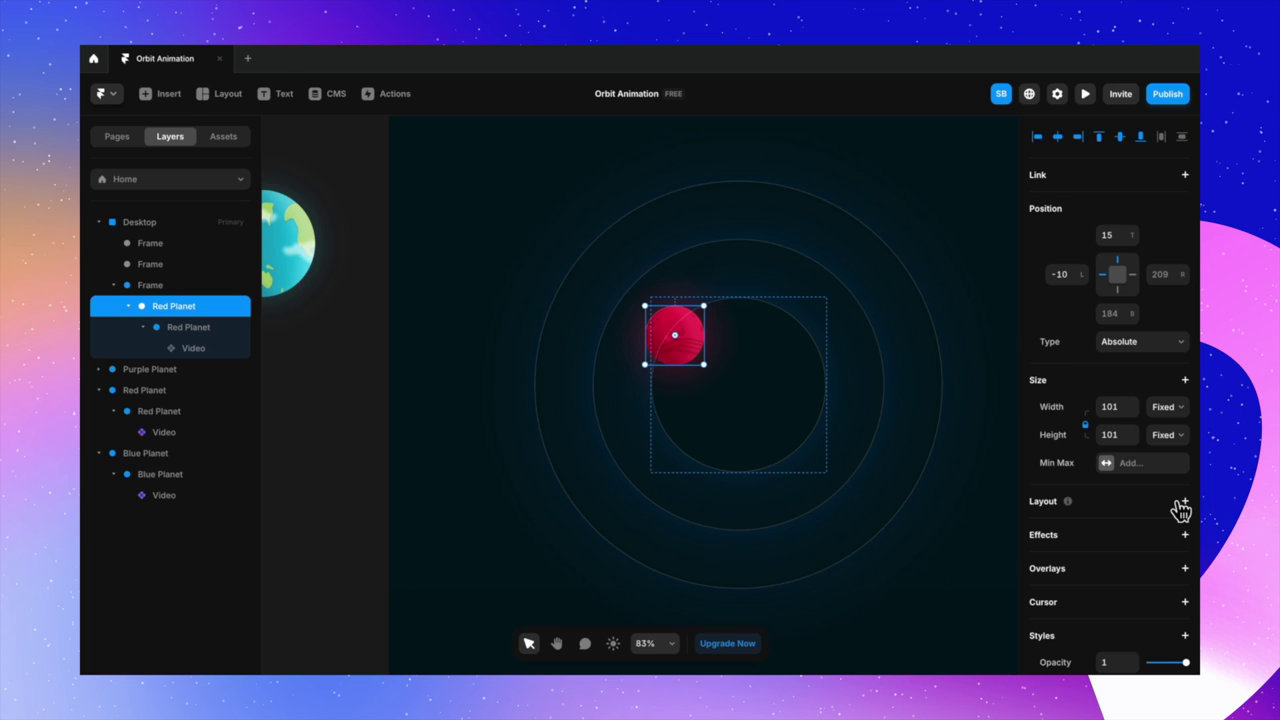
scroll(1132, 531, down, 3)
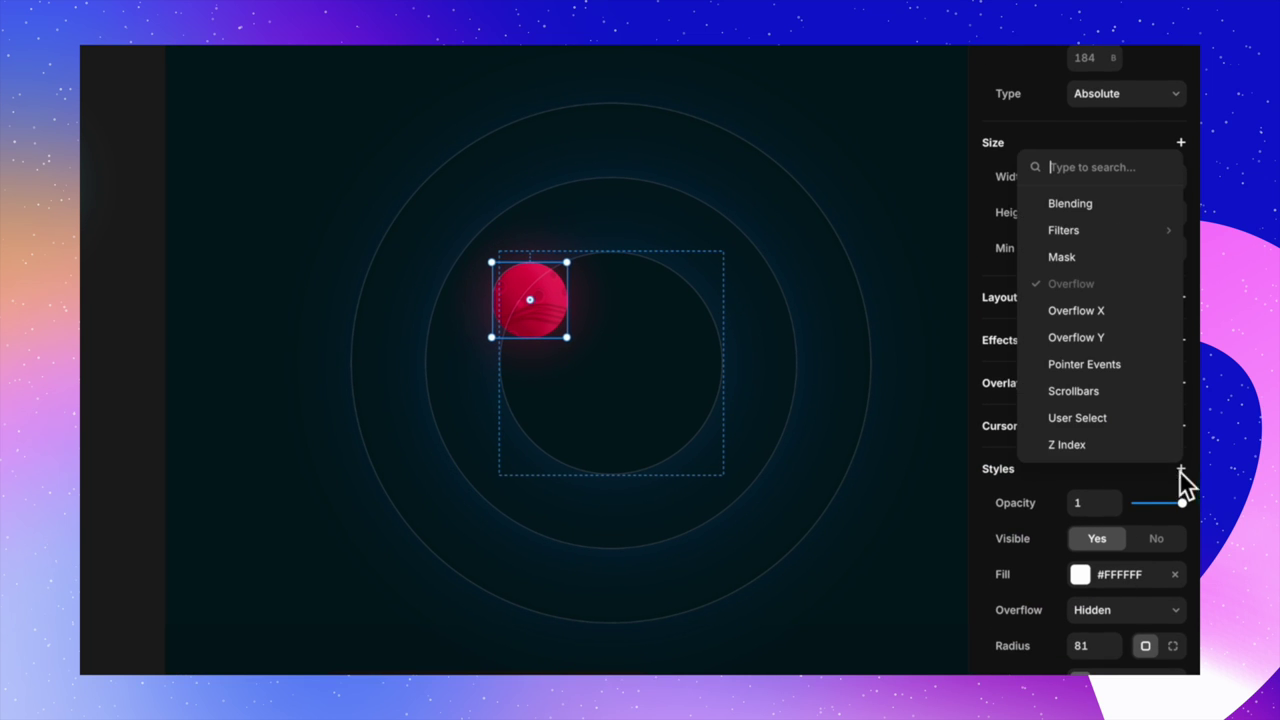
click(1118, 465)
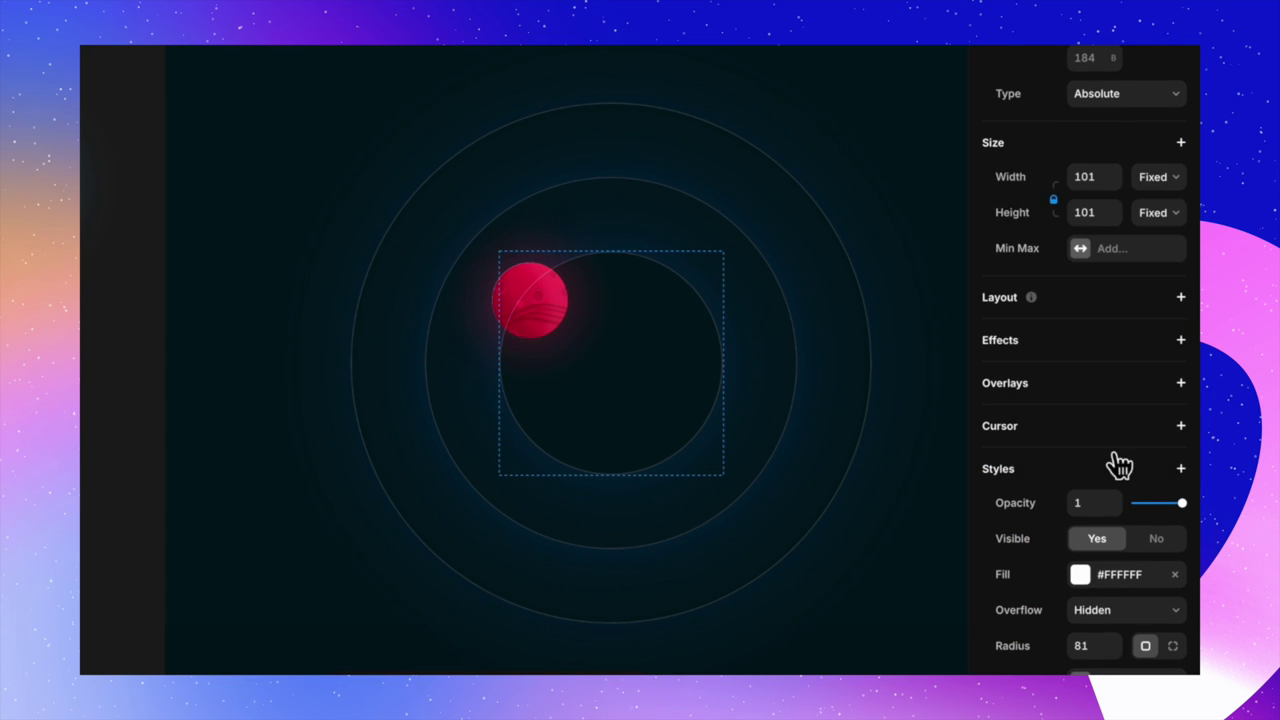
scroll(1118, 465, down, 3)
click(1091, 505)
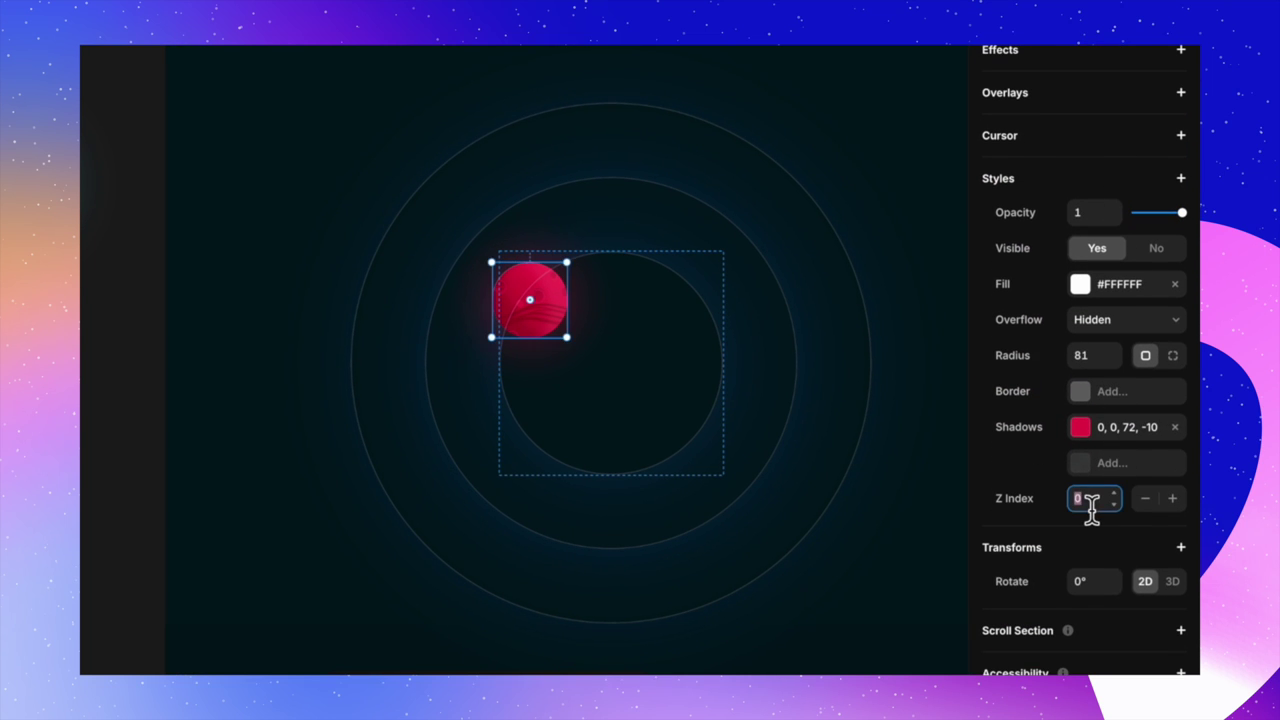
text(3)
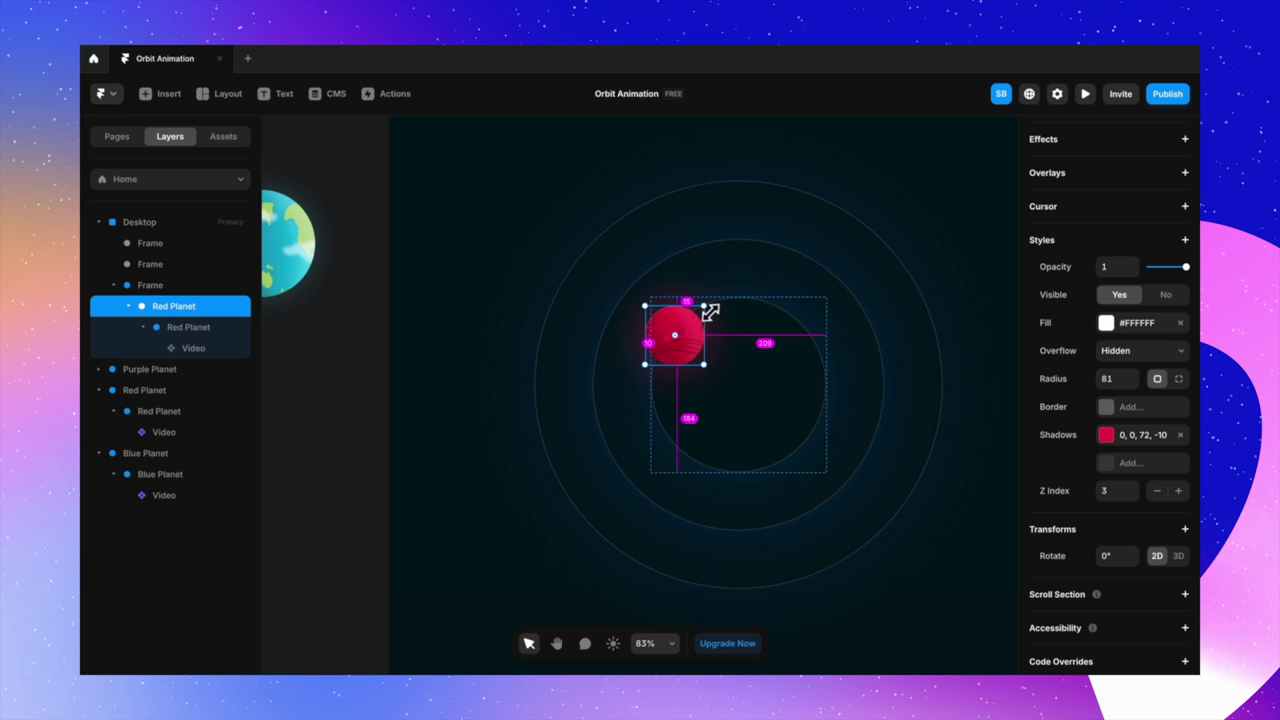
- Enlarge the nested red planet slightly and set its shadow spread to 0
drag(708, 306, 714, 314)
click(384, 432)
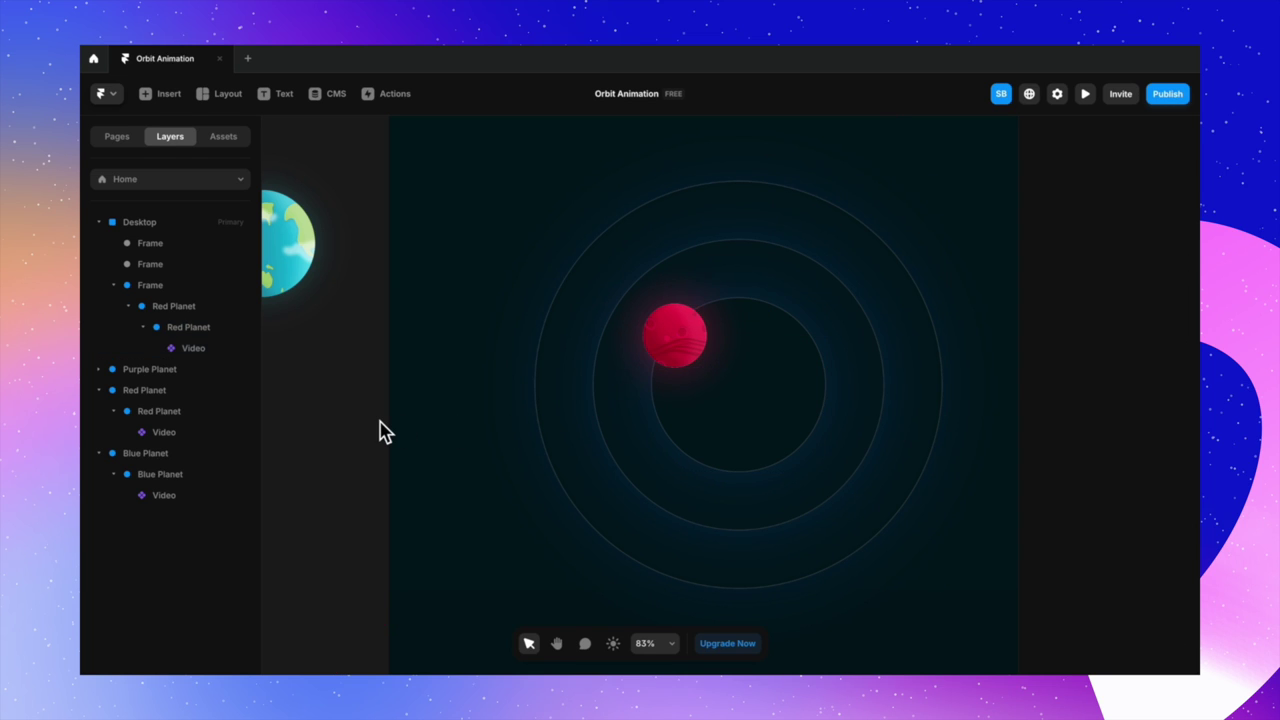
click(184, 308)
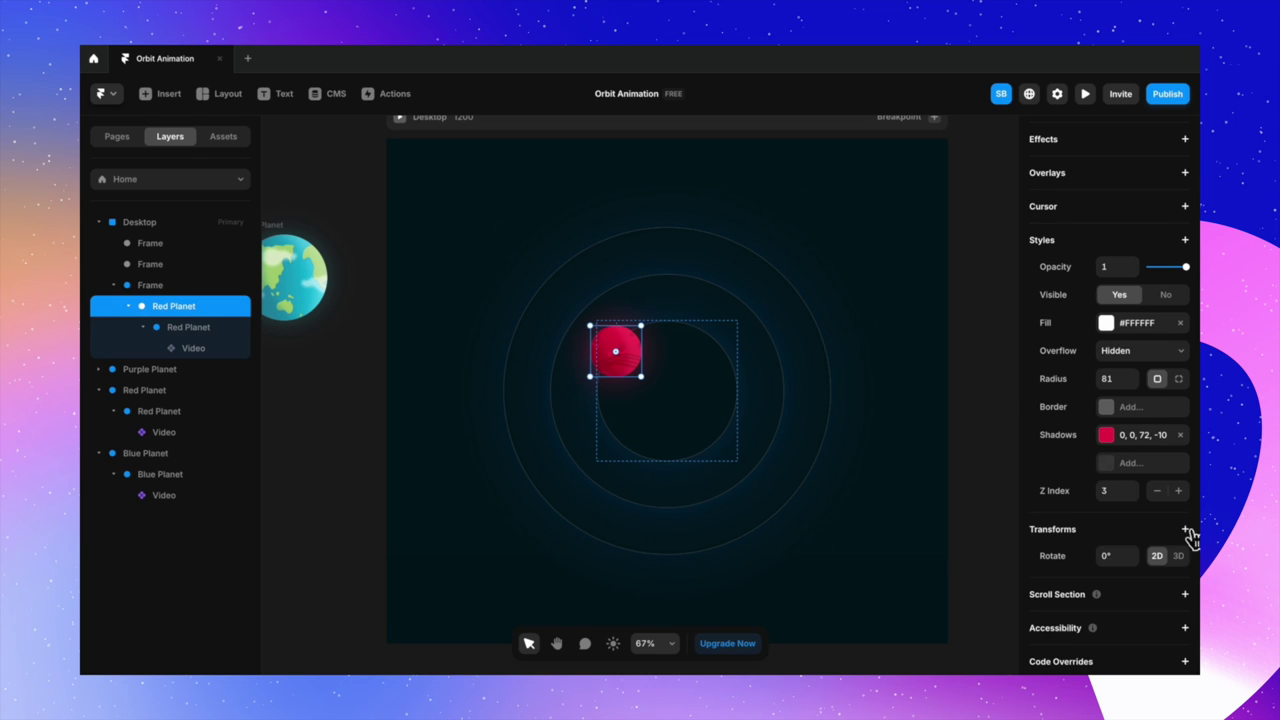
click(1140, 435)
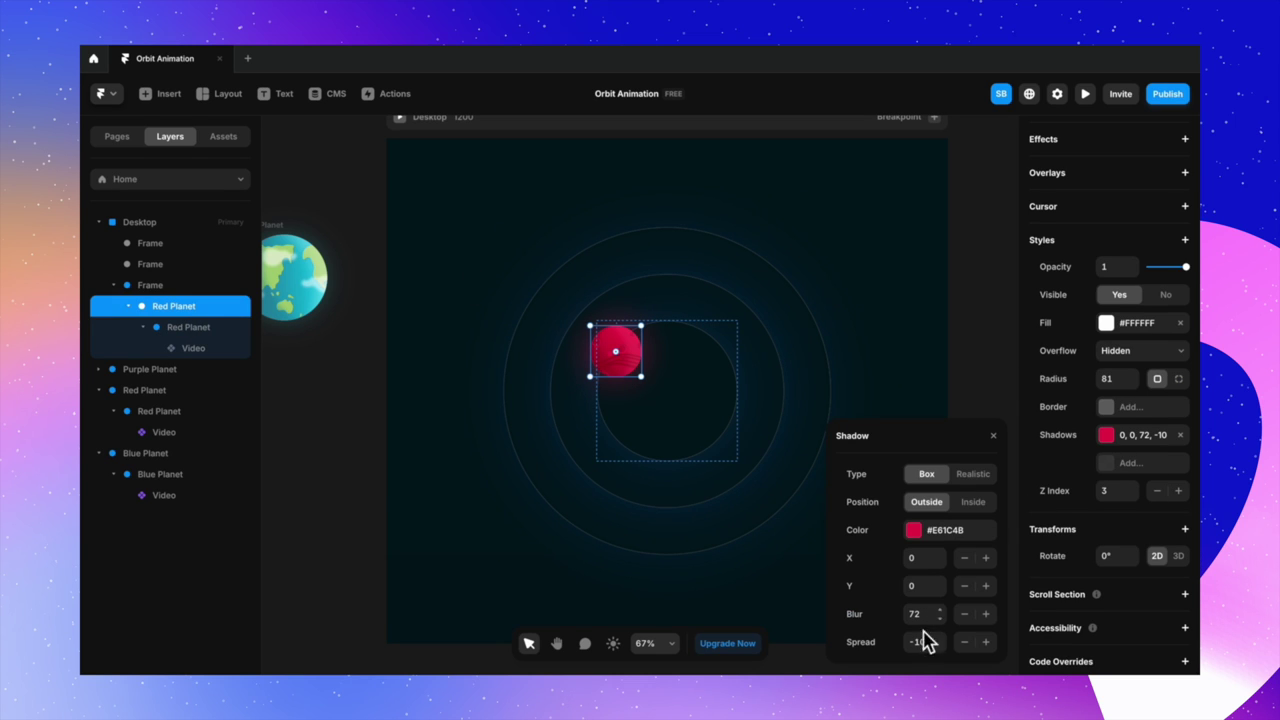
text(0)
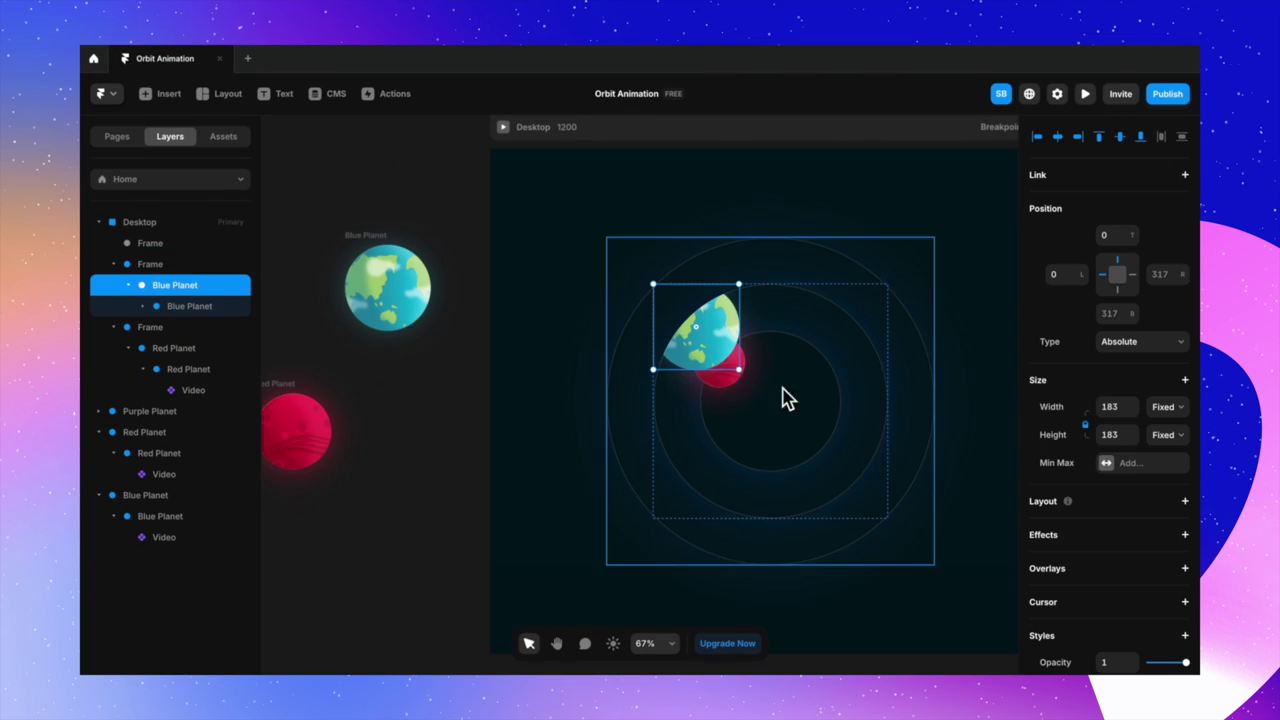
- Scale the blue planet in the middle ring to 133 px at left 25, bottom 3, and give it a Z index of 10
click(694, 403)
click(176, 290)
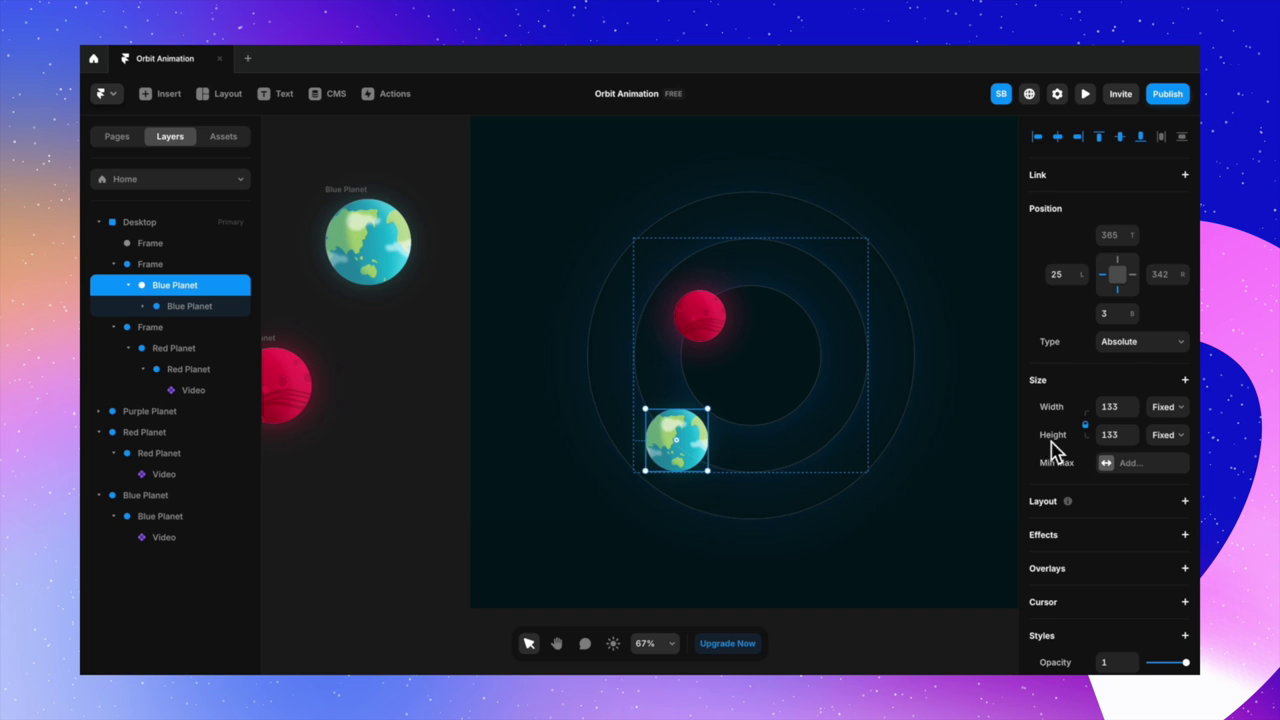
click(1111, 623)
scroll(697, 460, up, 3)
- Change the nested blue planet's shadow to a darker teal with a spread of -14
click(306, 300)
click(200, 287)
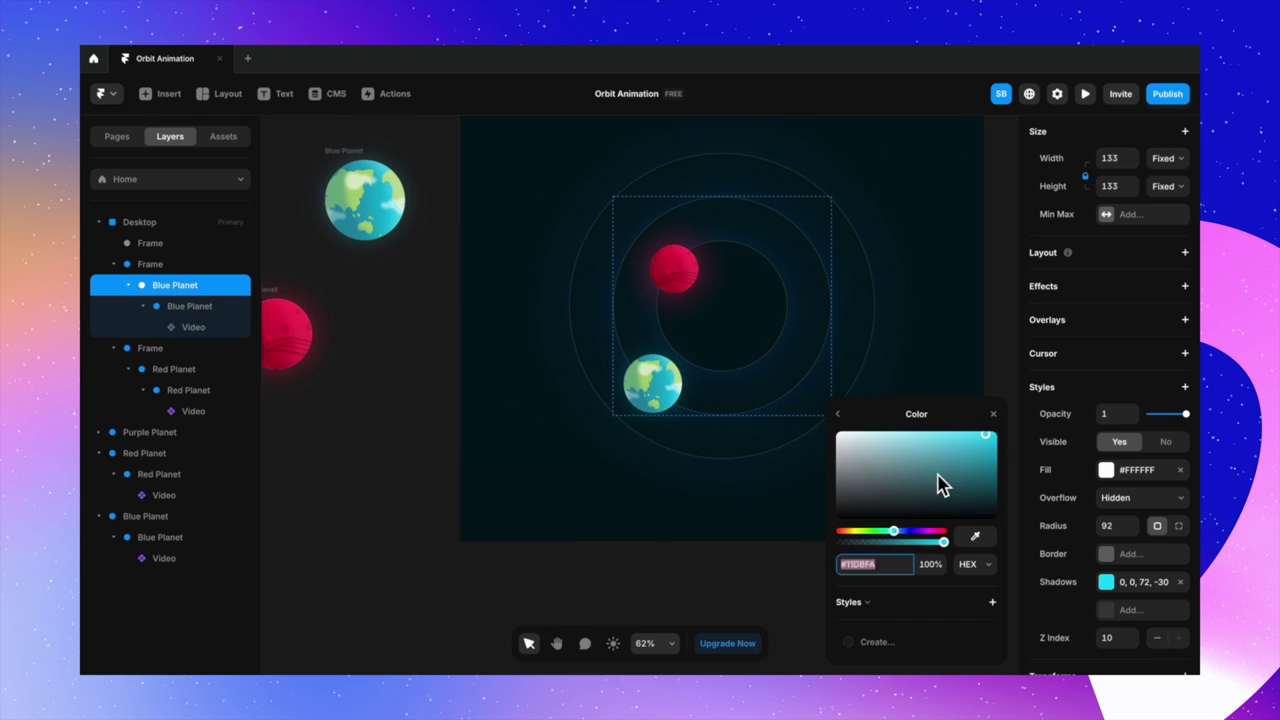
drag(900, 533, 943, 533)
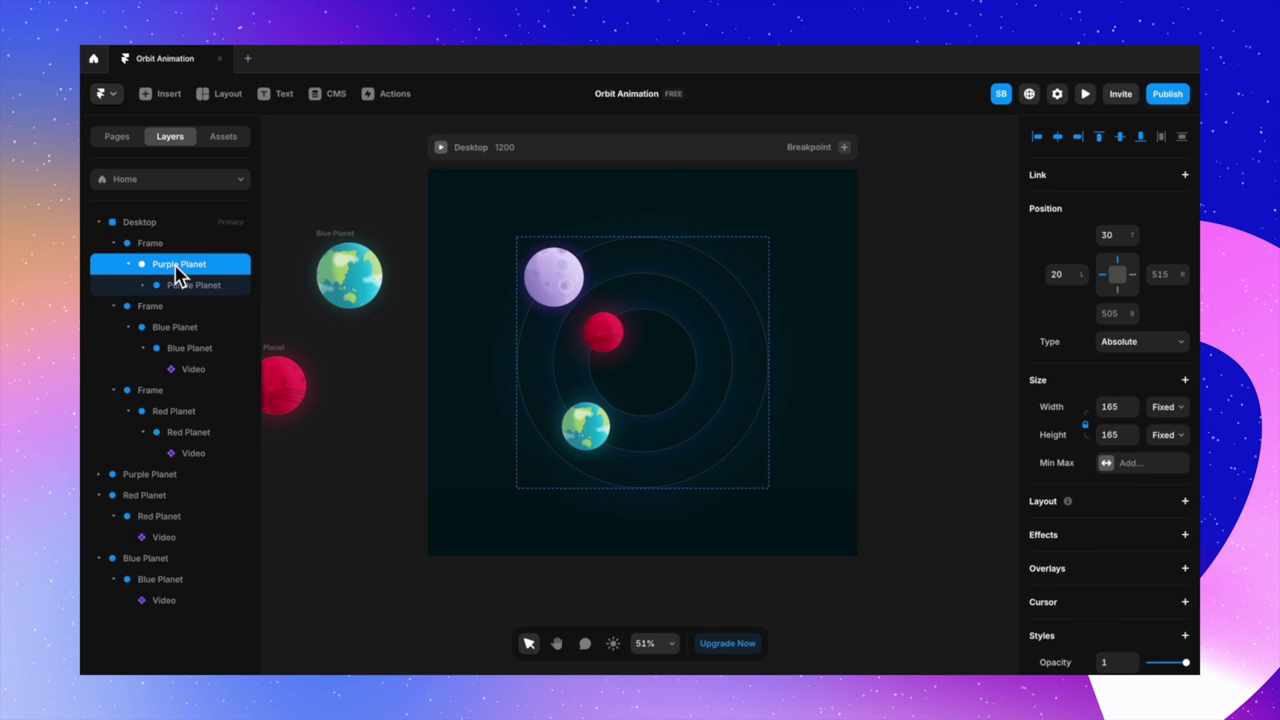
- Scale the purple planet in the outermost ring to 145 px and give it a Z index of 3
drag(584, 248, 580, 251)
click(1108, 407)
text(145)
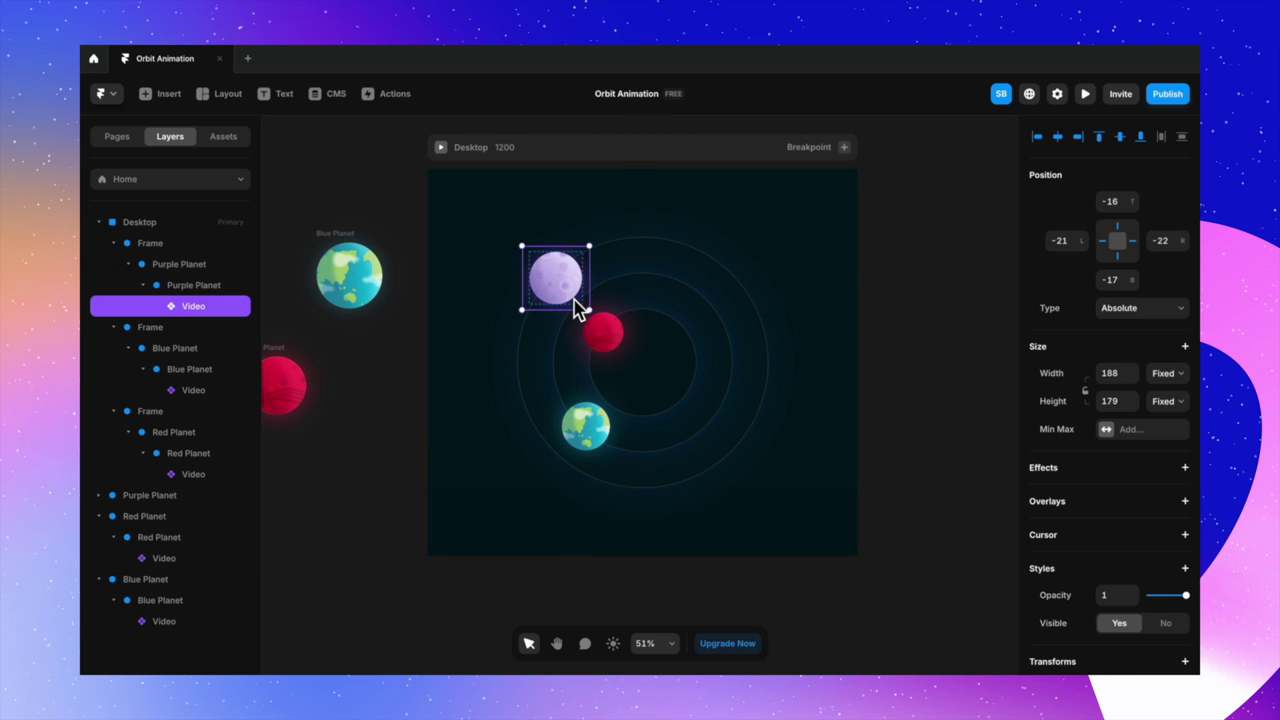
click(197, 270)
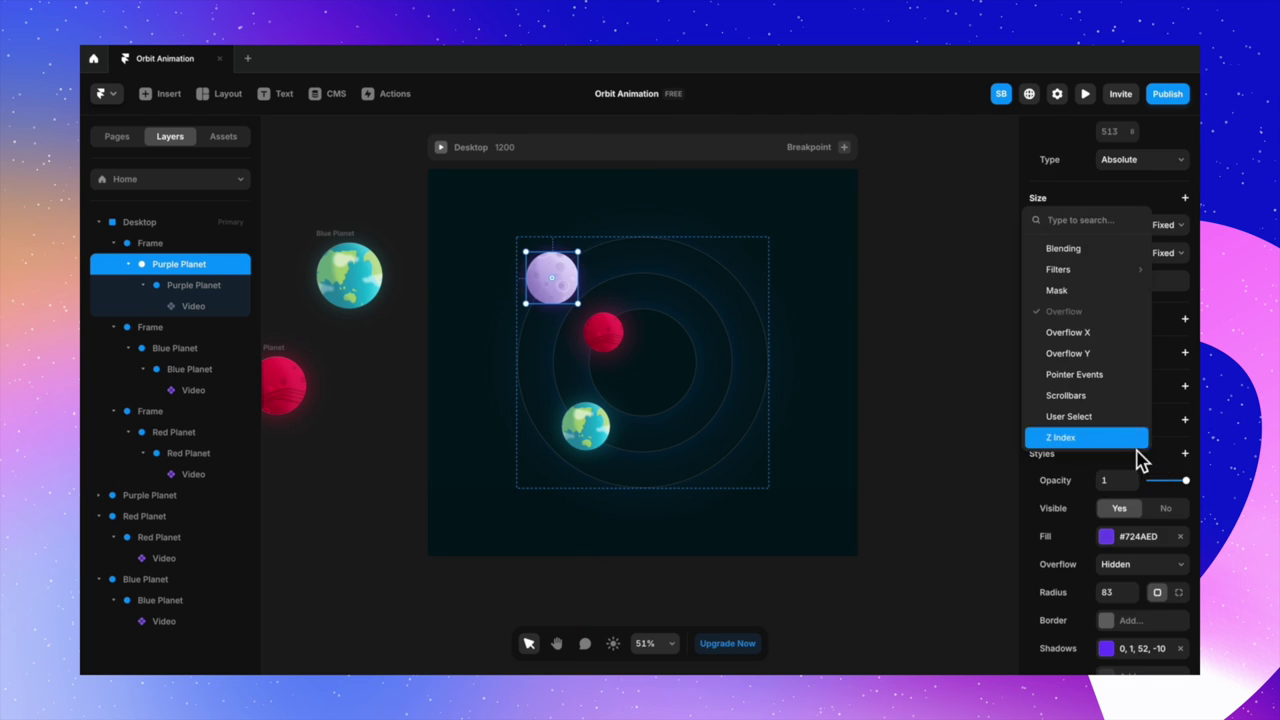
click(891, 446)
- Move the purple planet to the outermost ring's upper-right arc and the blue planet to the lowest point of the middle ring
click(196, 350)
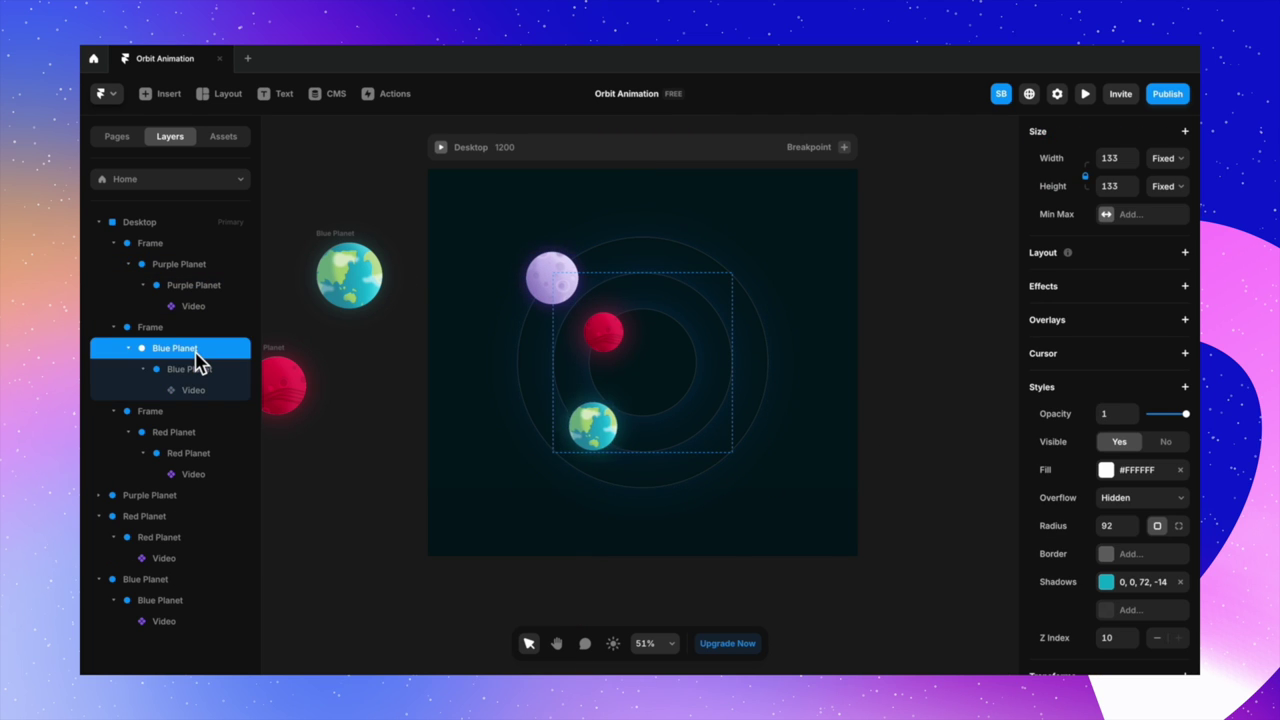
click(191, 266)
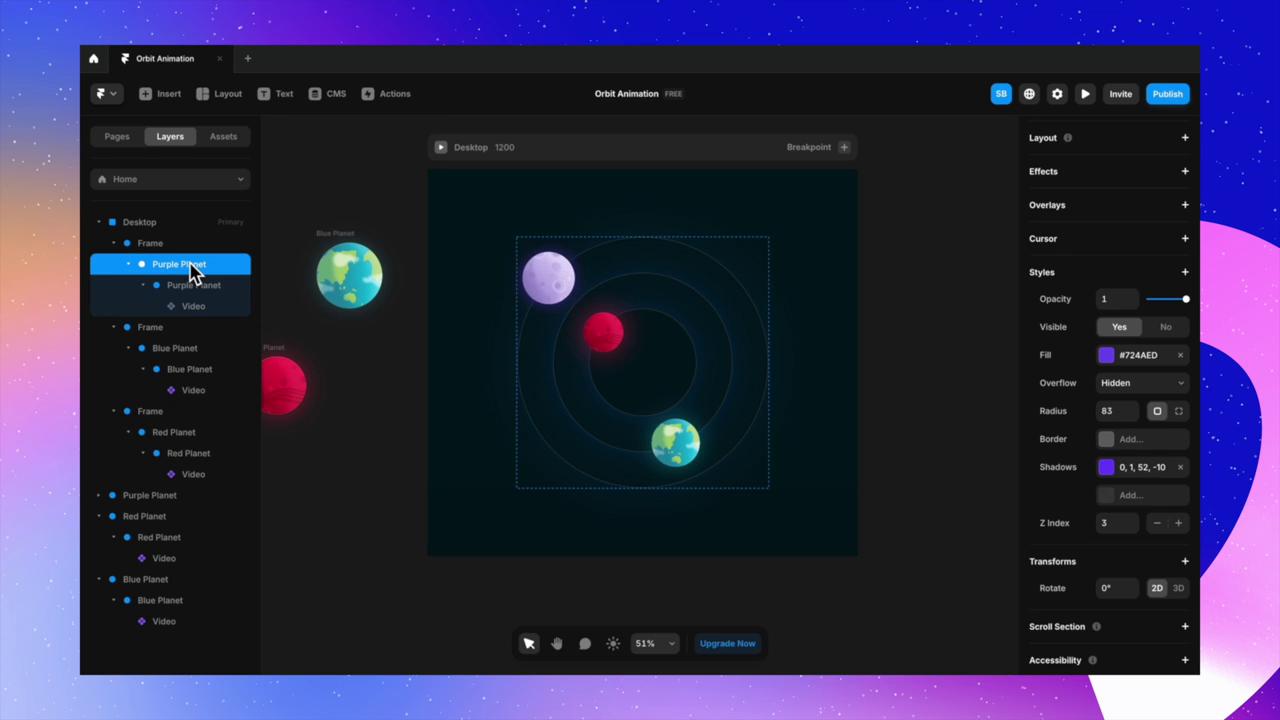
click(196, 355)
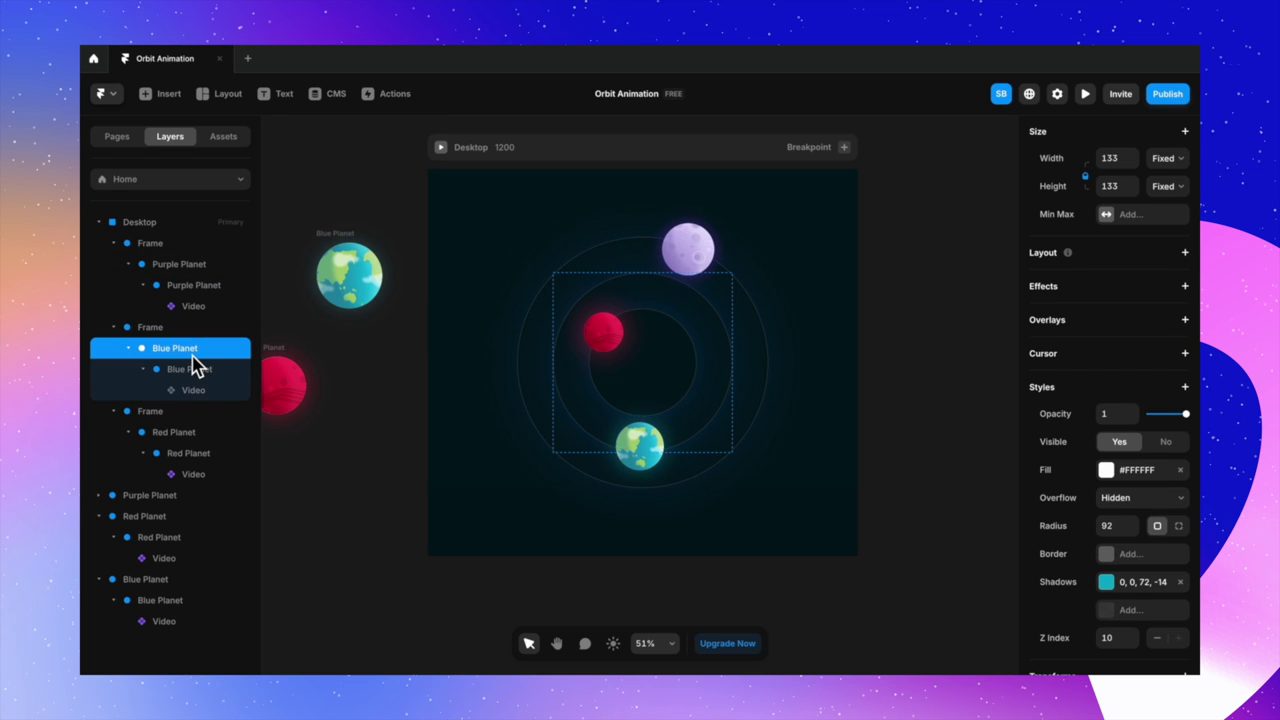
click(950, 338)
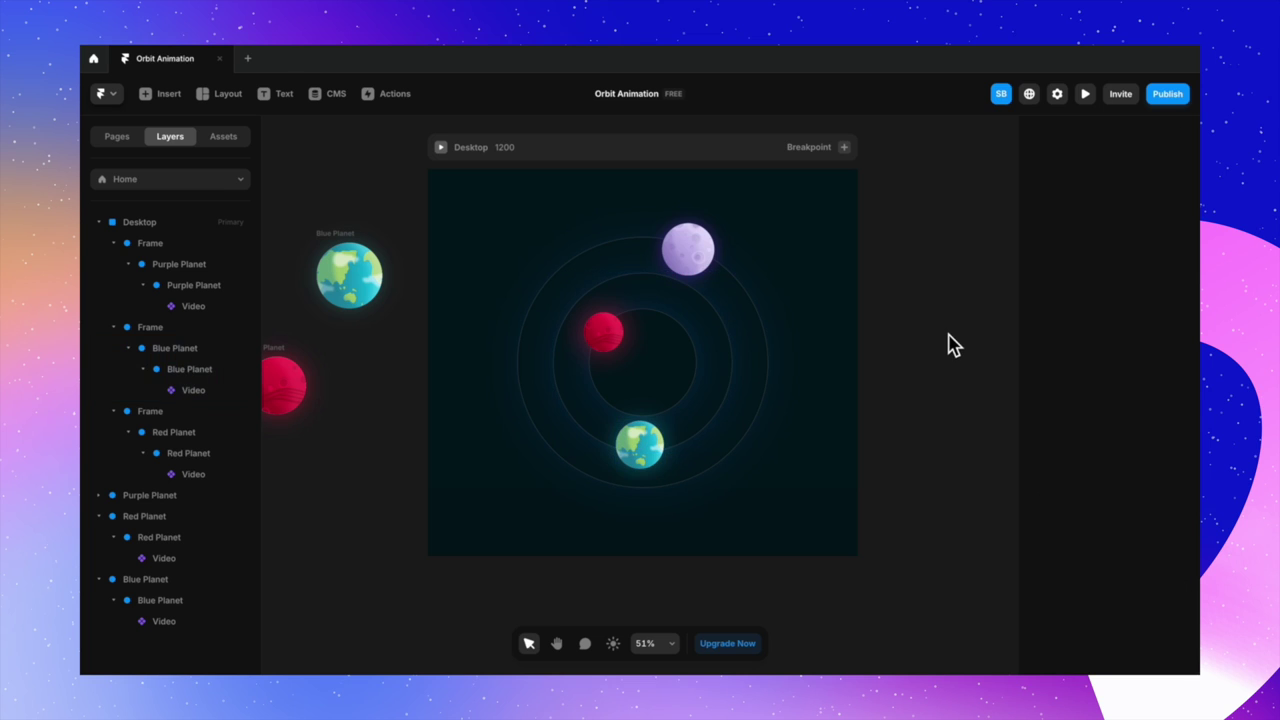
- Preview the Desktop page to check the planets on their rings, and return to the canvas
click(454, 158)
scroll(951, 437, down, 2)
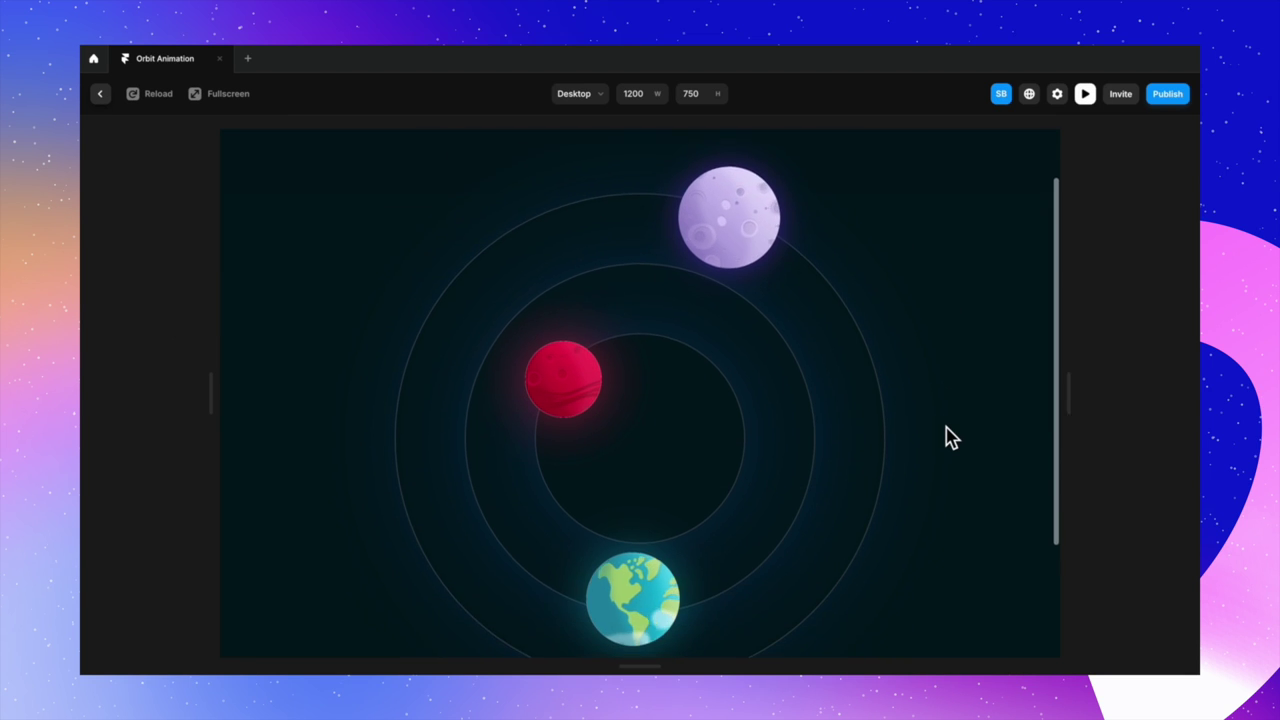
scroll(951, 437, down, 1)
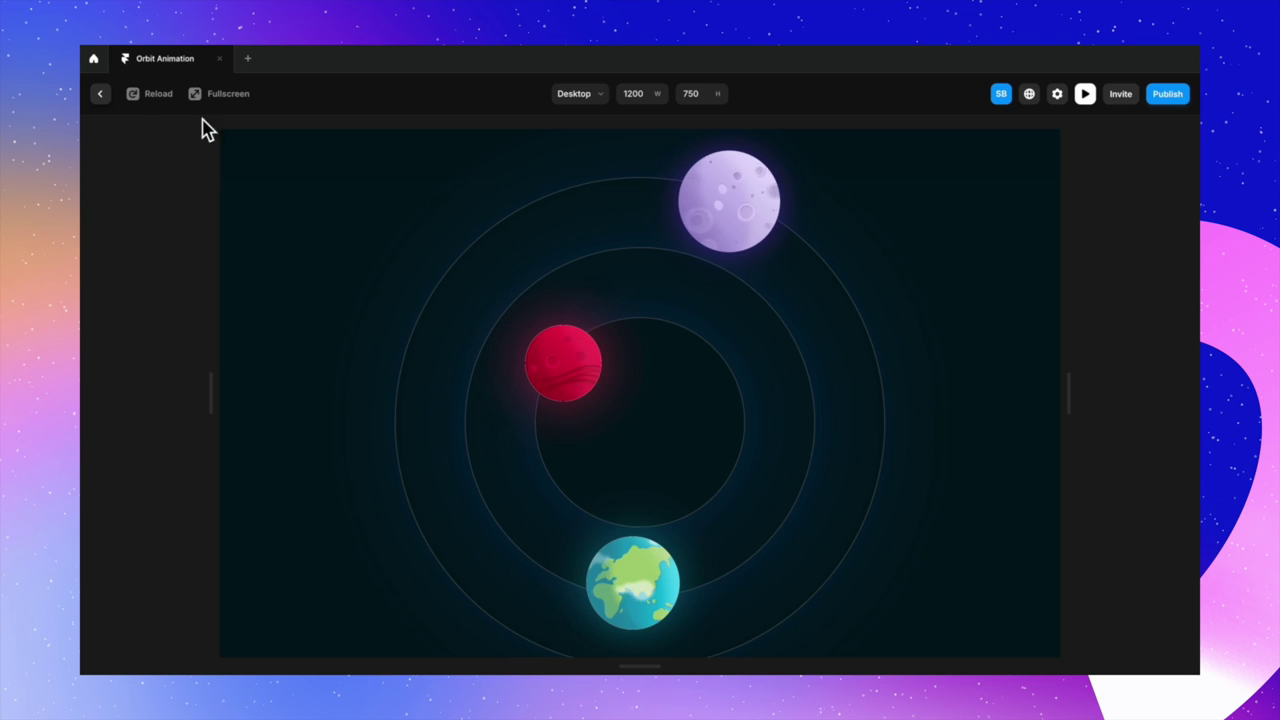
click(102, 95)
click(908, 373)
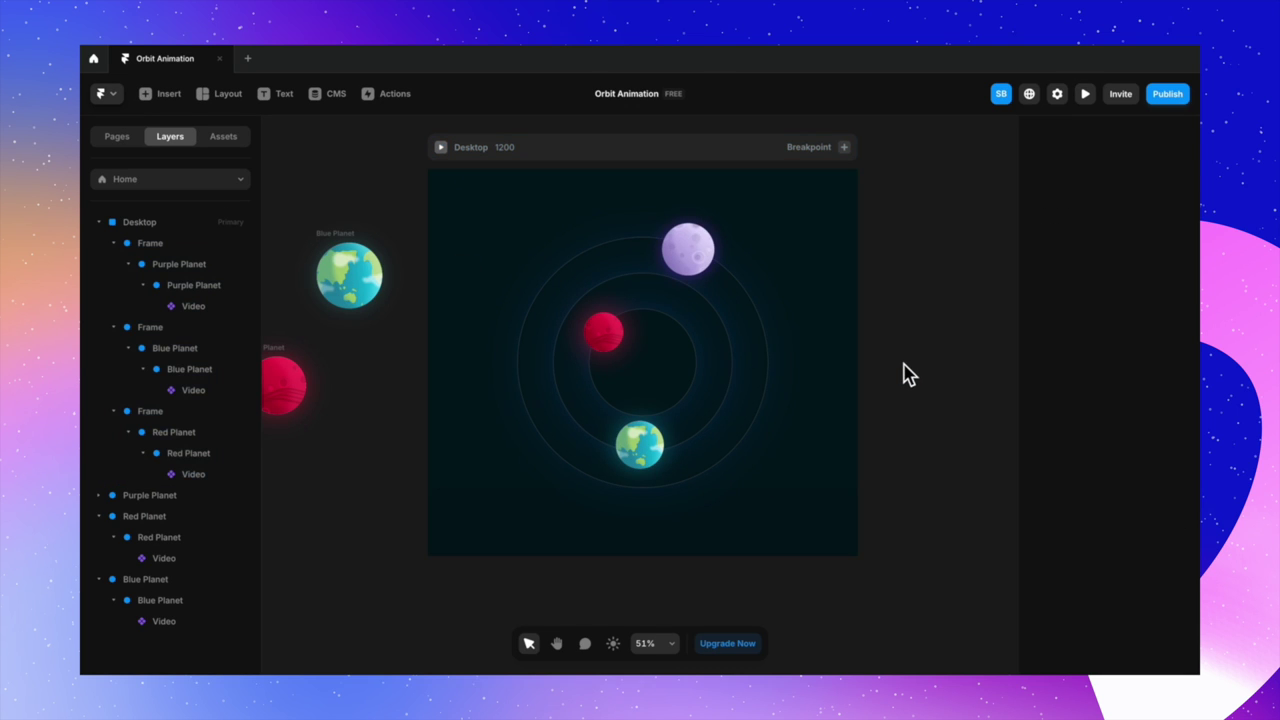
- Try rotating the outermost ring frame by 26° with its purple planet, and undo the rotation
click(710, 265)
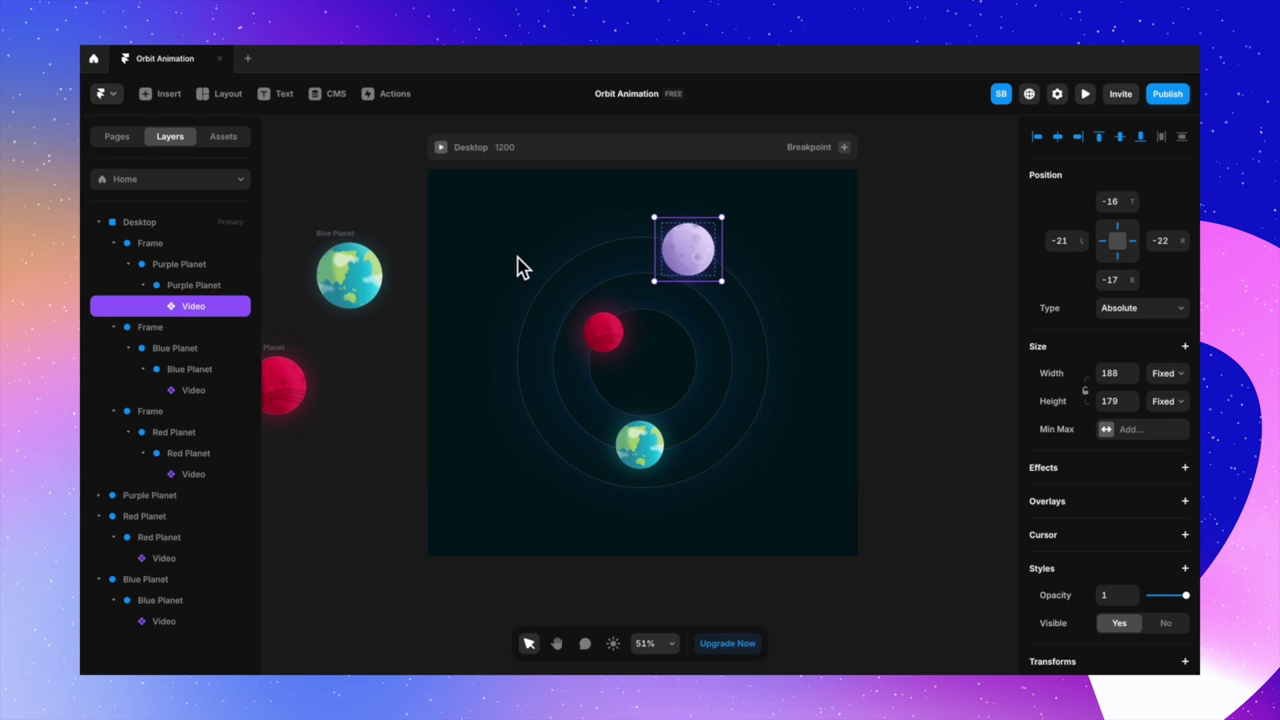
click(160, 243)
click(116, 245)
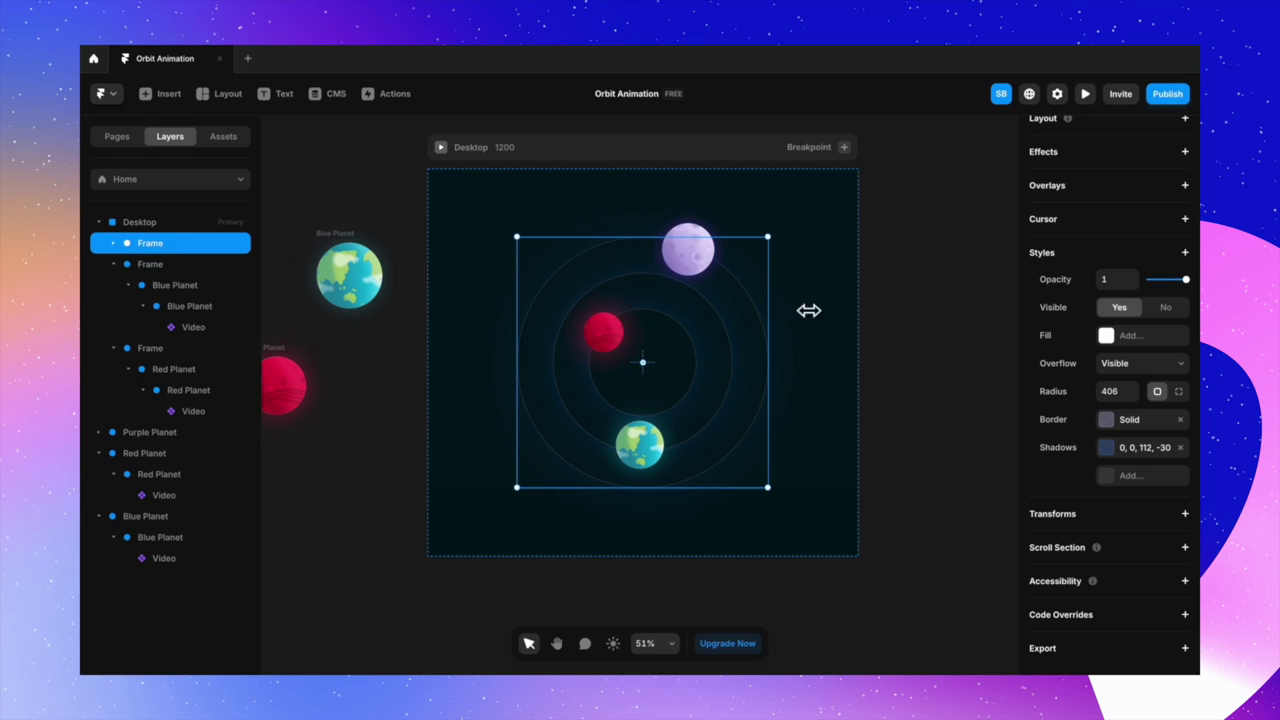
drag(784, 237, 826, 305)
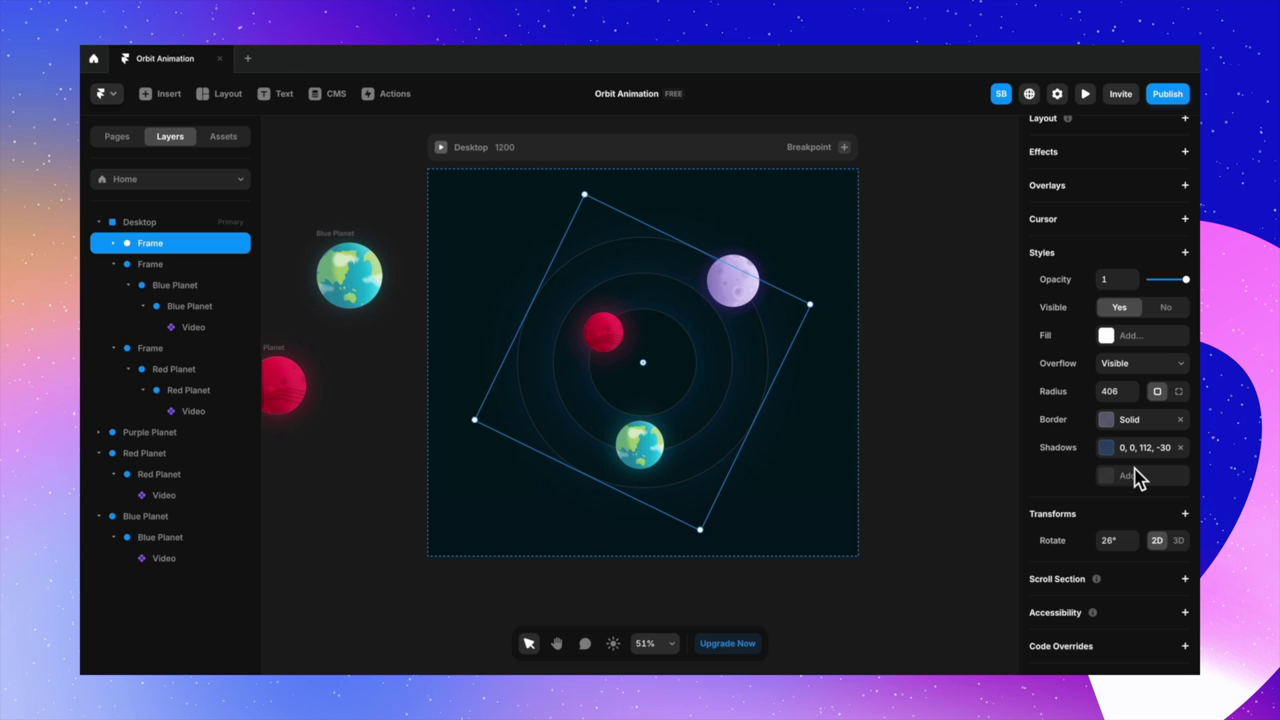
key(ctrl+z)
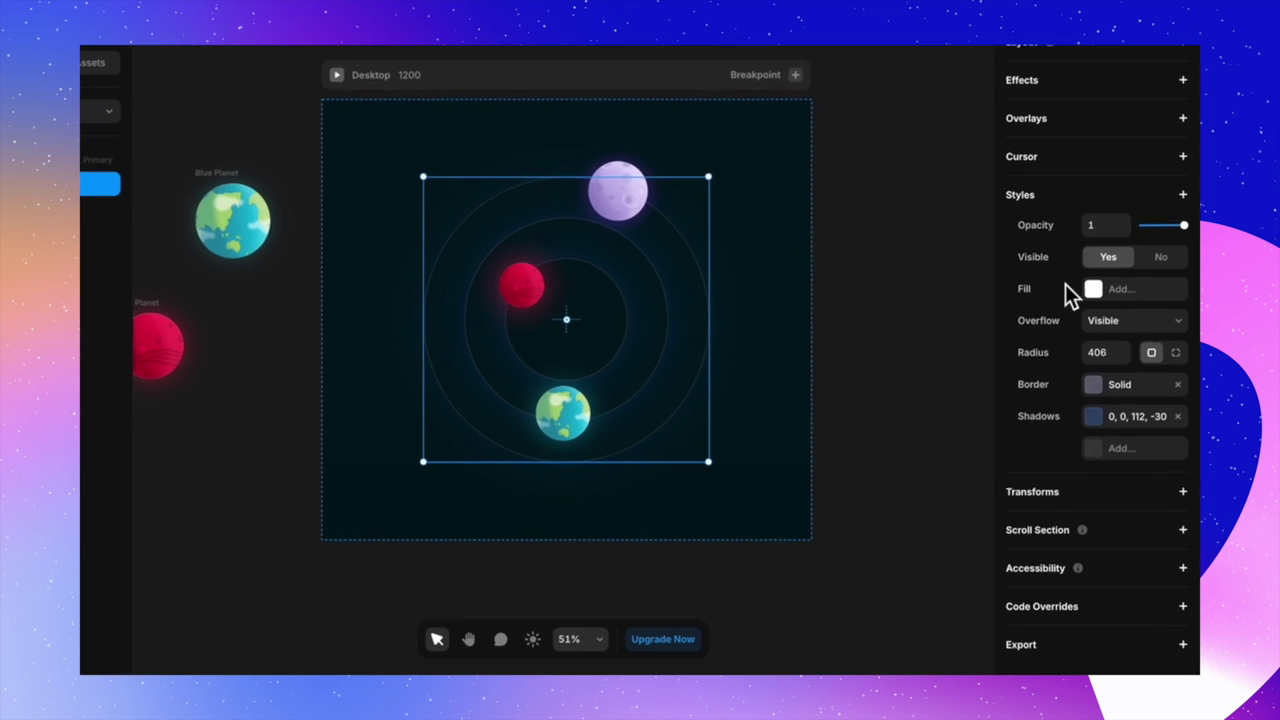
- Add a Loop effect to the outermost ring frame with a 360° rotation and a linear transition time of 20 s
scroll(1115, 200, up, 2)
click(1120, 165)
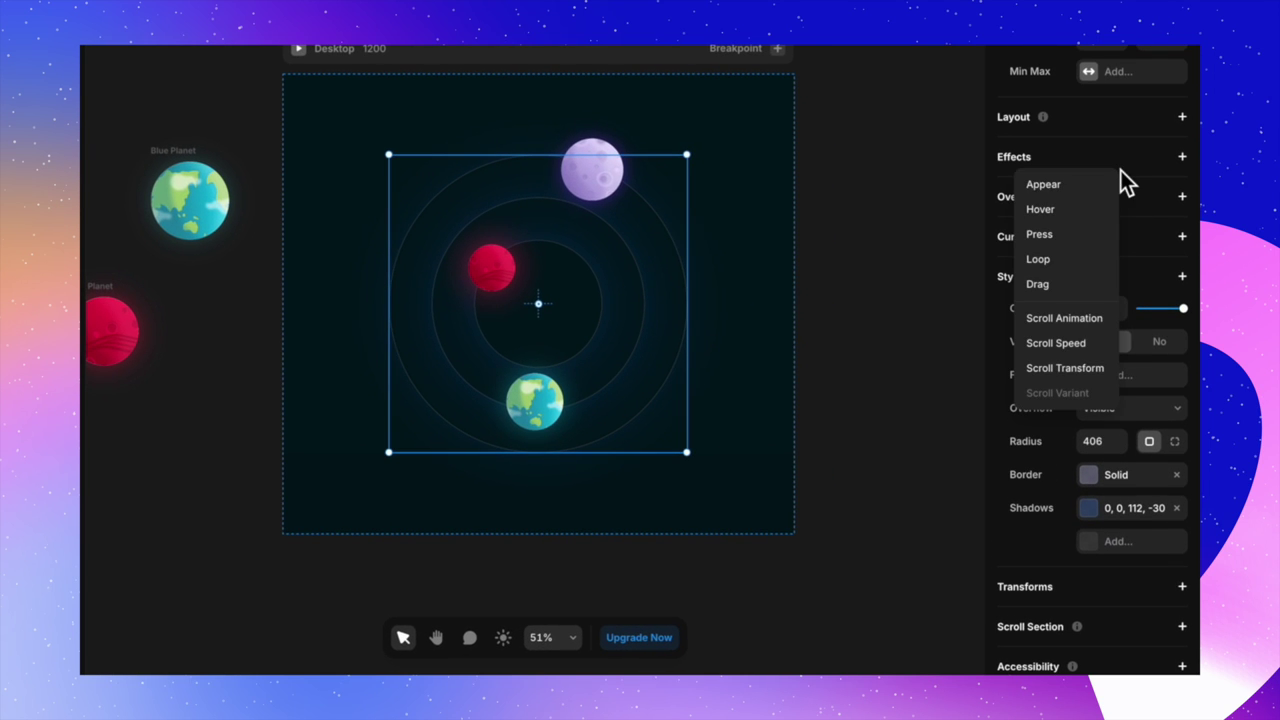
click(1038, 259)
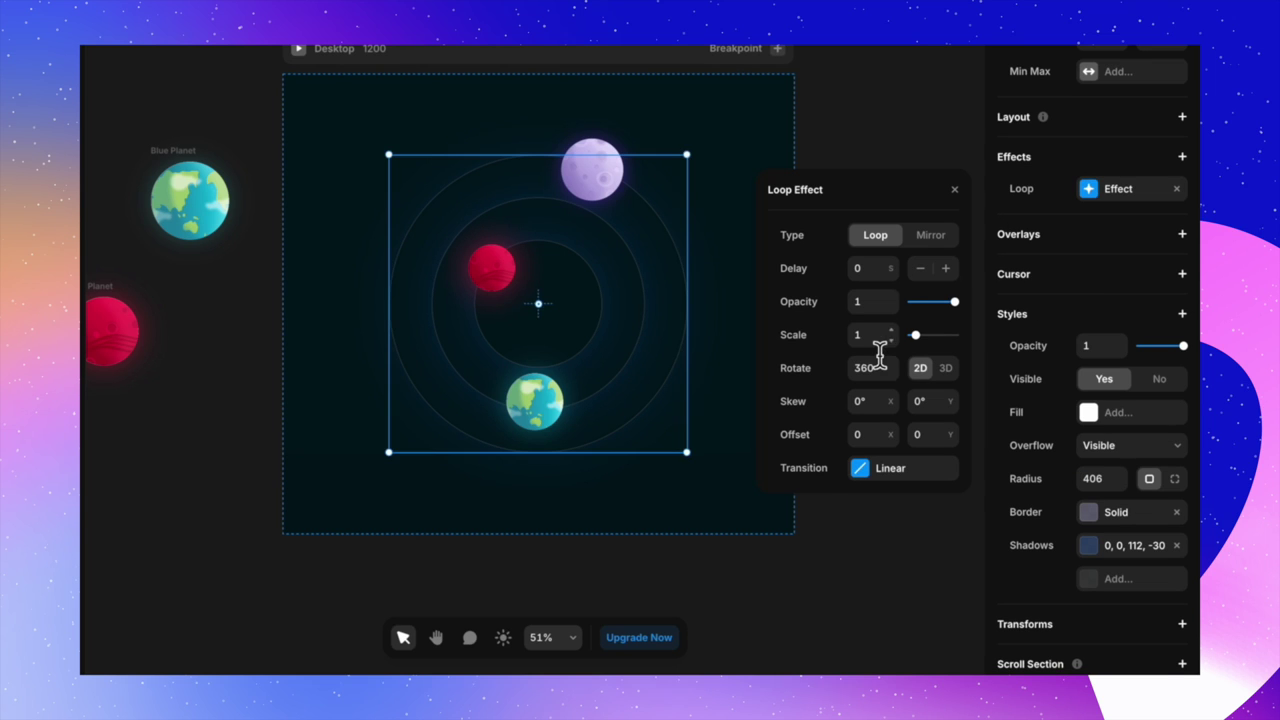
click(881, 470)
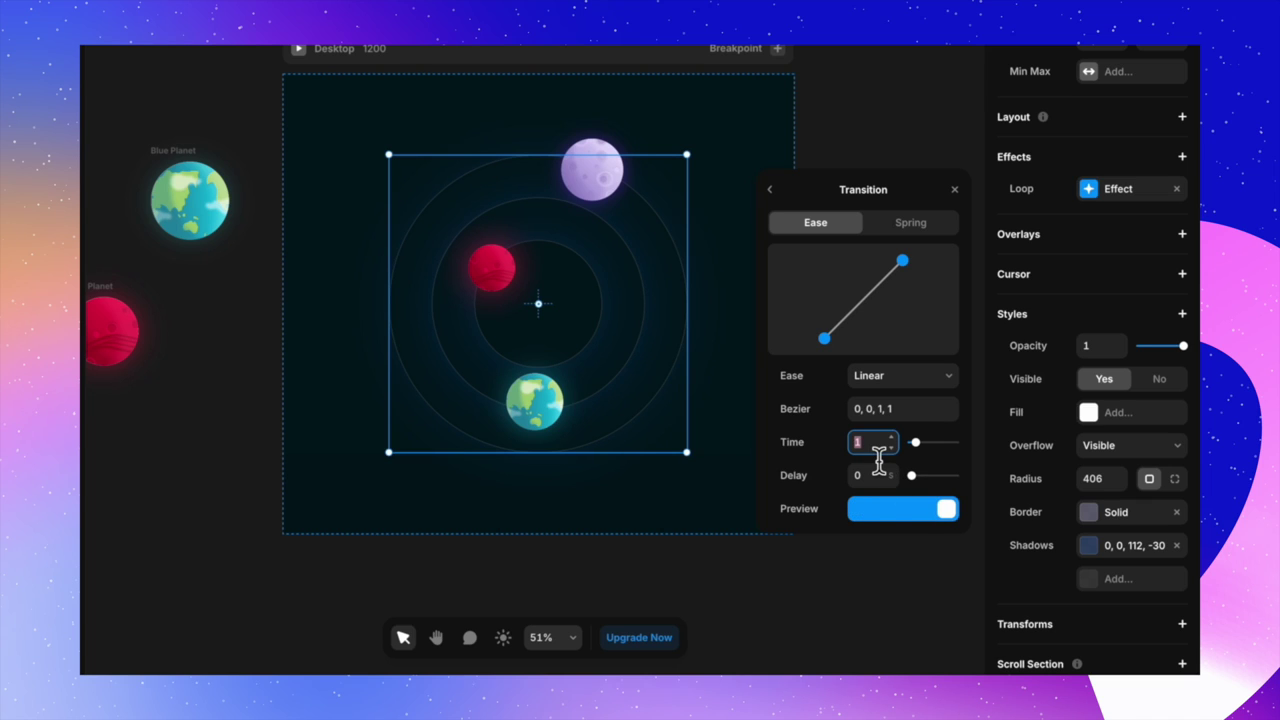
text(20)
key(Return)
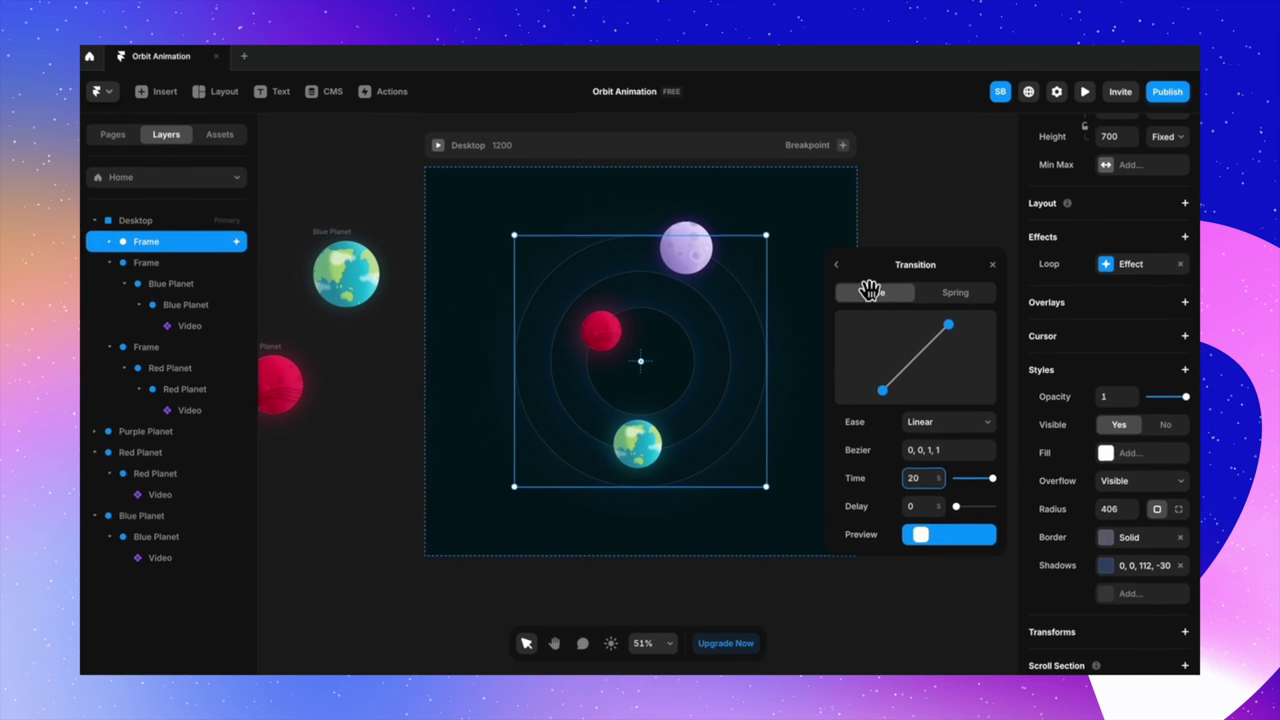
click(838, 266)
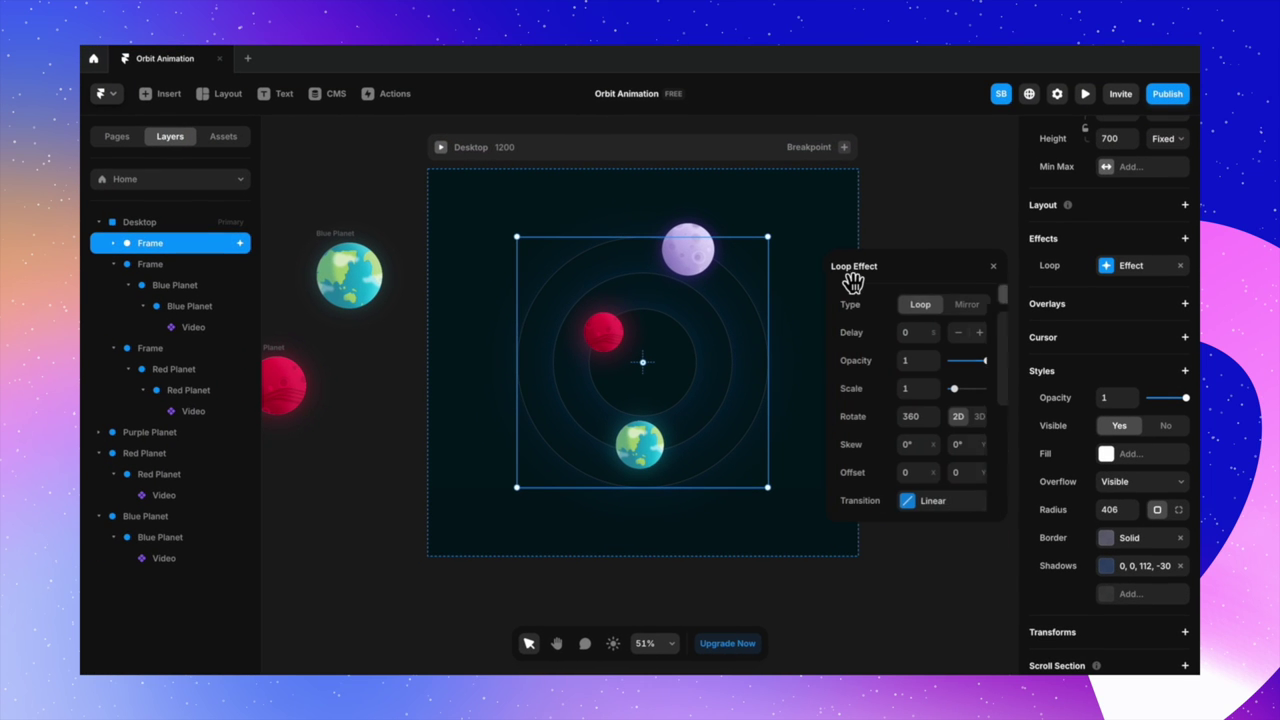
click(994, 267)
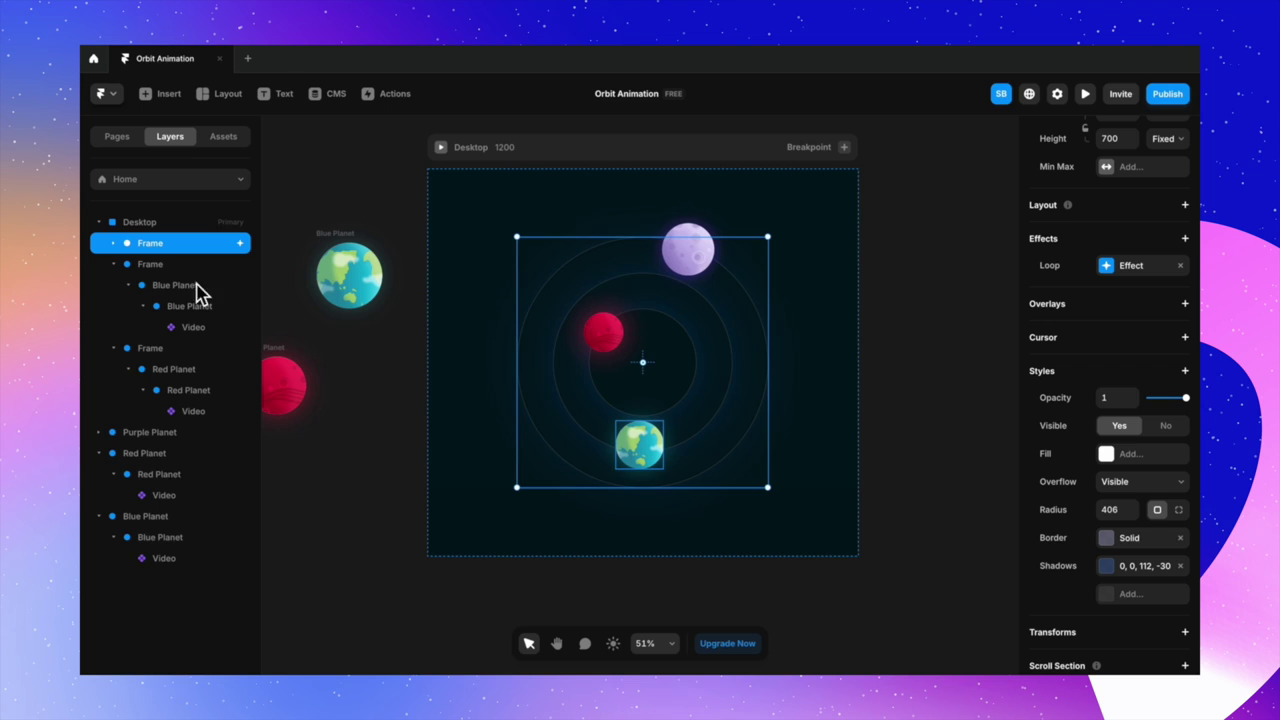
- Add a 360° Loop effect to the middle ring frame with a linear transition time of 18 s
click(118, 266)
click(158, 270)
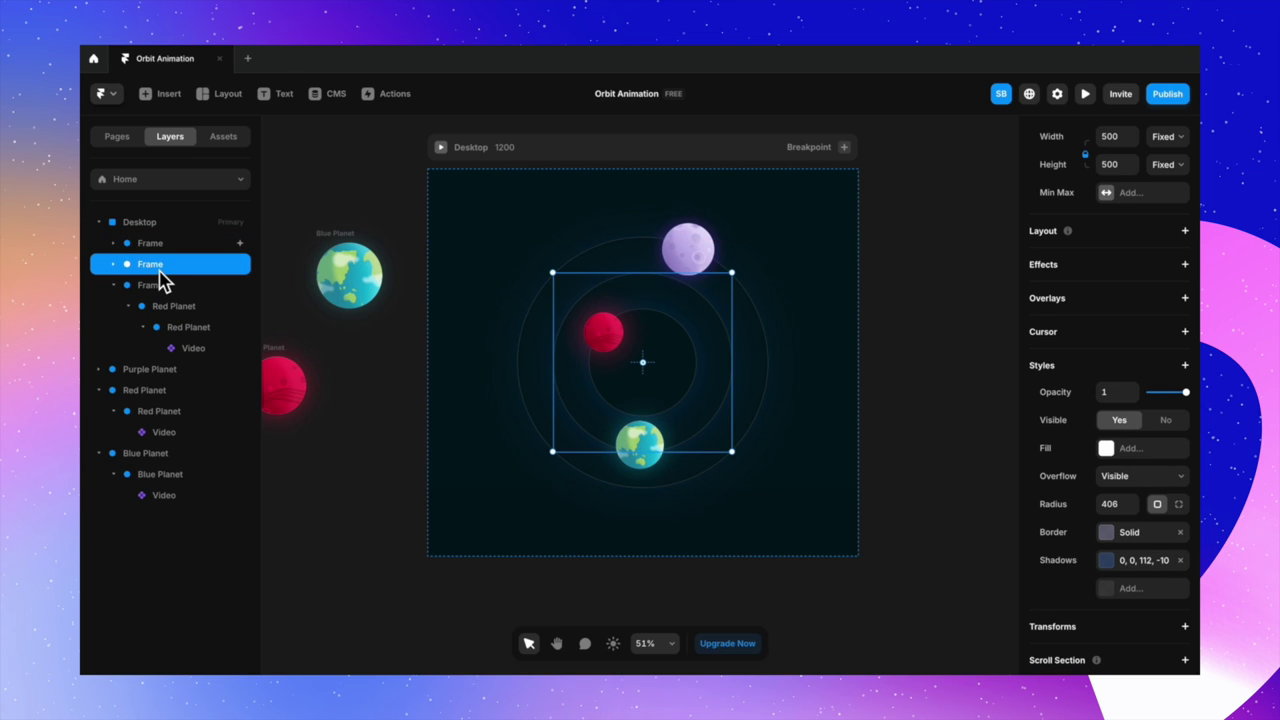
click(1185, 265)
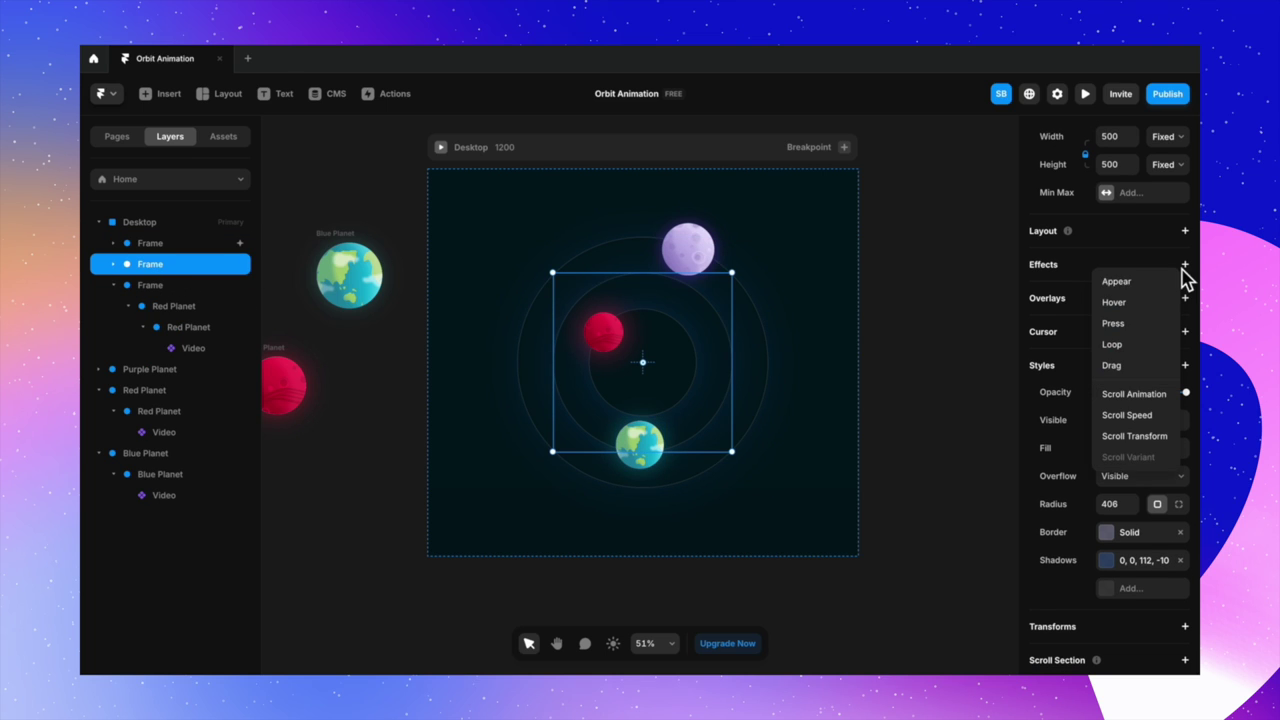
click(1153, 350)
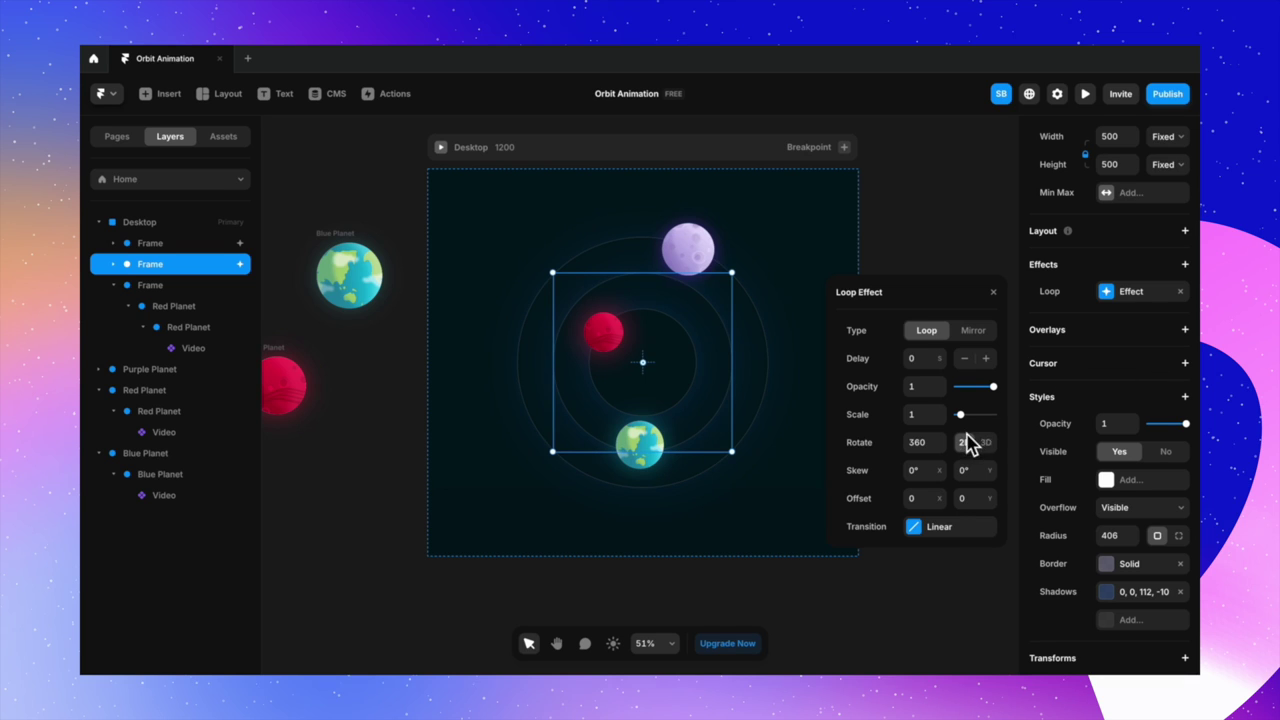
click(950, 531)
click(926, 508)
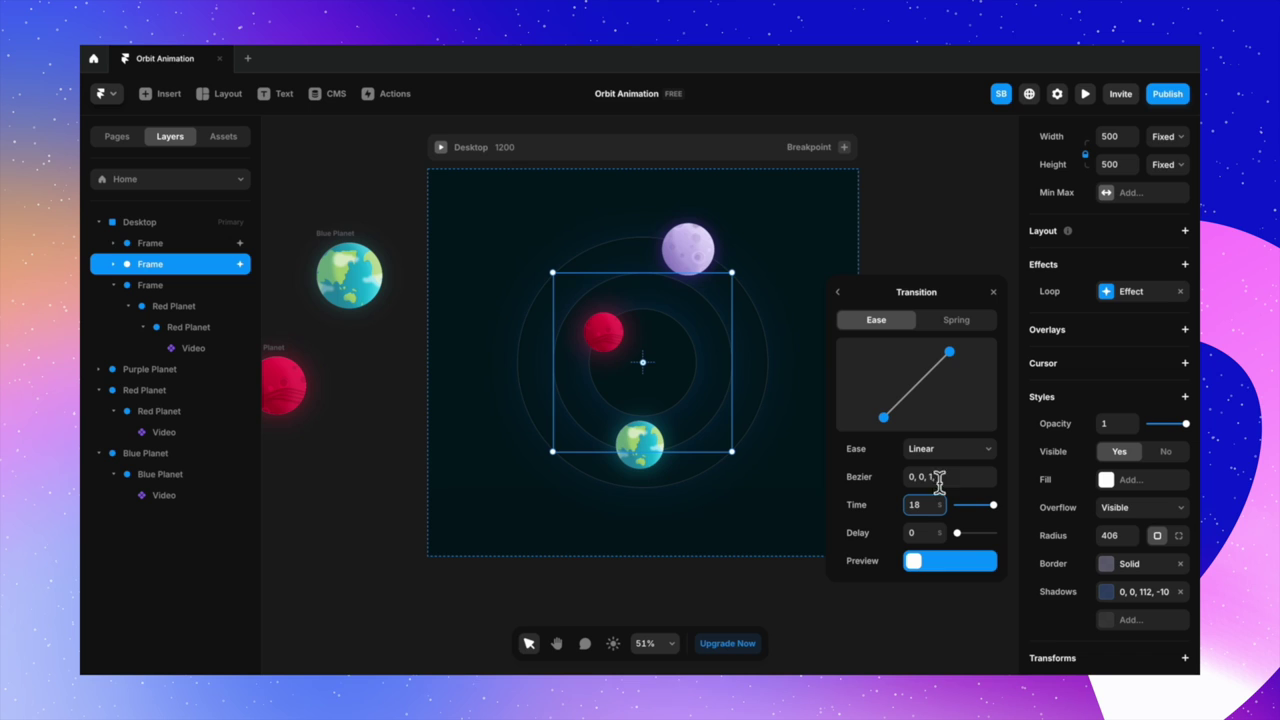
click(993, 292)
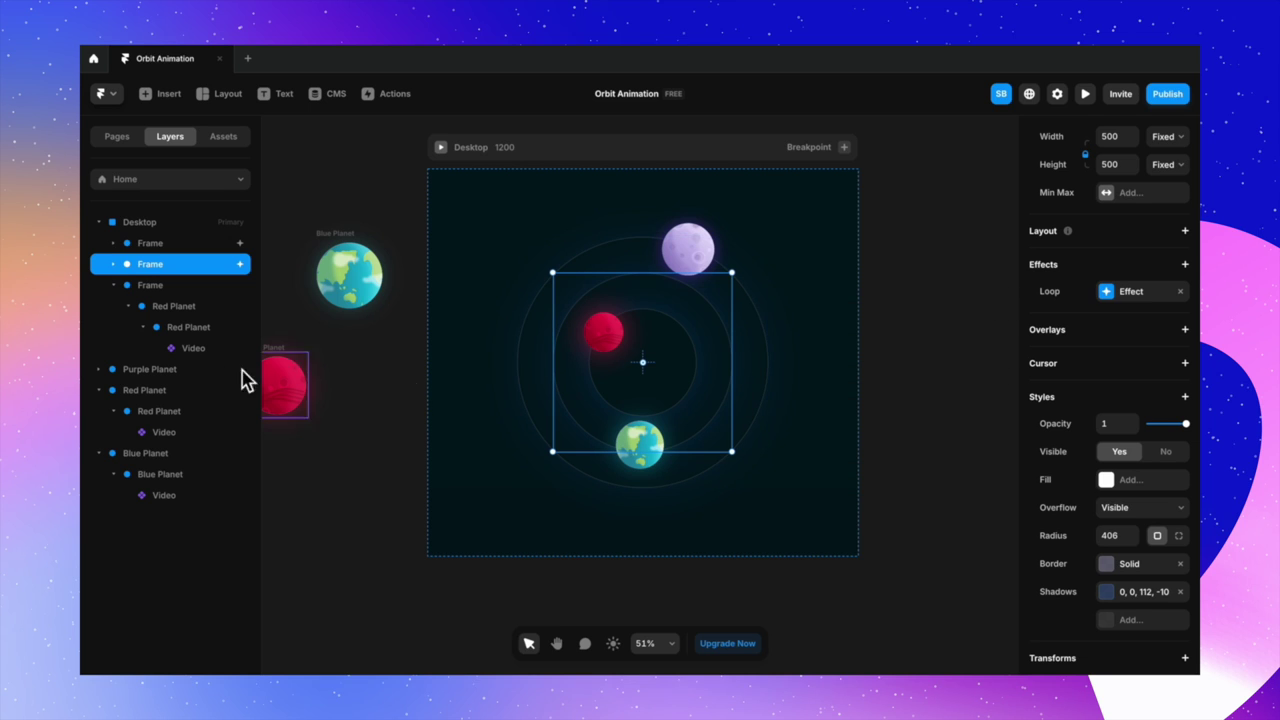
- Add a 360° Loop effect to the innermost ring frame with a linear transition time of 15 s
click(114, 286)
click(155, 287)
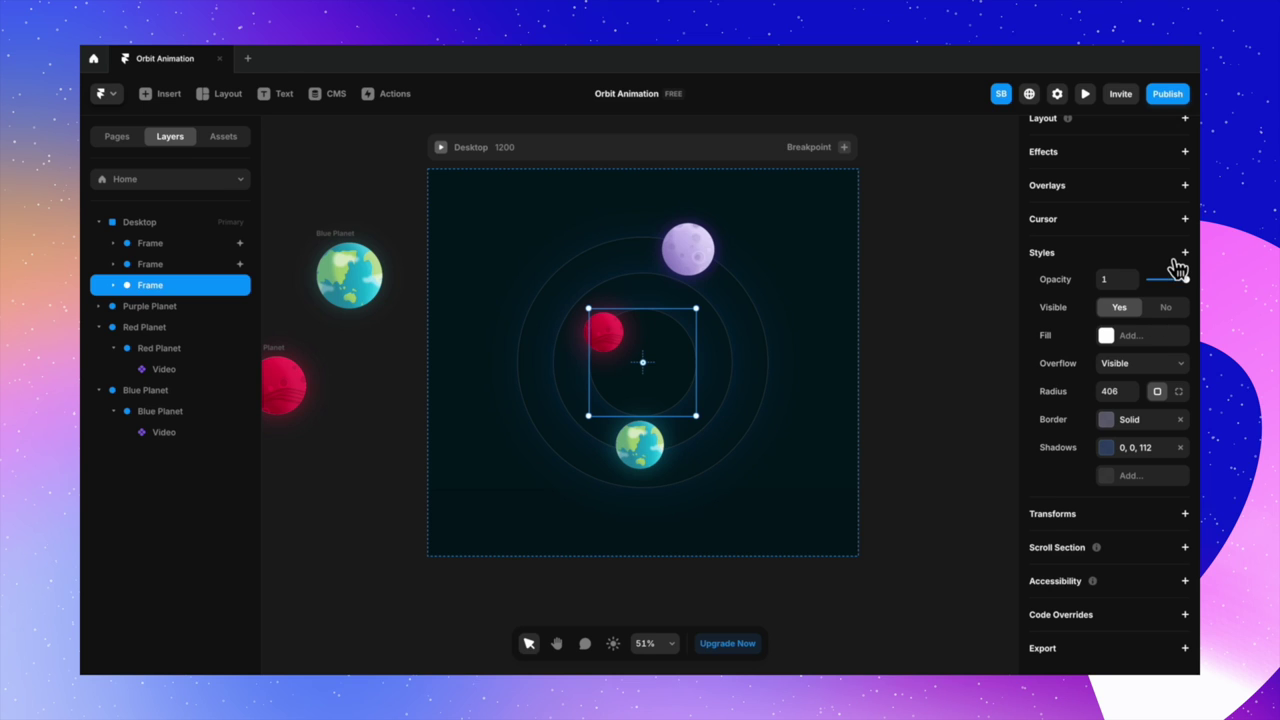
click(1184, 152)
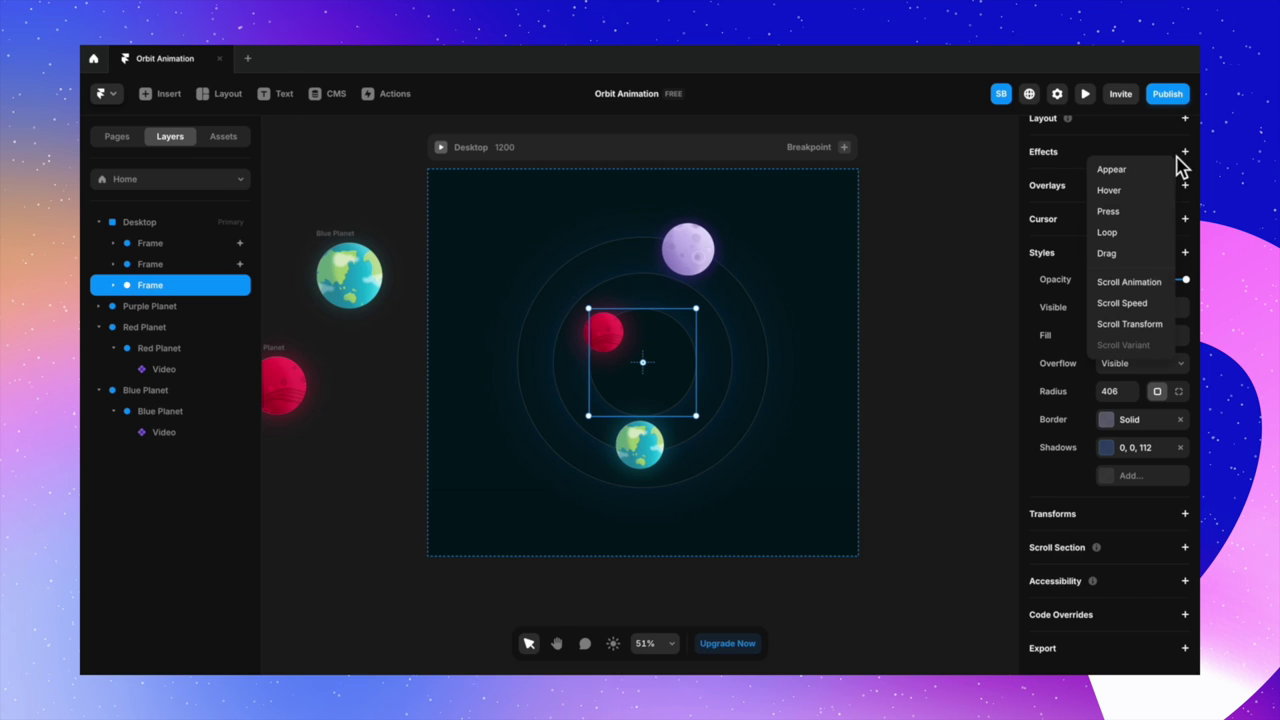
click(1145, 245)
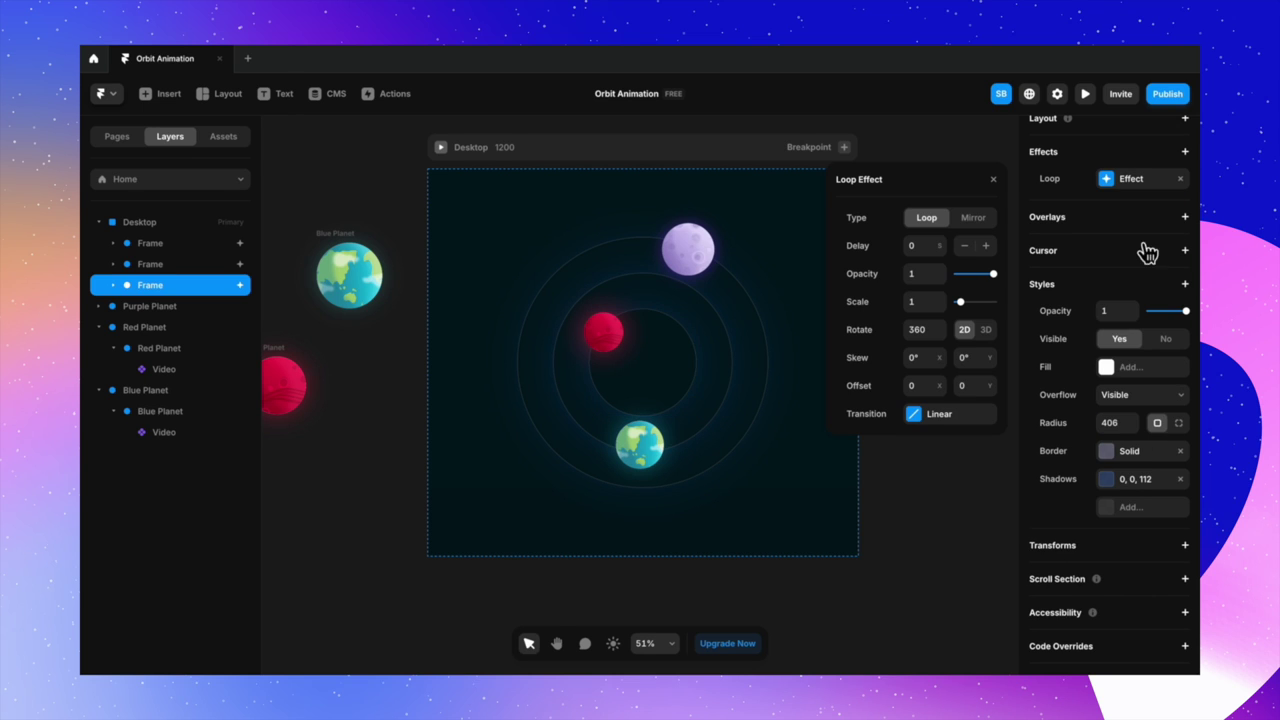
click(945, 416)
click(929, 396)
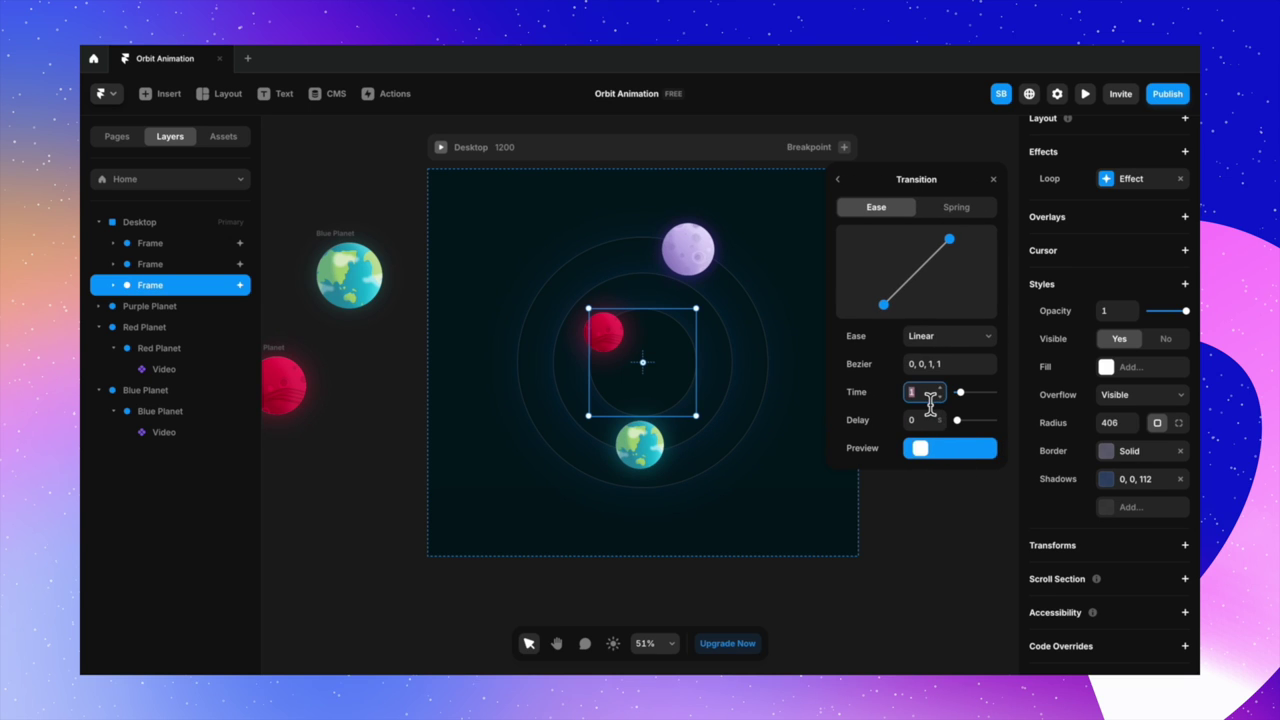
key(Return)
click(995, 180)
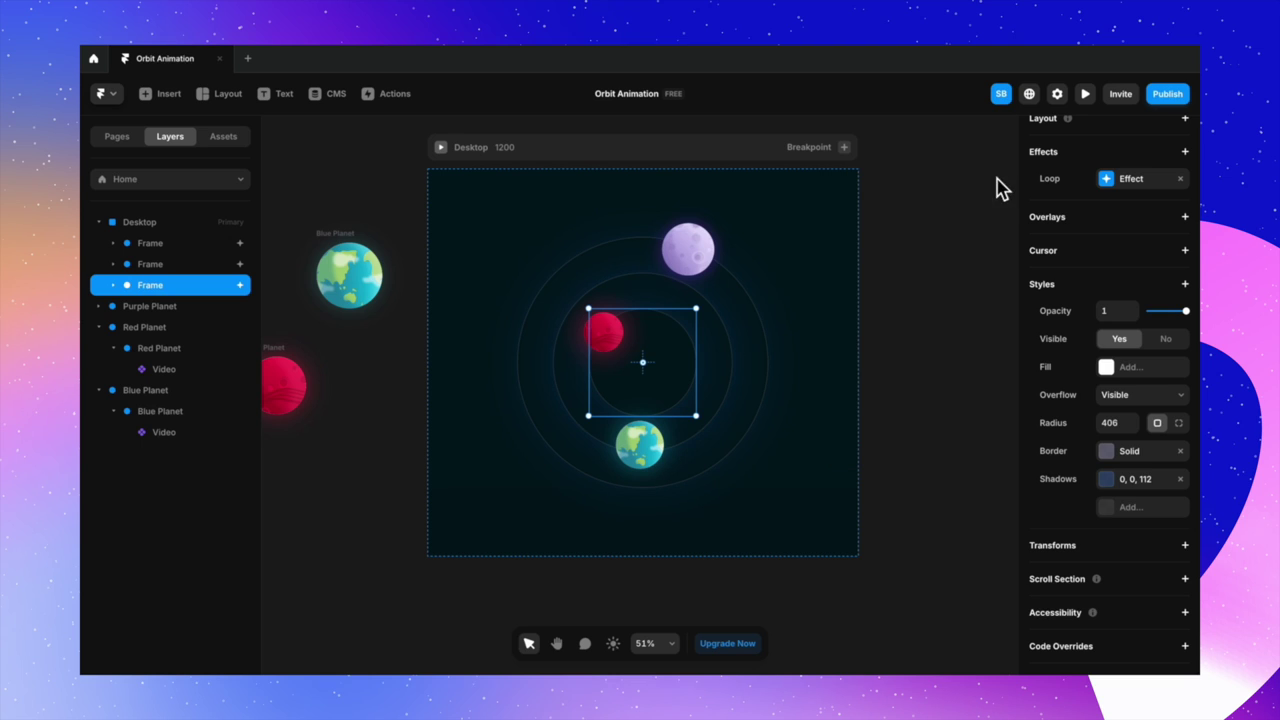
- Preview the Desktop page to watch the planets orbit on their rotating rings, and return to the canvas
click(932, 280)
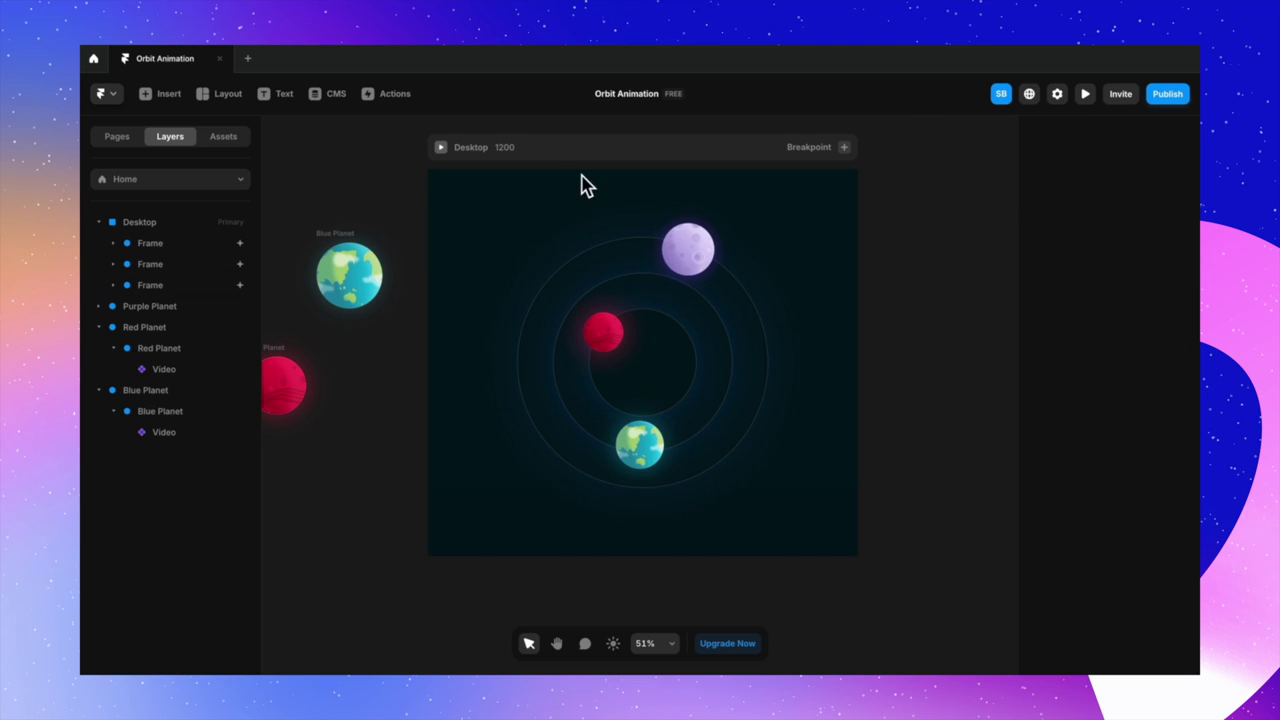
click(442, 155)
scroll(911, 408, down, 3)
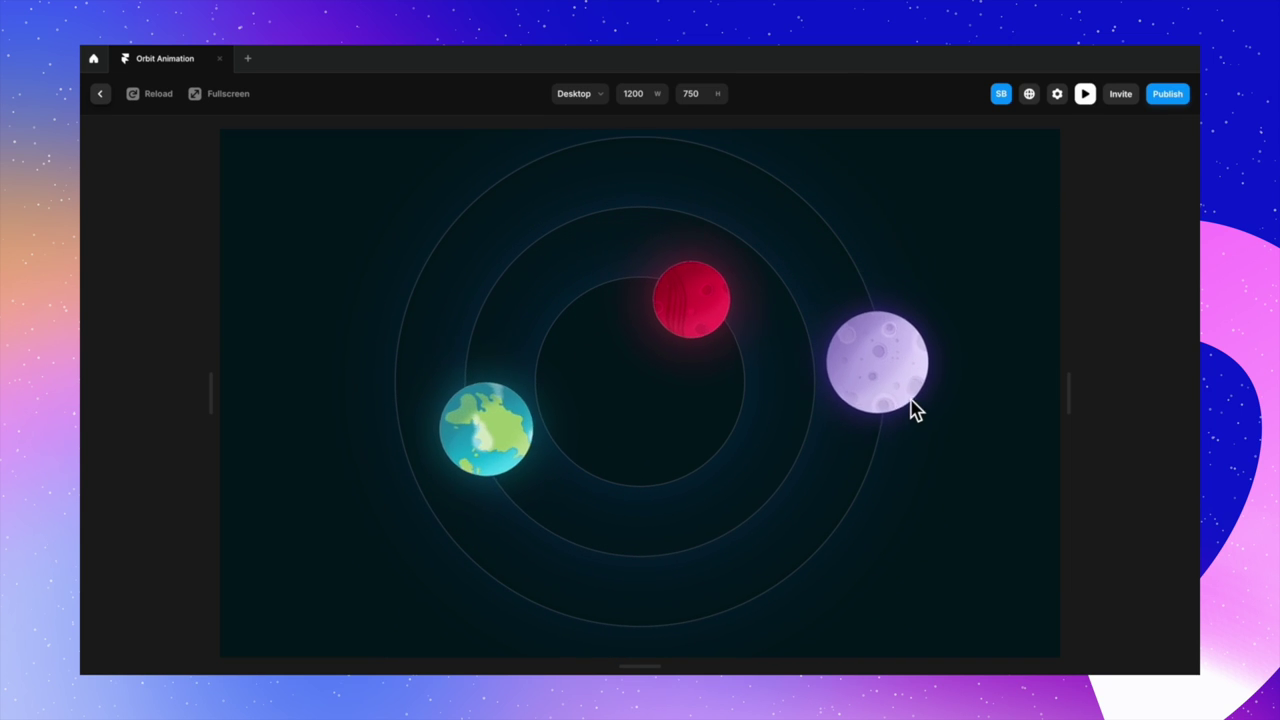
scroll(937, 375, up, 2)
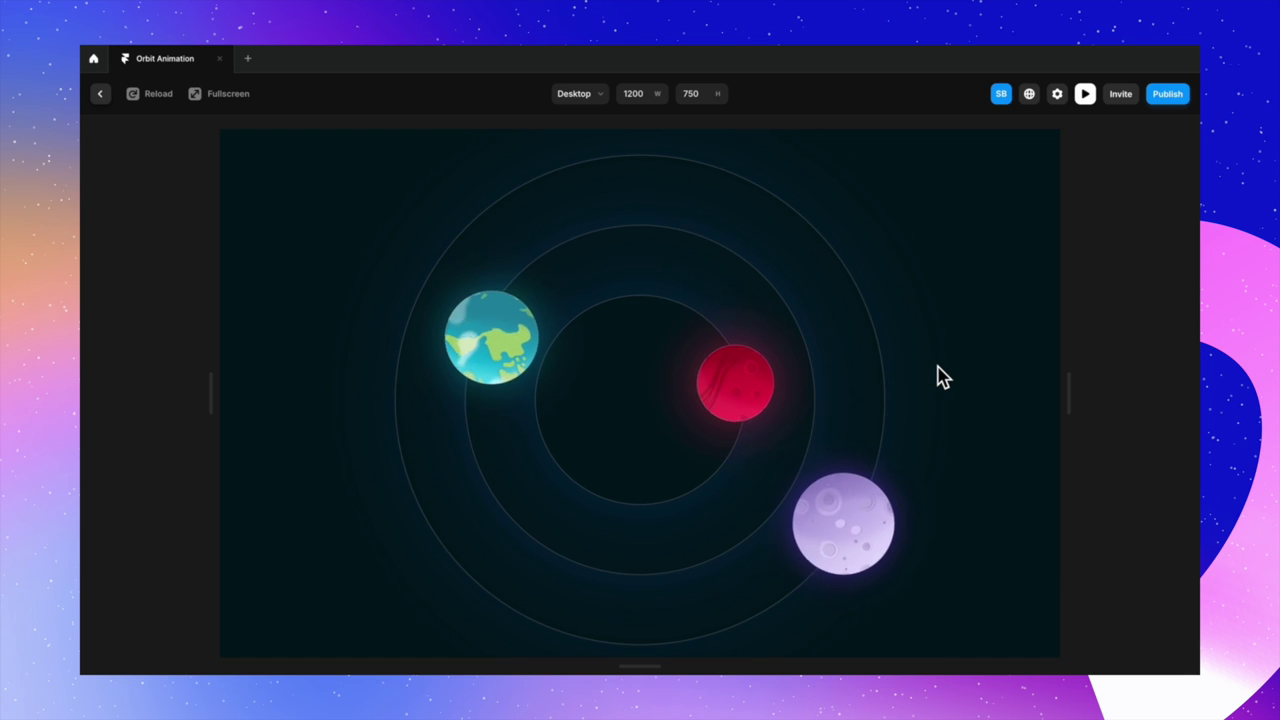
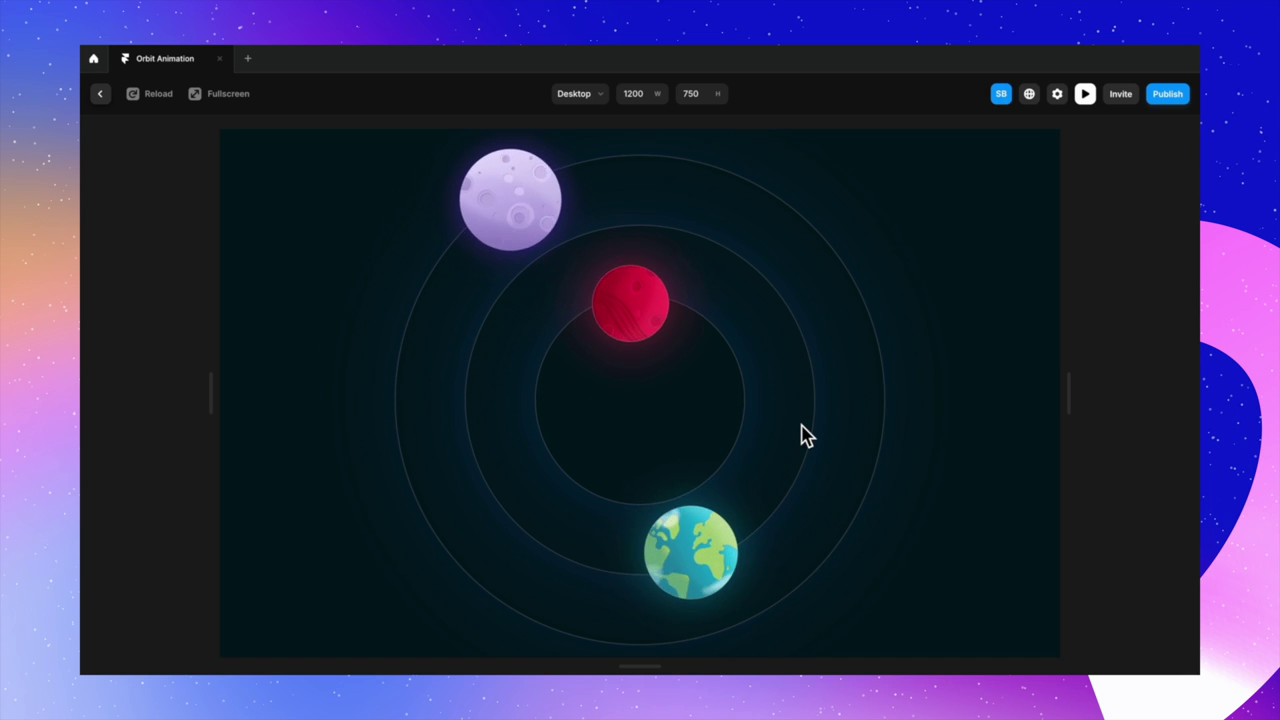
scroll(808, 437, up, 1)
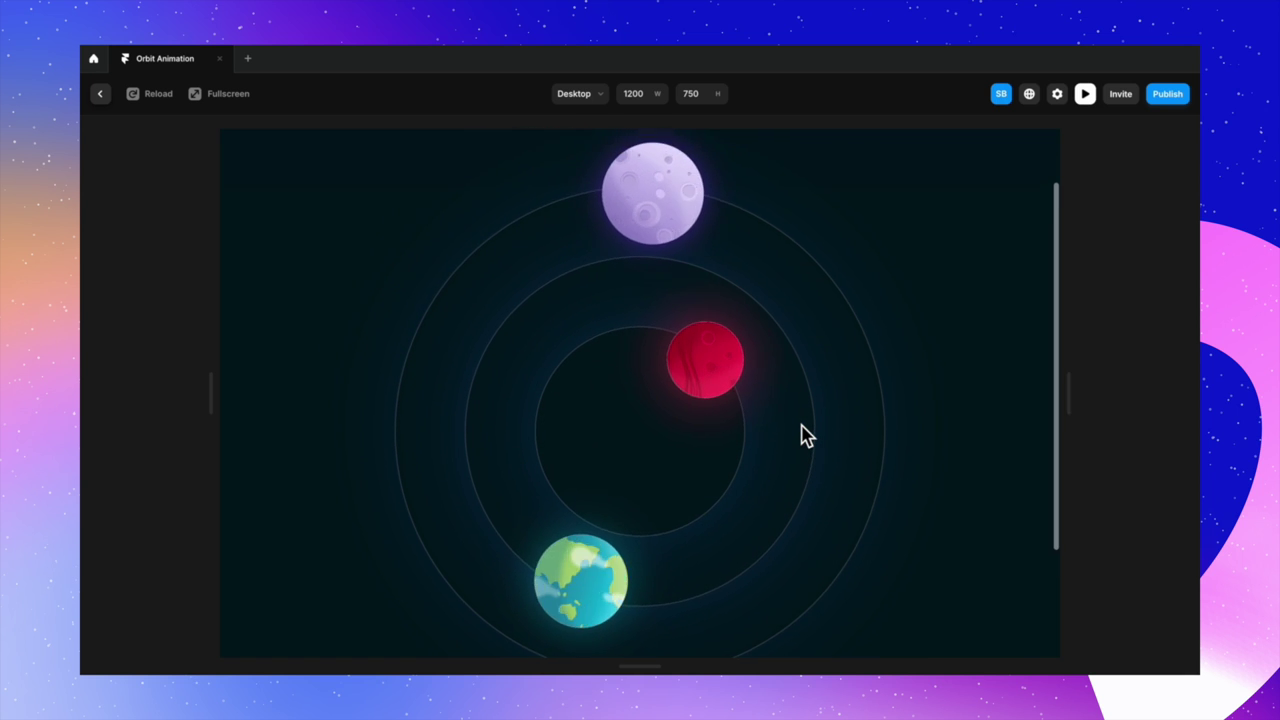
click(100, 93)
- Check the transition time of the innermost ring frame's Loop effect for matching its red planet
click(604, 336)
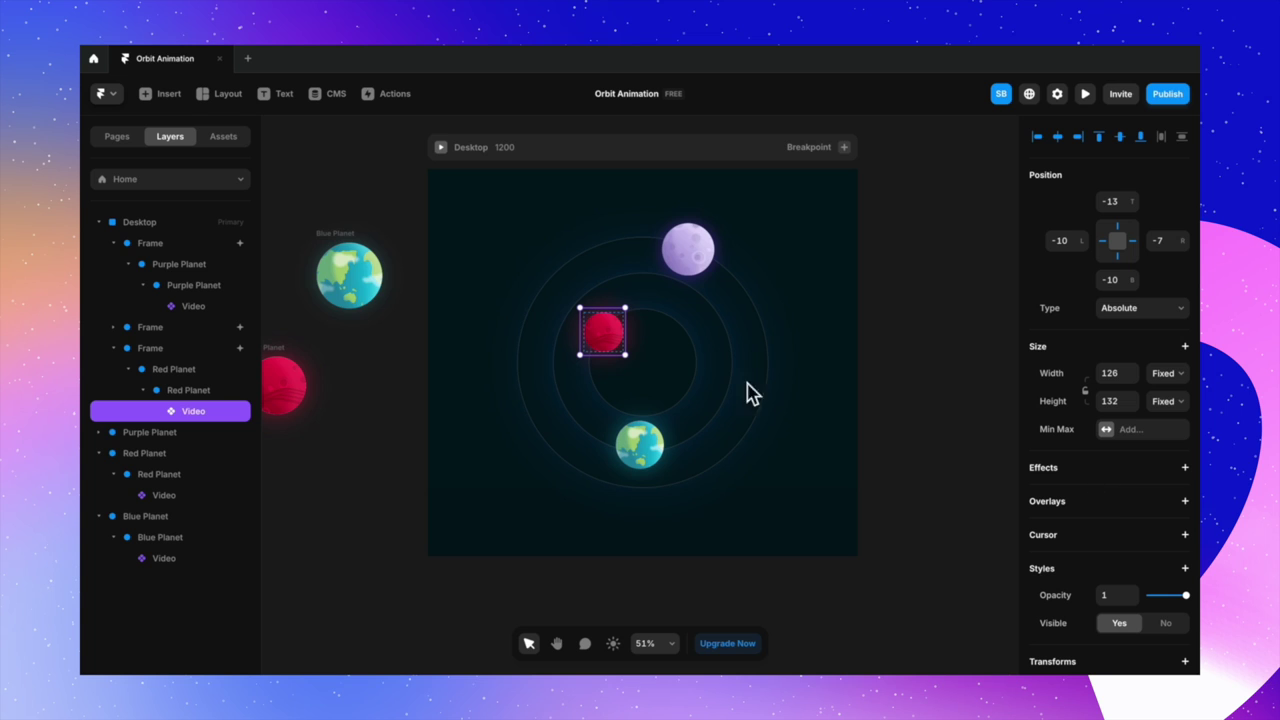
click(196, 371)
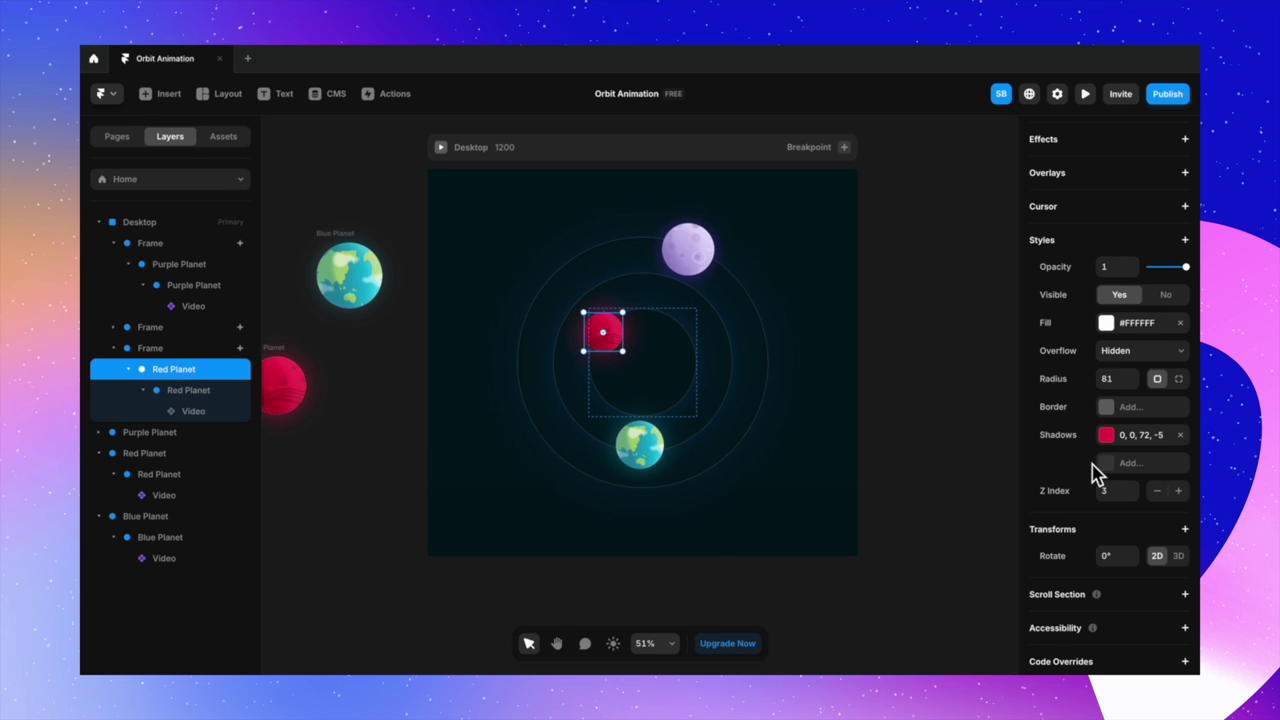
scroll(1135, 340, up, 3)
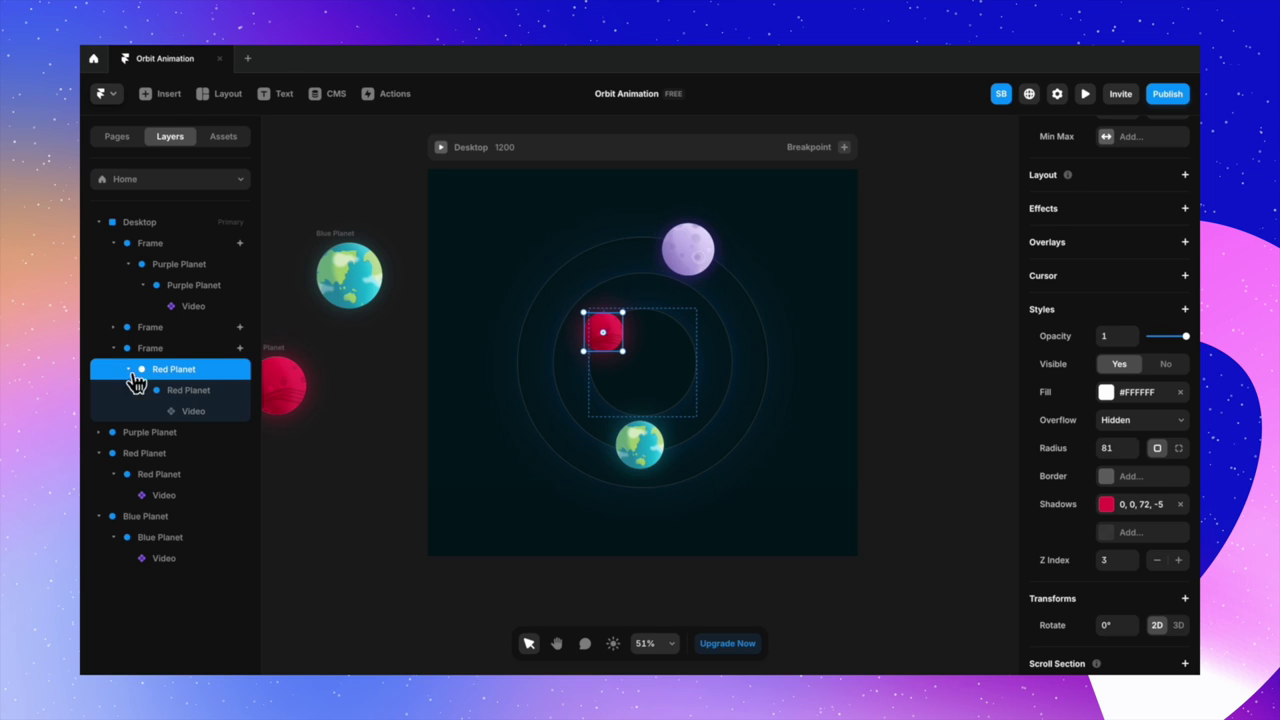
click(154, 349)
click(1110, 184)
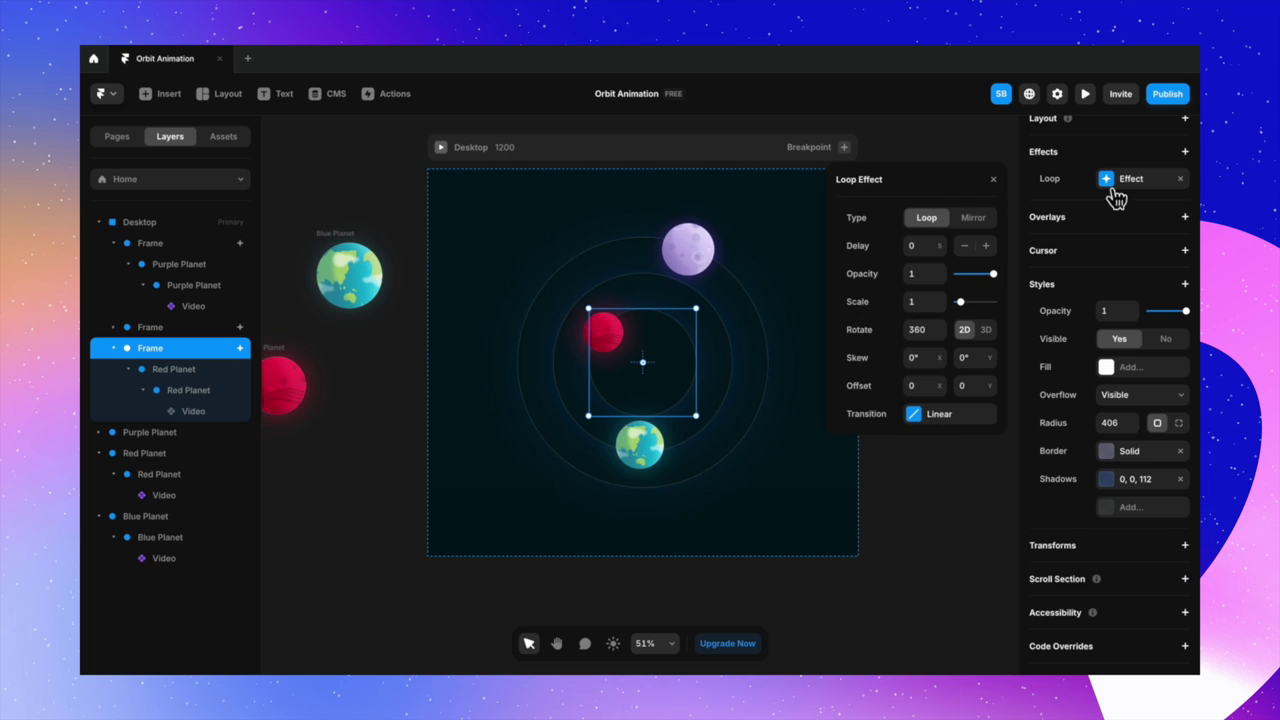
click(944, 418)
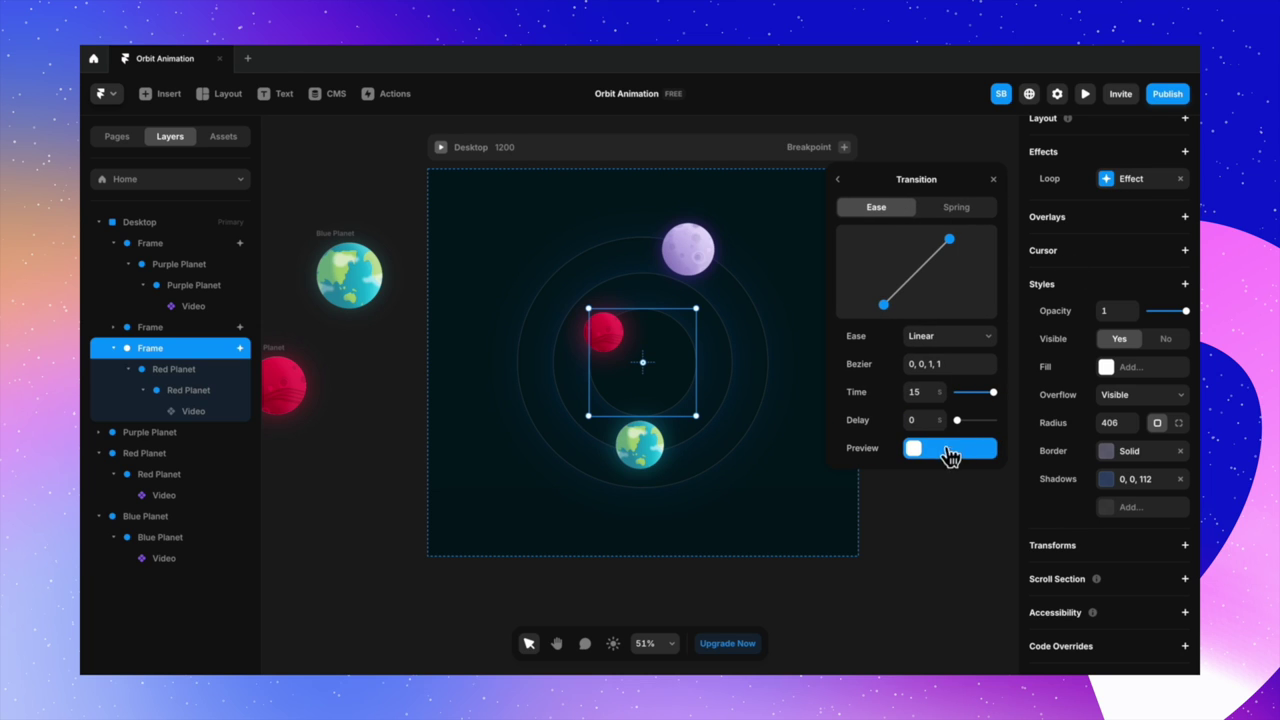
click(994, 181)
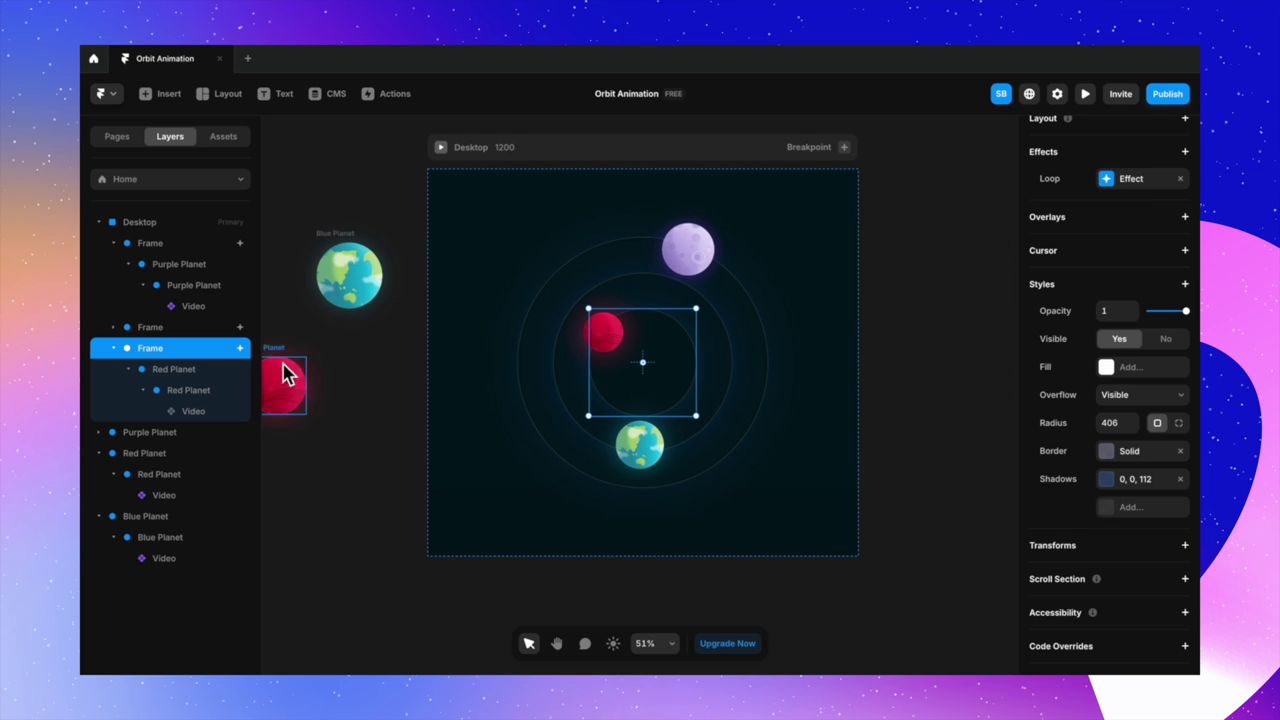
- Add a Loop effect to the outer Red Planet frame in the innermost ring, with a linear transition time of 15 s
click(200, 372)
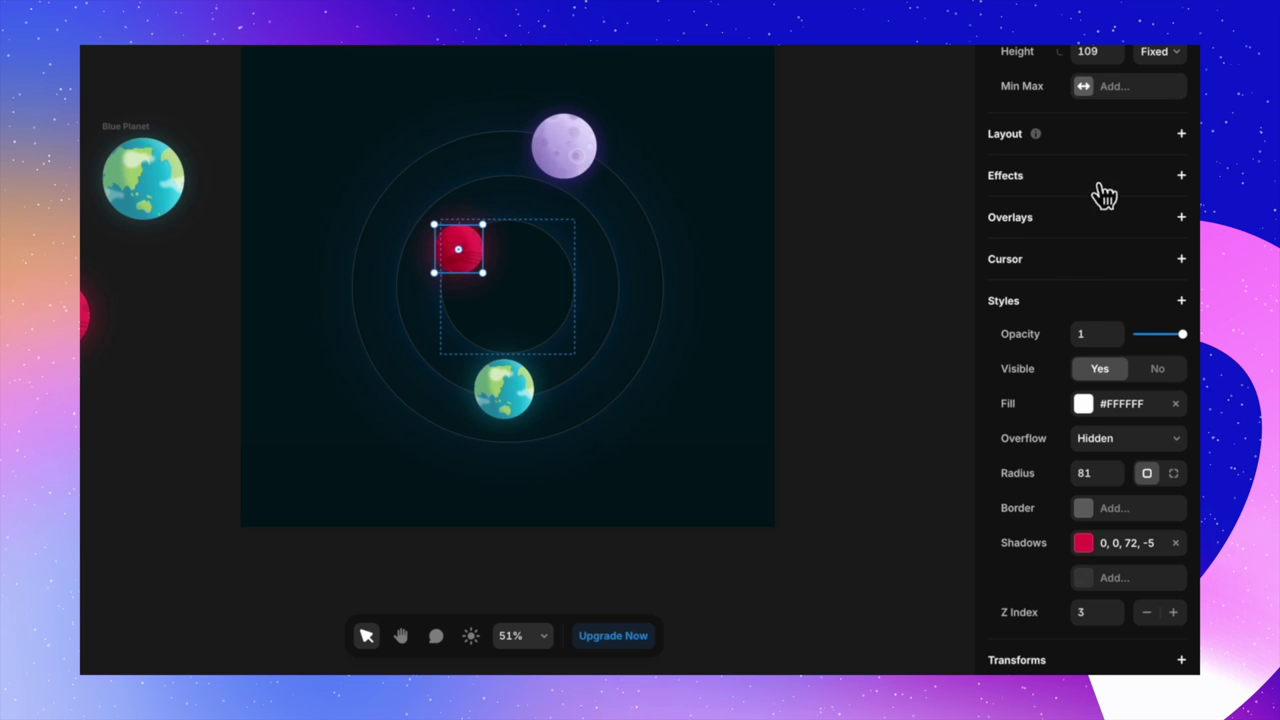
click(1096, 181)
click(1040, 276)
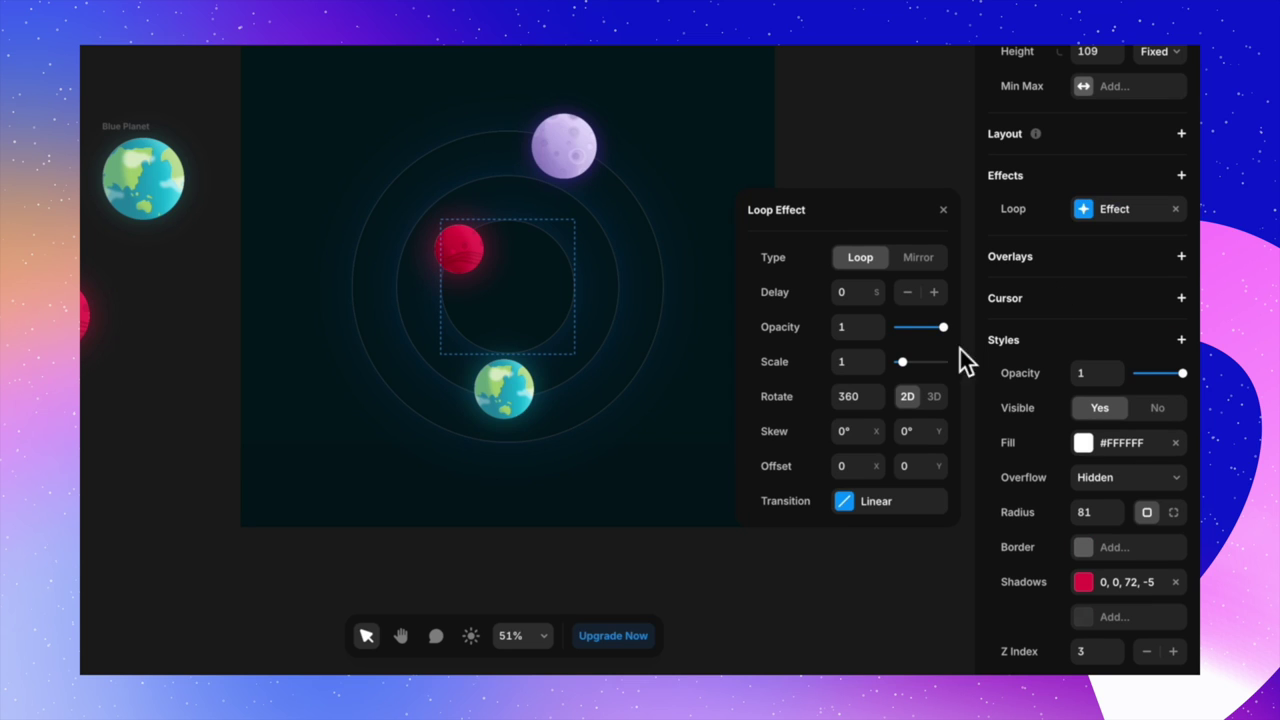
click(846, 408)
click(905, 506)
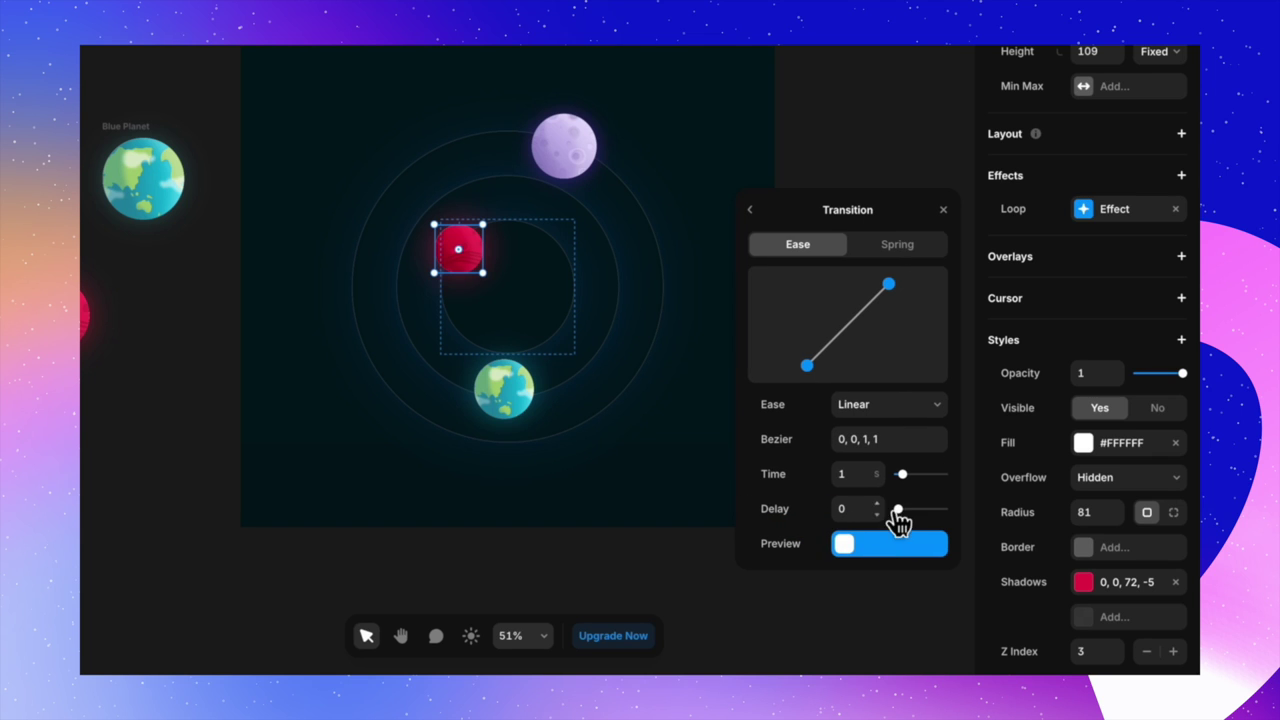
click(866, 480)
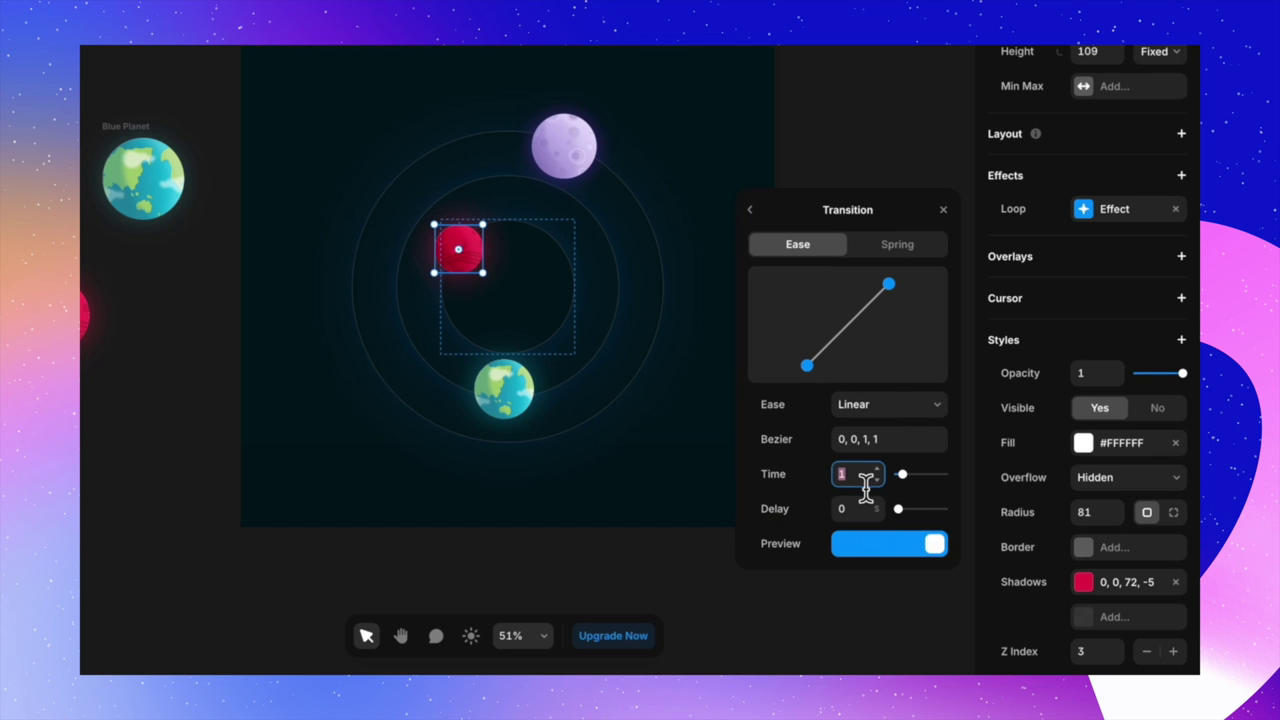
text(5)
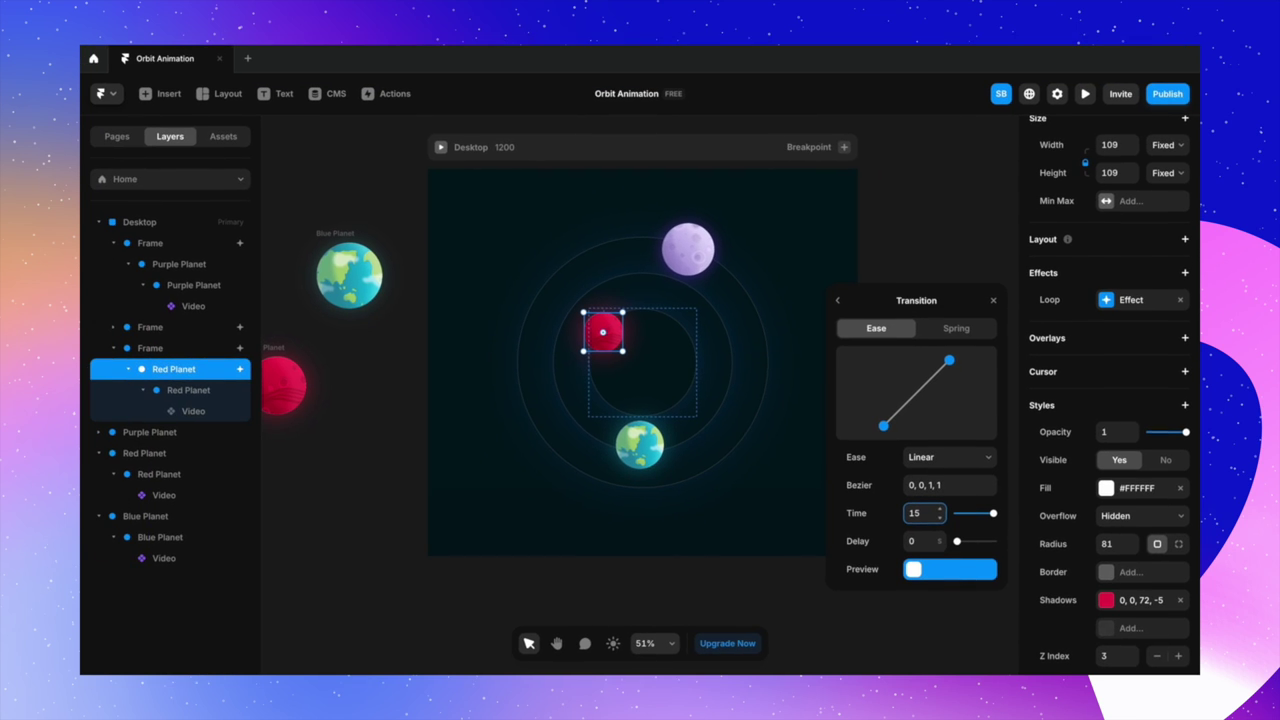
click(1003, 305)
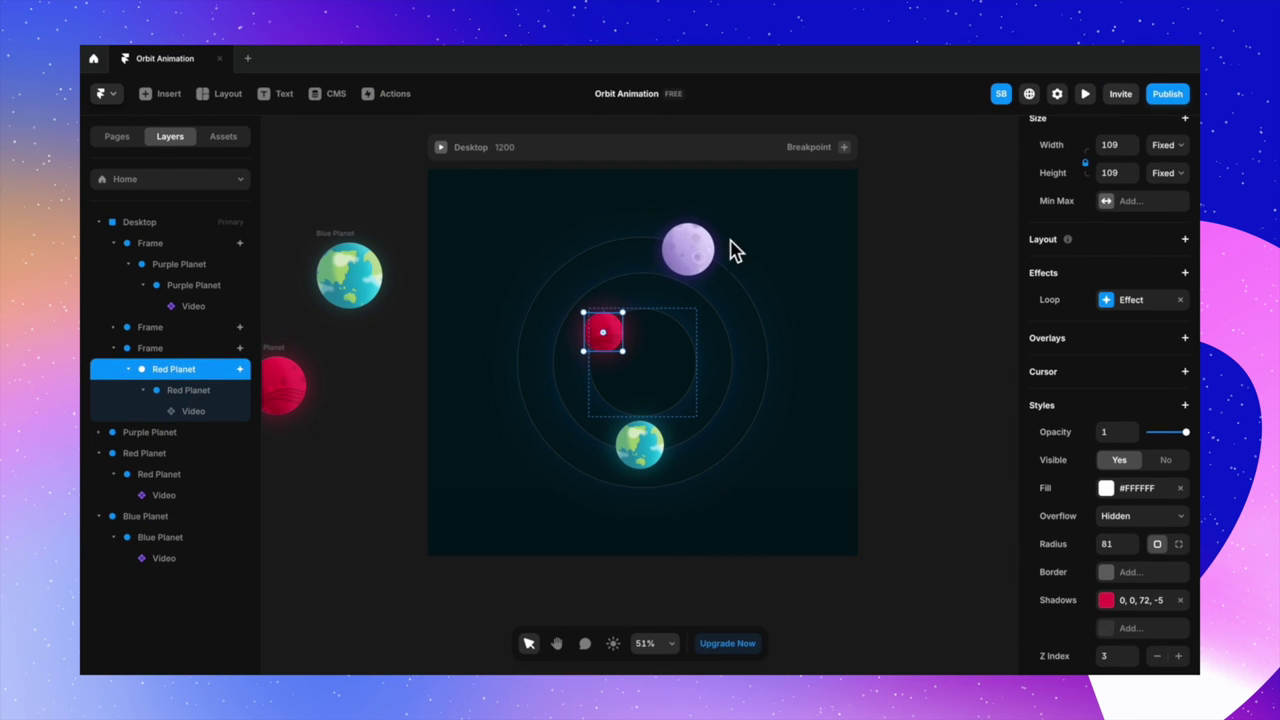
- Add a Loop effect with a negative rotation to the outer Purple Planet frame in the outermost ring, with a linear transition time of 25 s
click(716, 276)
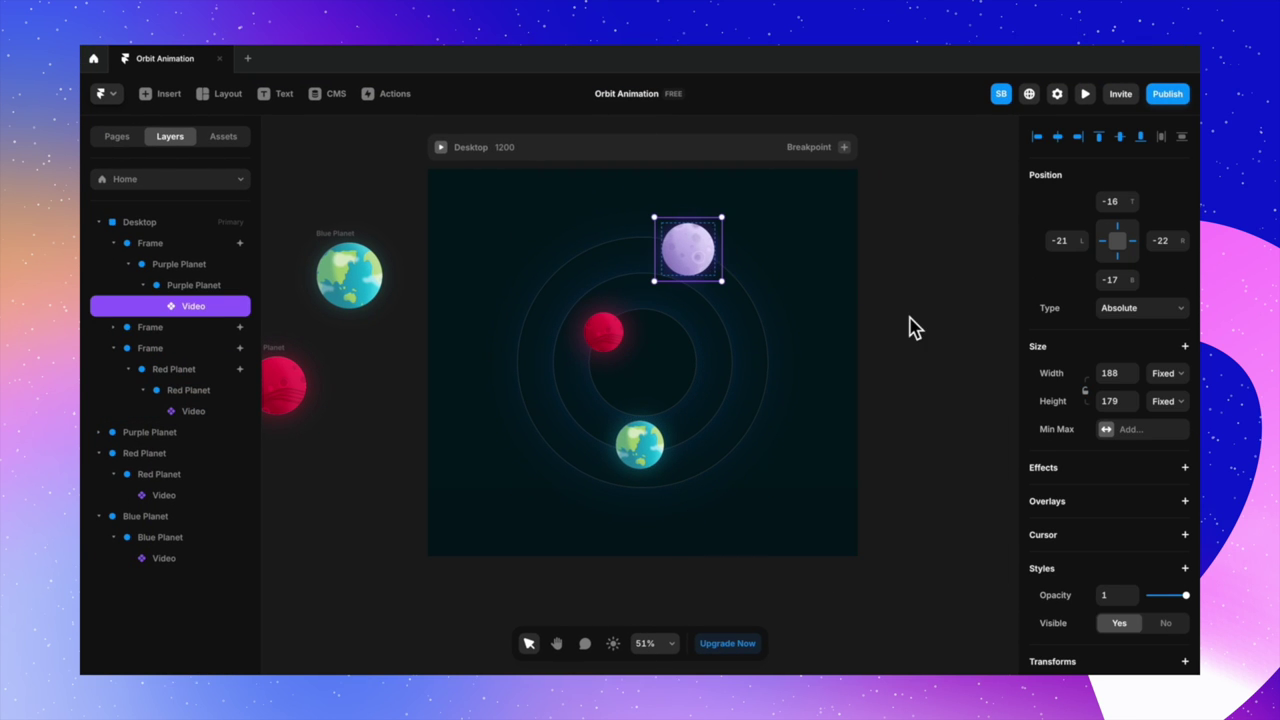
click(202, 265)
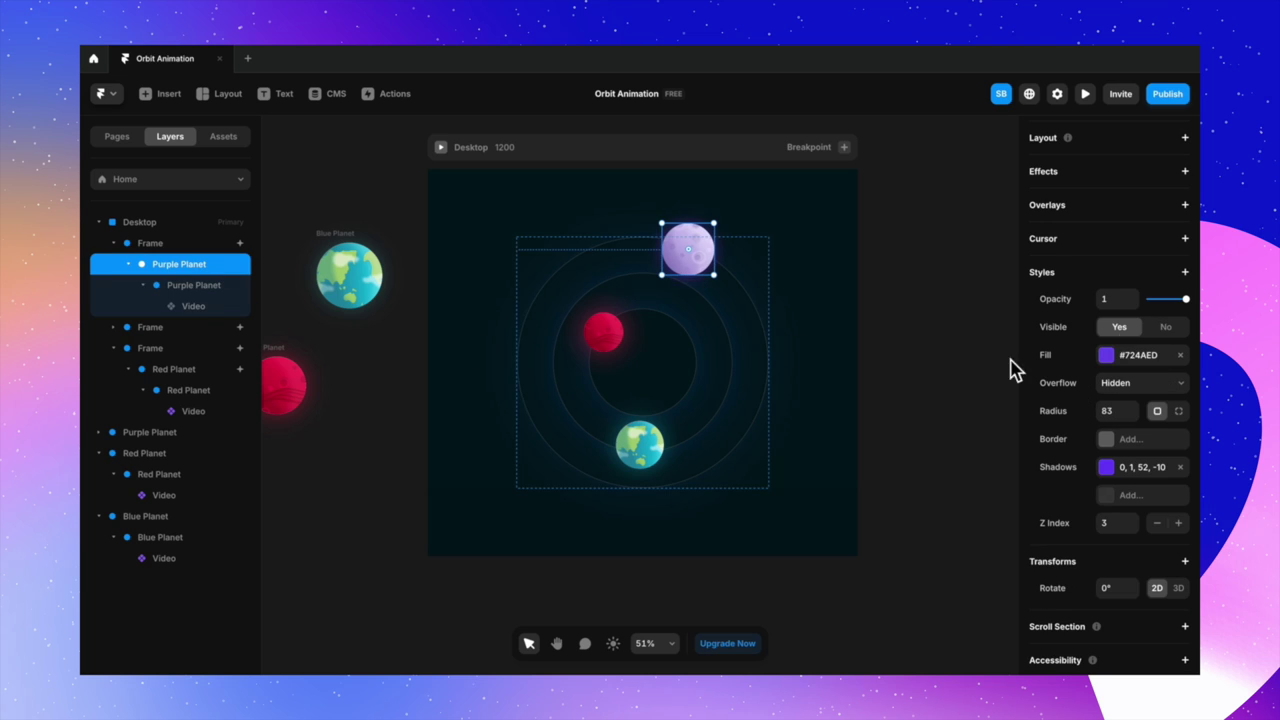
click(1184, 171)
click(1106, 247)
click(919, 355)
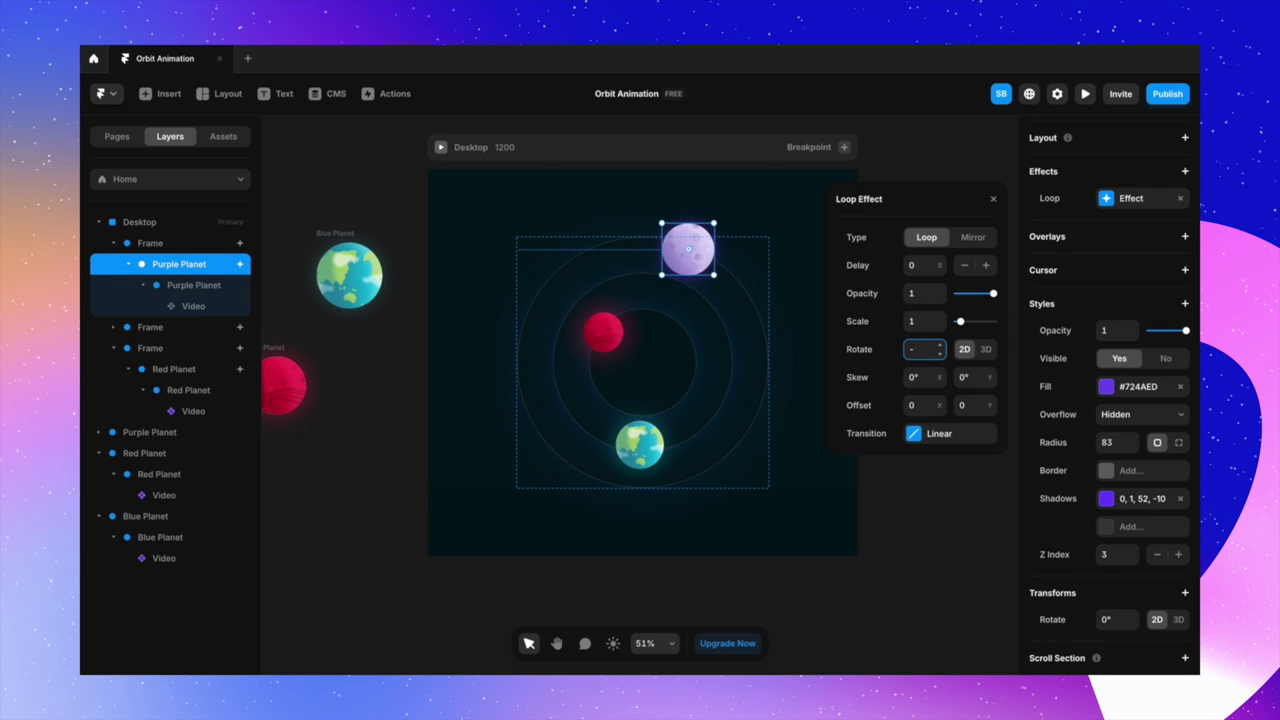
click(940, 434)
click(925, 412)
text(25)
click(993, 199)
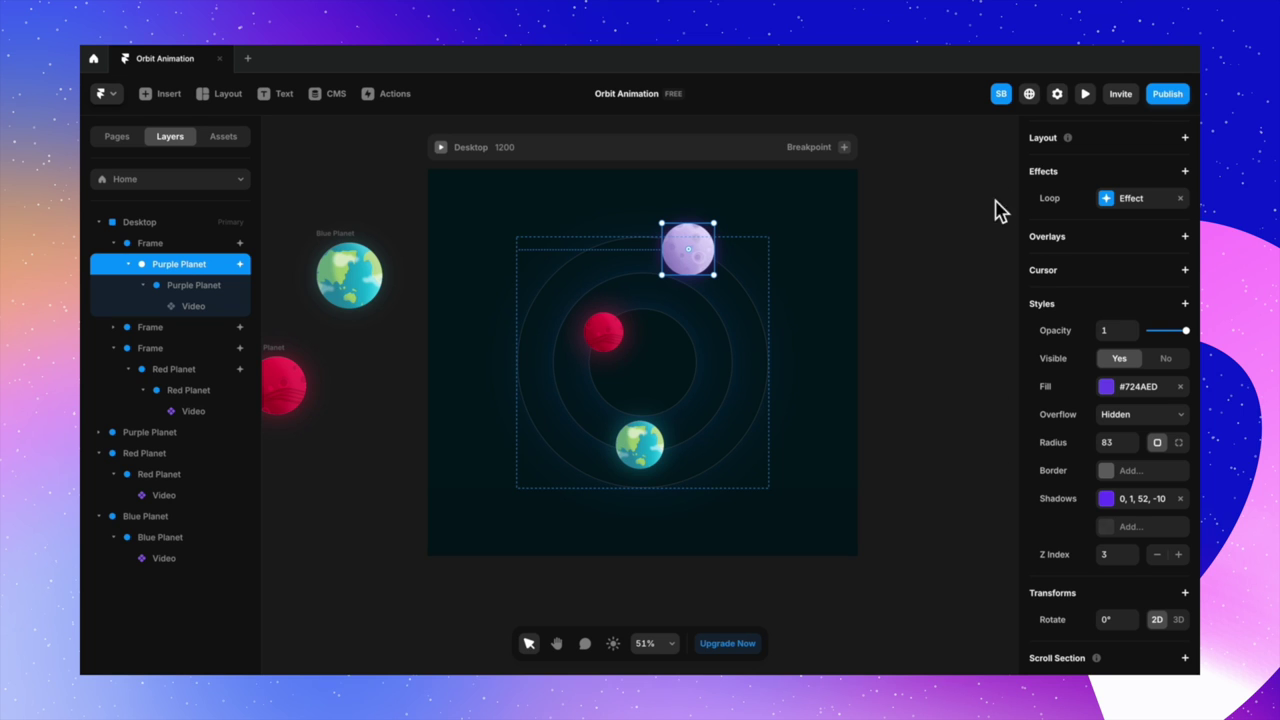
- Add a Loop effect with a negative rotation to the outer Blue Planet frame in the middle ring, with a linear transition time of 18 s
click(113, 327)
click(175, 348)
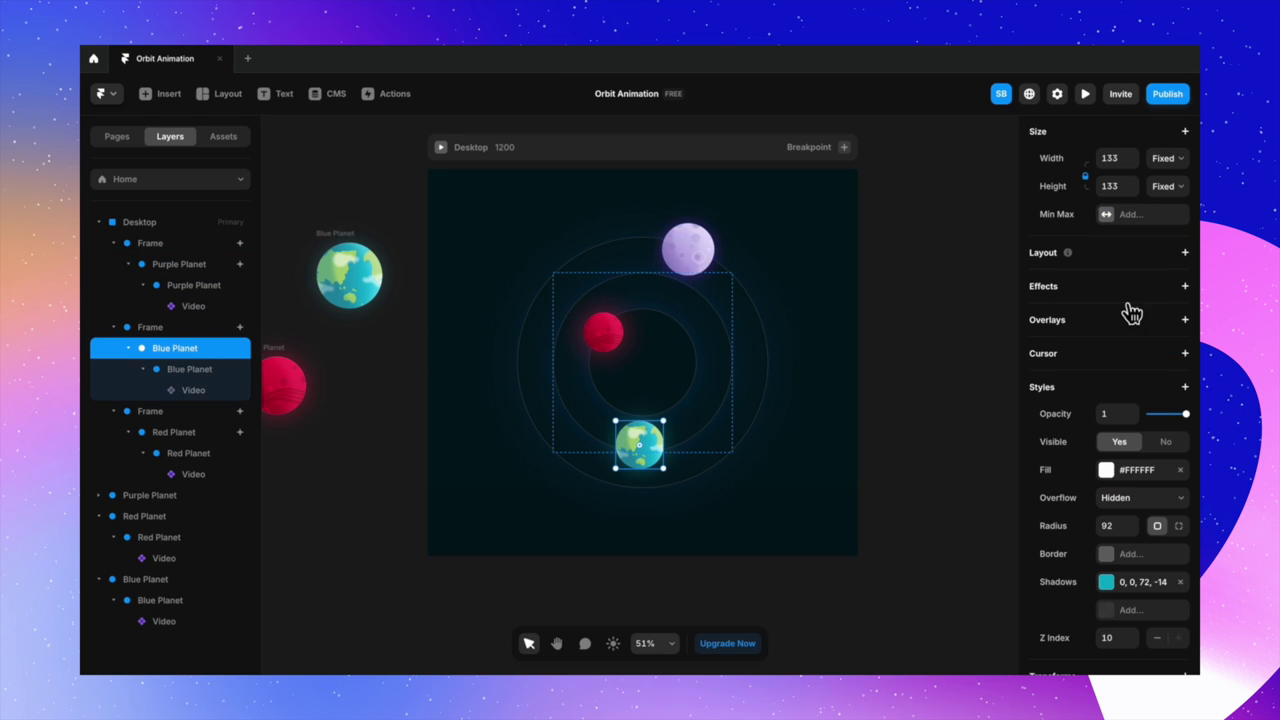
click(1180, 286)
click(1115, 362)
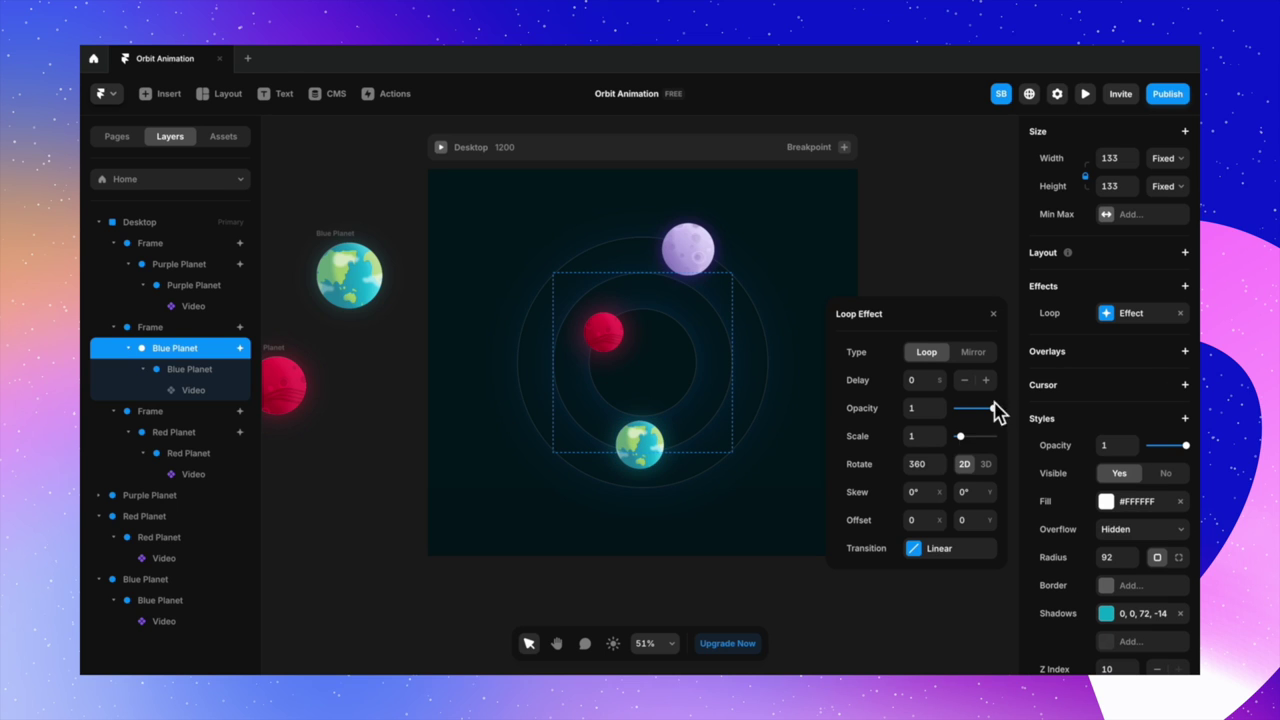
click(915, 478)
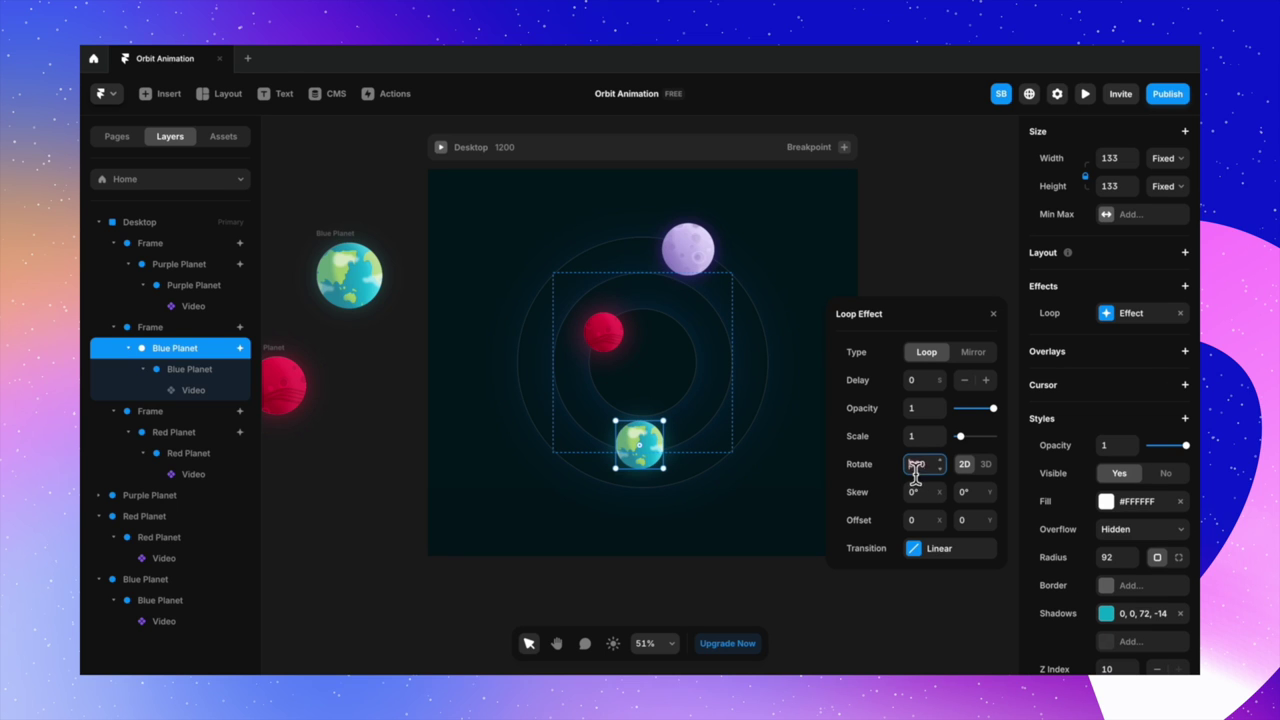
click(940, 548)
click(924, 526)
text(18)
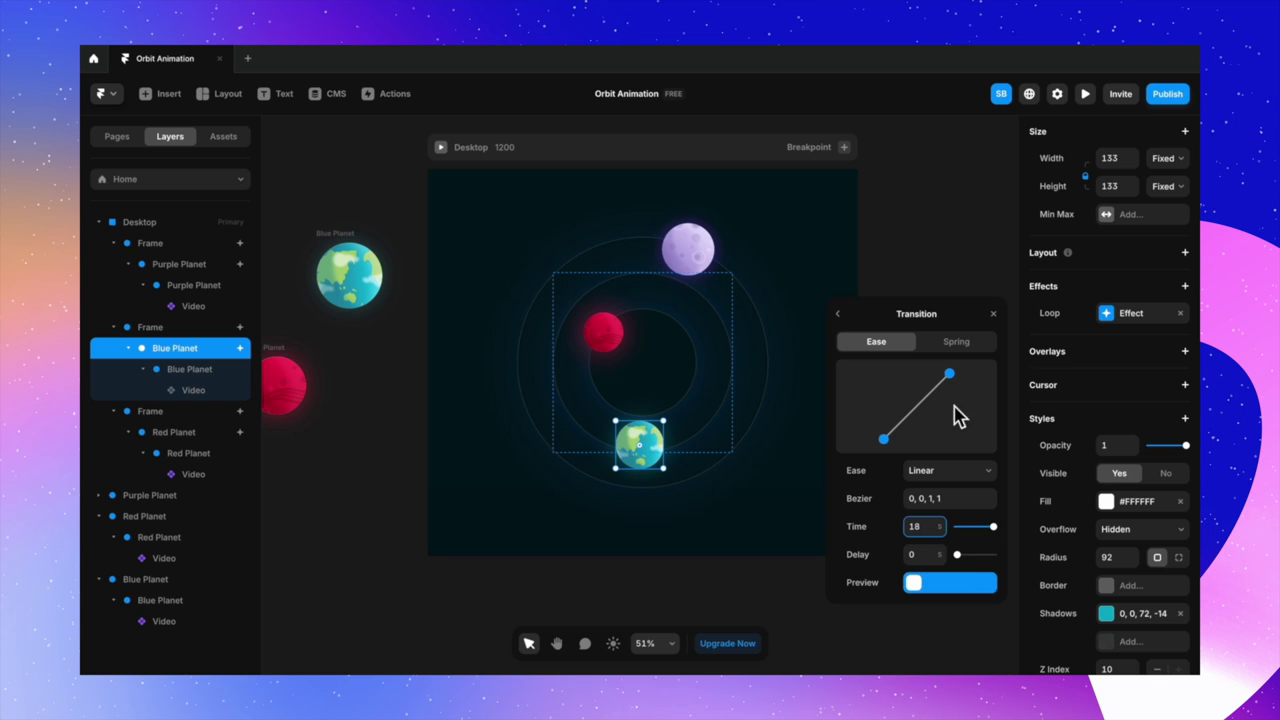
key(Escape)
- Preview the Desktop page to check the planets' motion on all three rings, and return to the canvas with nothing selected
click(441, 148)
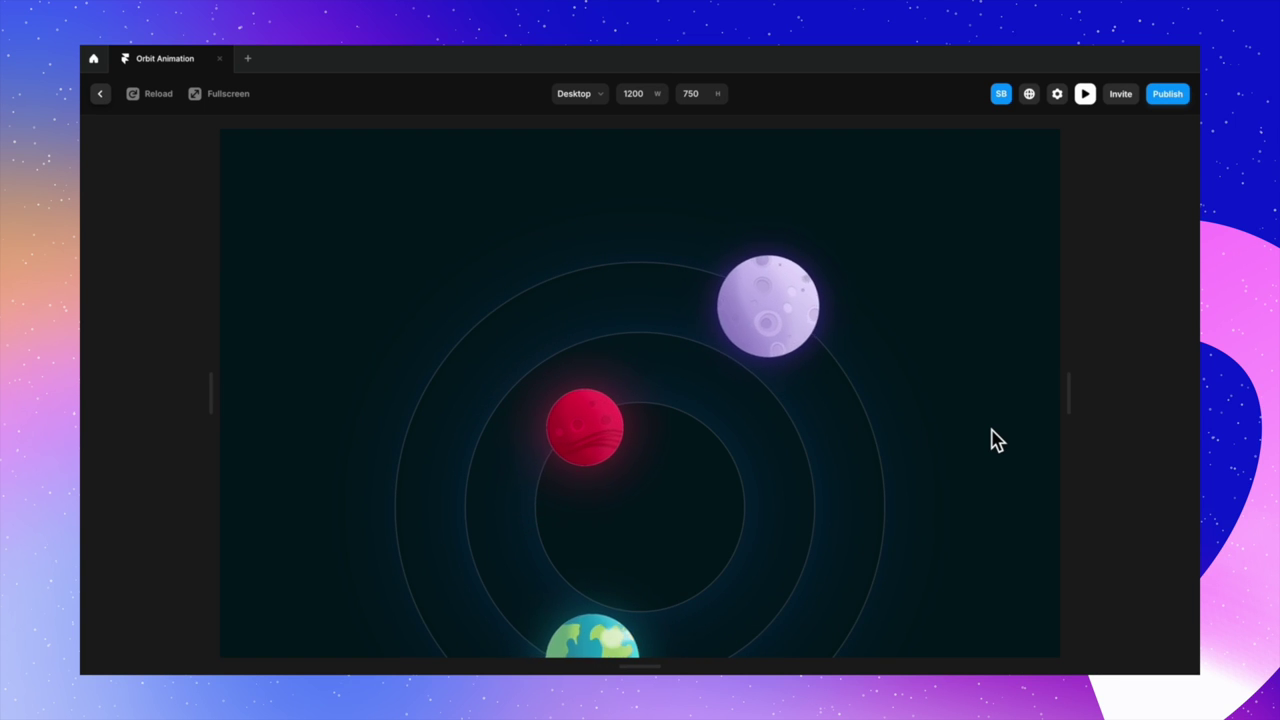
scroll(996, 440, down, 2)
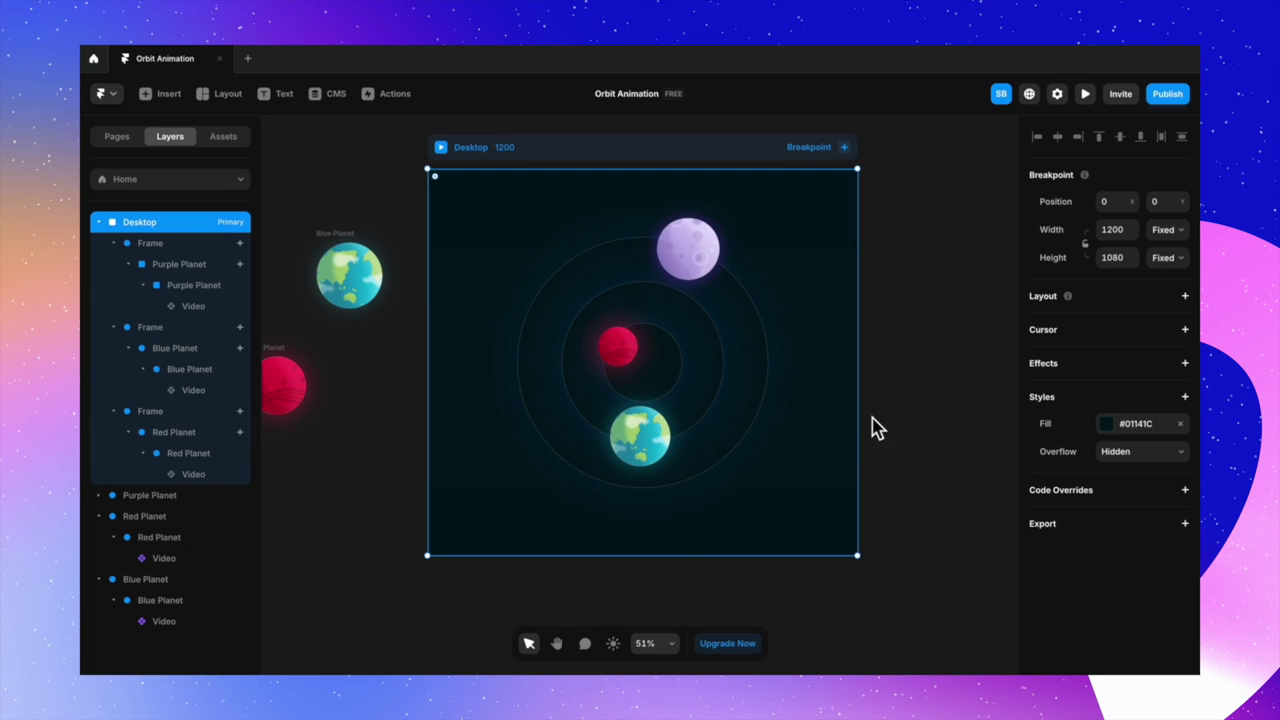
click(880, 430)
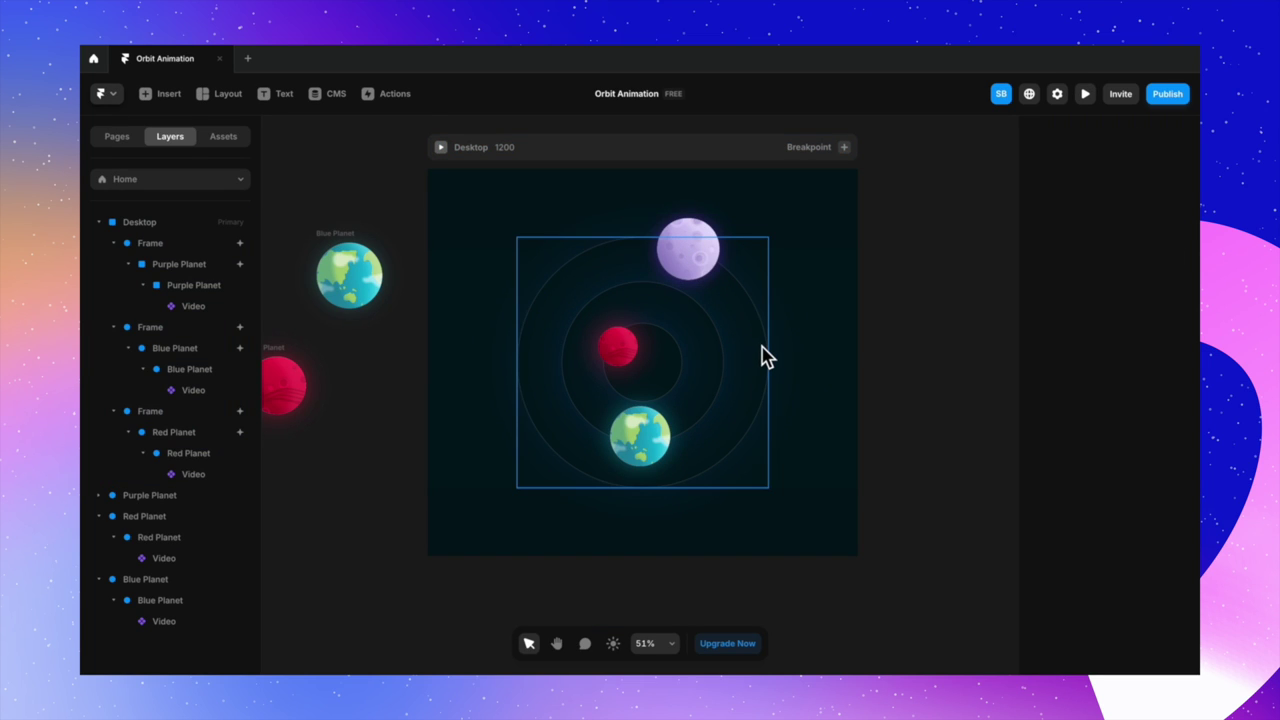
- Select the outermost ring frame and collapse the layers of all three ring frames
click(153, 245)
click(124, 250)
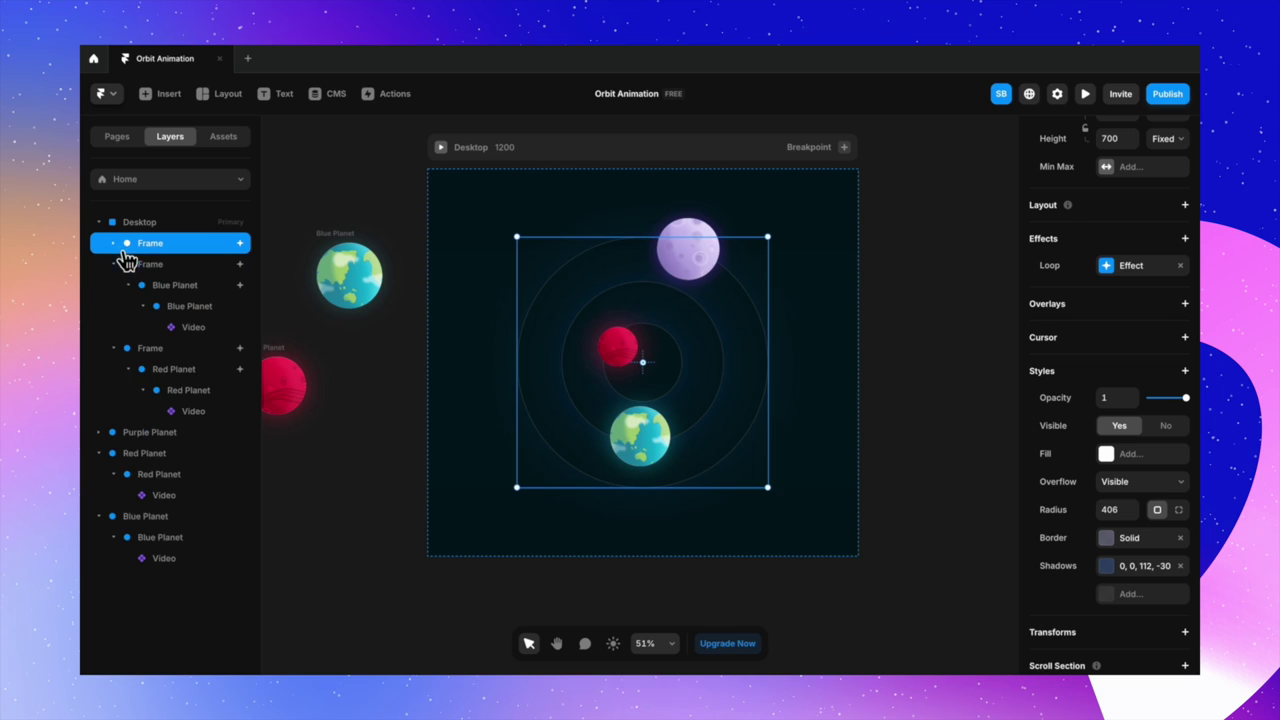
click(116, 265)
click(116, 287)
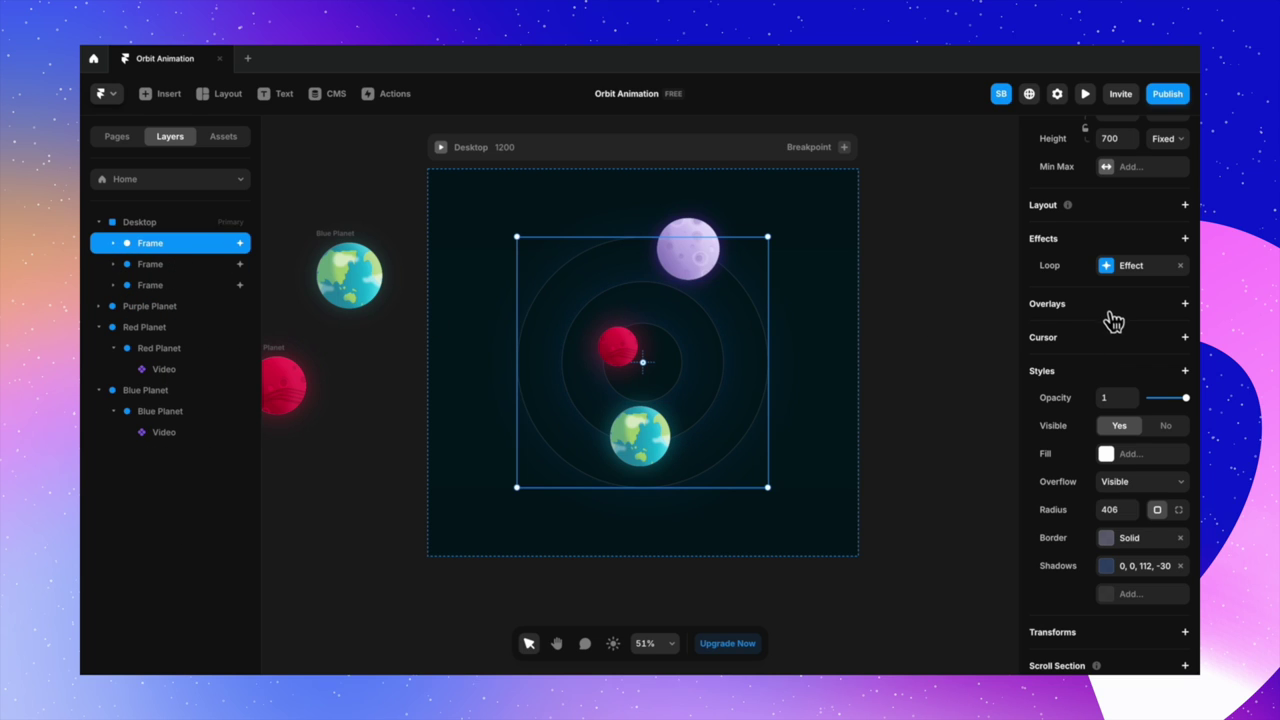
- Add an Appear effect to the outermost ring frame with the On Appear trigger and the Fade In preset
click(1184, 240)
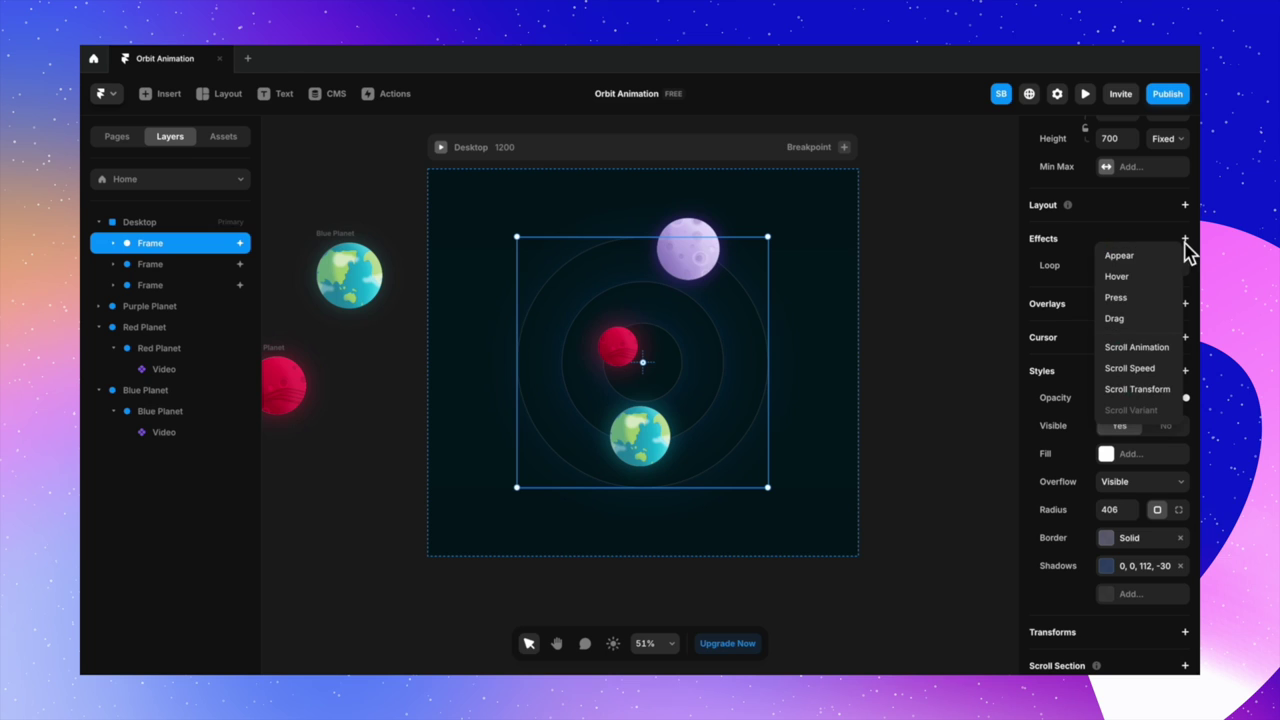
click(1148, 258)
click(968, 365)
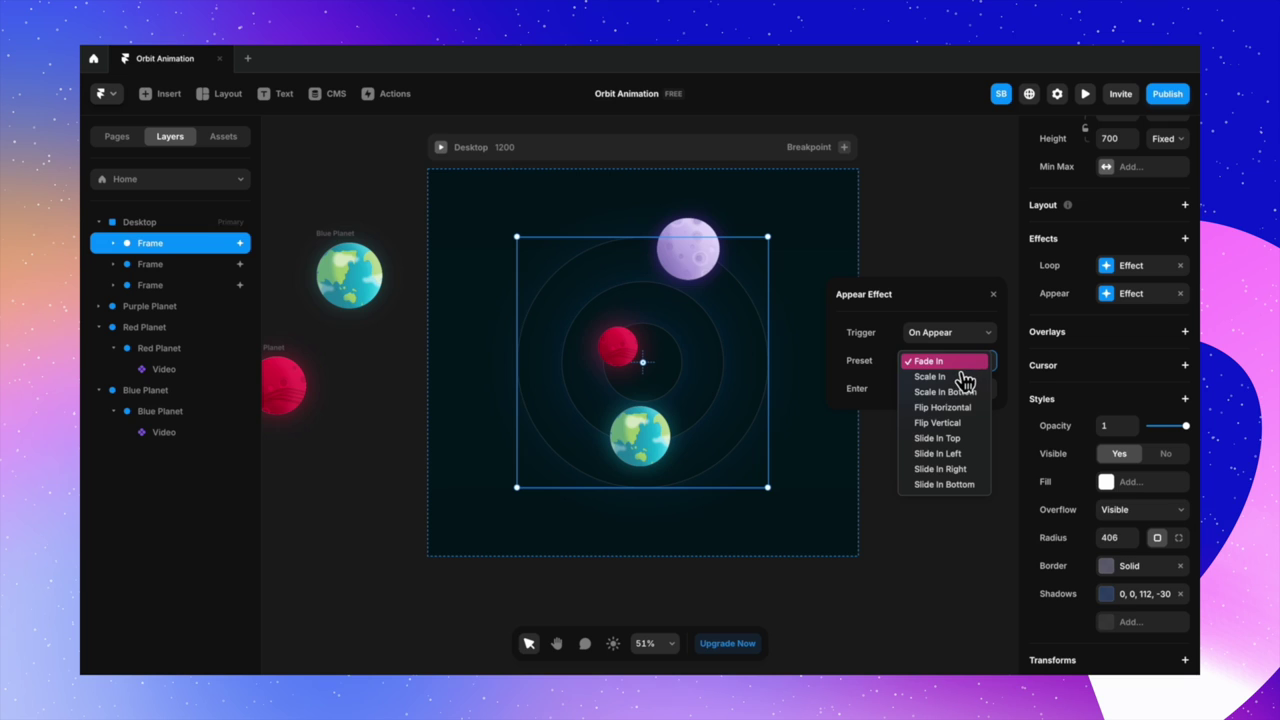
click(962, 363)
click(957, 392)
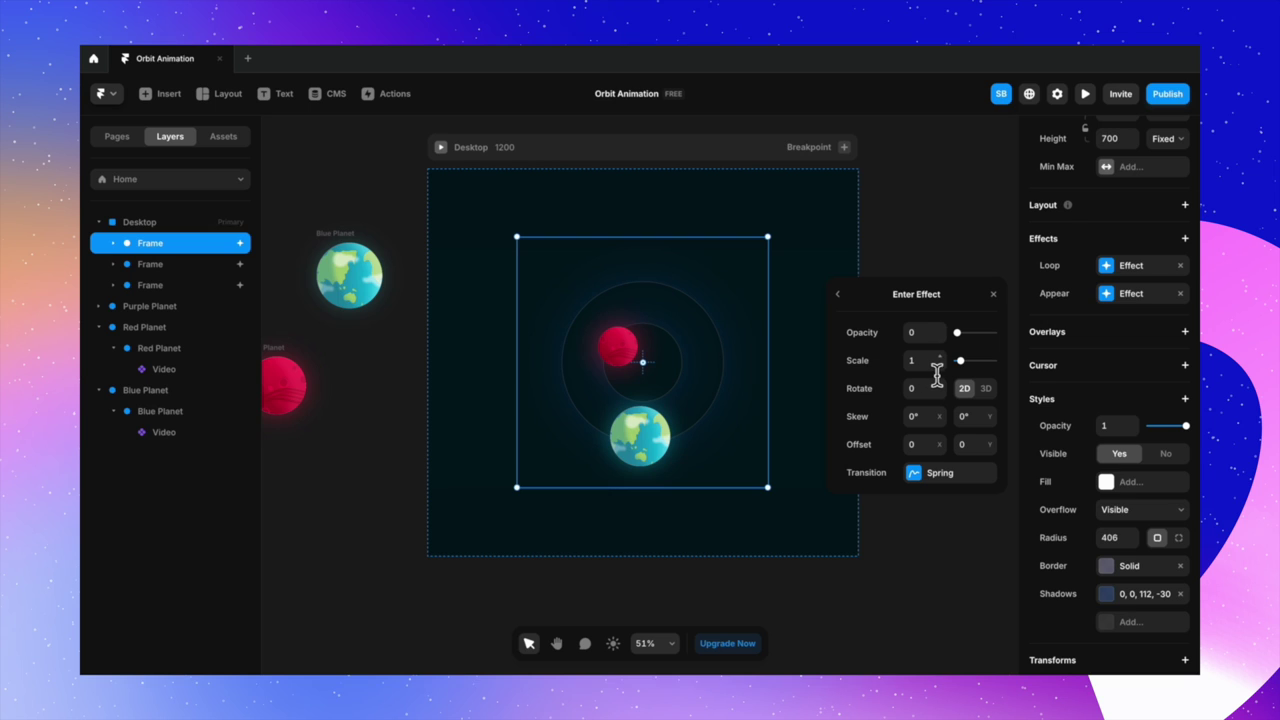
click(843, 296)
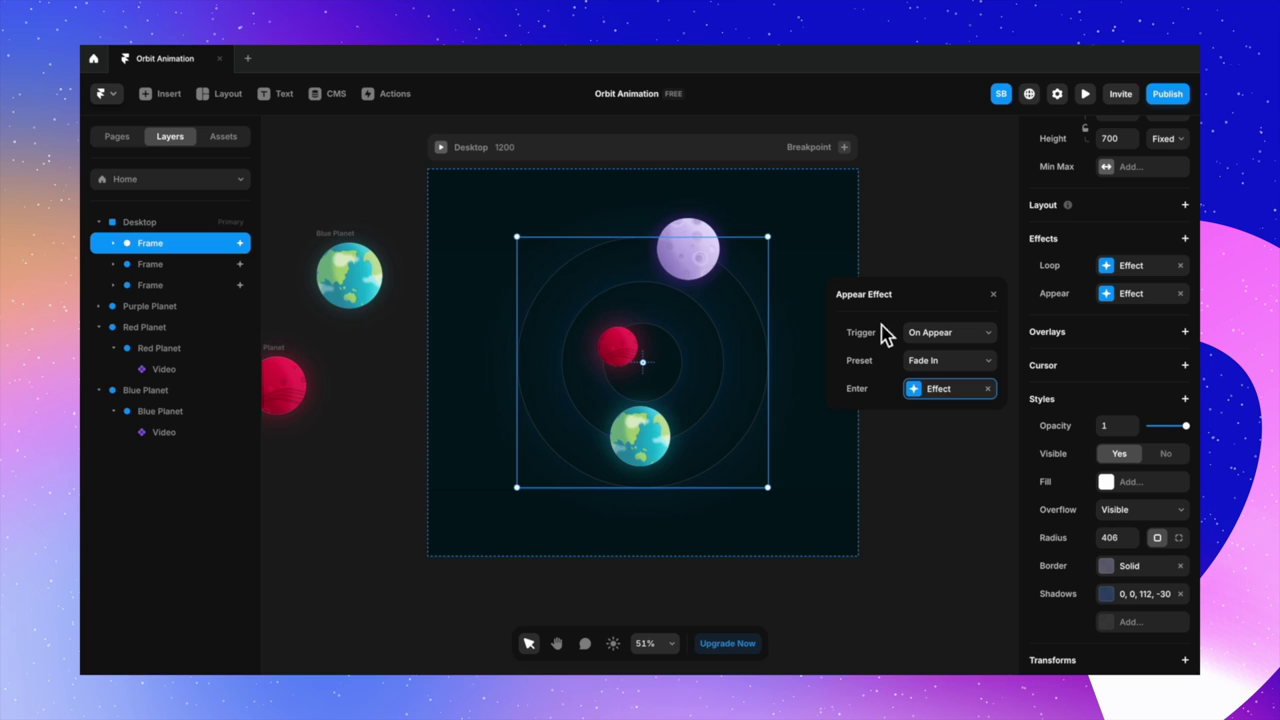
click(994, 295)
- Add a Fade In Appear effect to the middle ring frame, with an Ease In Out transition and a delay of 2 s
click(175, 265)
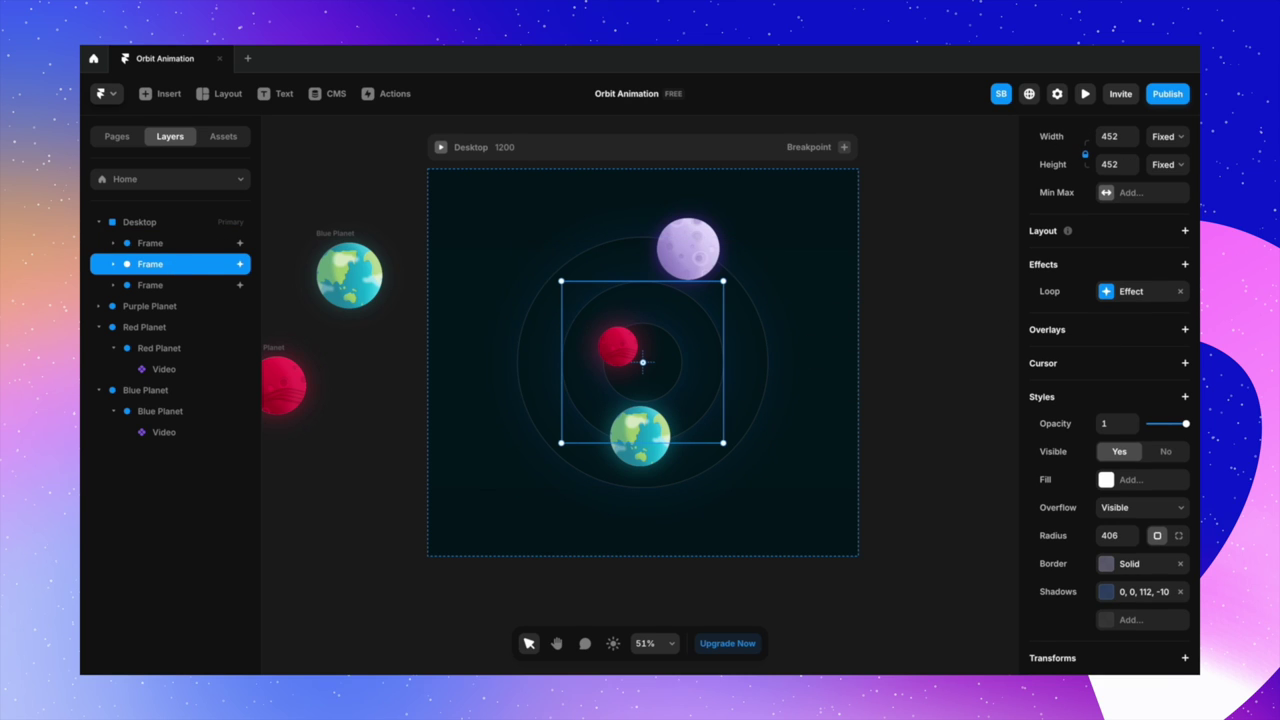
click(1187, 267)
click(1170, 283)
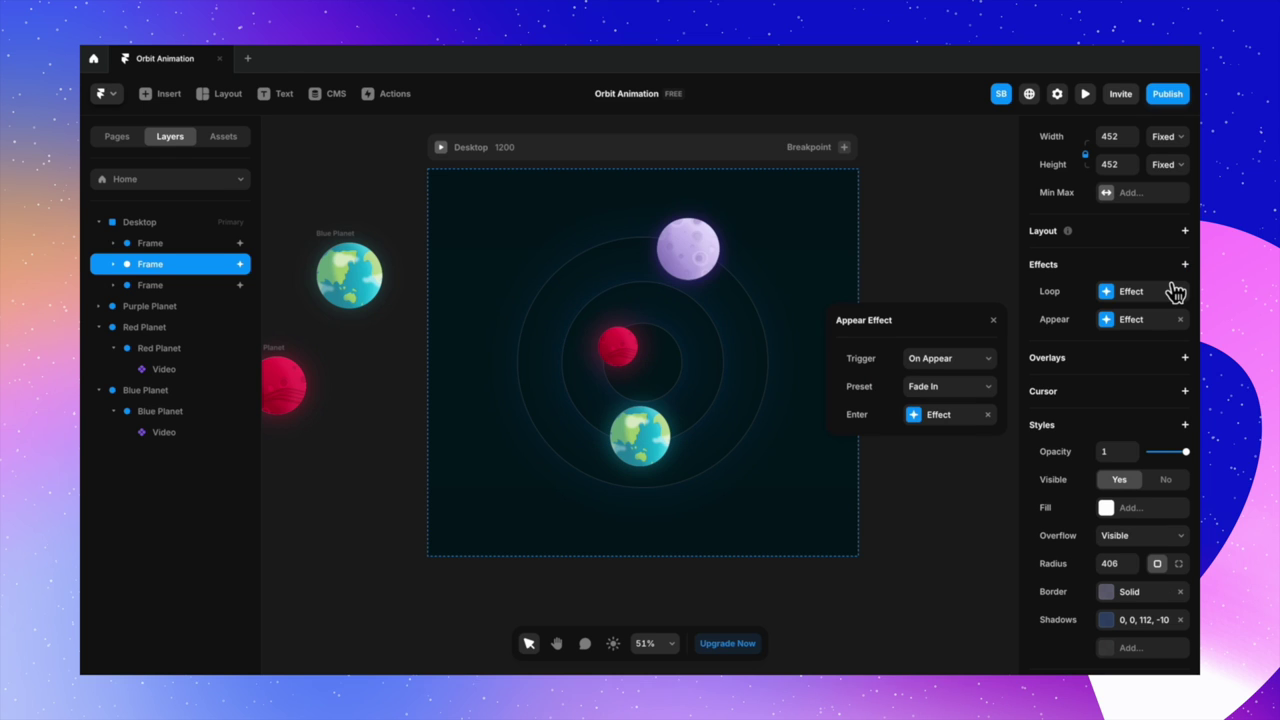
click(977, 420)
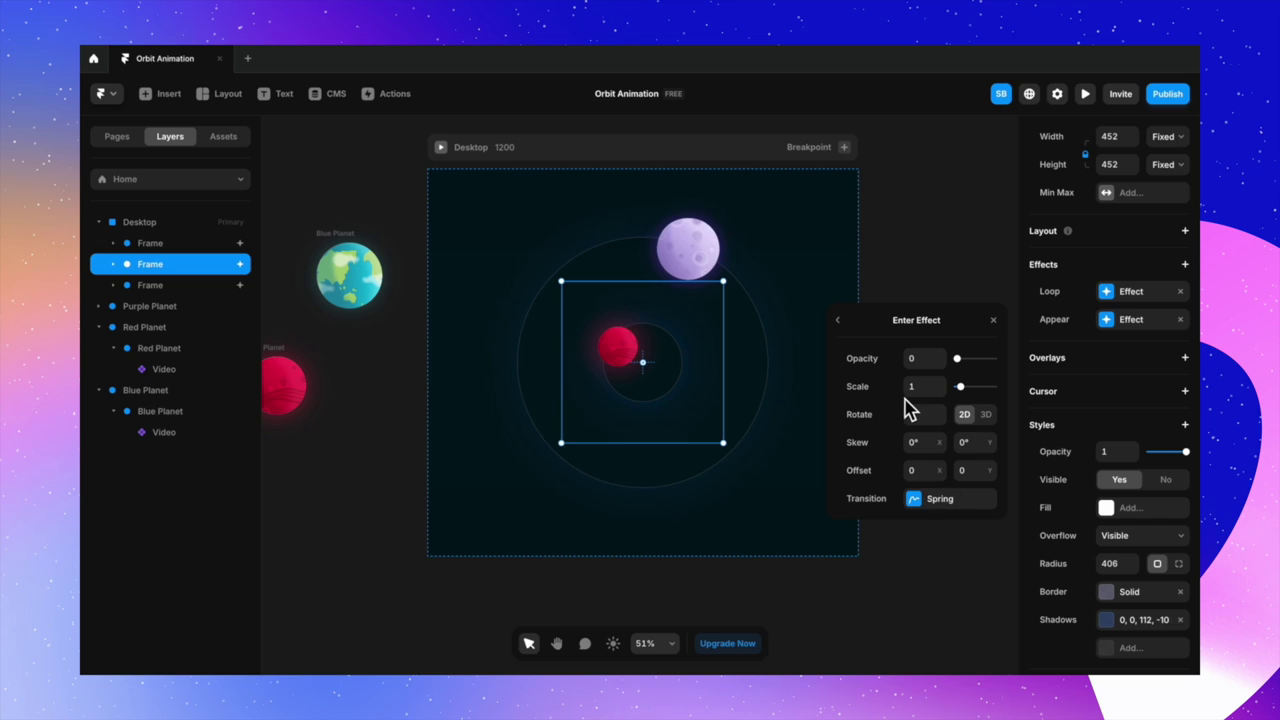
click(933, 513)
click(930, 556)
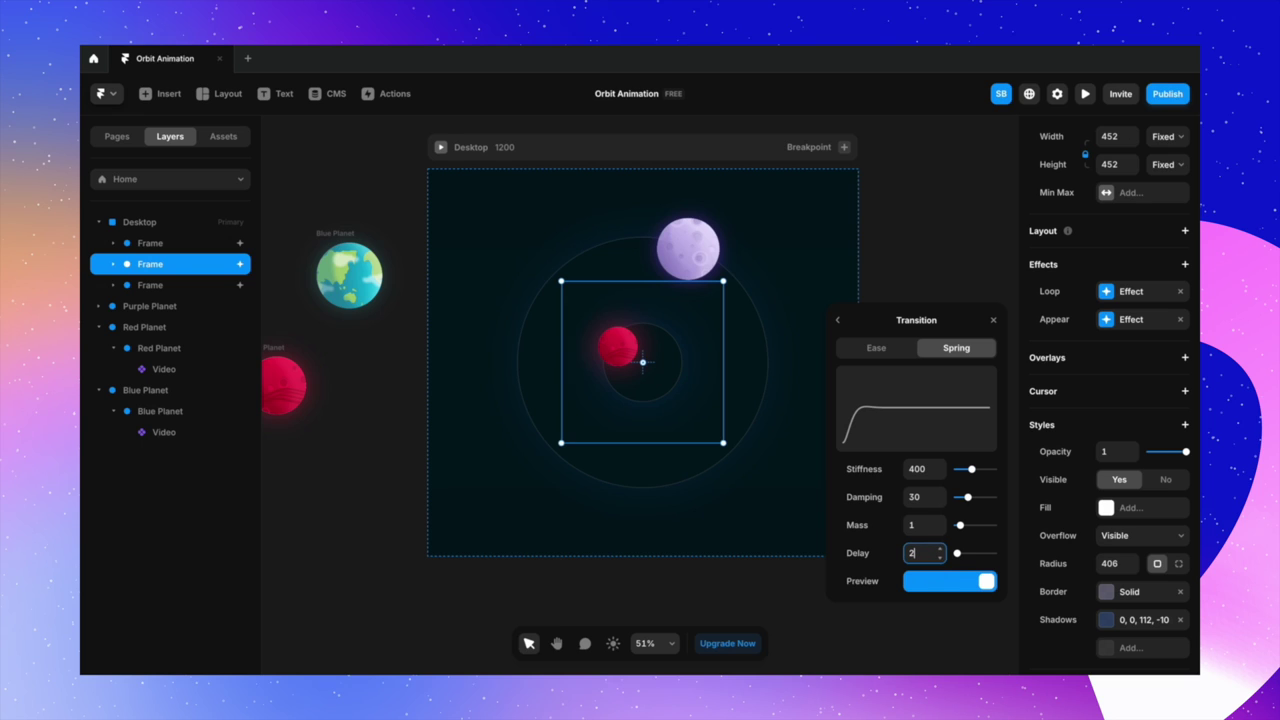
click(876, 348)
click(840, 321)
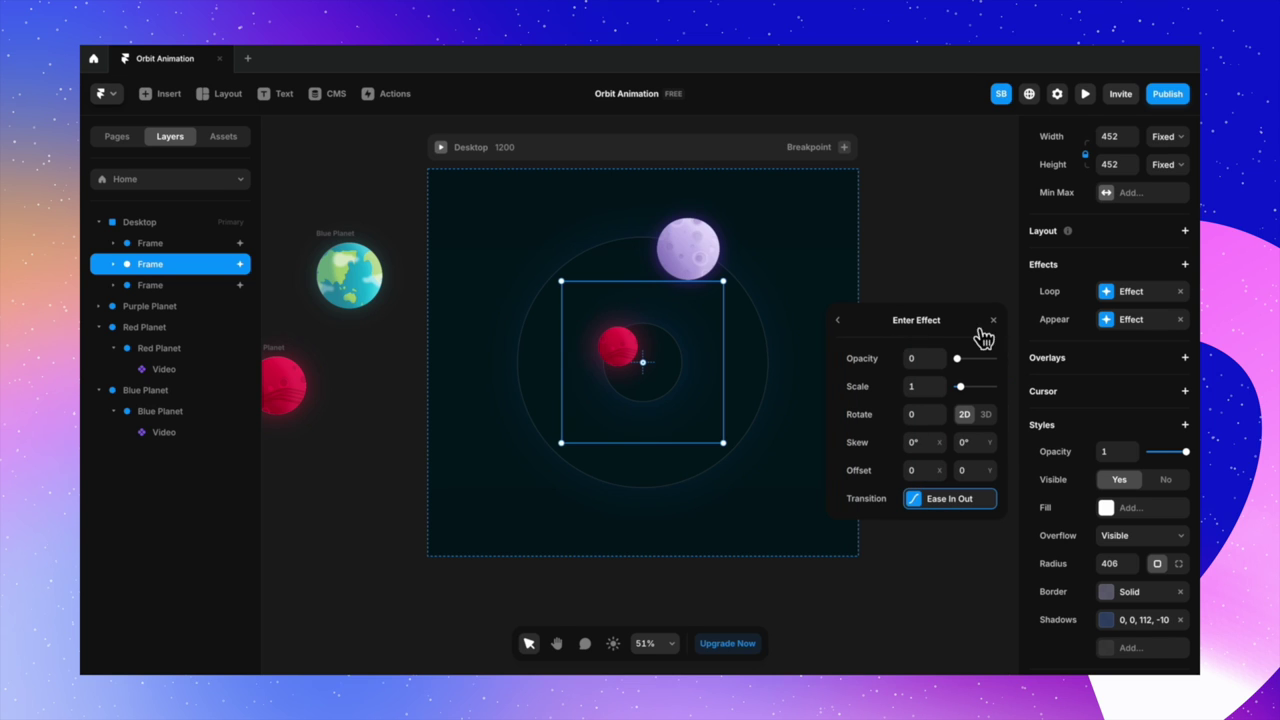
- Add a Fade In Appear effect to the innermost ring frame, with an Ease In Out transition and a delay of 4 s
click(181, 291)
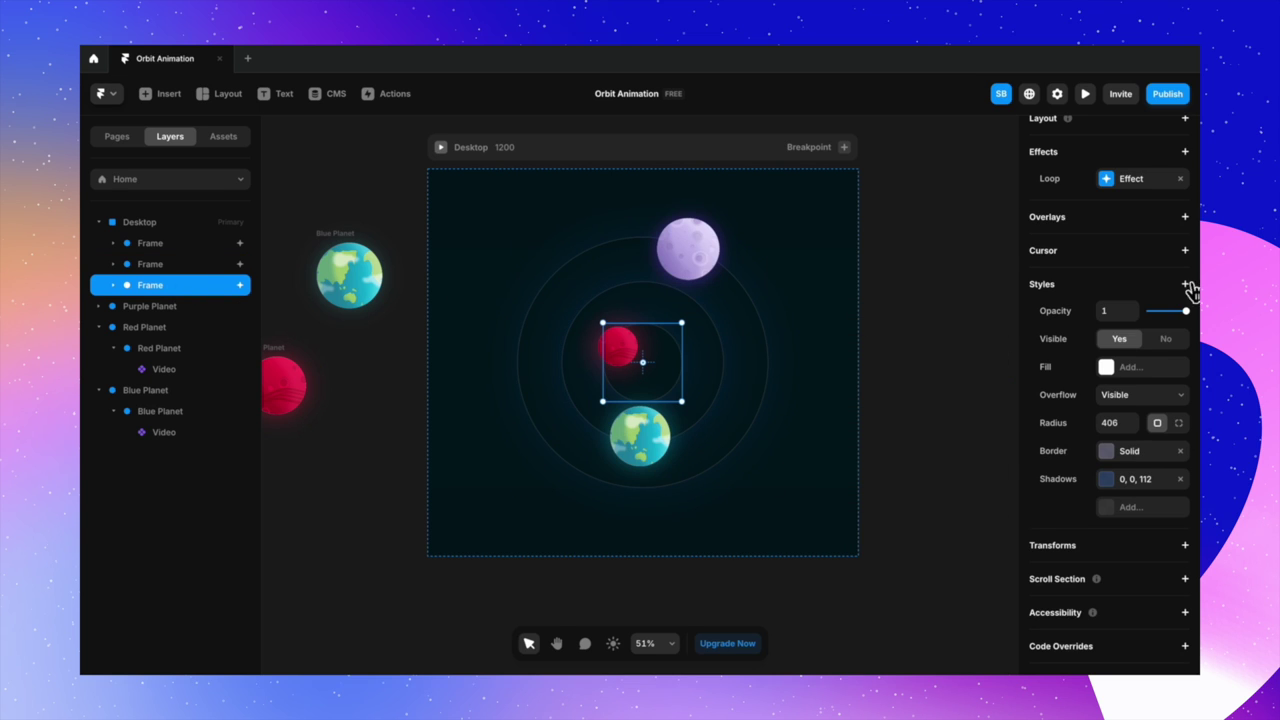
click(1184, 151)
click(1163, 183)
click(958, 310)
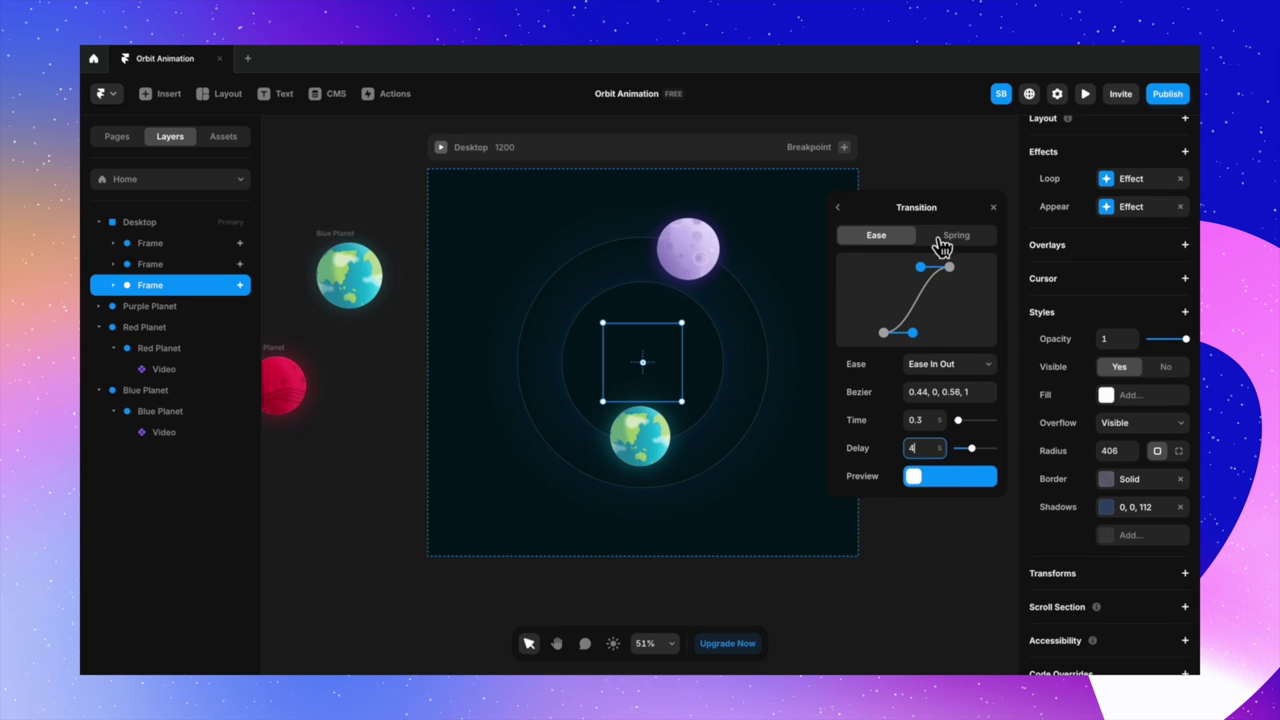
- Check the outermost ring frame's Appear effect and preview the Desktop page to watch the rings fade in
click(172, 247)
click(1130, 293)
click(1006, 314)
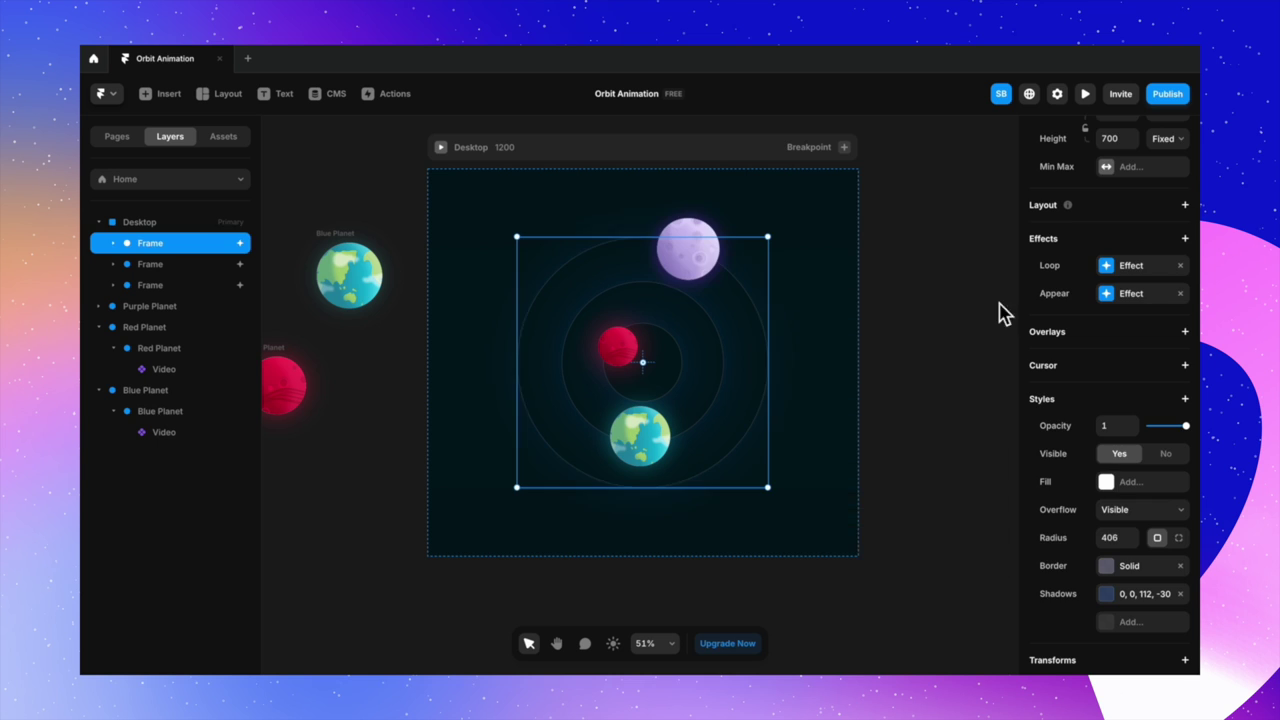
click(932, 318)
click(442, 150)
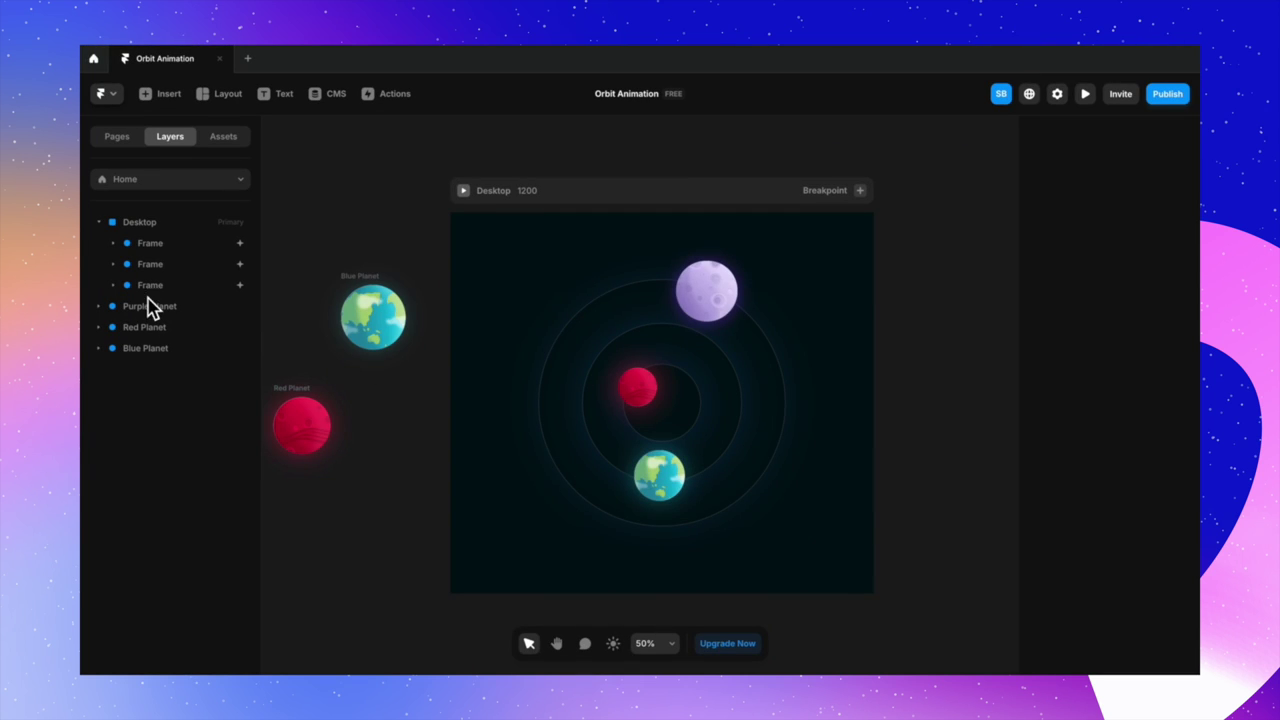
- Wrap the three ring frames in a new frame and rename it Orbit
click(150, 288)
shift+click(177, 251)
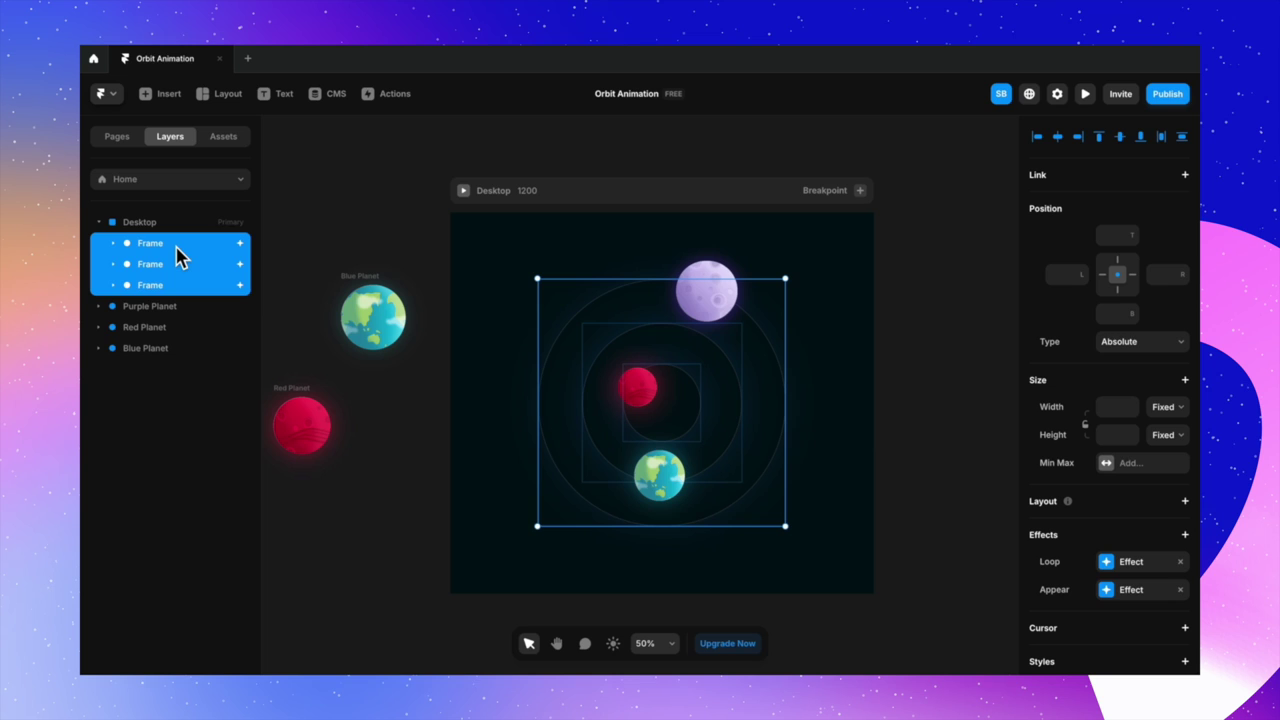
right_click(177, 256)
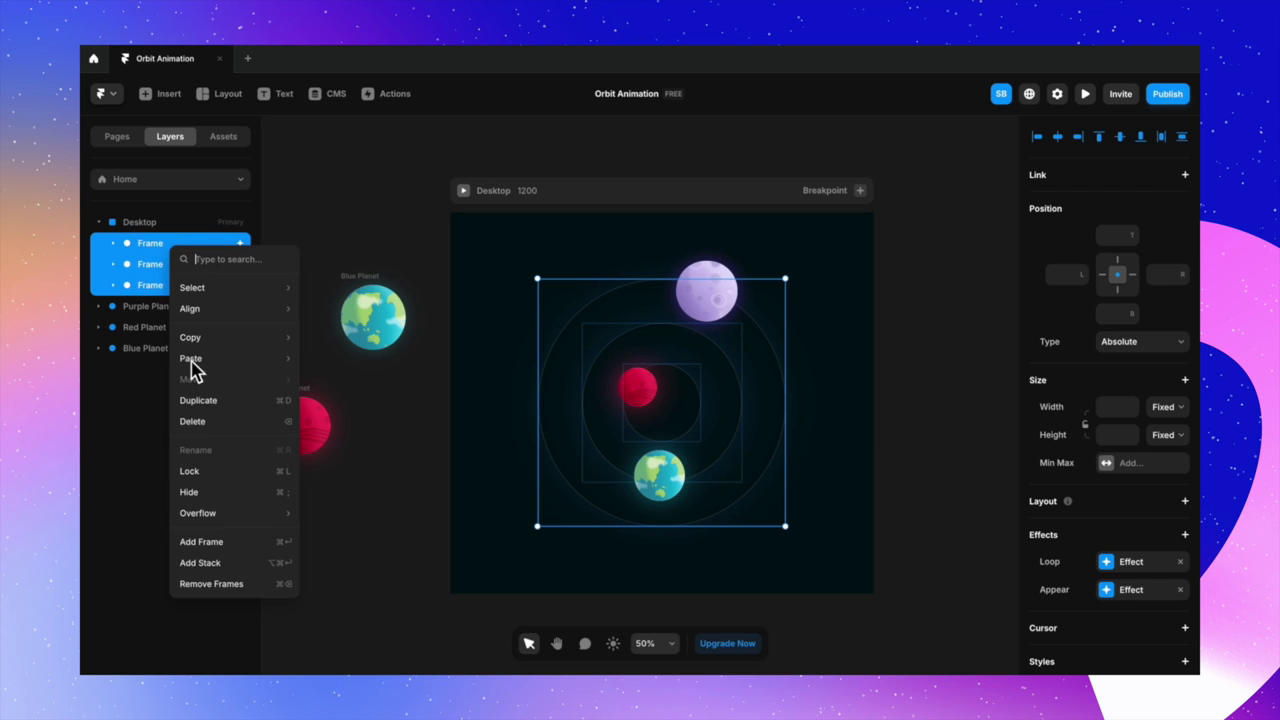
click(212, 551)
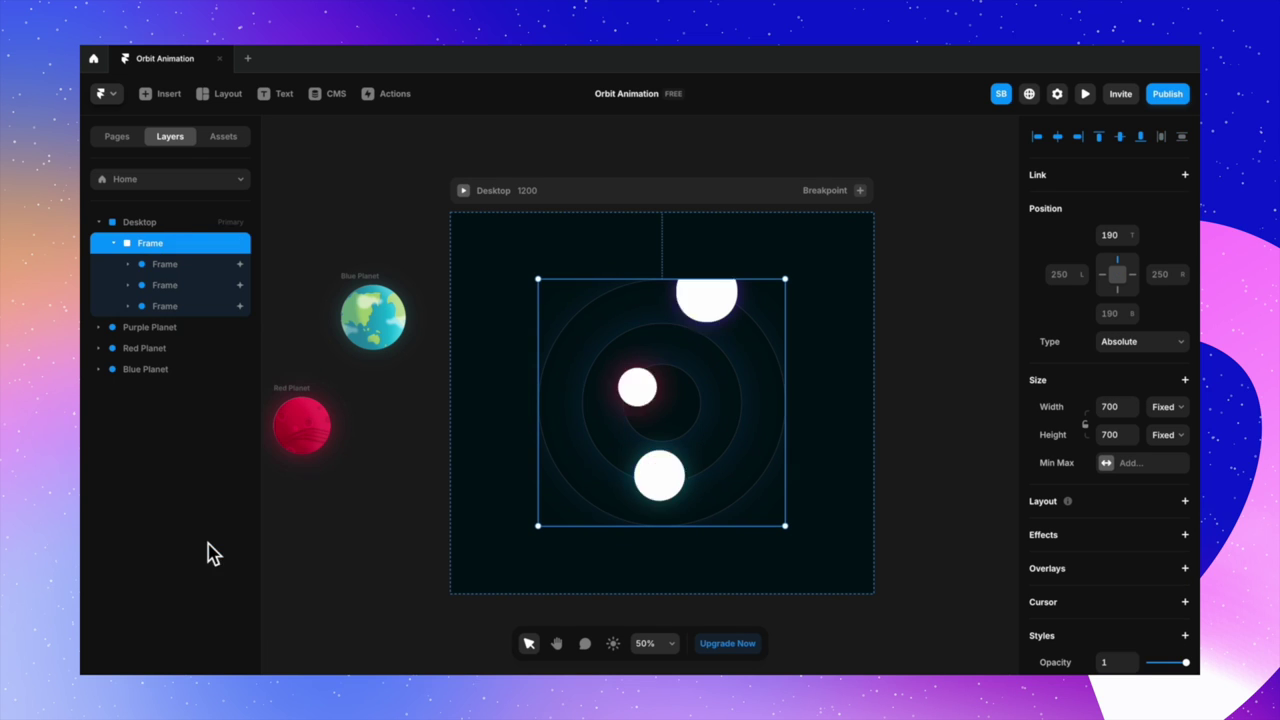
double_click(157, 249)
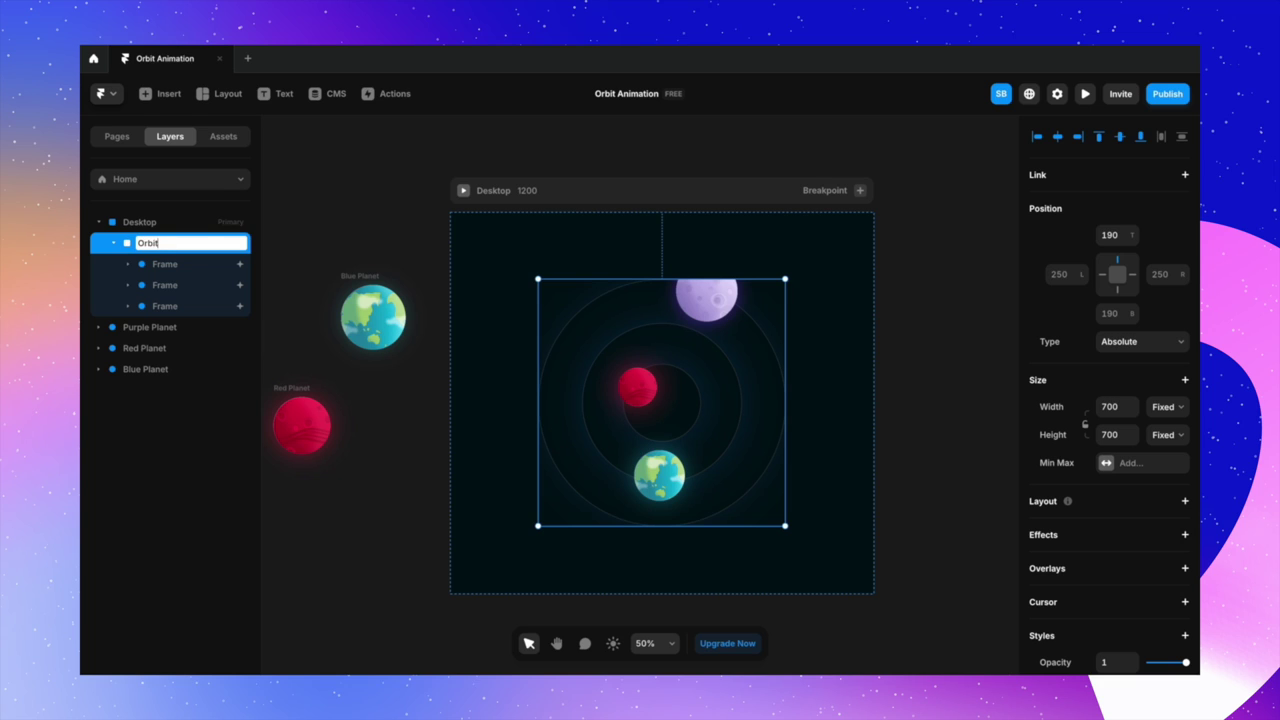
key(Return)
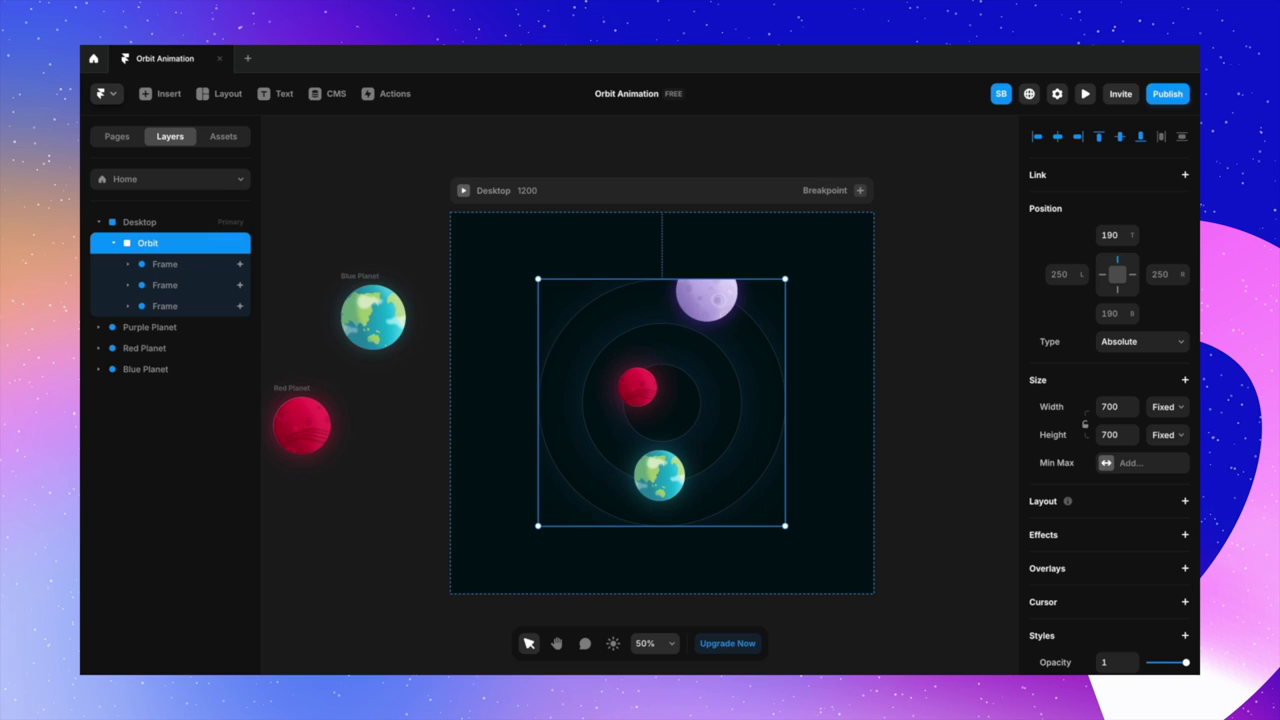
click(955, 340)
- Set the Orbit frame's overflow to Visible
click(165, 244)
scroll(1146, 548, down, 5)
click(1140, 459)
click(1142, 477)
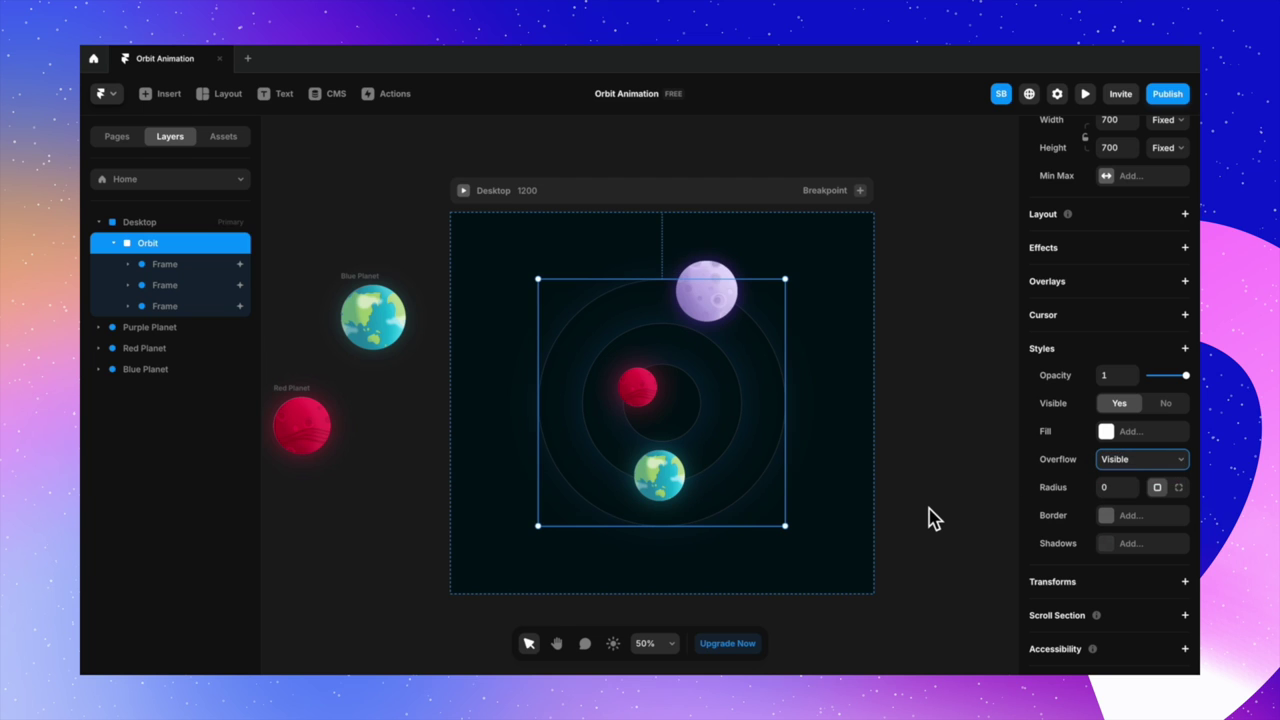
click(930, 517)
- Create a component named Orbit from the Orbit frame
scroll(930, 517, right, 3)
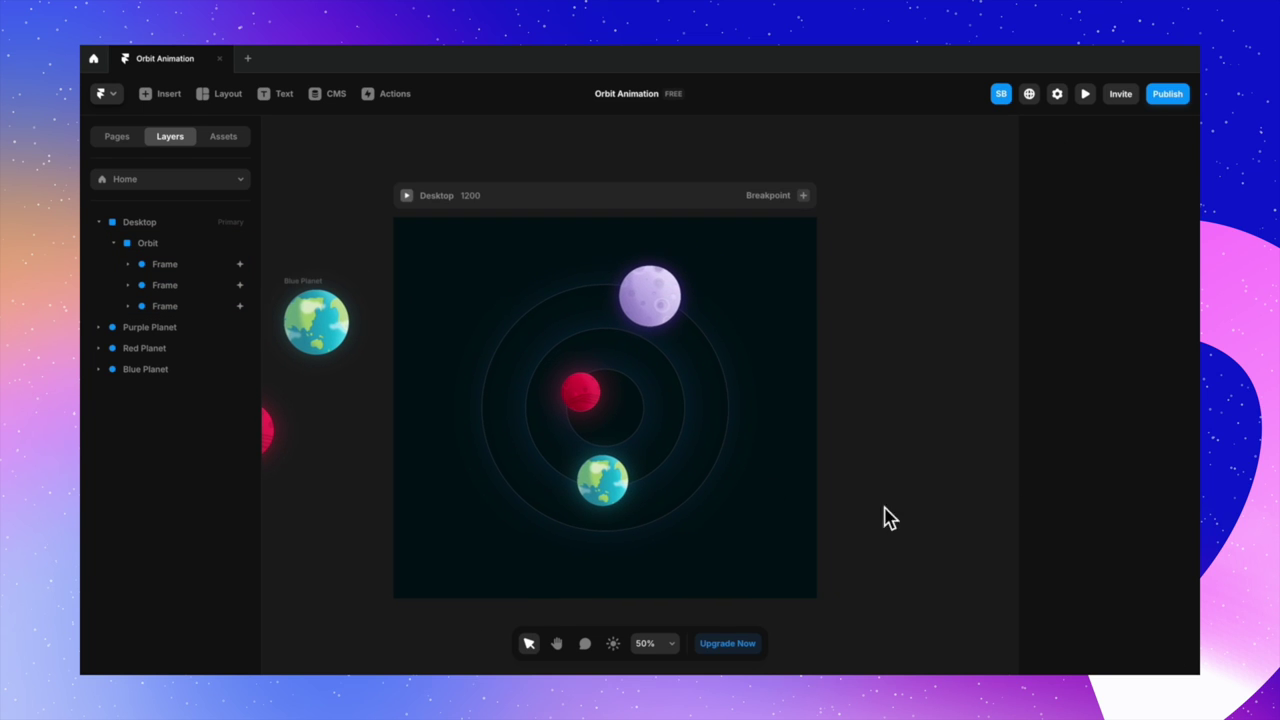
click(181, 246)
right_click(181, 245)
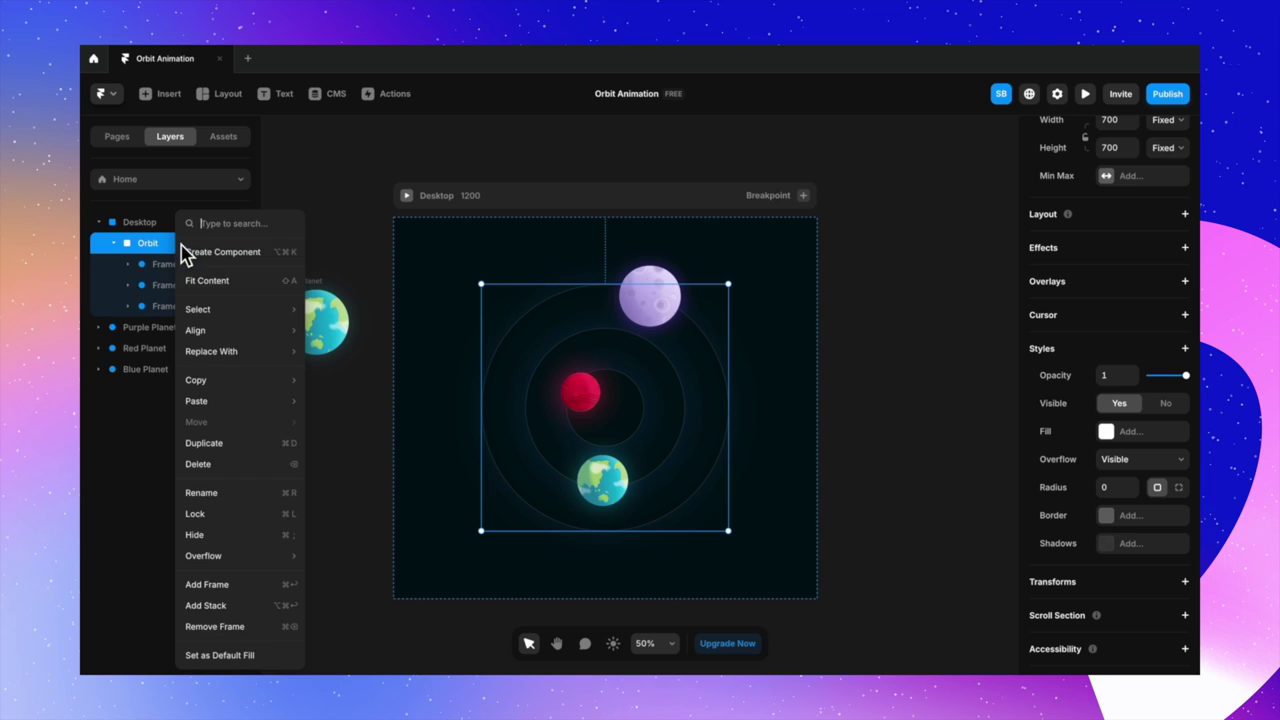
click(210, 255)
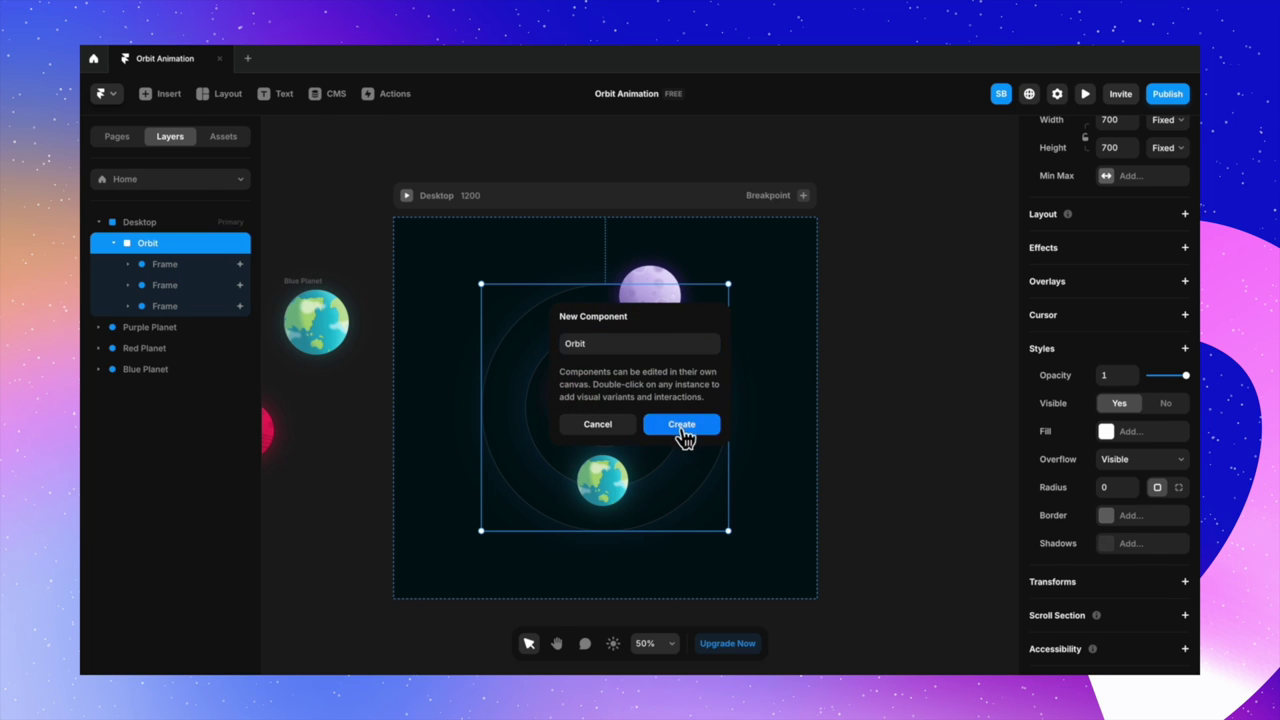
click(682, 425)
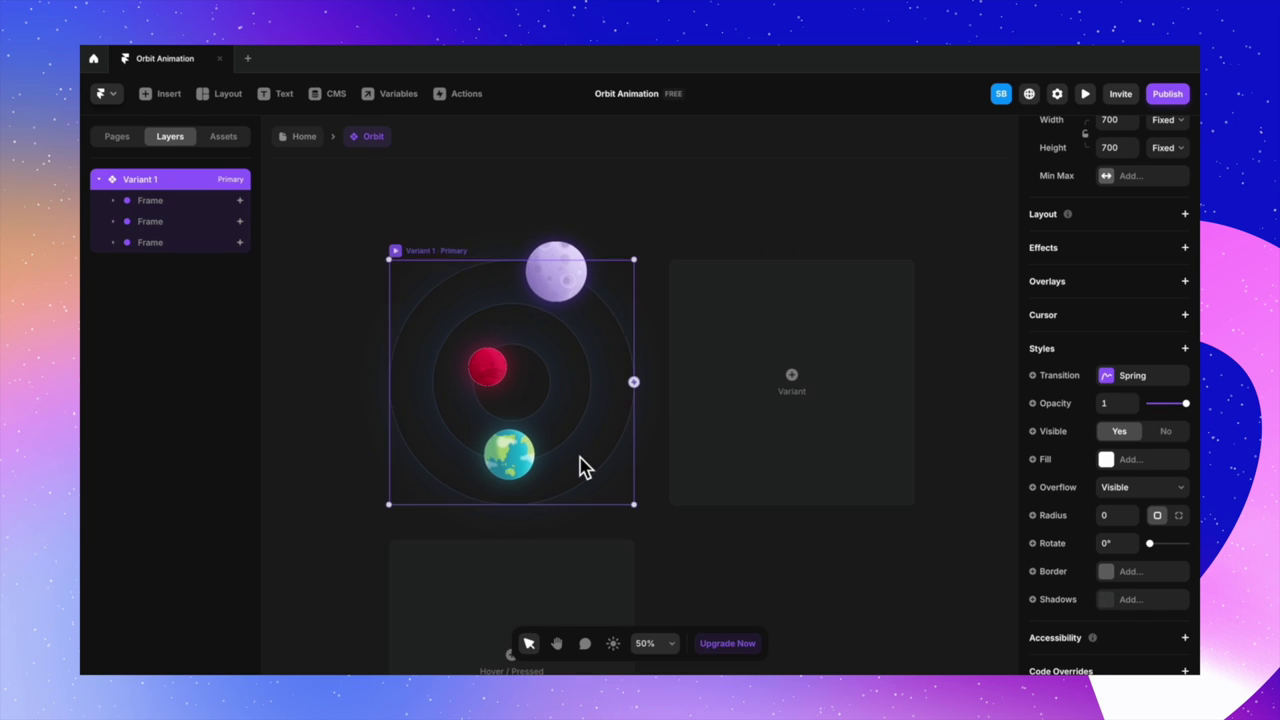
- Rename the Orbit component's primary variant to Desktop
double_click(140, 184)
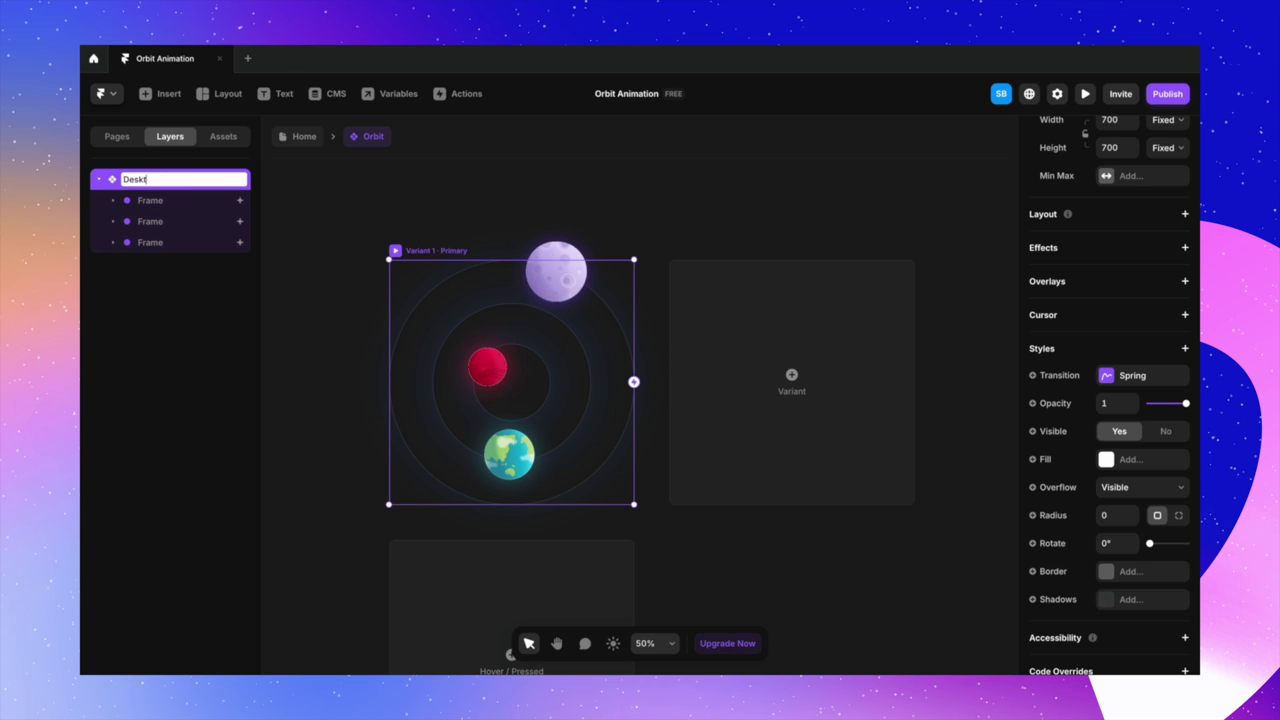
click(310, 227)
click(443, 257)
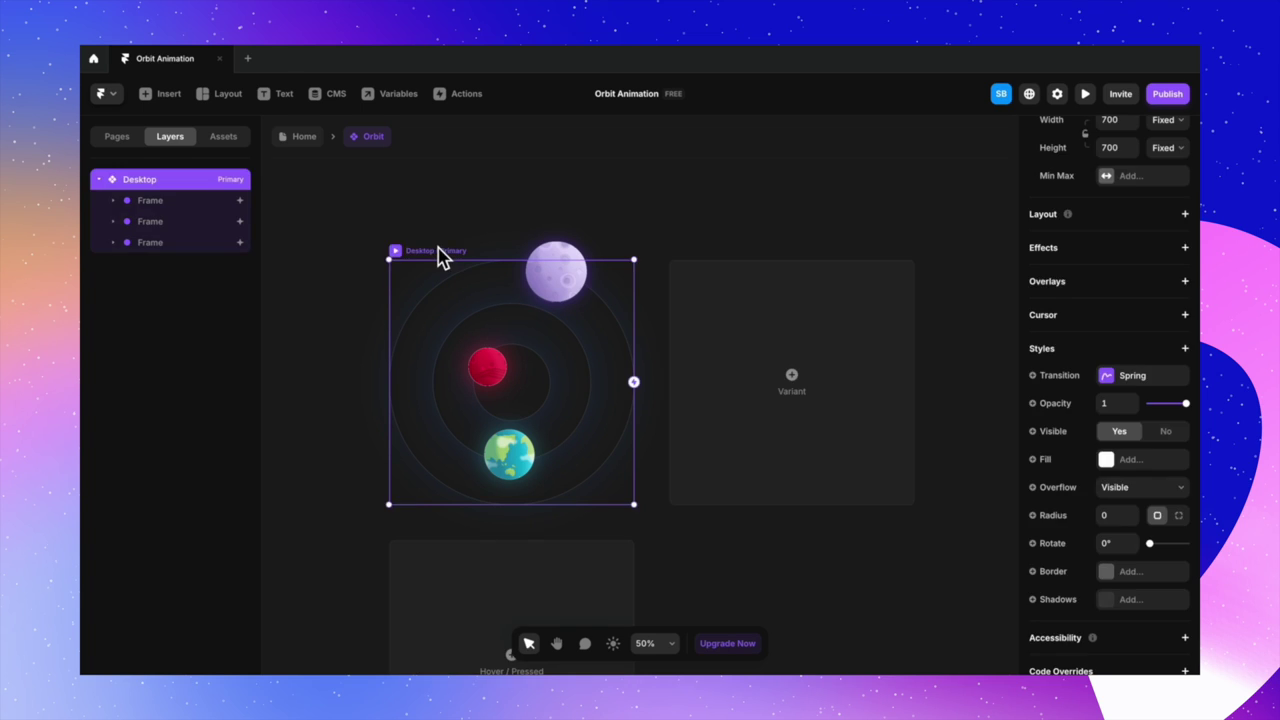
- Add a second variant to the Orbit component and rename it Phone
click(800, 396)
double_click(139, 265)
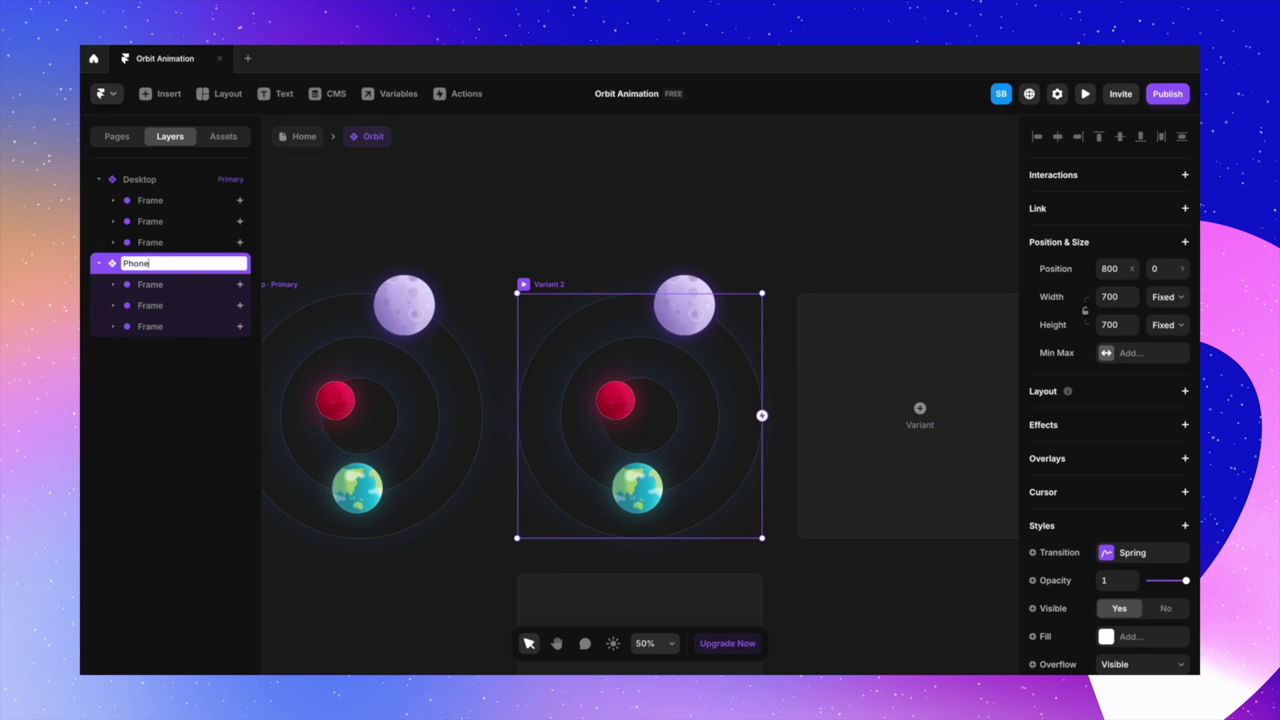
key(Return)
click(752, 210)
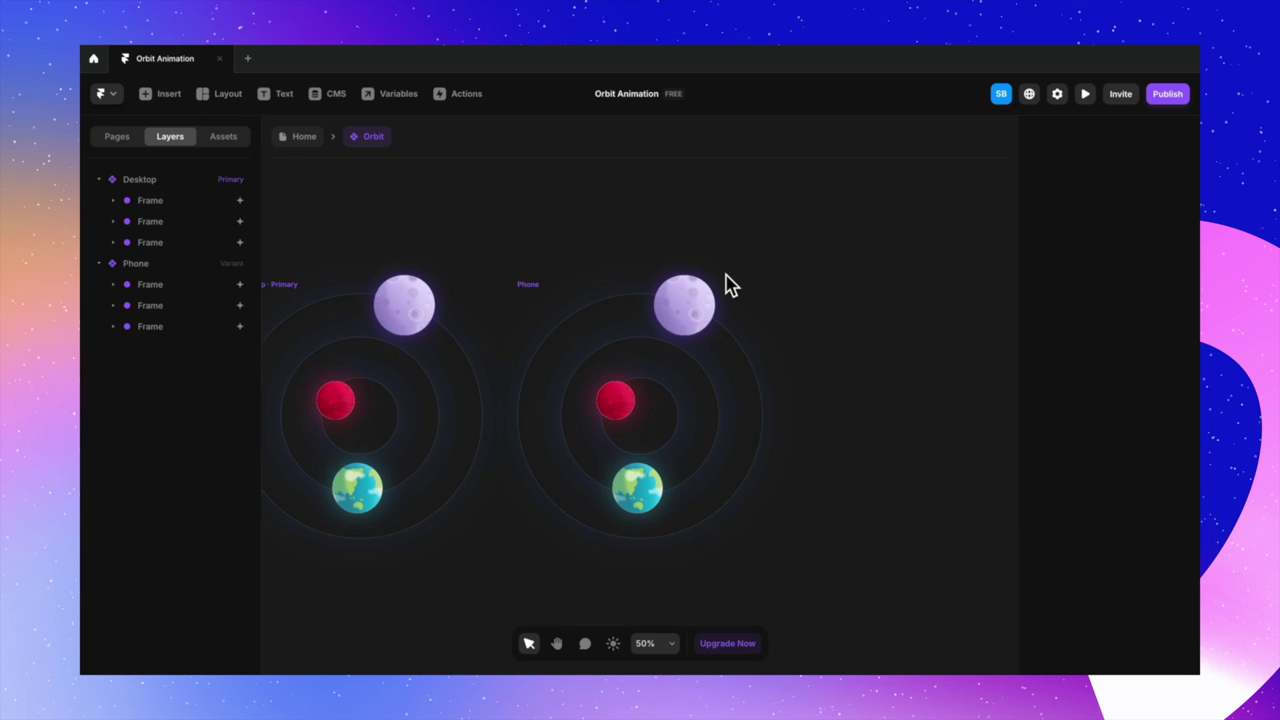
scroll(730, 285, right, 3)
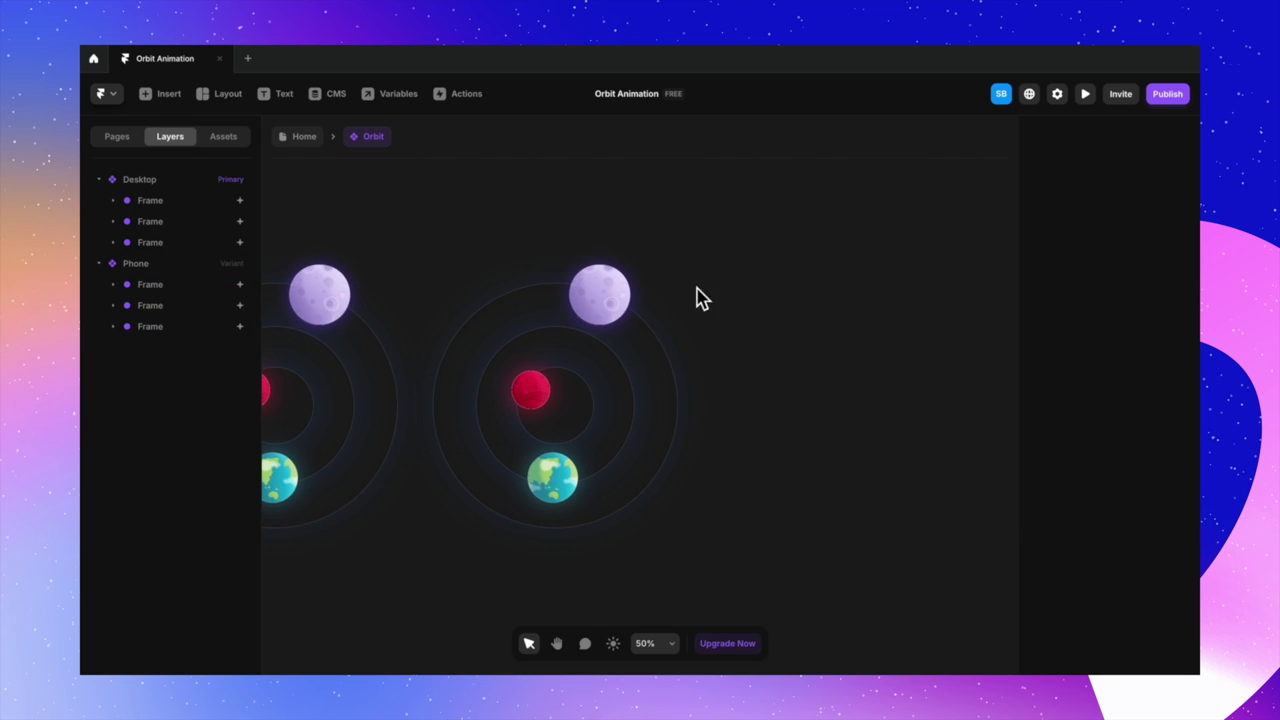
click(153, 289)
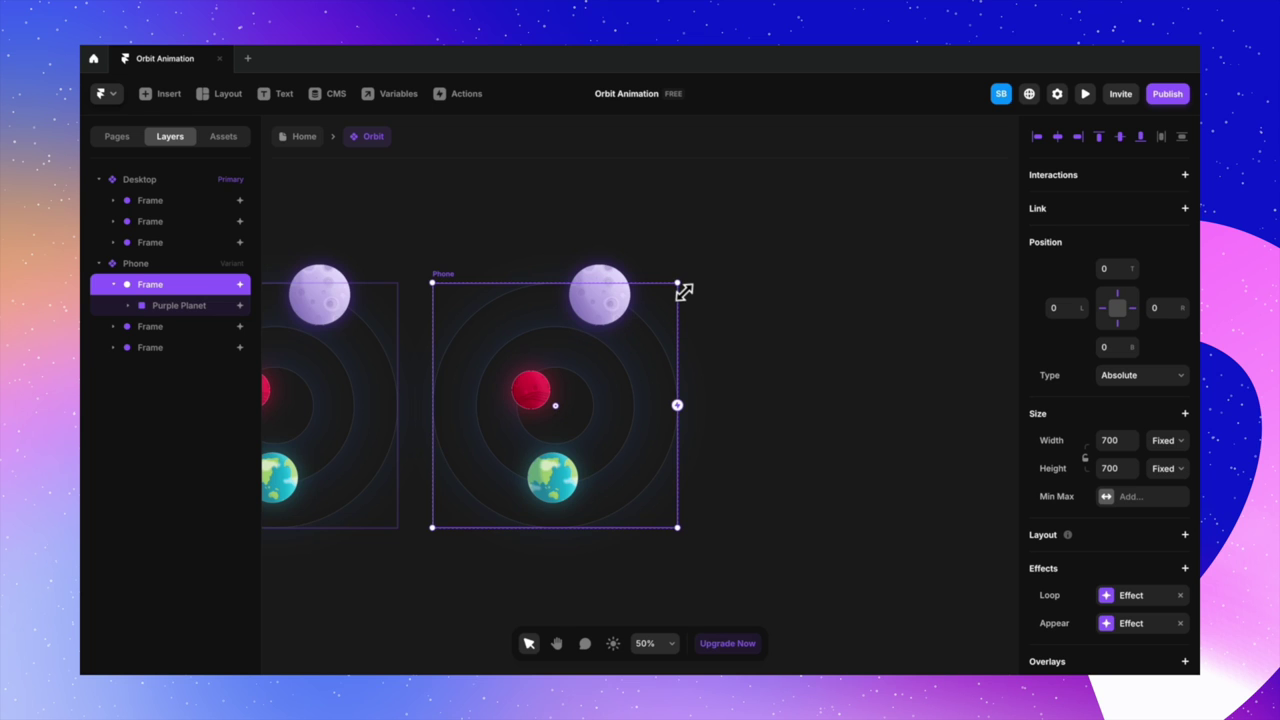
drag(683, 291, 623, 338)
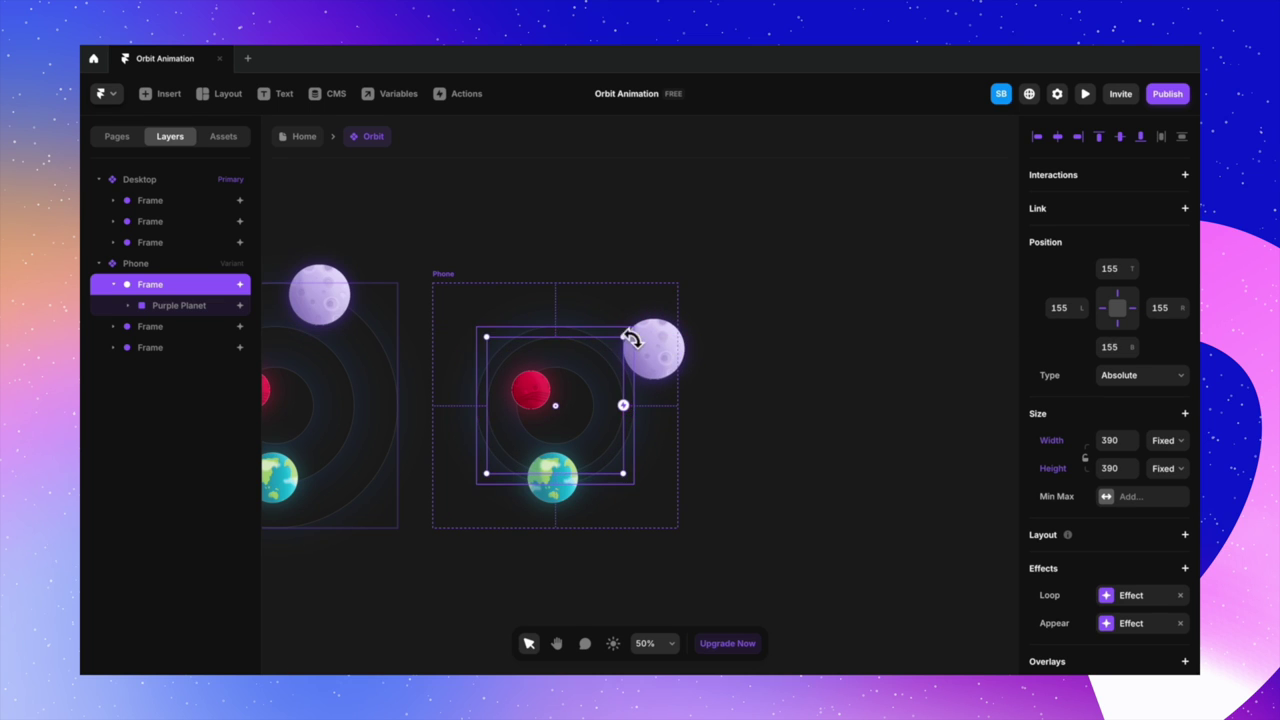
key(ctrl+z)
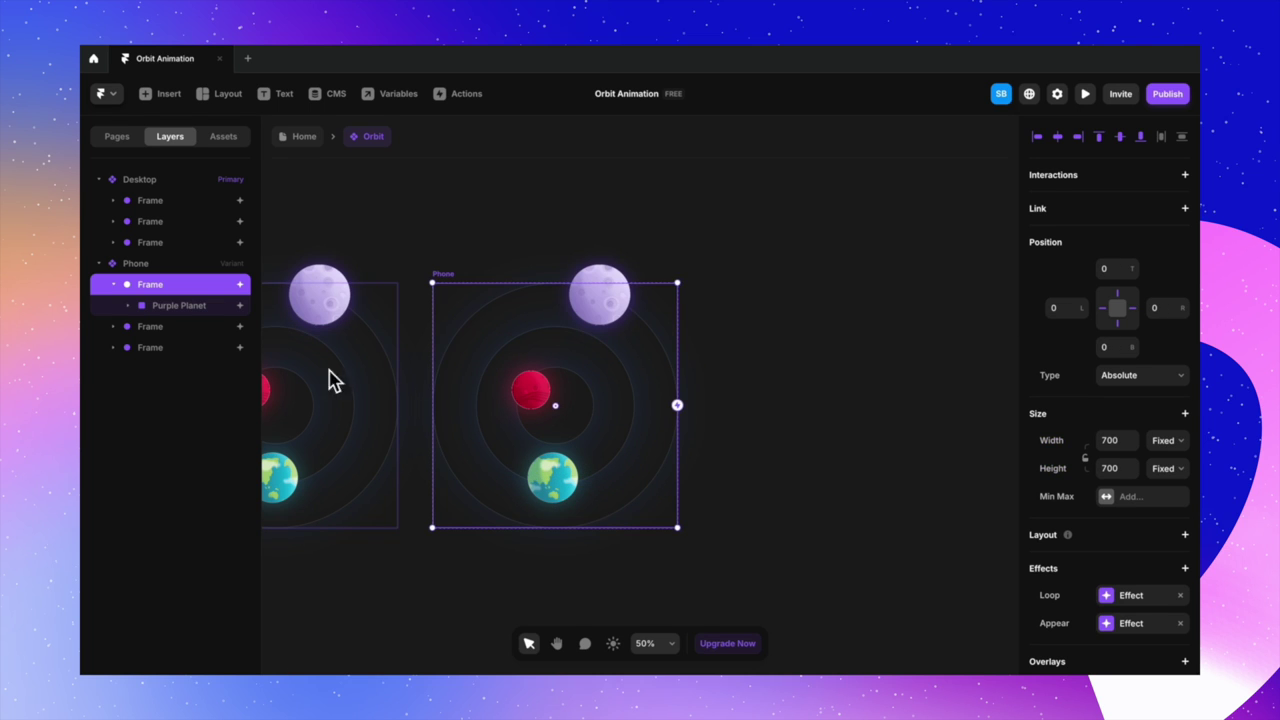
- Shrink the Phone variant's innermost ring frame to 100 × 100 around its centre
click(118, 286)
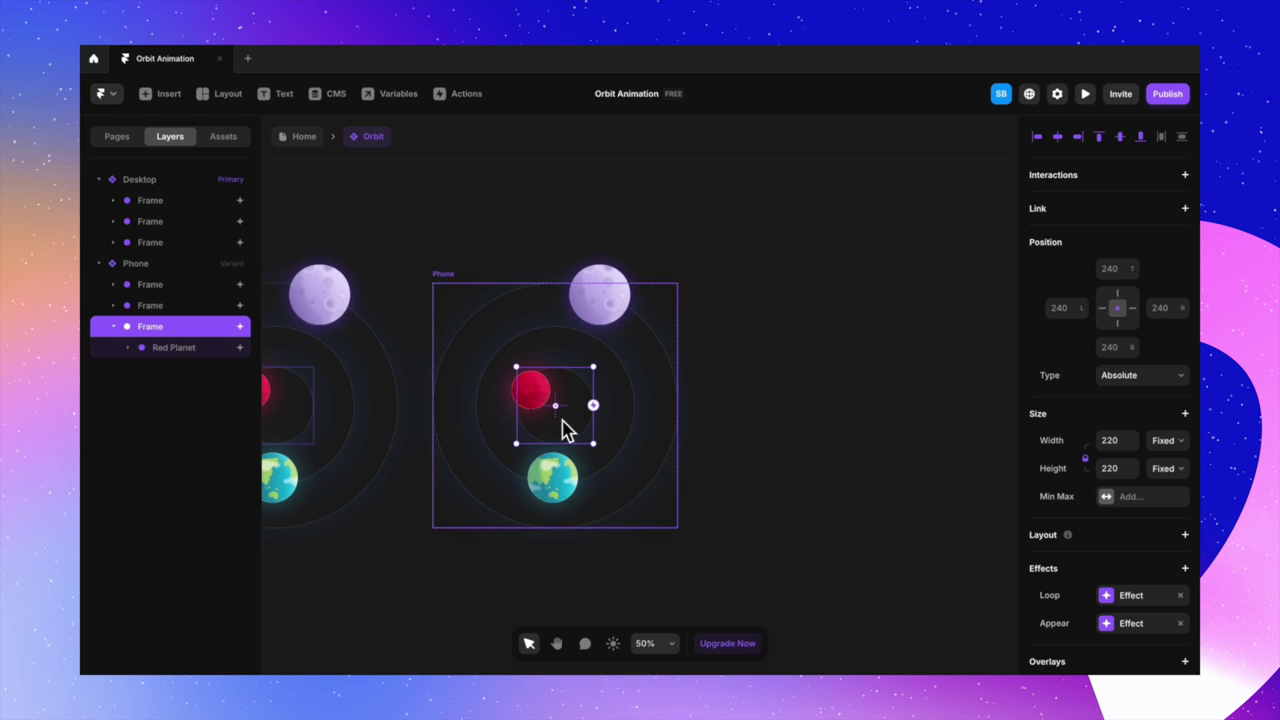
scroll(594, 410, up, 5)
drag(602, 341, 566, 377)
- Shrink the Phone variant's Red Planet to 49 × 49 and move it onto the innermost ring's left edge, at left offset -21
click(176, 352)
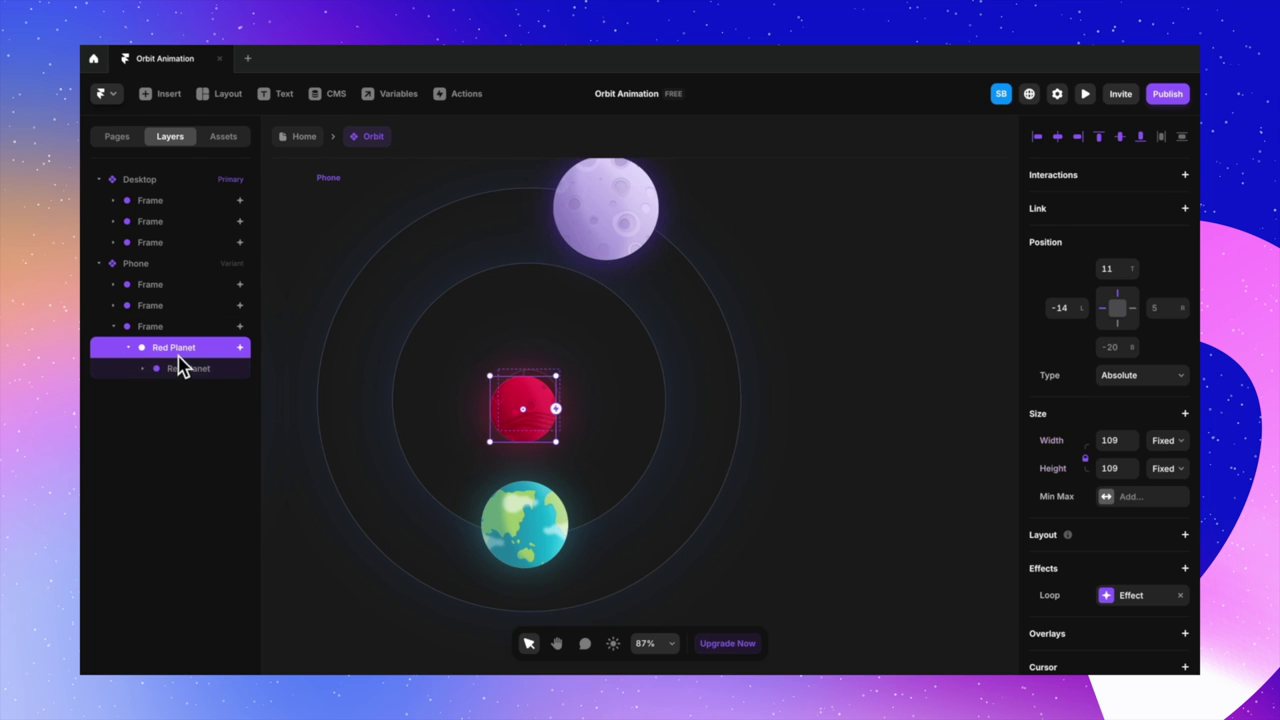
scroll(509, 415, up, 5)
drag(616, 347, 580, 383)
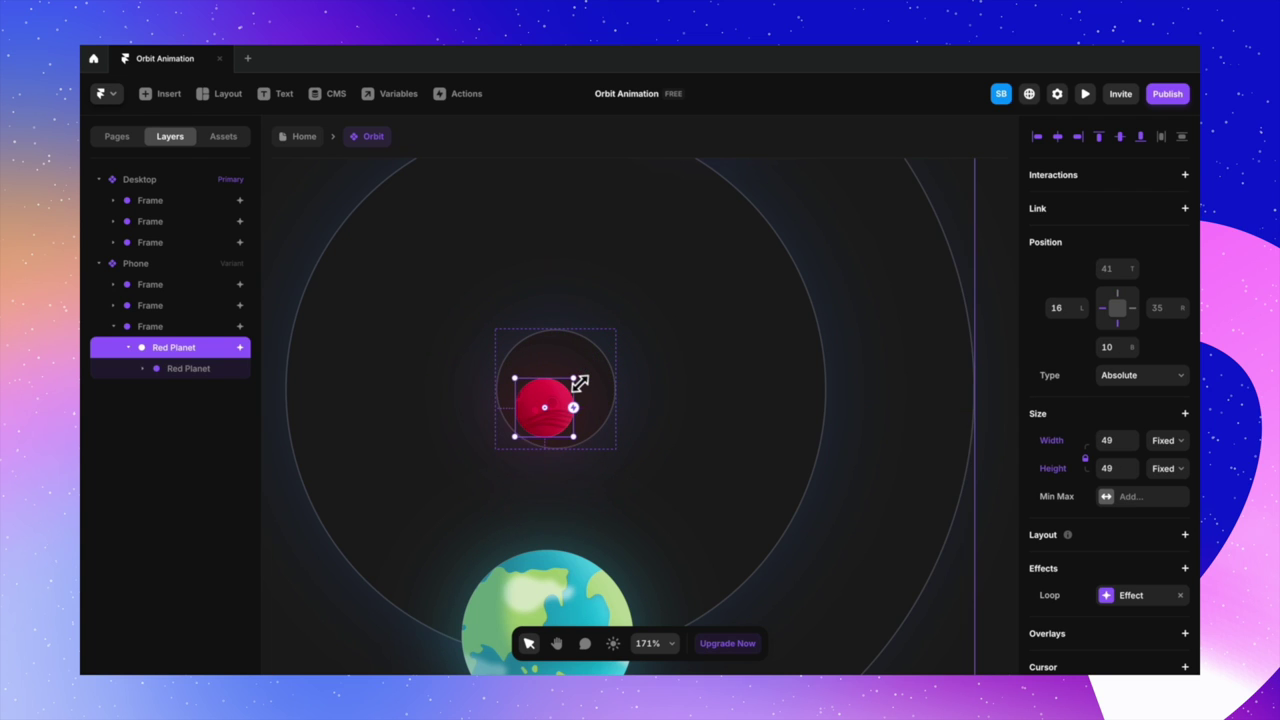
key(shift+Left)
key(shift+Left)
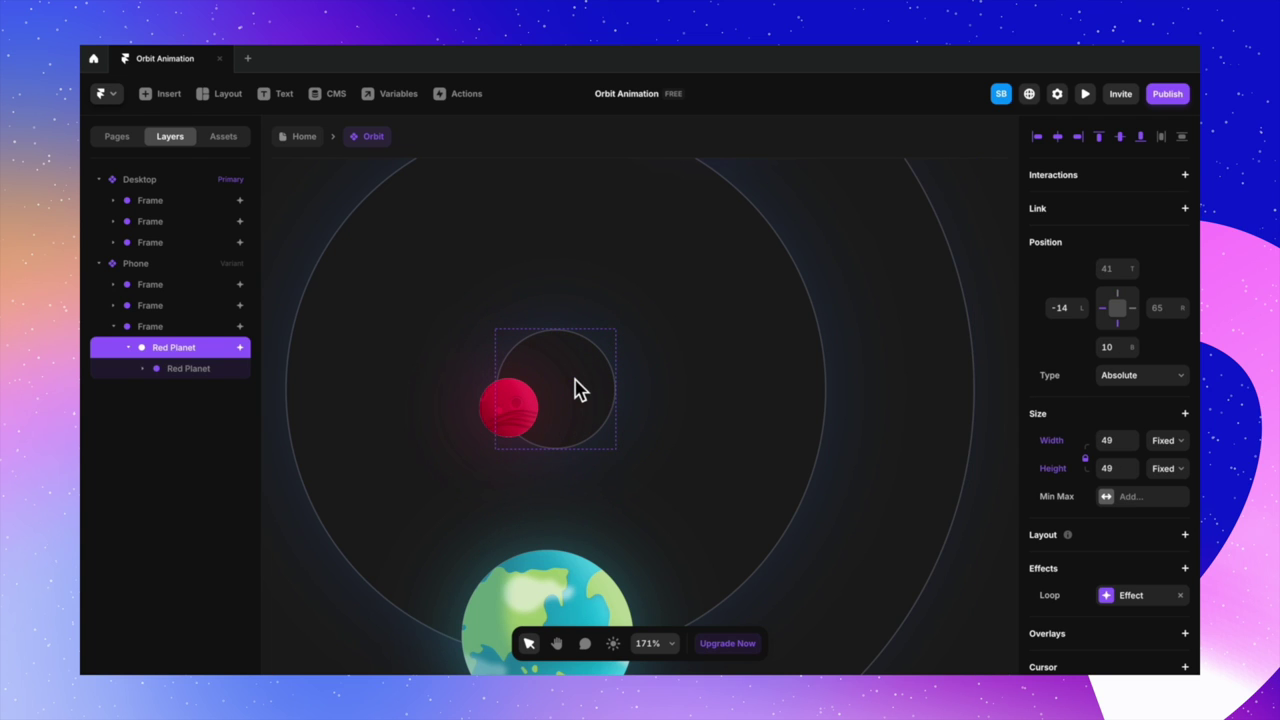
key(shift+Left)
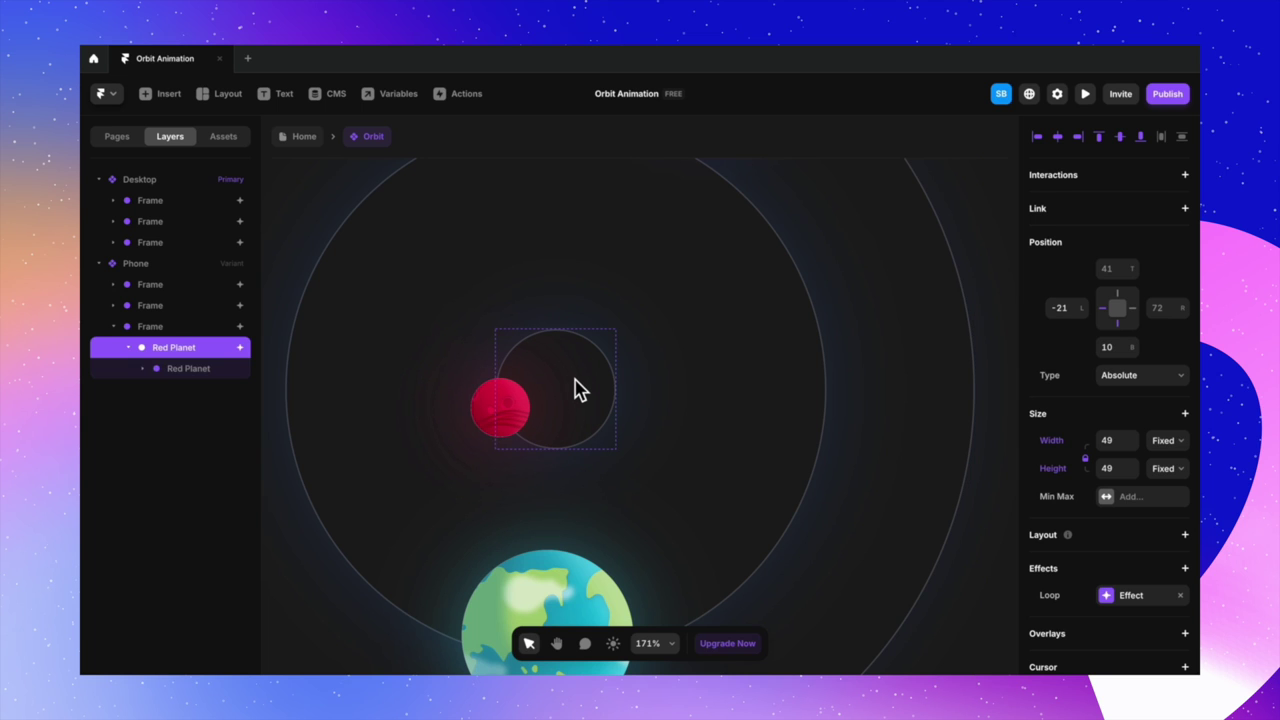
- Shrink the Phone variant's middle ring frame to about 198 × 198 around its centre
scroll(580, 390, down, 3)
click(110, 333)
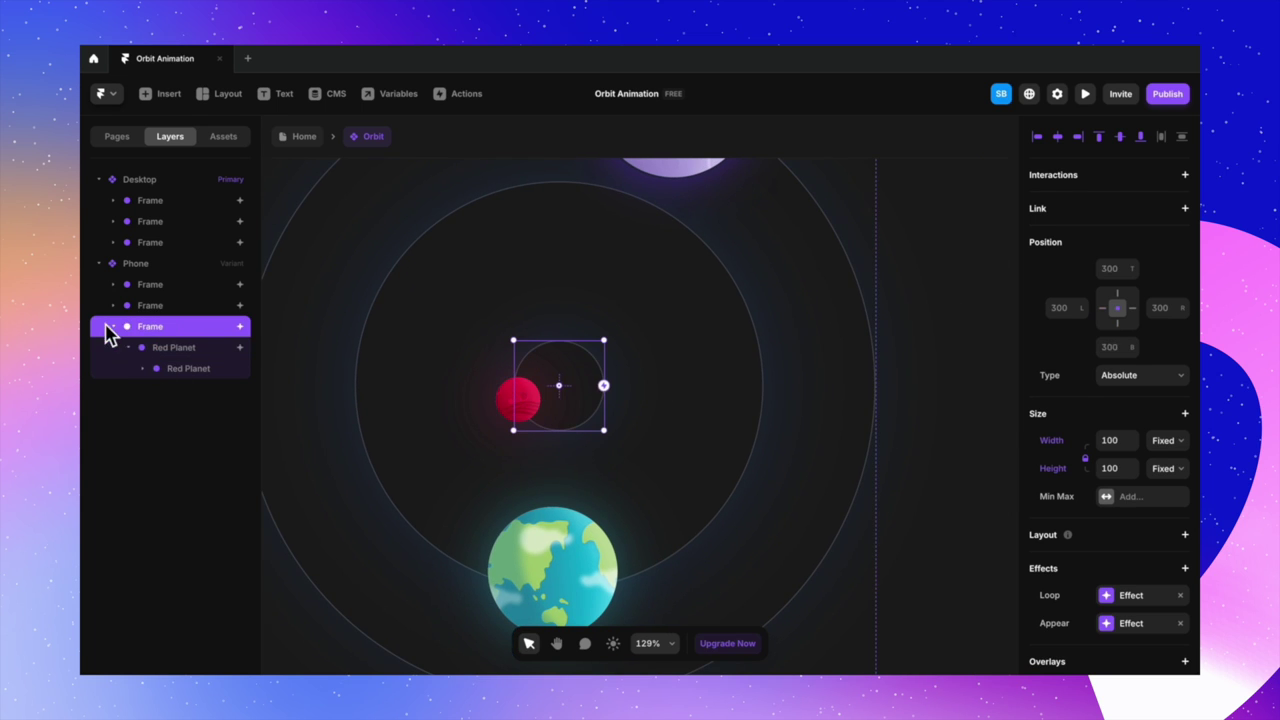
click(125, 330)
click(166, 308)
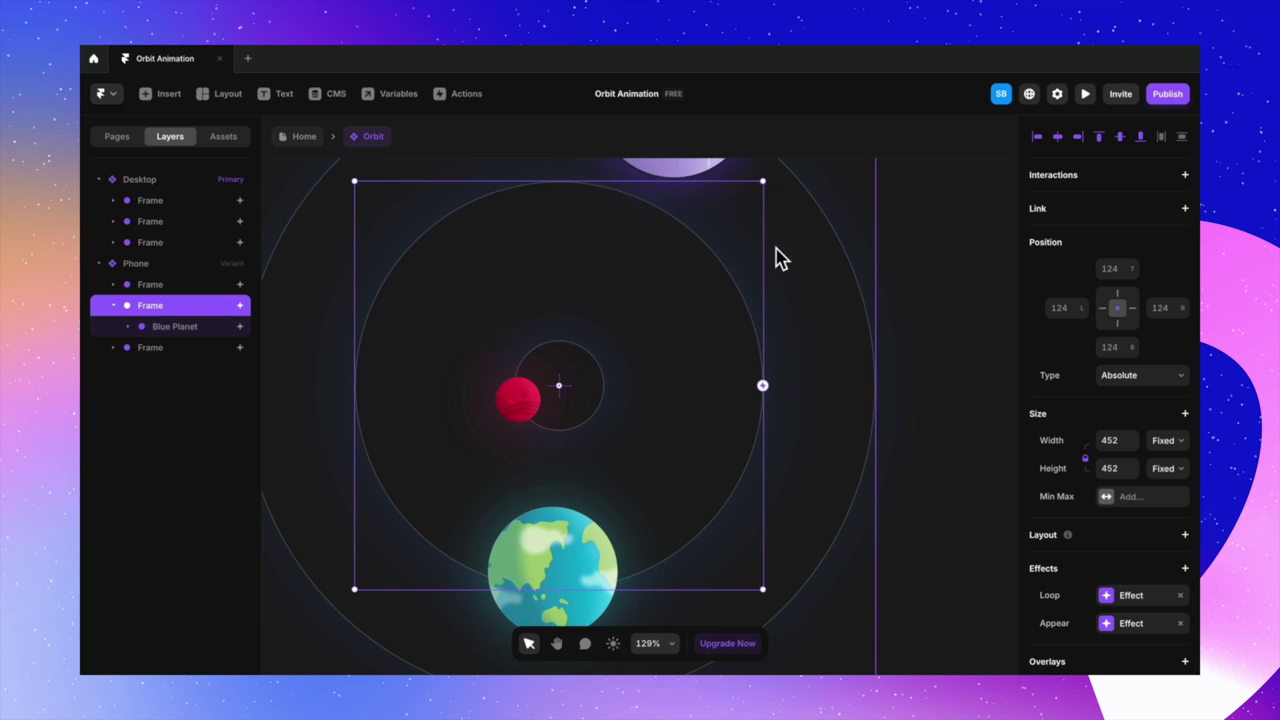
drag(766, 186, 651, 300)
- Shrink the Phone variant's Blue Planet to 47 × 47 and keep it centred on the middle ring's lower edge
click(172, 330)
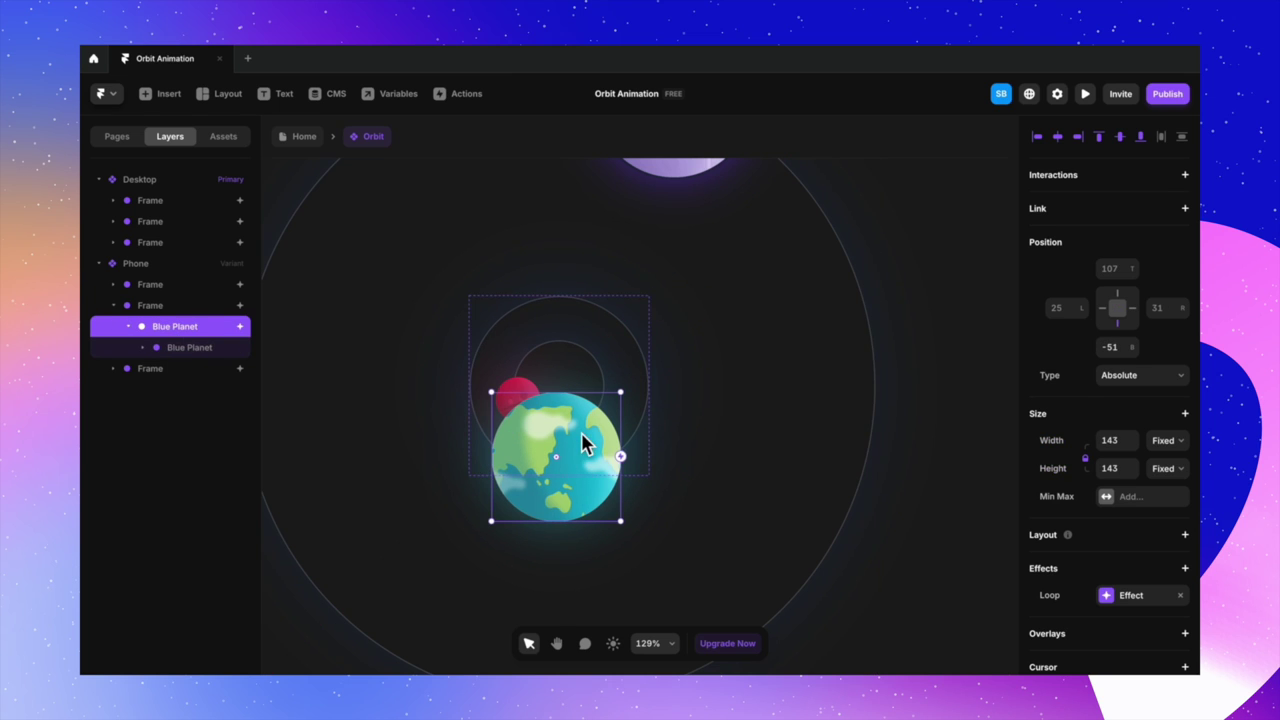
scroll(585, 445, down, 3)
drag(631, 290, 596, 339)
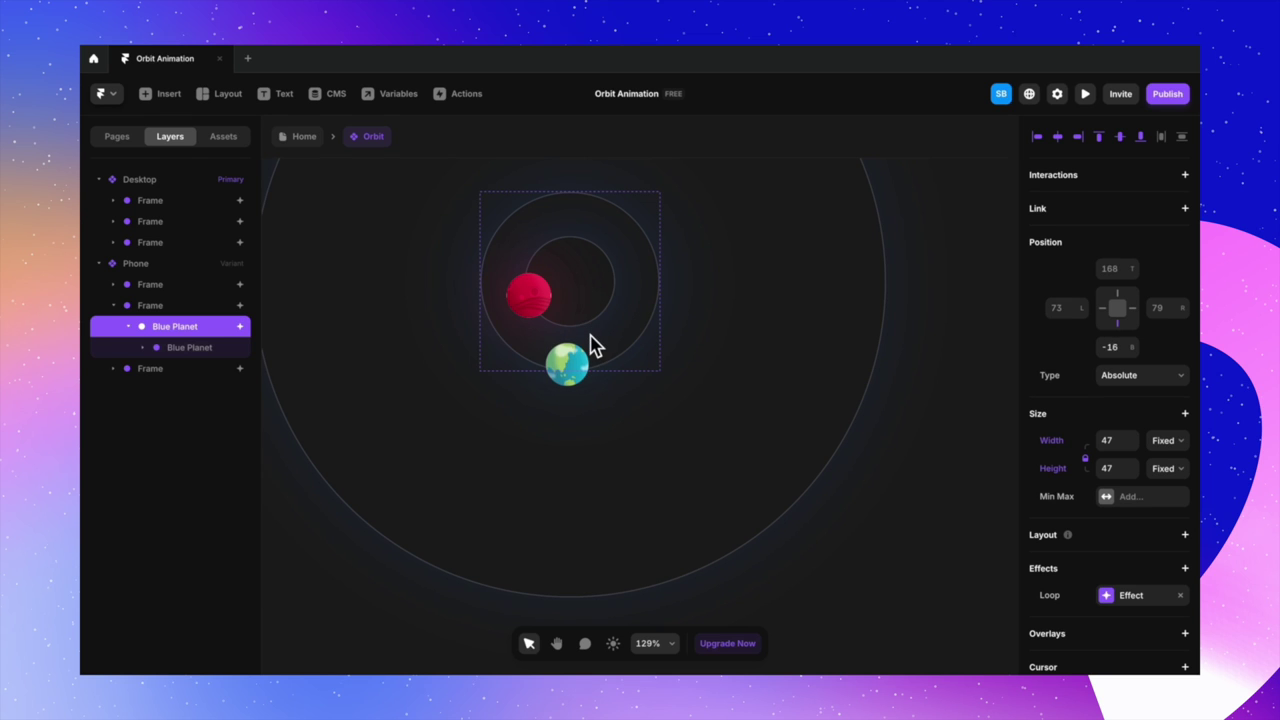
- Shrink the Phone variant's outermost ring frame to 296 × 296 around its centre
click(528, 295)
click(175, 410)
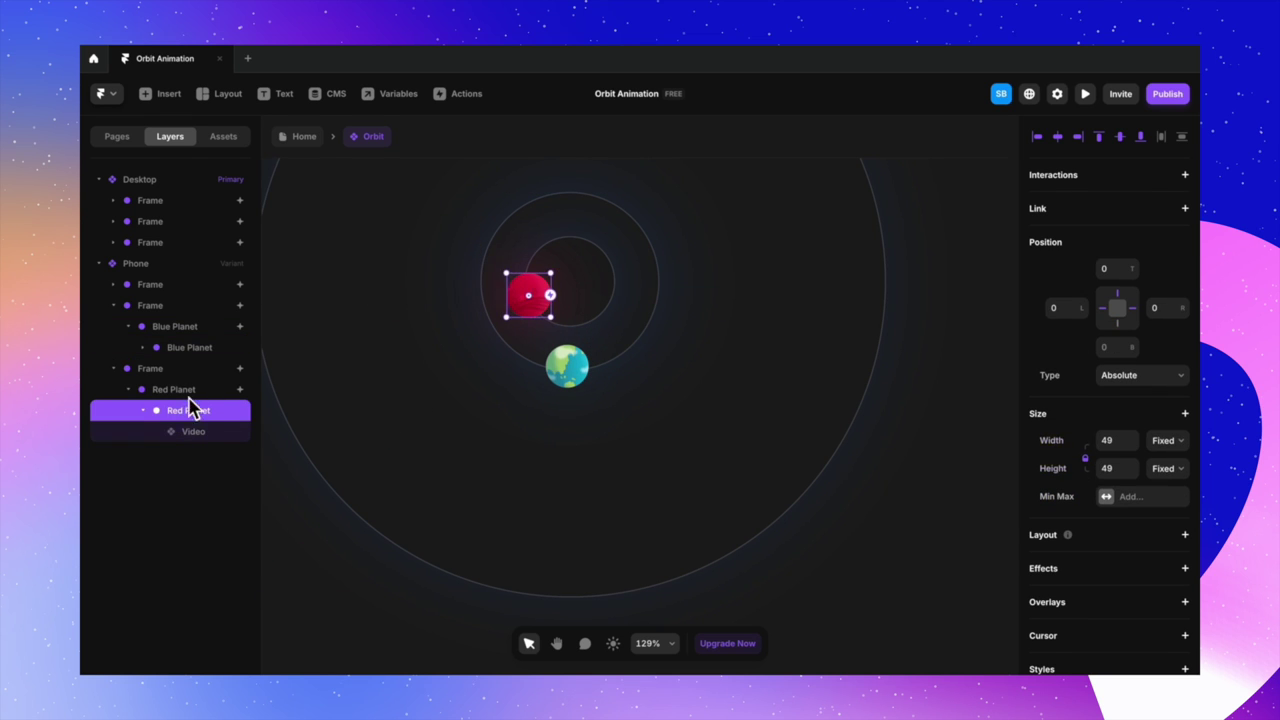
click(494, 429)
scroll(494, 429, down, 5)
drag(762, 277, 669, 346)
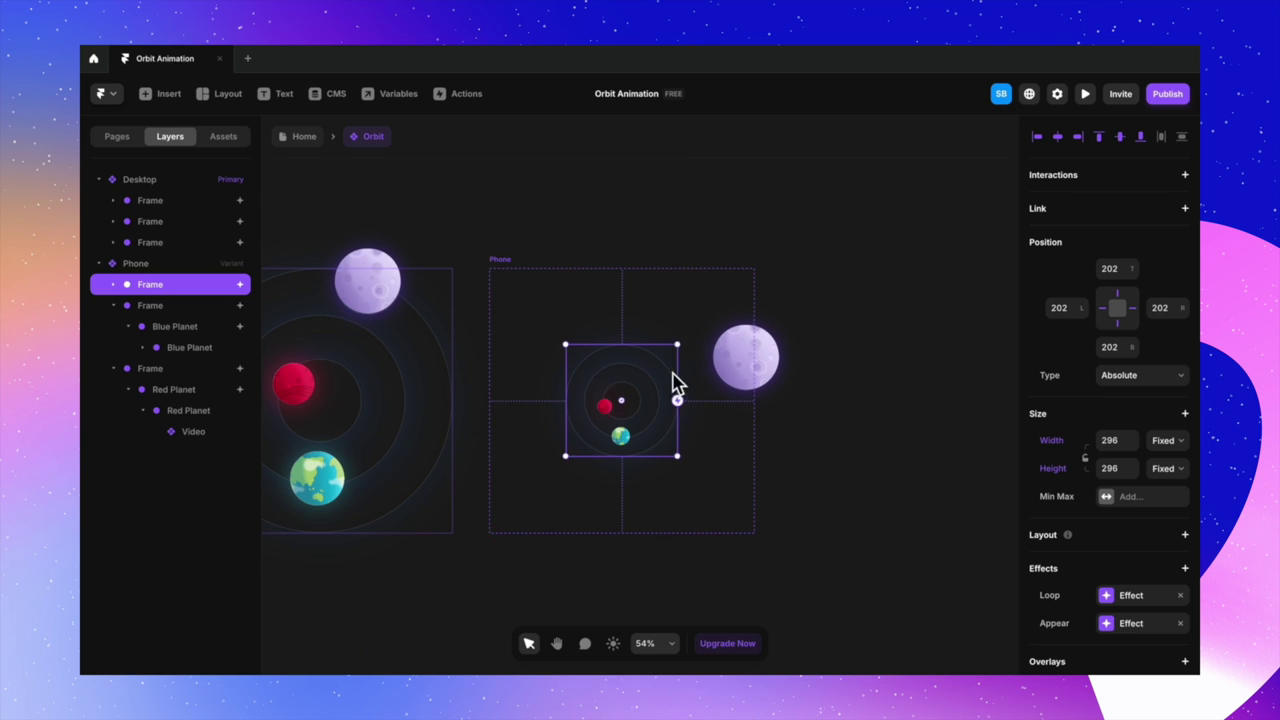
- Shrink the Phone variant's Purple Planet and place it on the upper-right edge of the outermost ring
scroll(669, 350, up, 4)
click(171, 310)
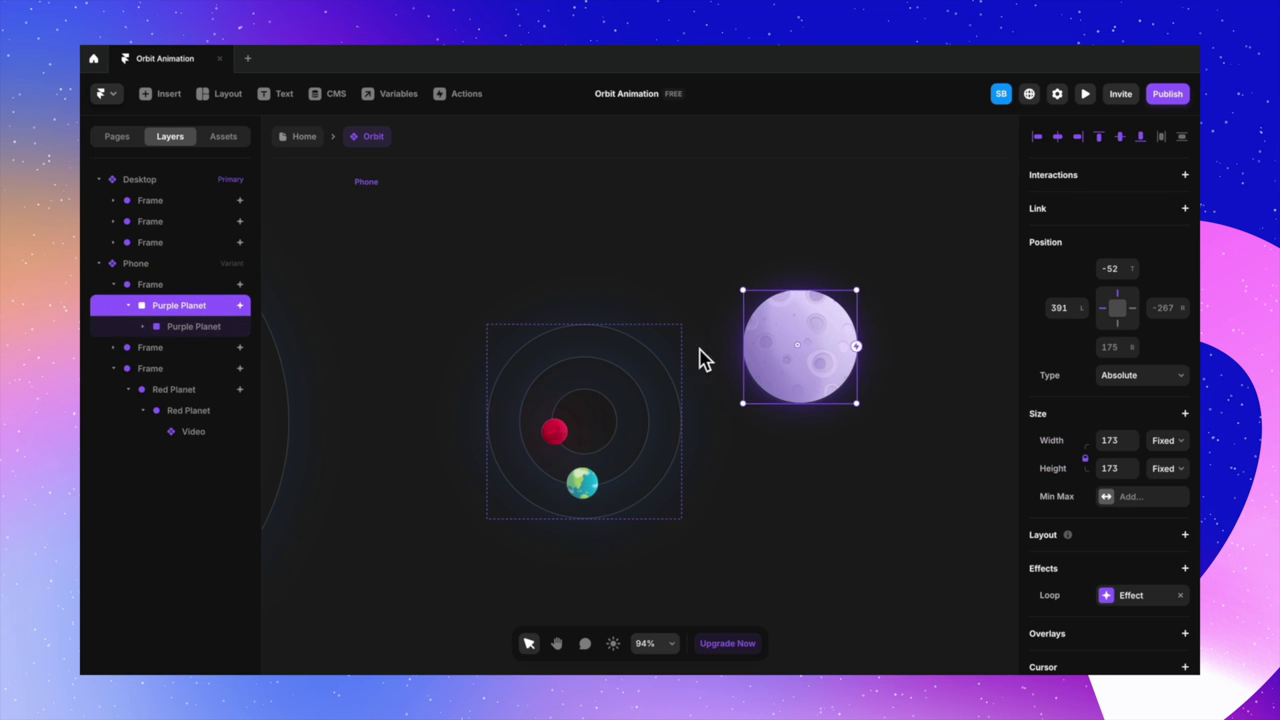
drag(732, 290, 649, 331)
scroll(709, 360, up, 5)
scroll(783, 407, down, 5)
- Try to set the Phone variant's width and height to 296 to match the outermost ring
click(643, 373)
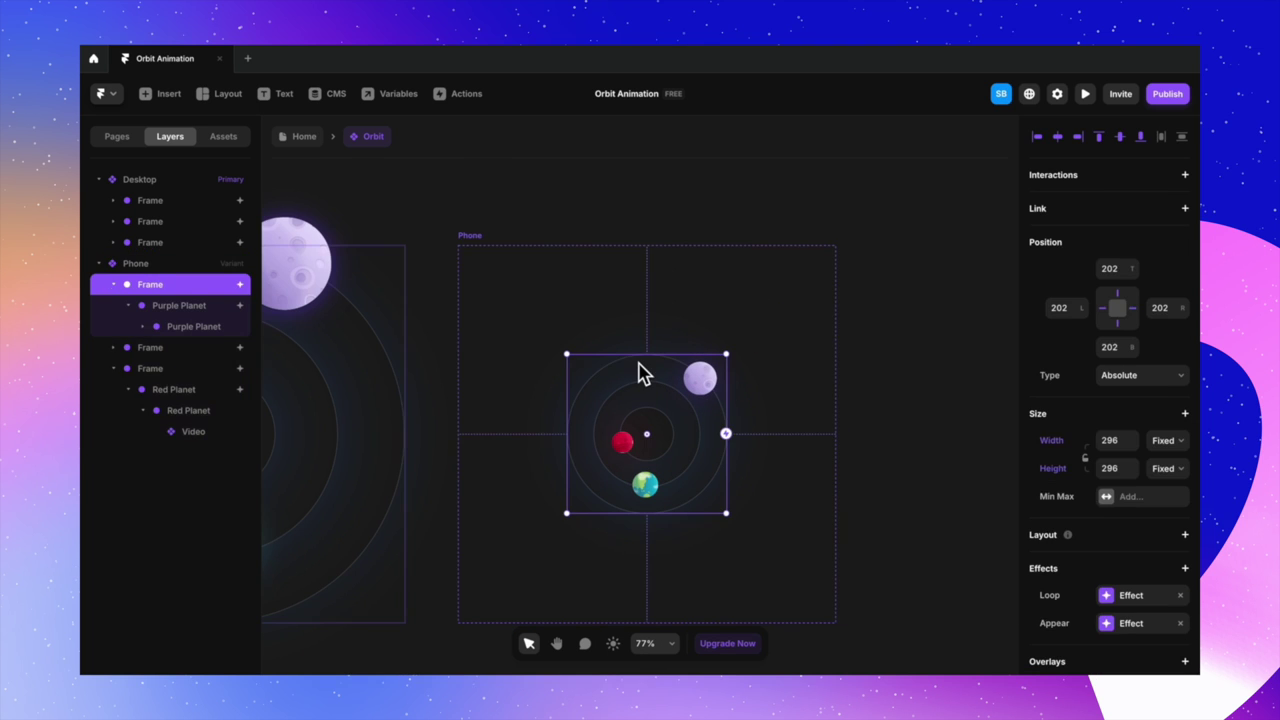
key(Escape)
text(296)
key(Return)
click(1112, 325)
text(296)
key(Return)
click(177, 290)
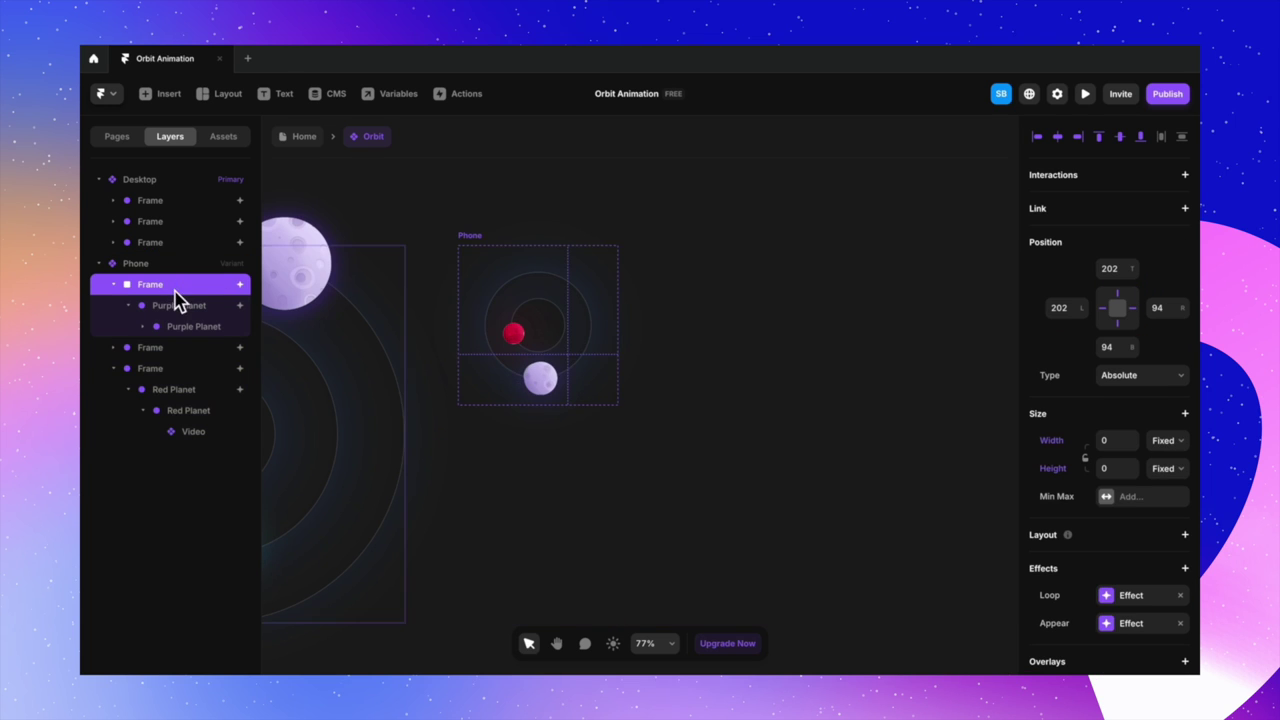
scroll(777, 423, up, 3)
key(ctrl+z)
- Set the Phone variant's width and height to 400
scroll(737, 385, down, 3)
drag(598, 440, 820, 420)
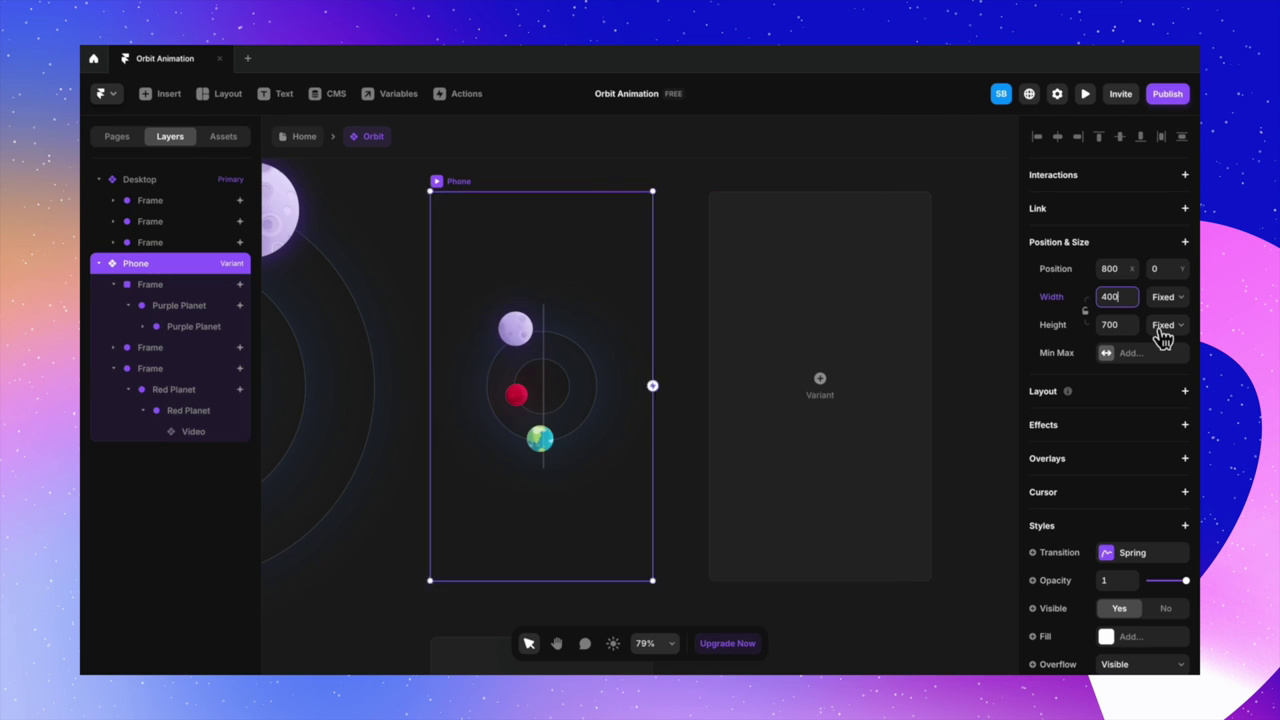
click(1085, 311)
double_click(1110, 296)
text(400)
- Set the Phone variant's outermost ring frame to a size of 290 and move the Purple Planet onto its edge
click(175, 288)
scroll(531, 323, up, 10)
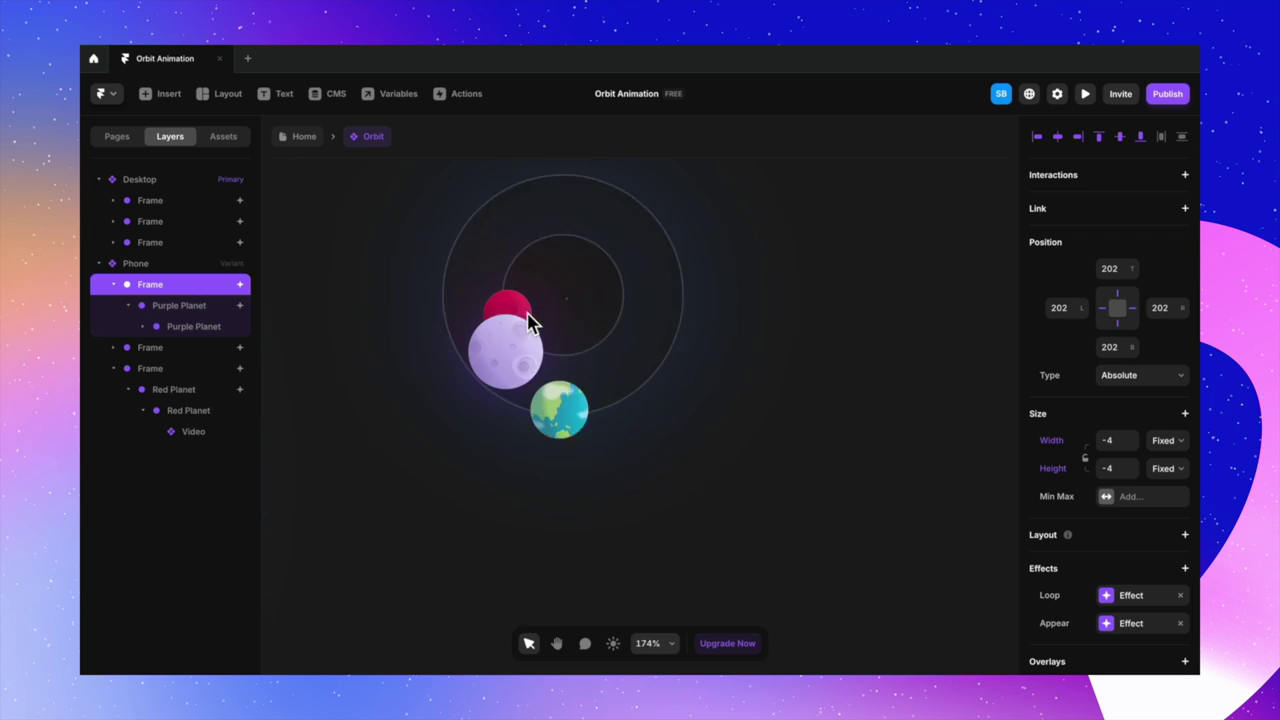
scroll(609, 409, down, 10)
double_click(1128, 444)
text(400400)
key(Return)
drag(870, 485, 681, 429)
key(Tab)
text(290)
key(Return)
drag(571, 280, 597, 303)
- Shrink the Phone variant to 278 × 278 and enlarge its outermost ring frame to fill it
click(487, 197)
drag(752, 395, 674, 391)
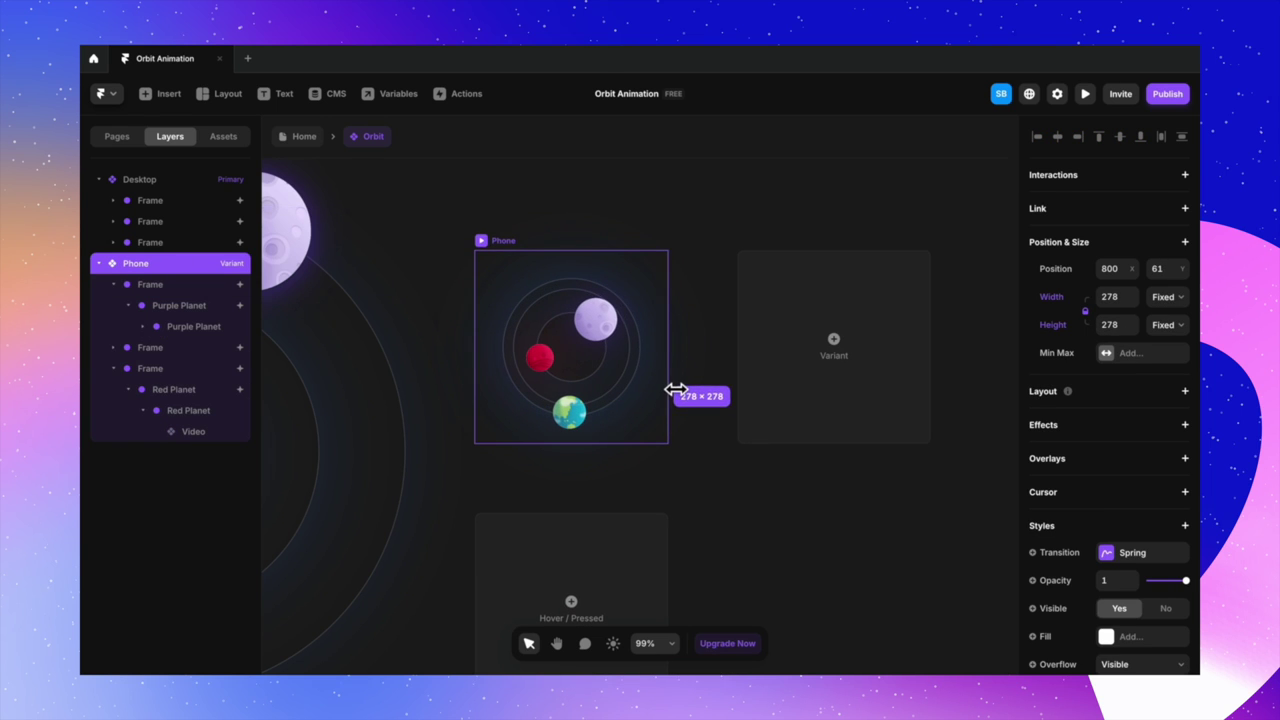
click(549, 320)
scroll(620, 300, up, 5)
drag(689, 286, 760, 236)
click(193, 308)
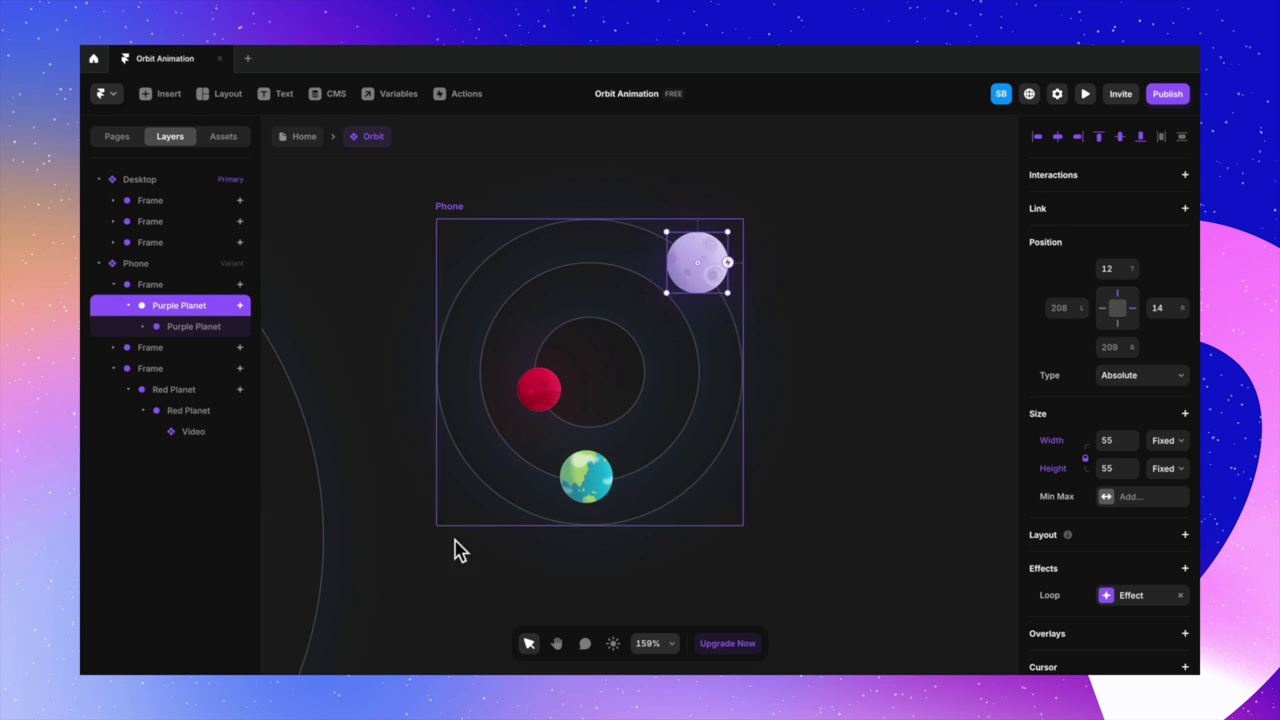
key(Escape)
- Check the Phone variant's middle ring frame and compare the rings and planets with the Desktop variant
scroll(623, 470, down, 5)
click(172, 350)
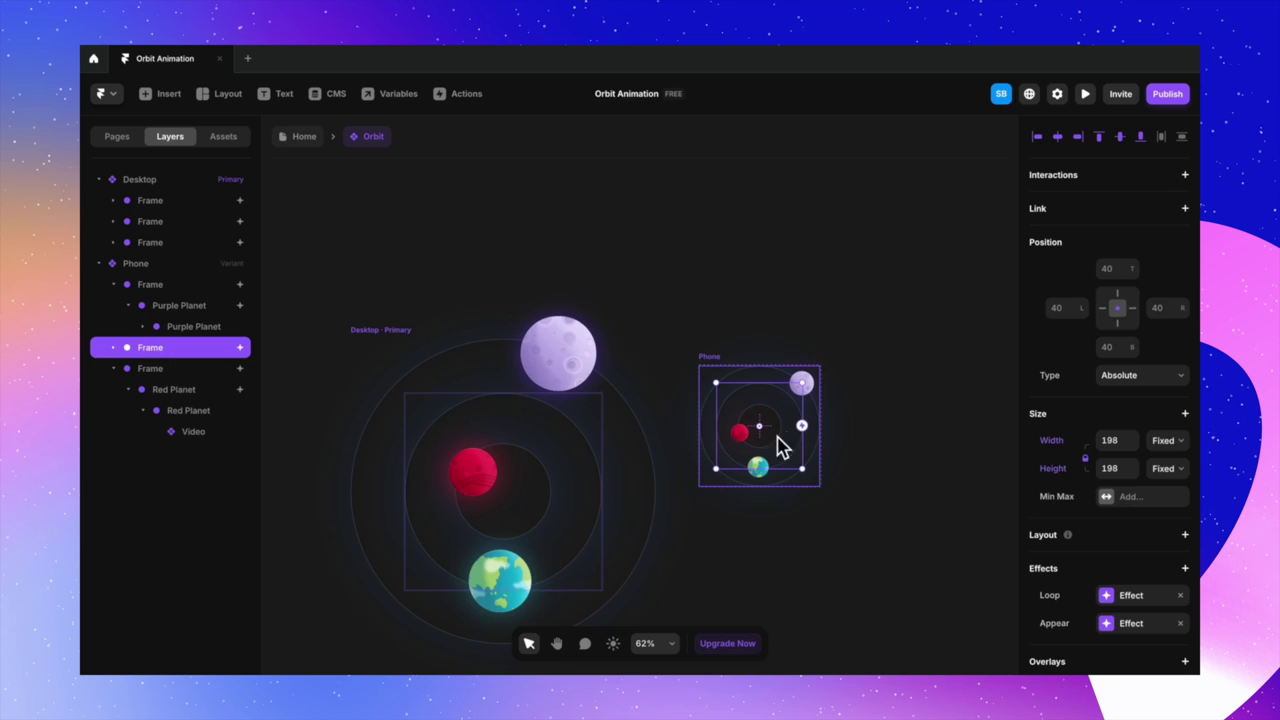
scroll(808, 443, up, 5)
mouse_move(810, 360)
mouse_down()
mouse_move(820, 366)
mouse_move(810, 360)
mouse_up()
click(883, 468)
scroll(884, 478, down, 5)
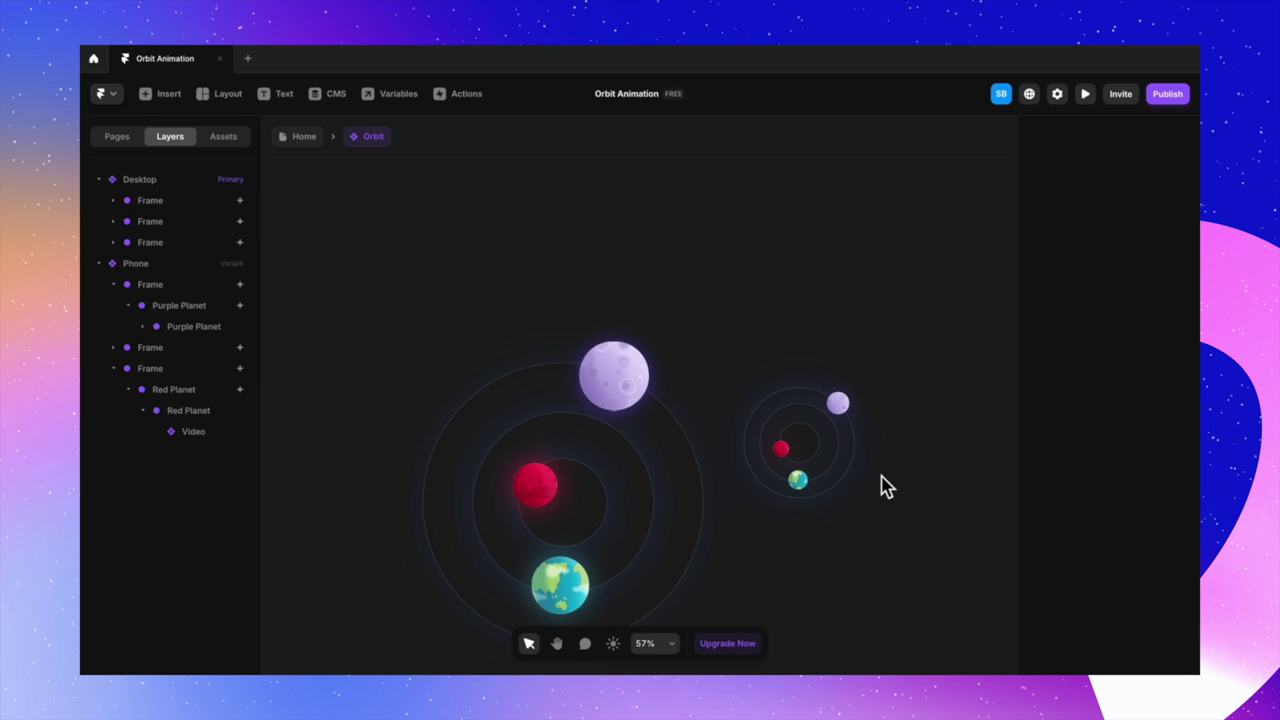
scroll(760, 555, down, 2)
scroll(760, 555, right, 3)
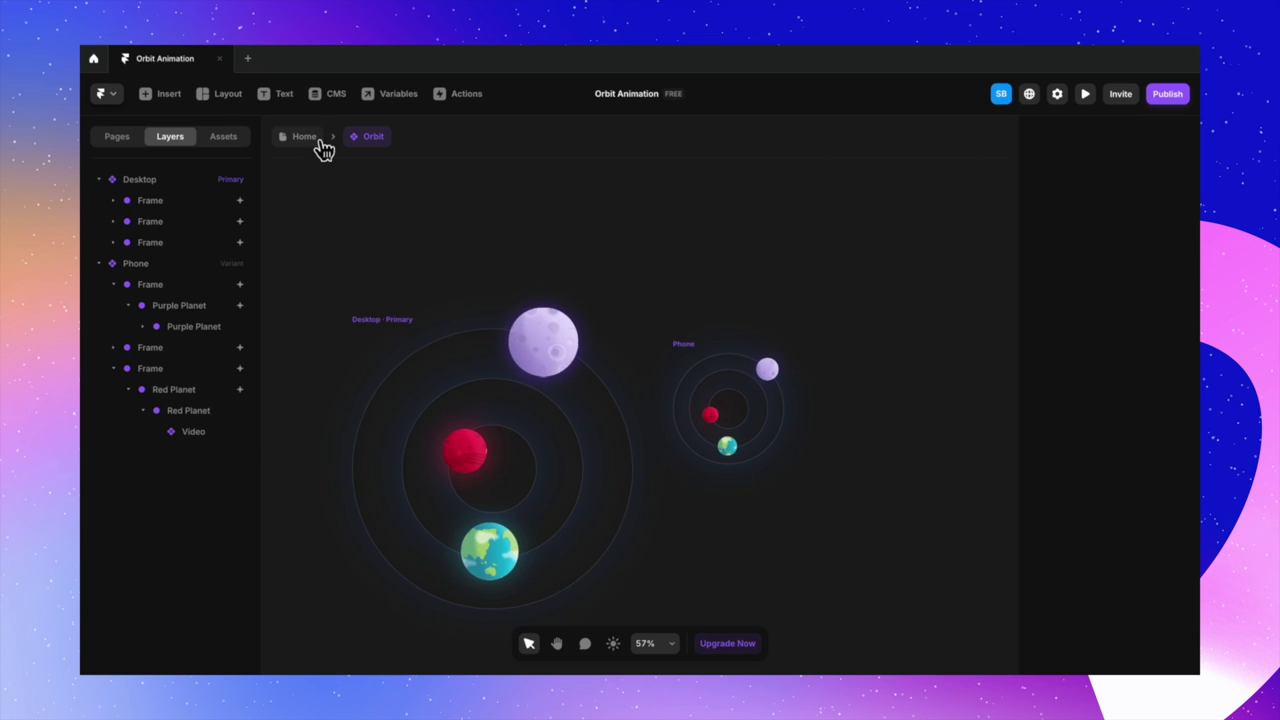
- Return to the Home page and add a Phone breakpoint beside the Desktop one
click(324, 148)
scroll(563, 363, down, 3)
drag(743, 257, 563, 245)
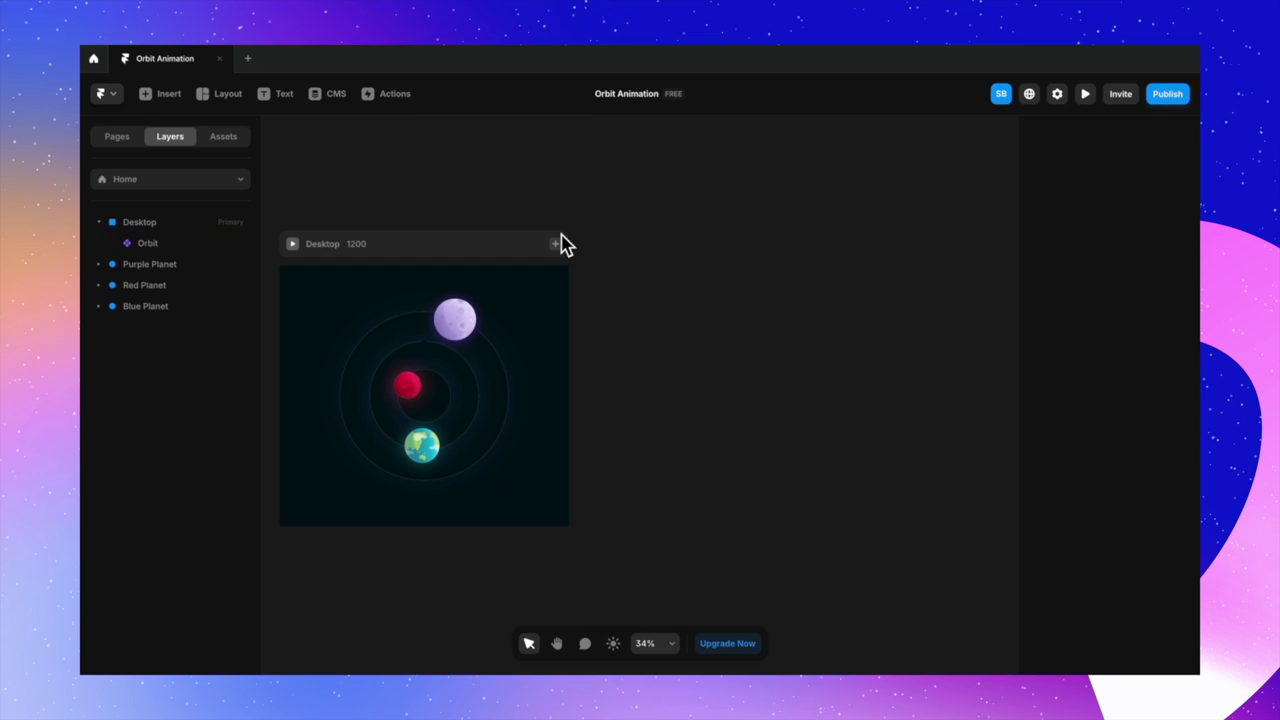
click(556, 244)
click(577, 298)
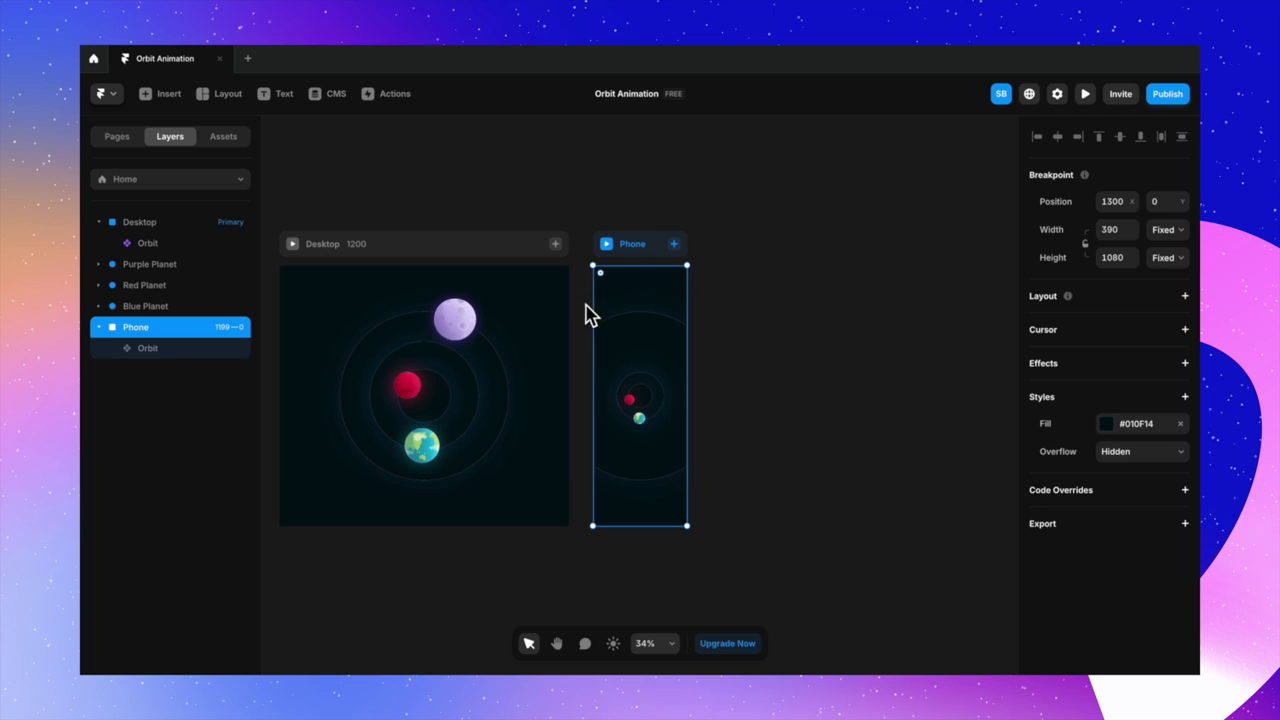
- Shrink the Orbit component in the Phone breakpoint to about 296 × 296 so it closely frames the rings
click(645, 408)
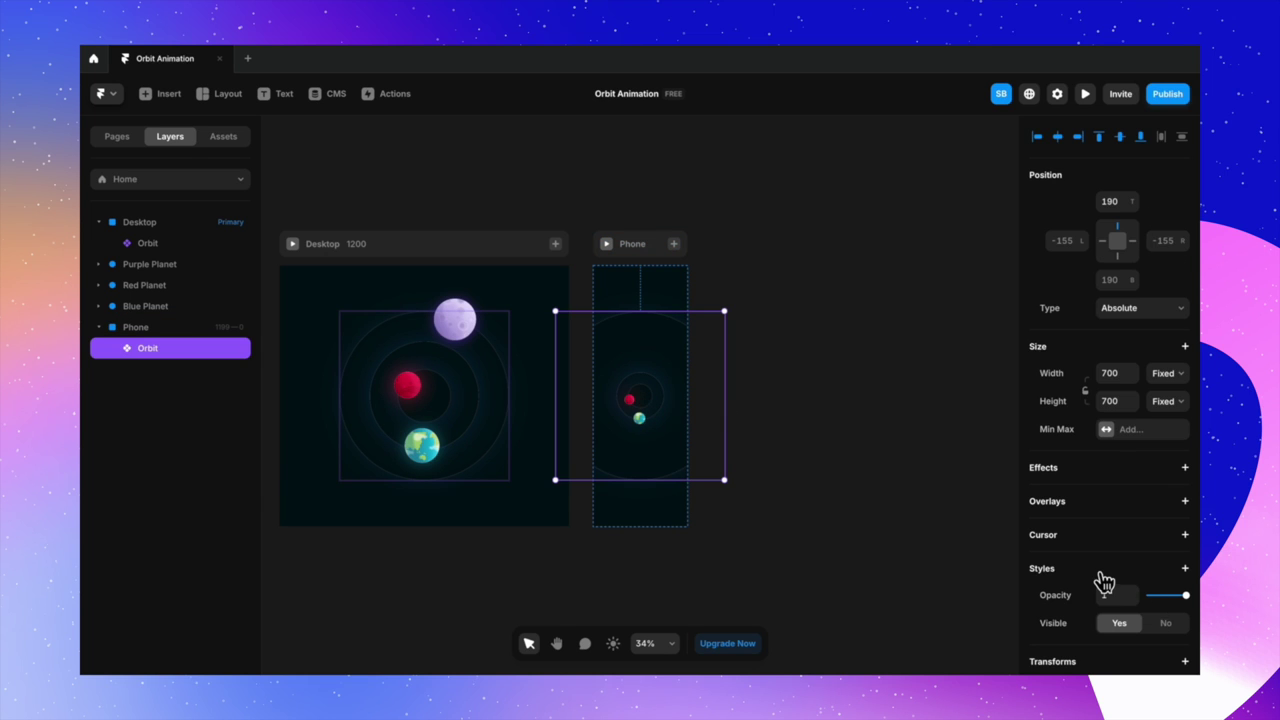
scroll(1104, 583, down, 3)
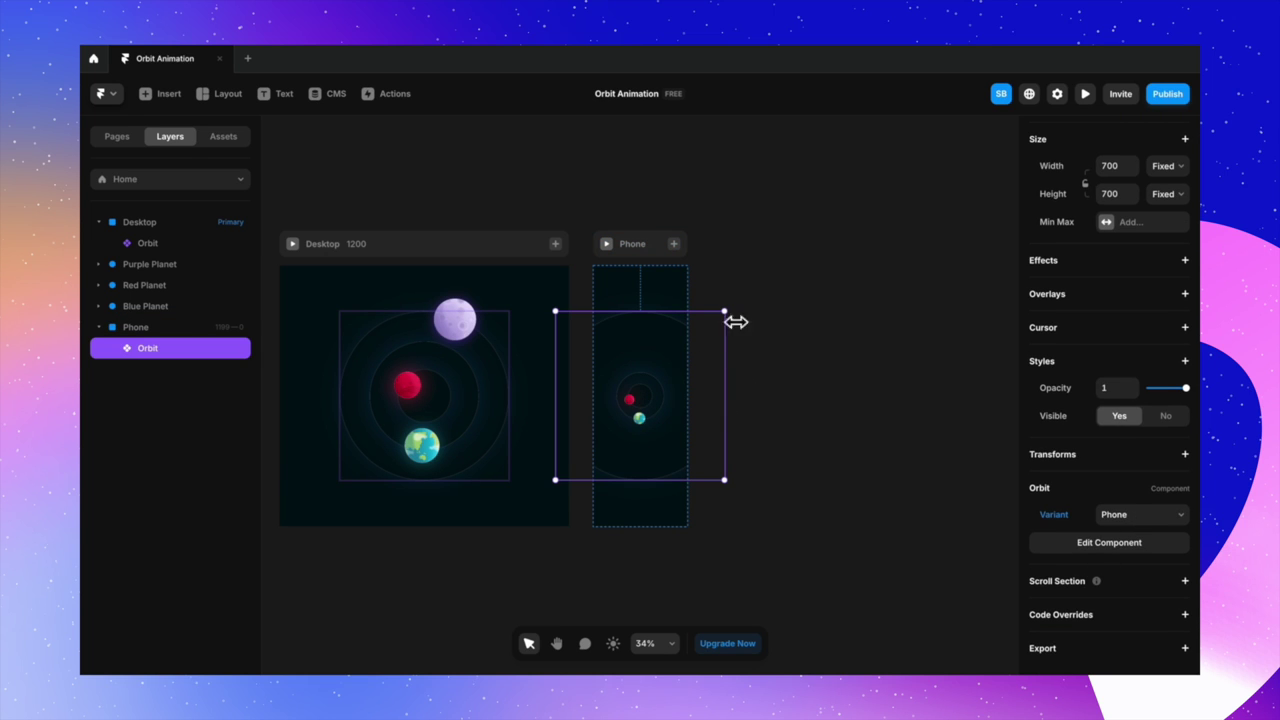
drag(733, 318, 683, 362)
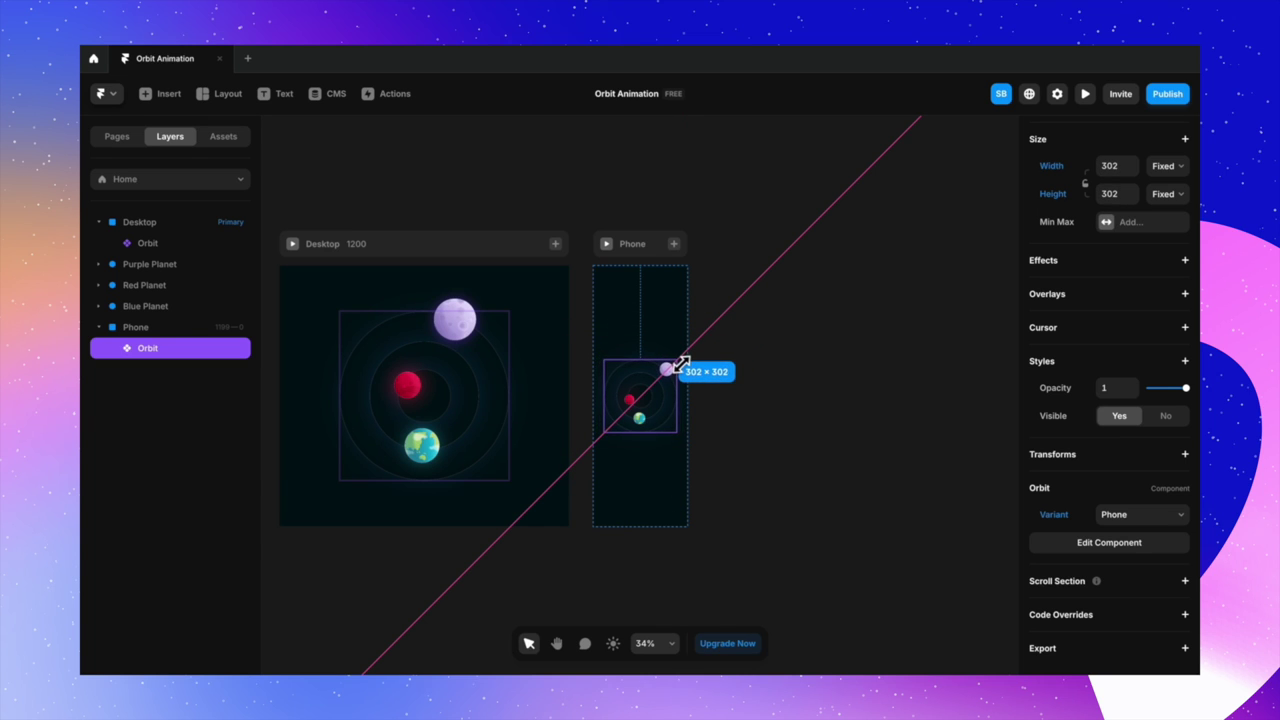
drag(680, 366, 679, 367)
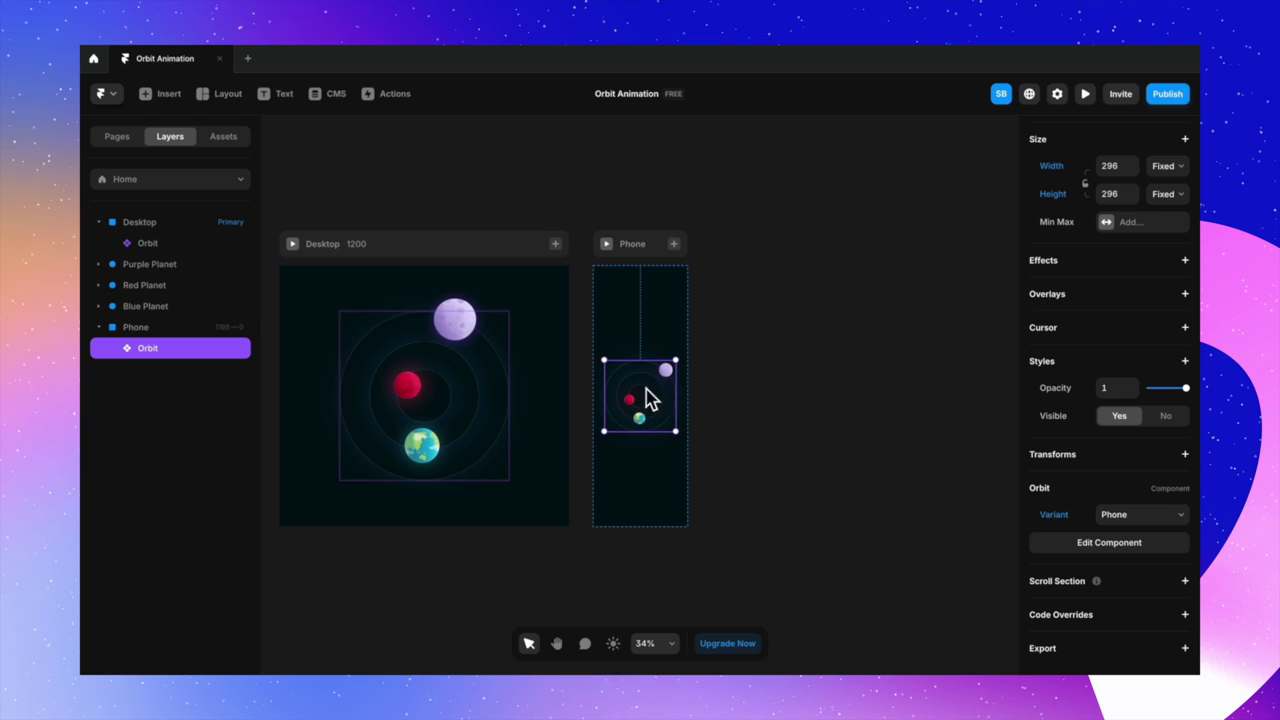
scroll(645, 393, up, 5)
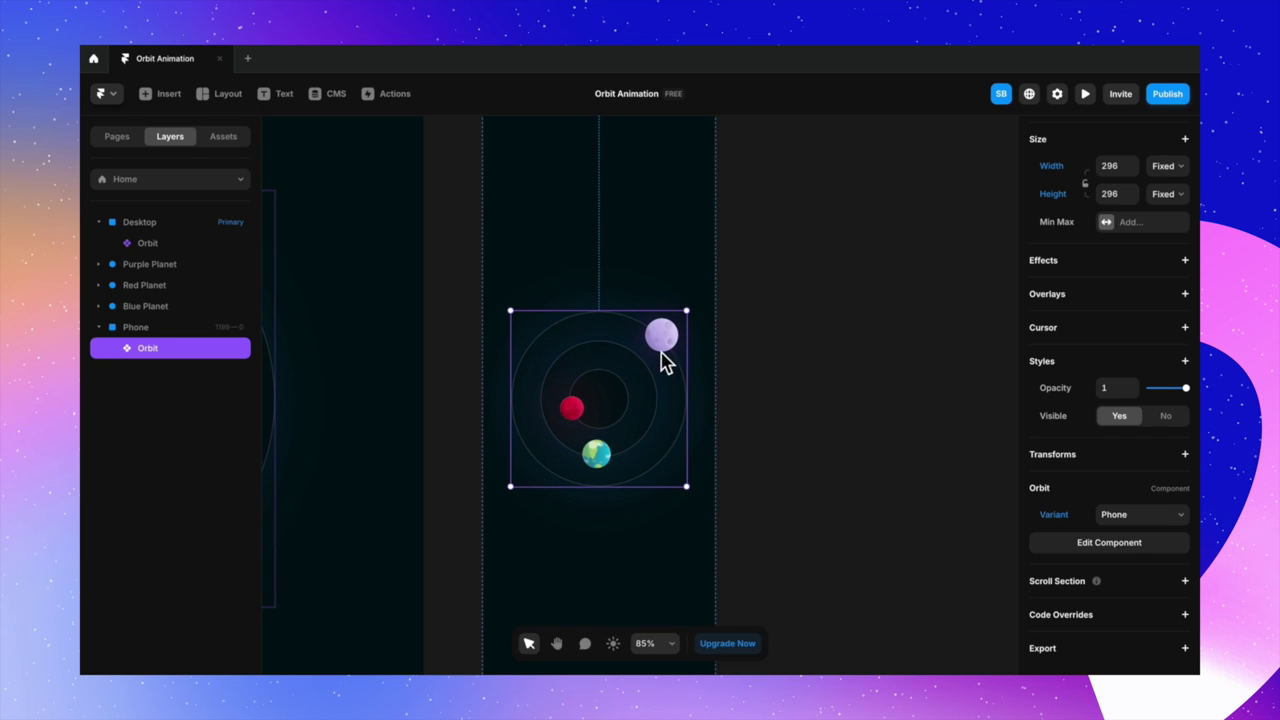
drag(686, 312, 691, 320)
click(786, 403)
scroll(786, 403, down, 5)
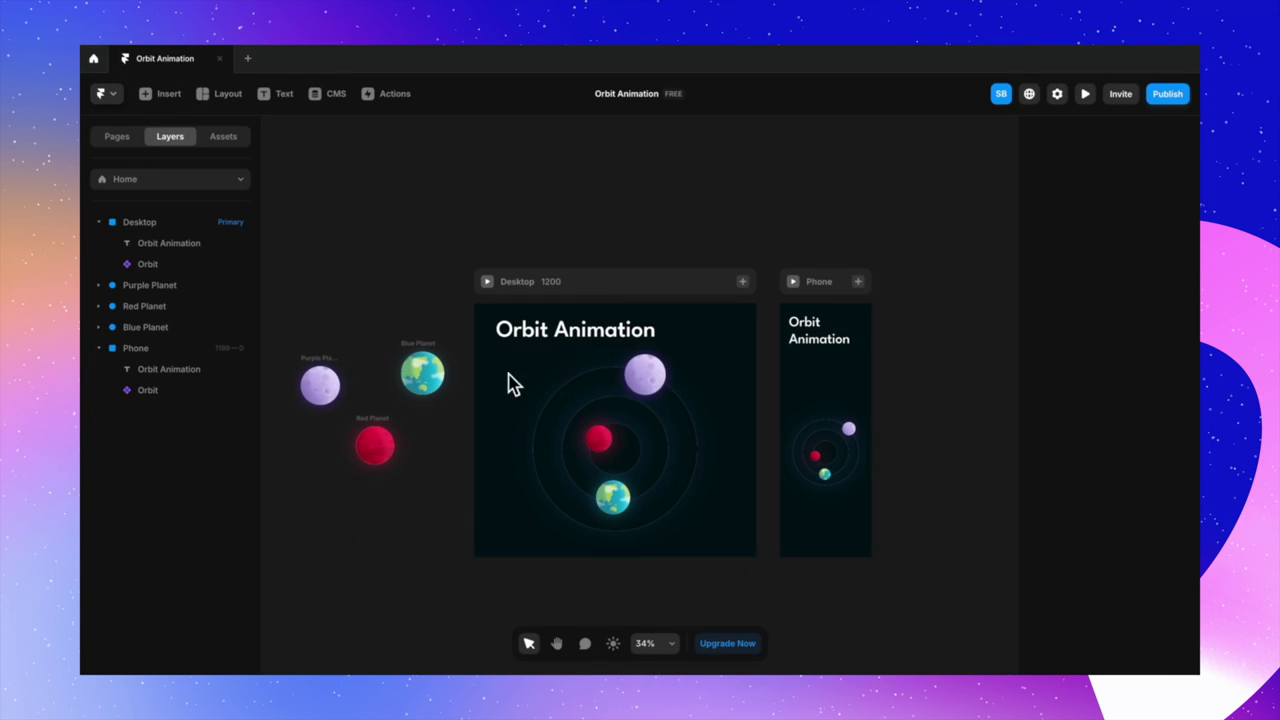
- Move the Phone breakpoint's Orbit component up to just below the Orbit Animation title
click(588, 338)
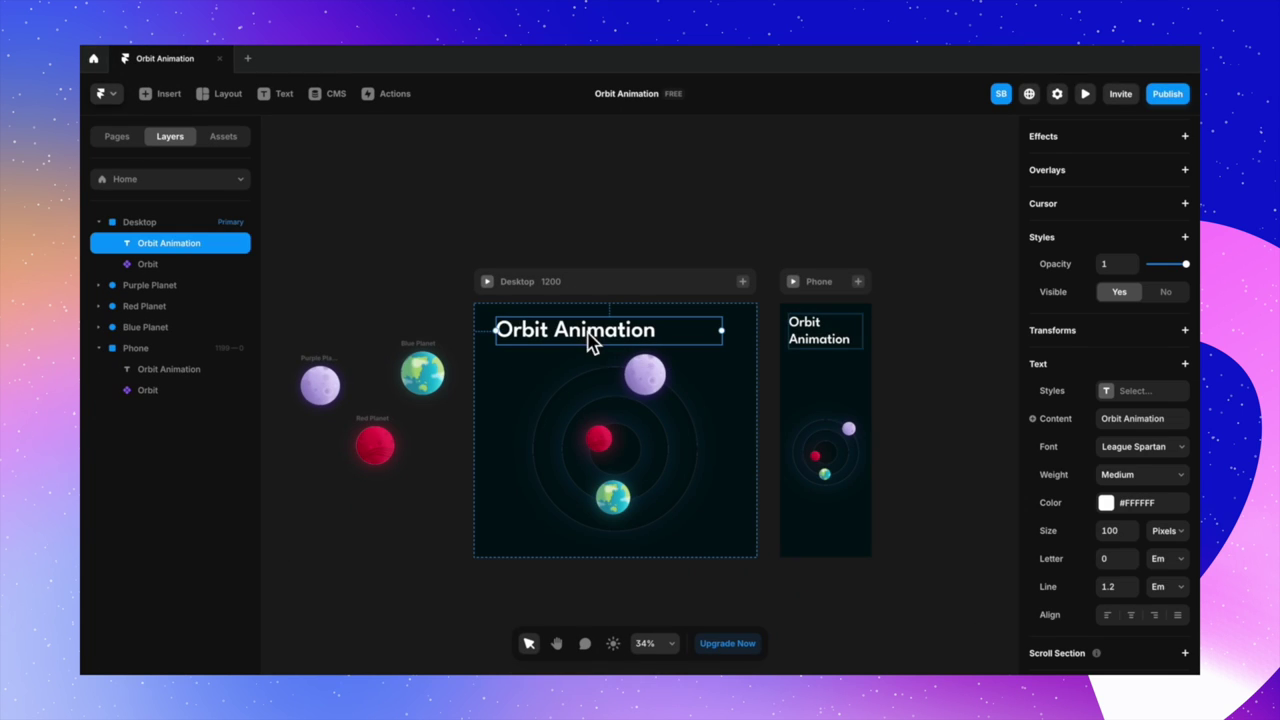
click(766, 242)
drag(812, 430, 903, 371)
click(466, 474)
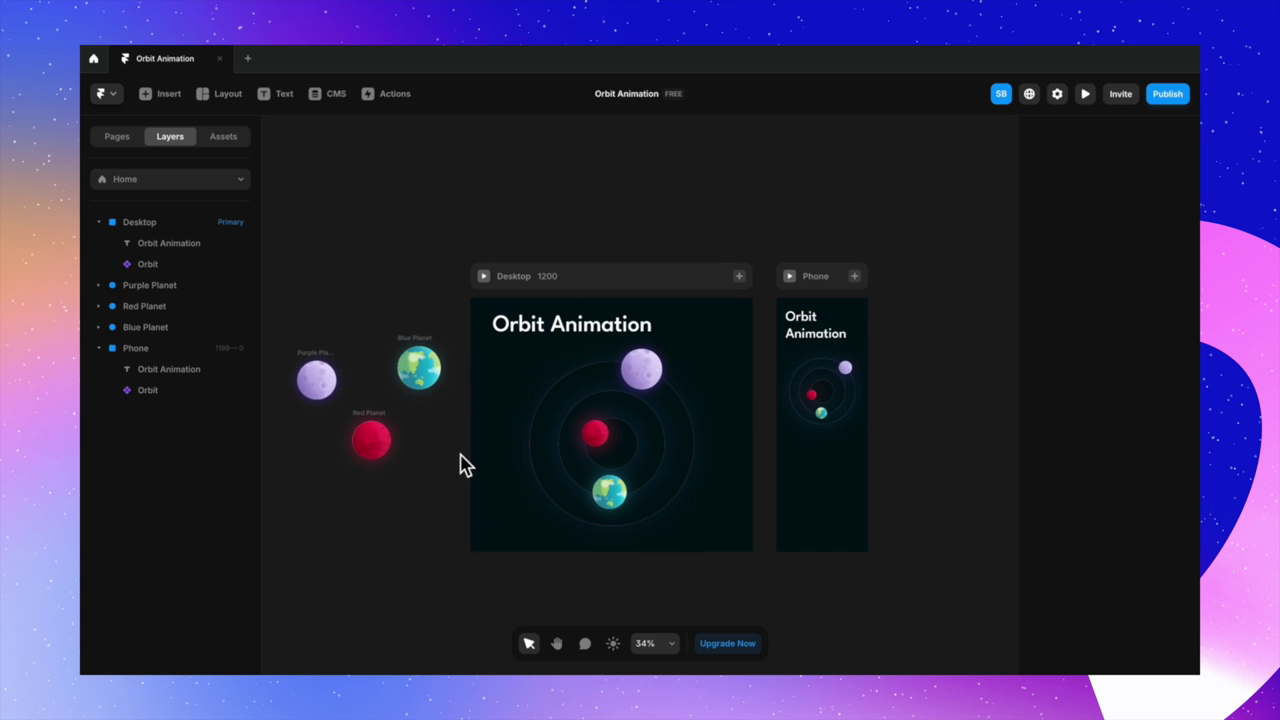
- Paste the Particles component into the Desktop breakpoint and place it in the frame's lower-left corner
scroll(529, 549, right, 3)
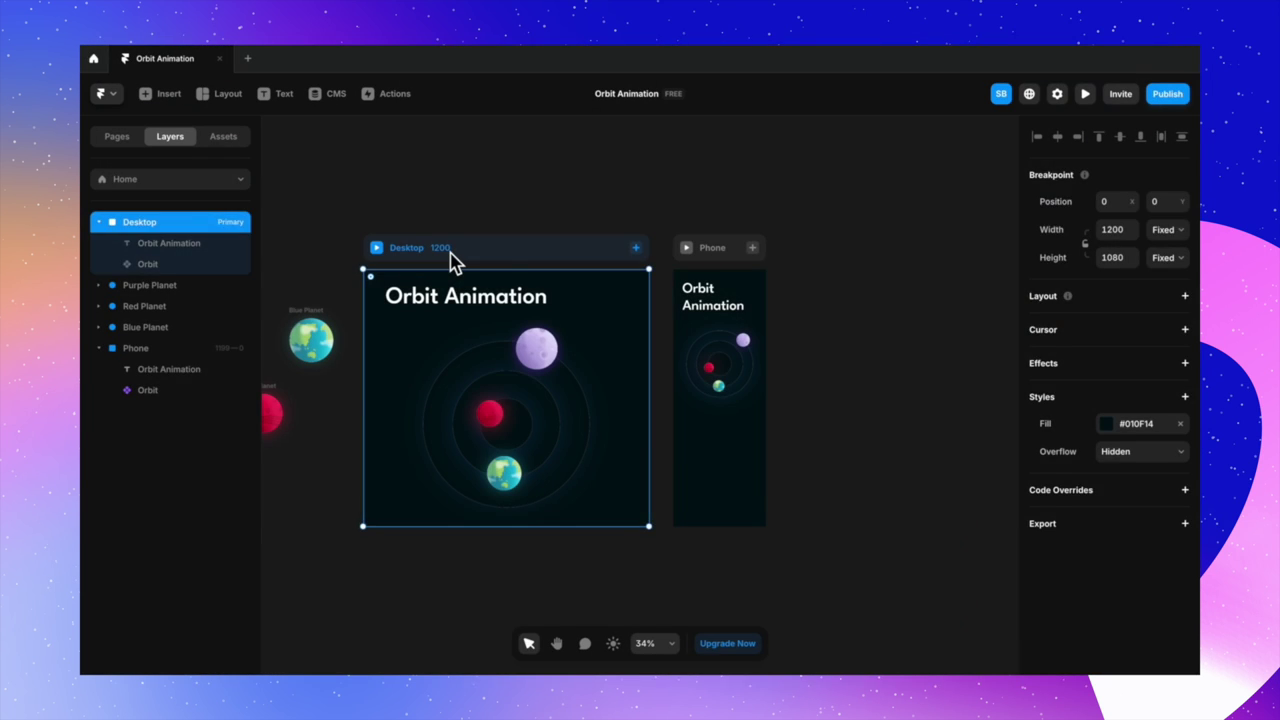
key(ctrl+v)
drag(505, 410, 385, 515)
- Make the Particles component's black backdrop transparent
scroll(1110, 555, down, 3)
scroll(1110, 555, down, 2)
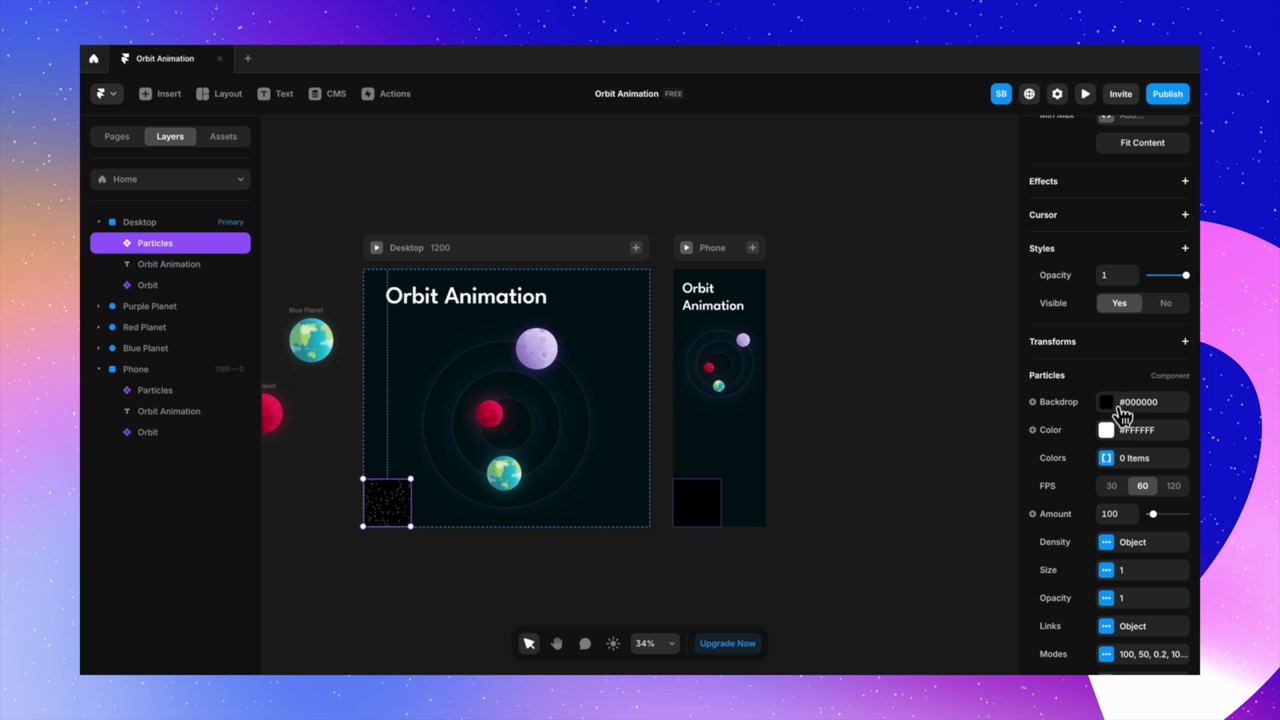
click(1106, 403)
click(1000, 414)
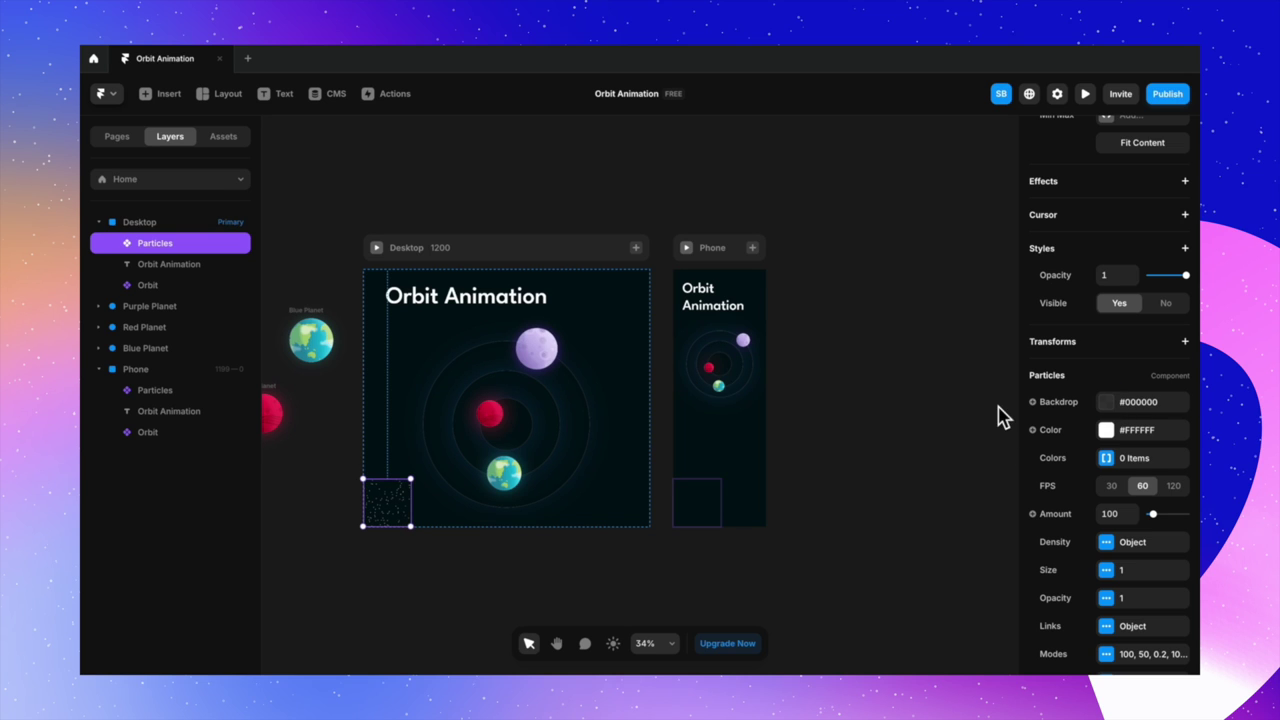
- Set the Particles component's width and height to 100% relative and align it to cover the whole Desktop frame
scroll(1137, 320, up, 5)
click(1168, 373)
click(1148, 410)
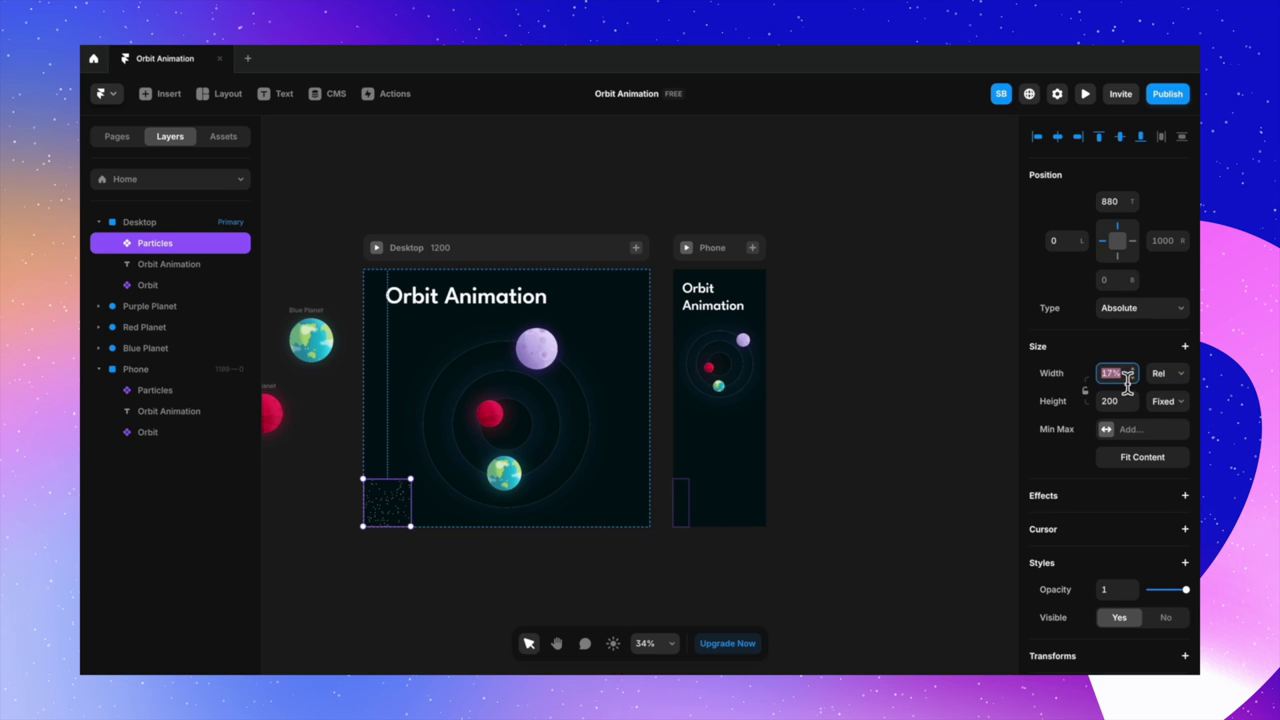
key(Return)
click(1166, 402)
click(1140, 427)
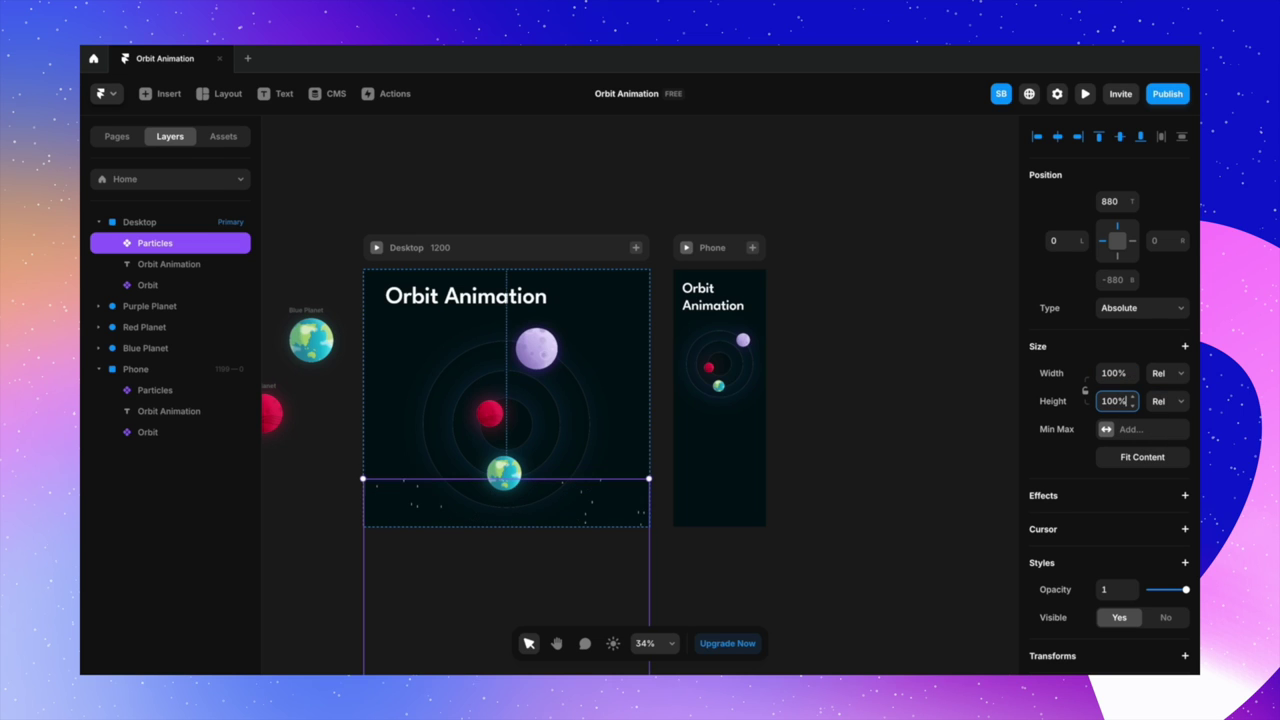
drag(565, 622, 558, 402)
click(903, 335)
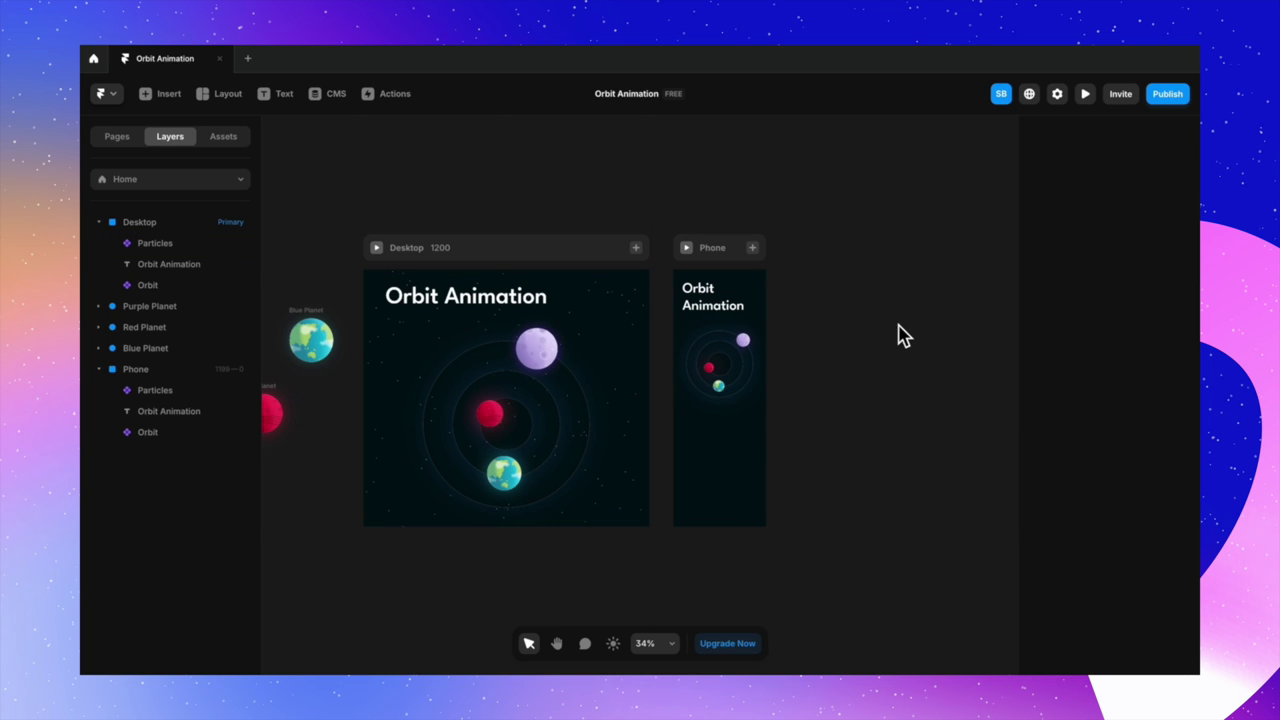
- Disable the hover effect of the Desktop breakpoint's Particles component
click(188, 248)
scroll(1128, 563, down, 10)
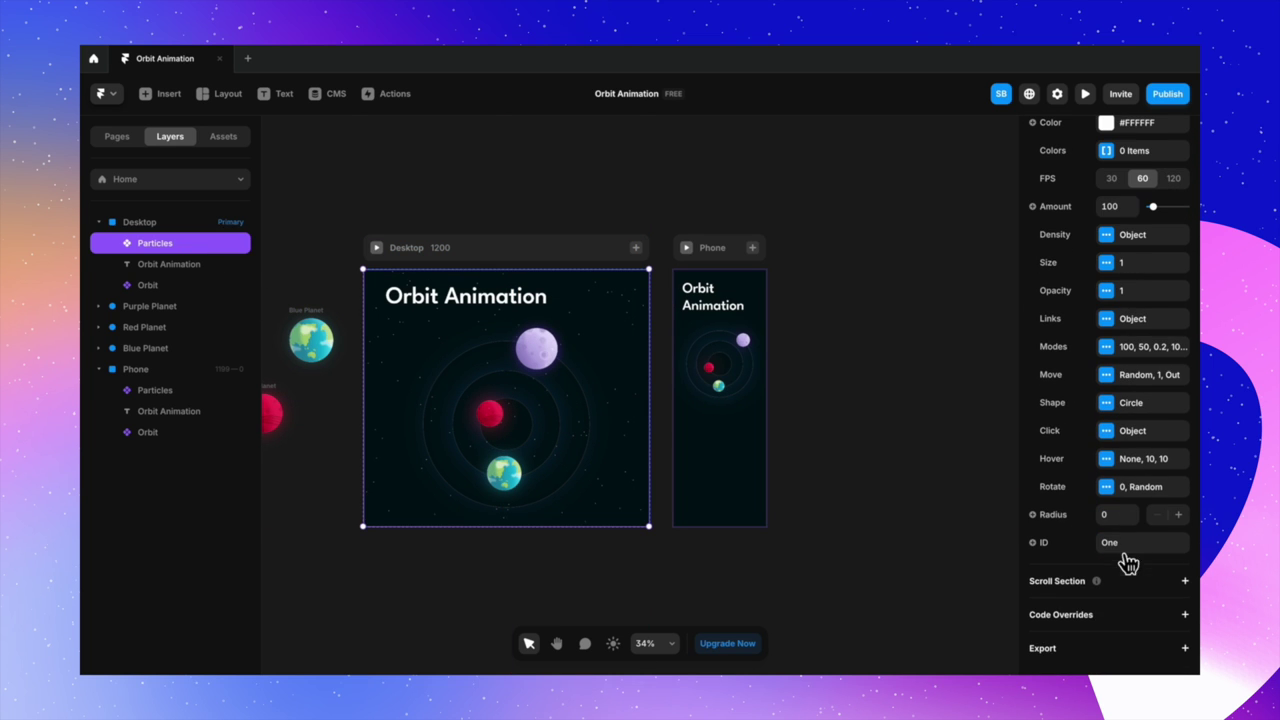
click(1106, 460)
click(975, 496)
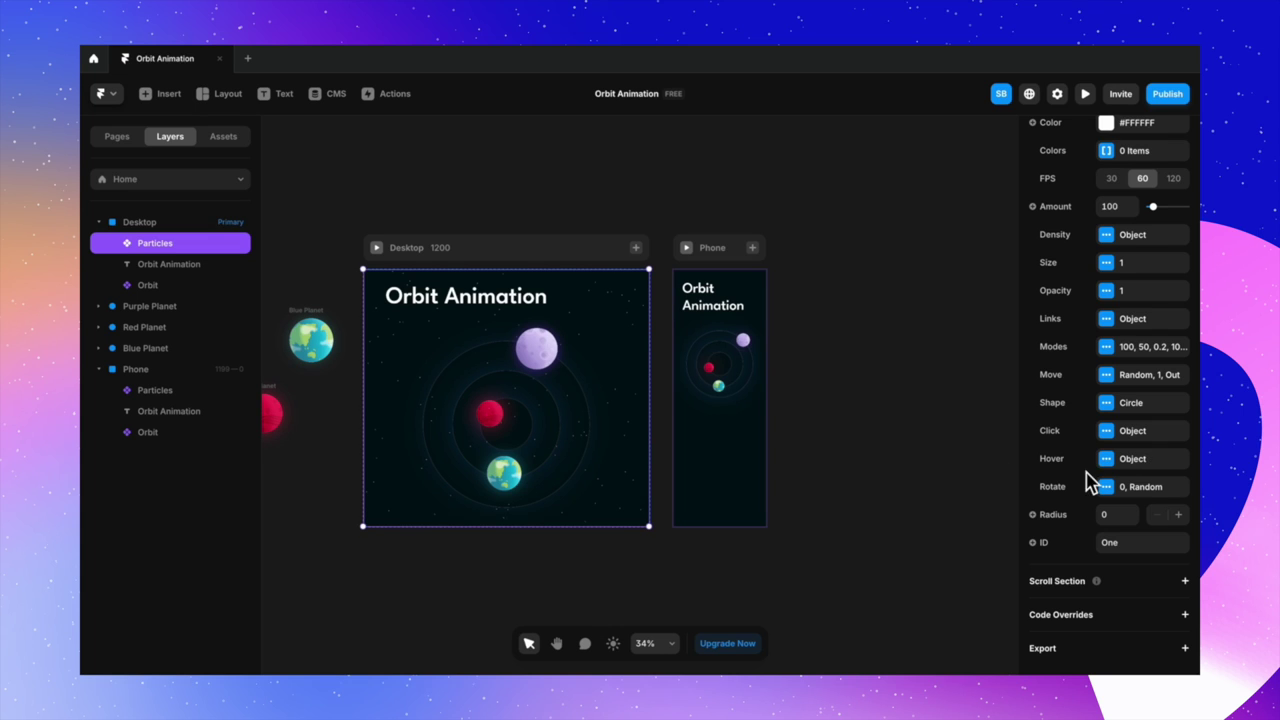
scroll(1130, 487, up, 3)
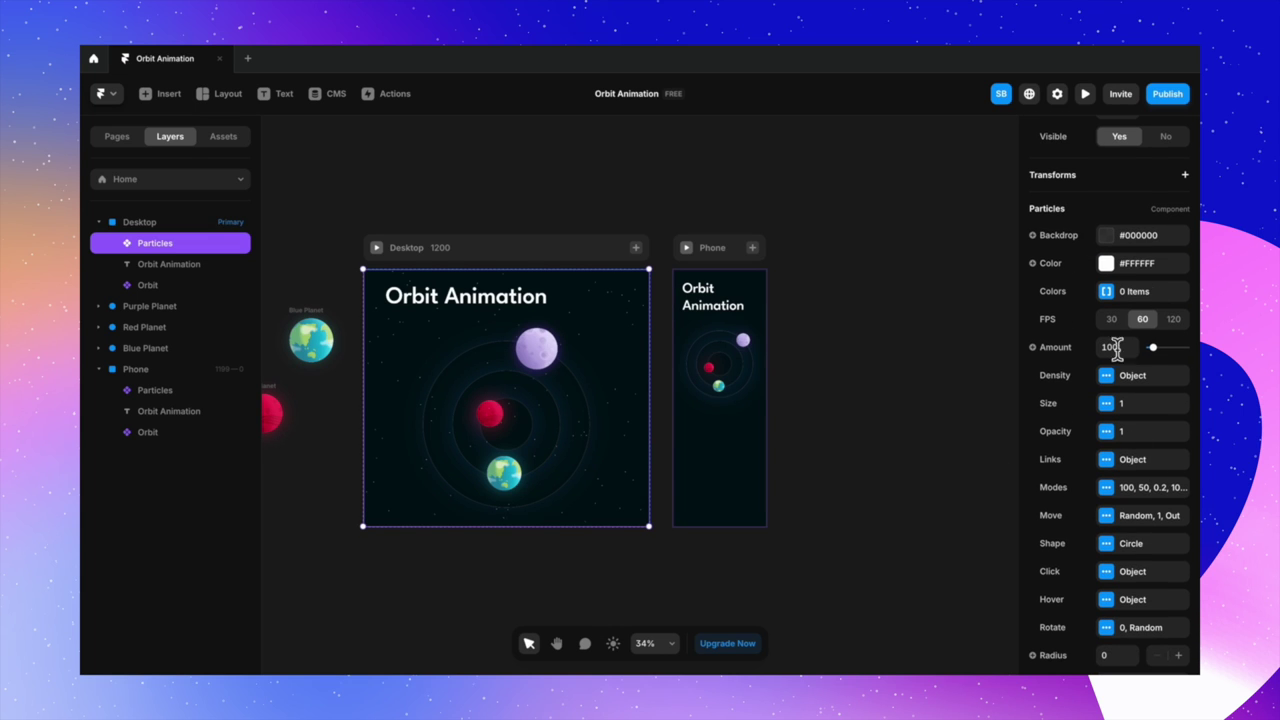
click(950, 408)
- Preview the page at Desktop size, then narrow the preview to a phone width of 422 and check the orbit animation
click(377, 249)
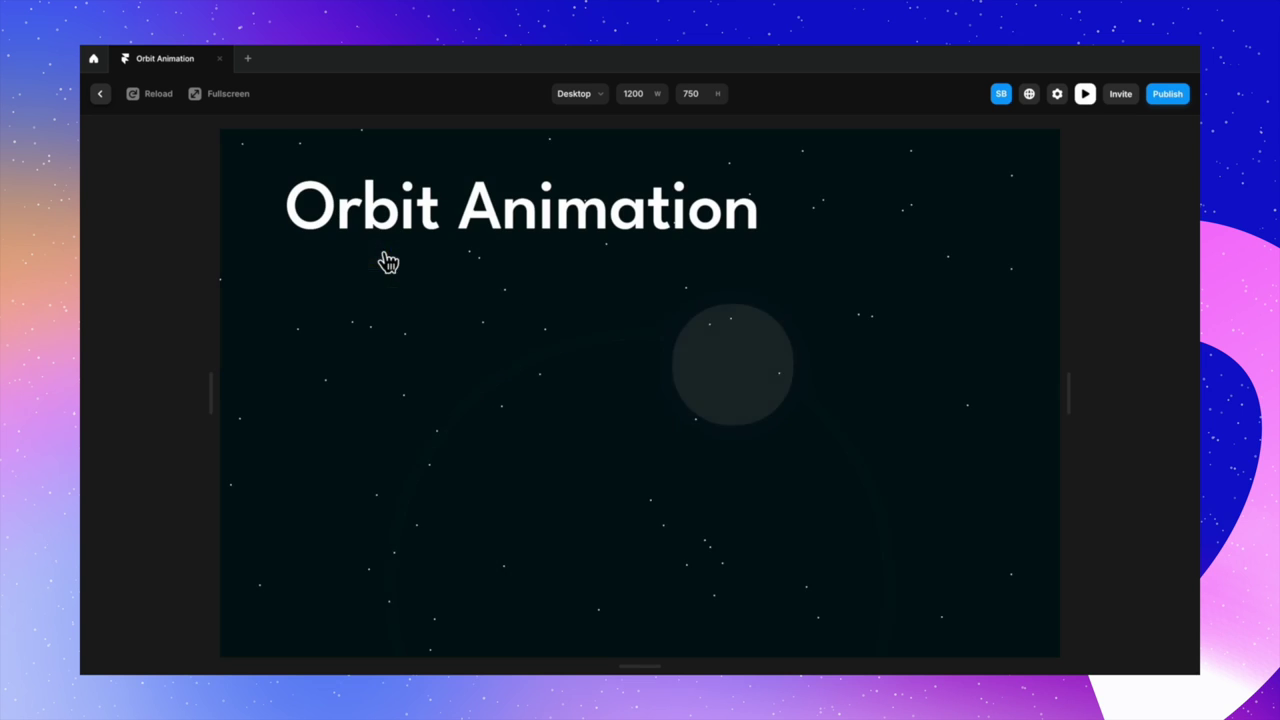
scroll(1000, 457, down, 5)
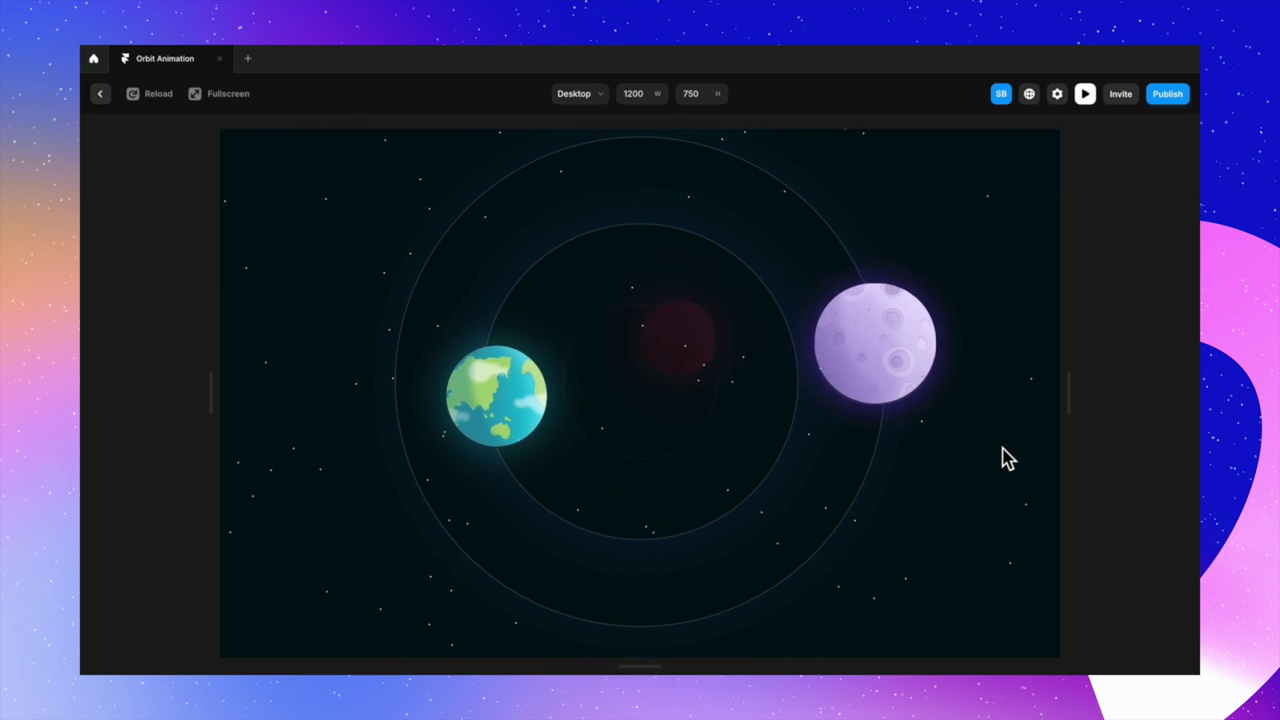
scroll(1007, 457, up, 1)
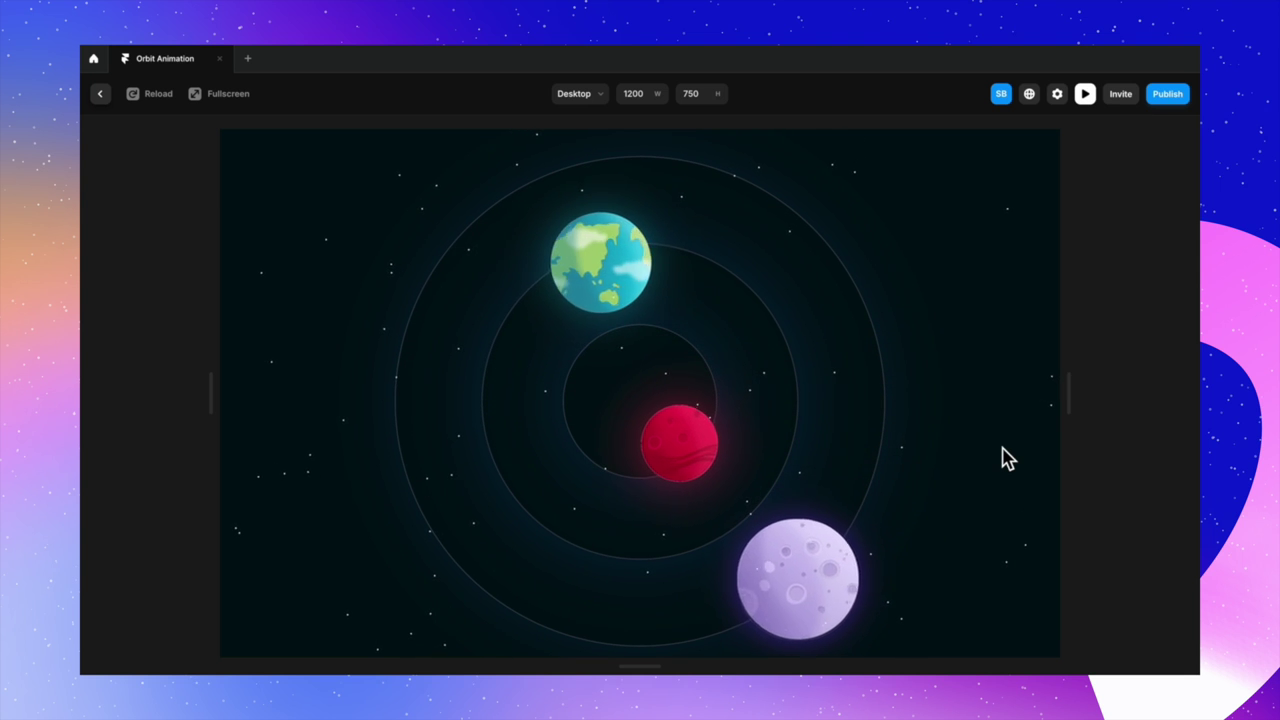
drag(1067, 397, 797, 366)
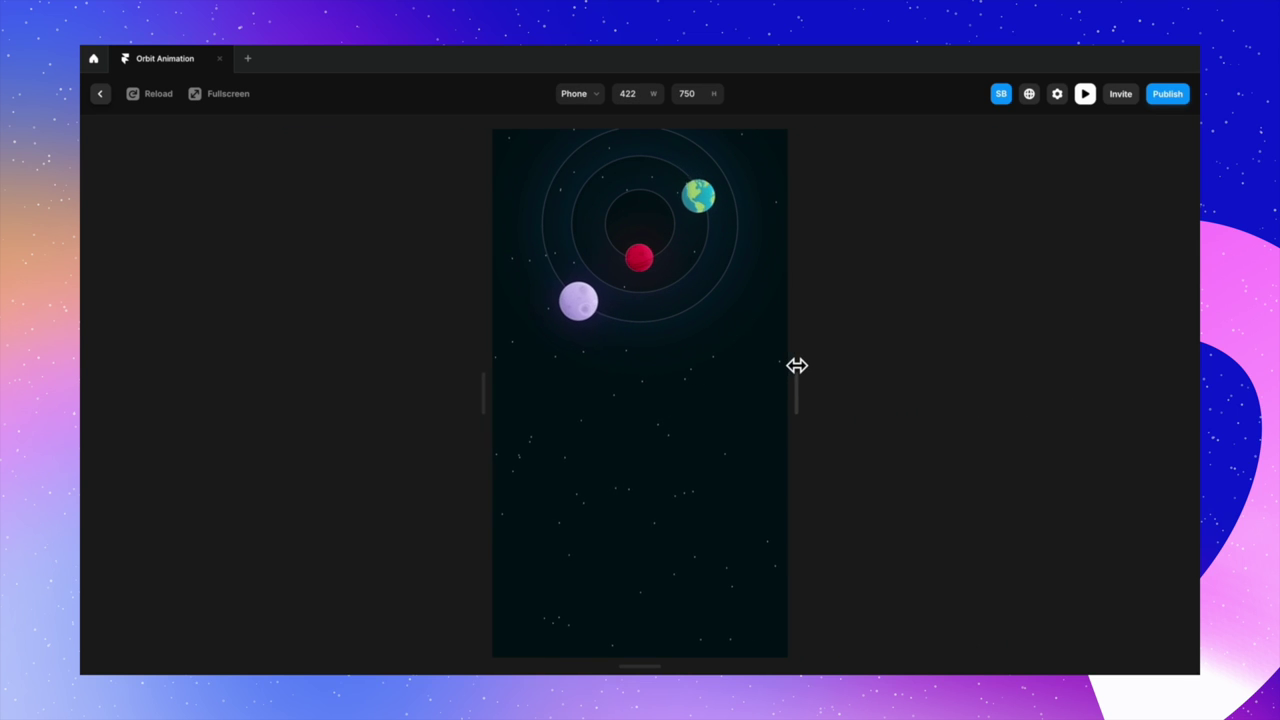
scroll(691, 340, up, 3)
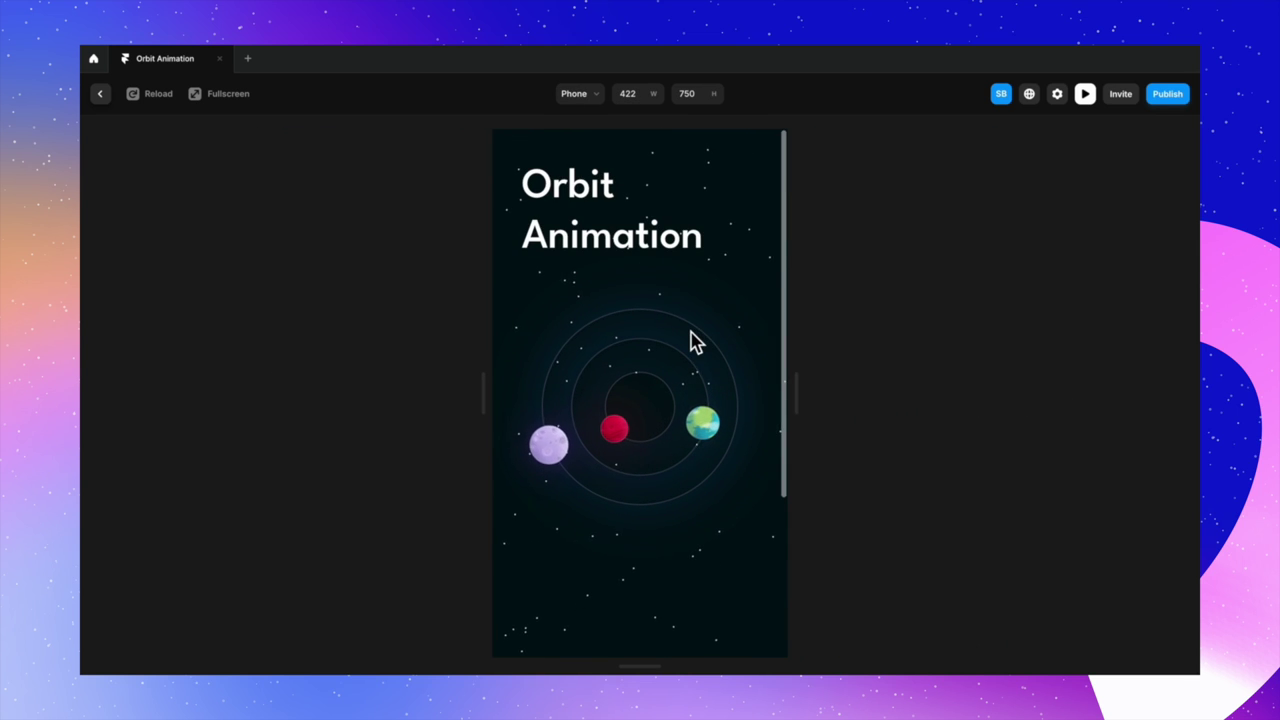